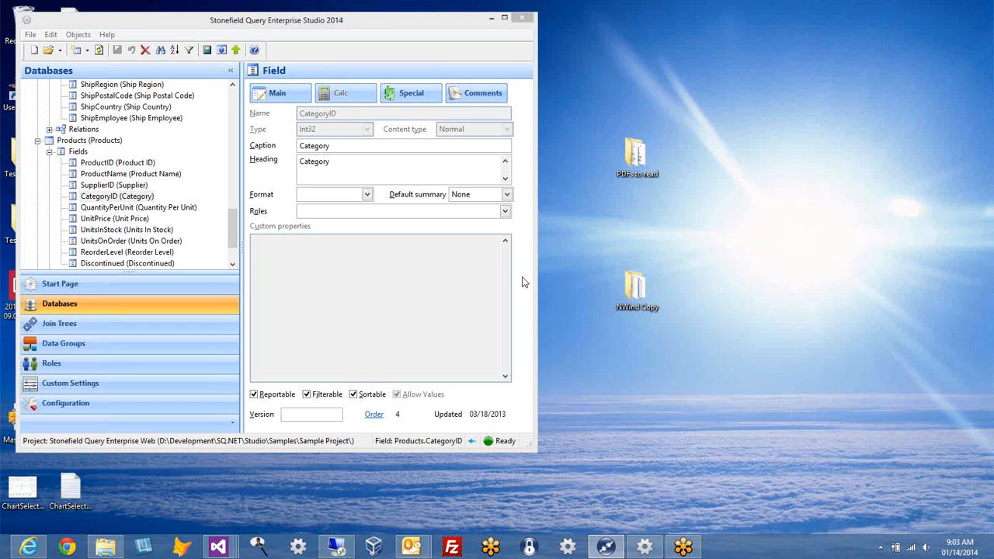
# Step: Browse the Join Trees and Custom Settings sections, then return to the database tree
pyautogui.click(248, 20)
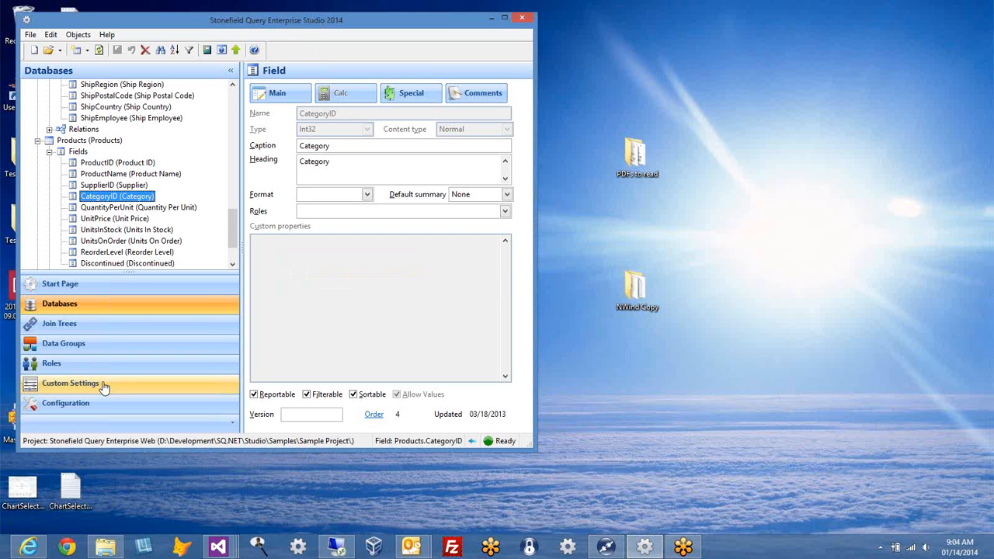
pyautogui.click(109, 326)
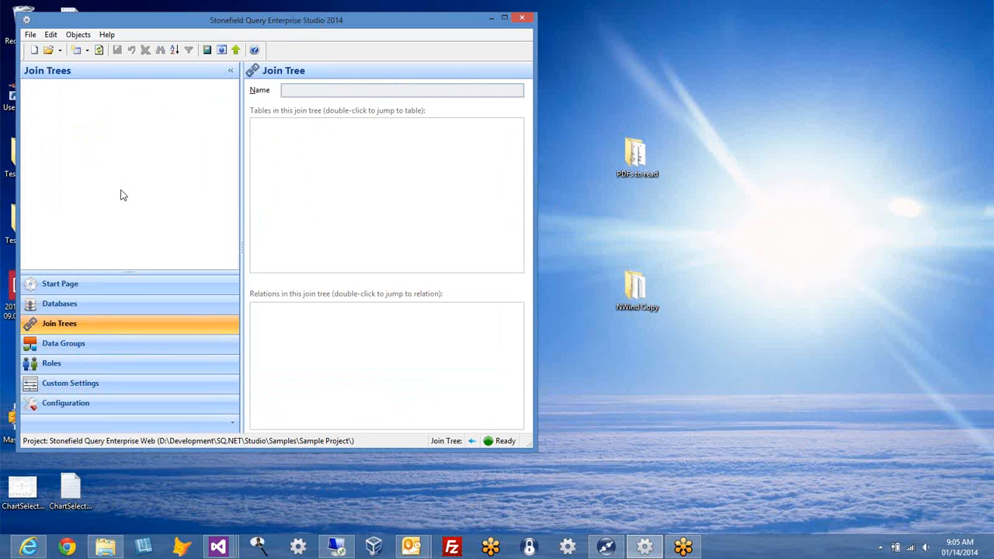
pyautogui.click(109, 384)
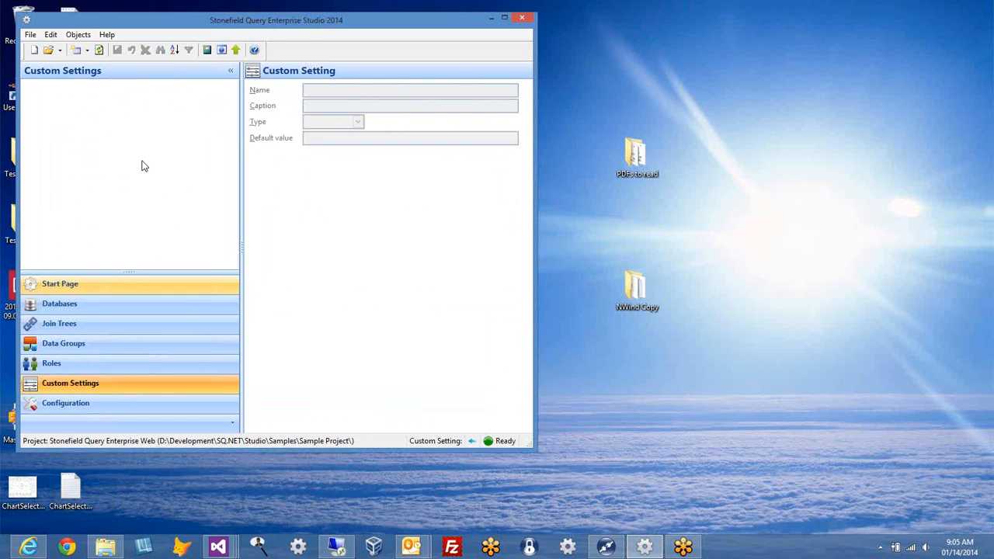
pyautogui.click(113, 310)
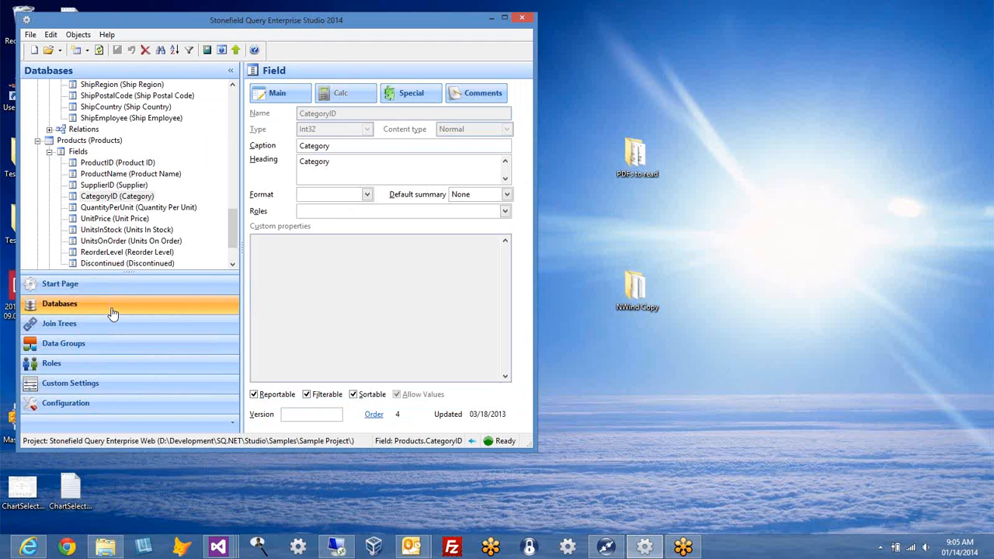
# Step: Check the general options' launch browser choices, keeping Google Chrome
pyautogui.click(79, 288)
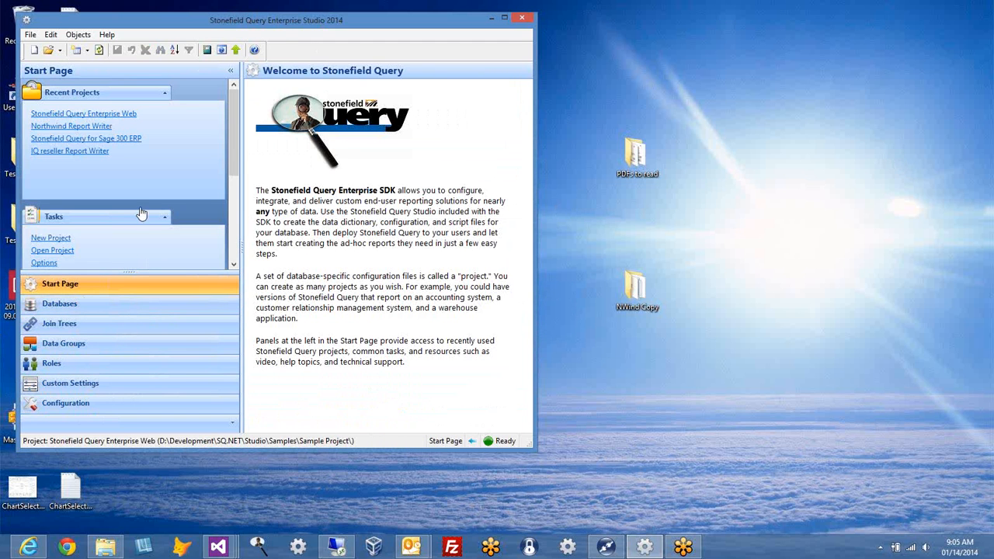
pyautogui.scroll(-2, 236, 164)
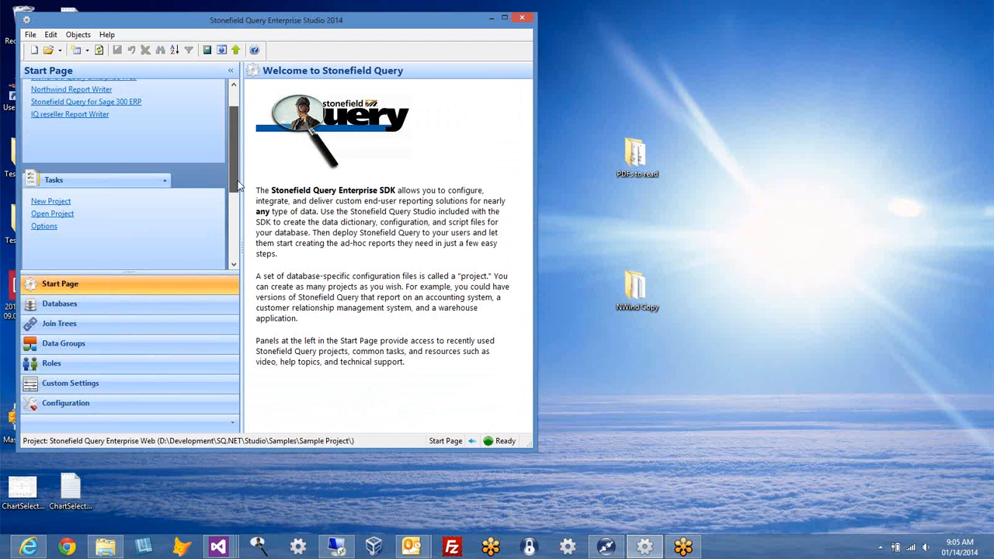
pyautogui.click(44, 220)
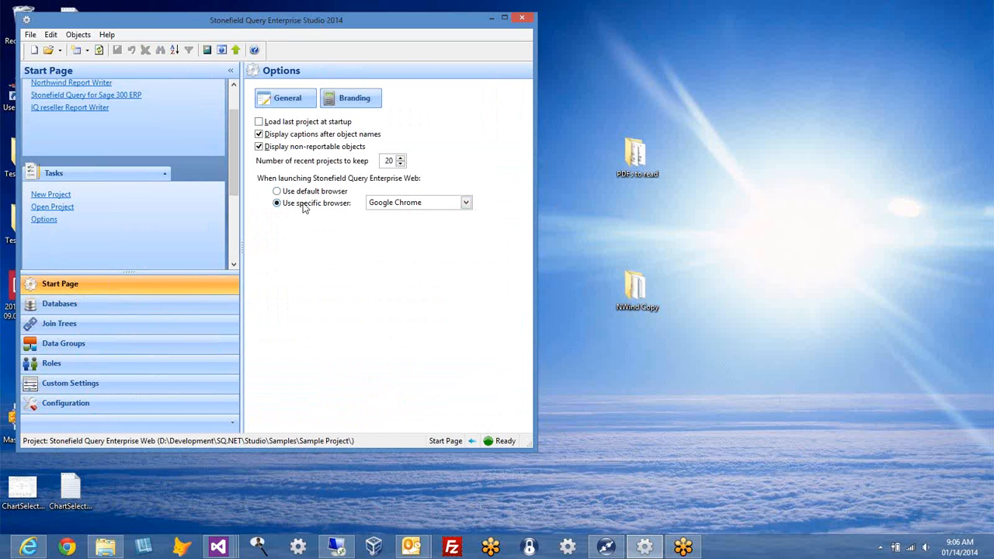
pyautogui.click(466, 206)
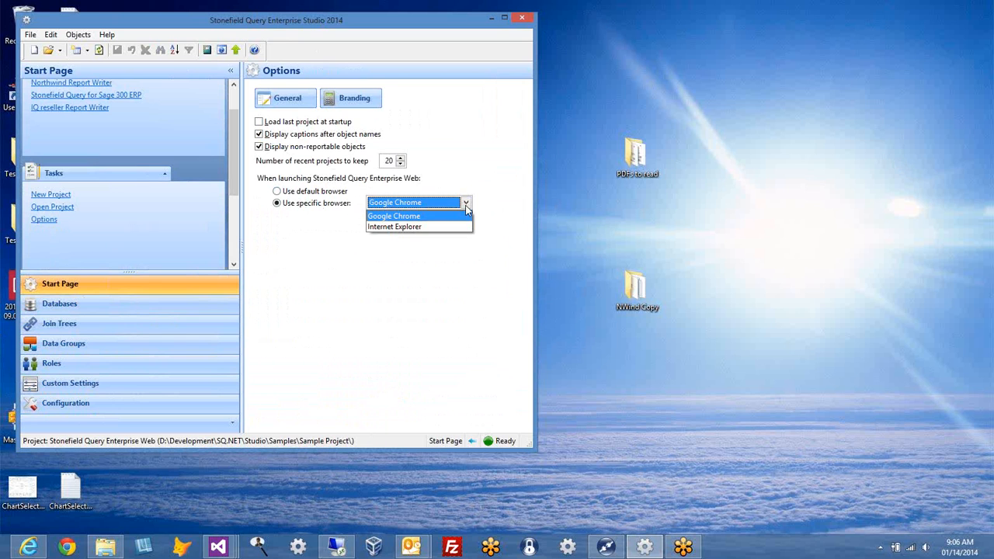
pyautogui.click(466, 206)
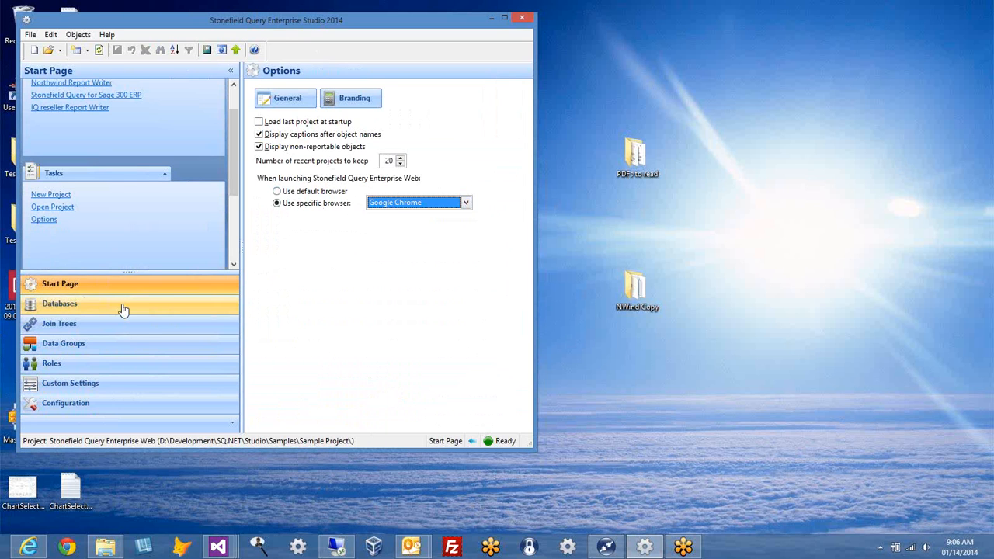
# Step: Show the northwind database's properties in the Databases tree
pyautogui.click(121, 311)
pyautogui.moveTo(231, 230); pyautogui.dragTo(231, 104)
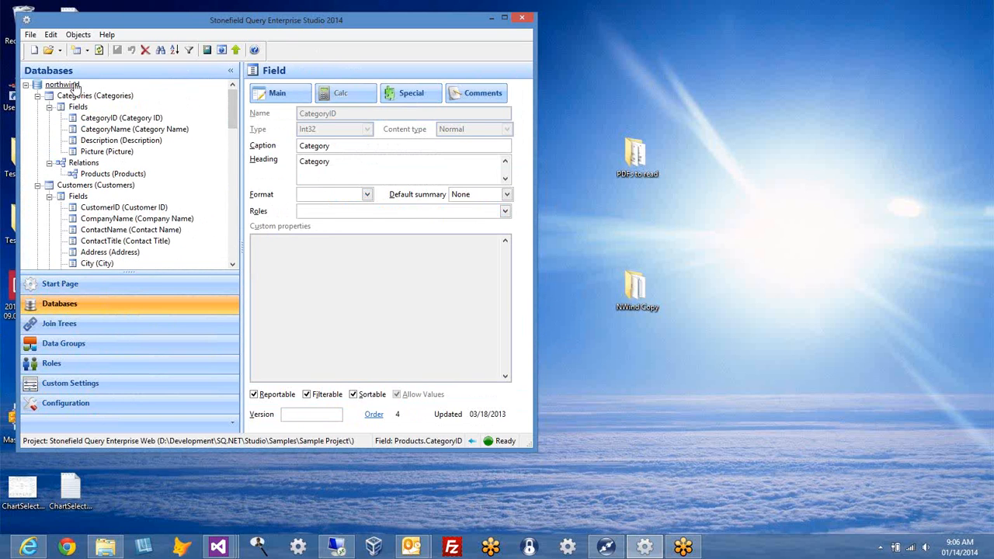
pyautogui.click(74, 85)
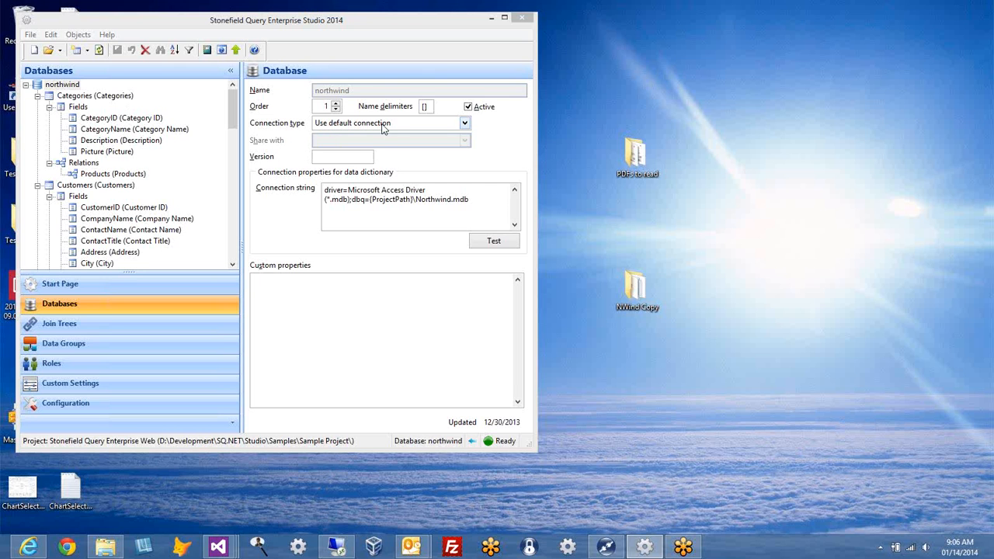
# Step: Review northwind's connection string and its list of available connection types
pyautogui.moveTo(477, 204); pyautogui.dragTo(306, 190)
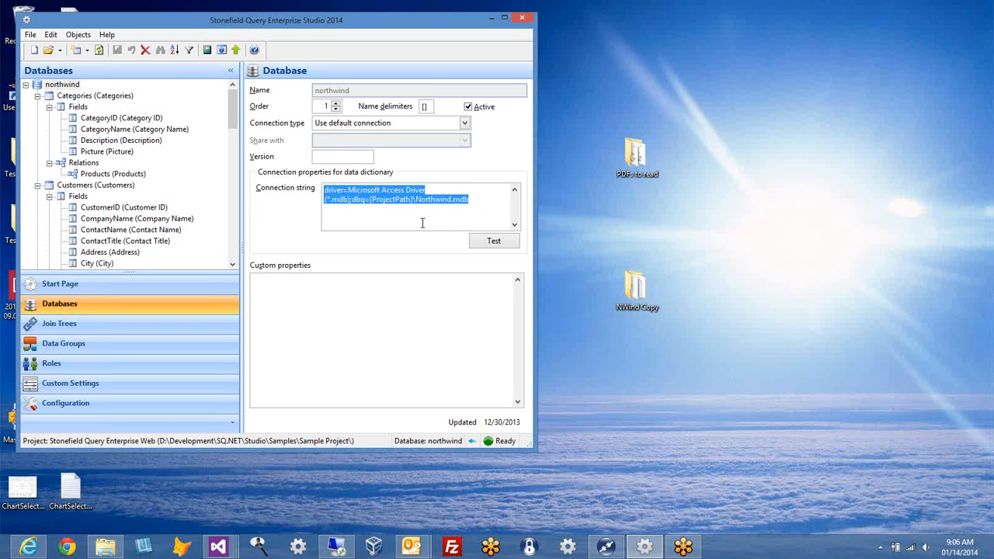
pyautogui.click(422, 222)
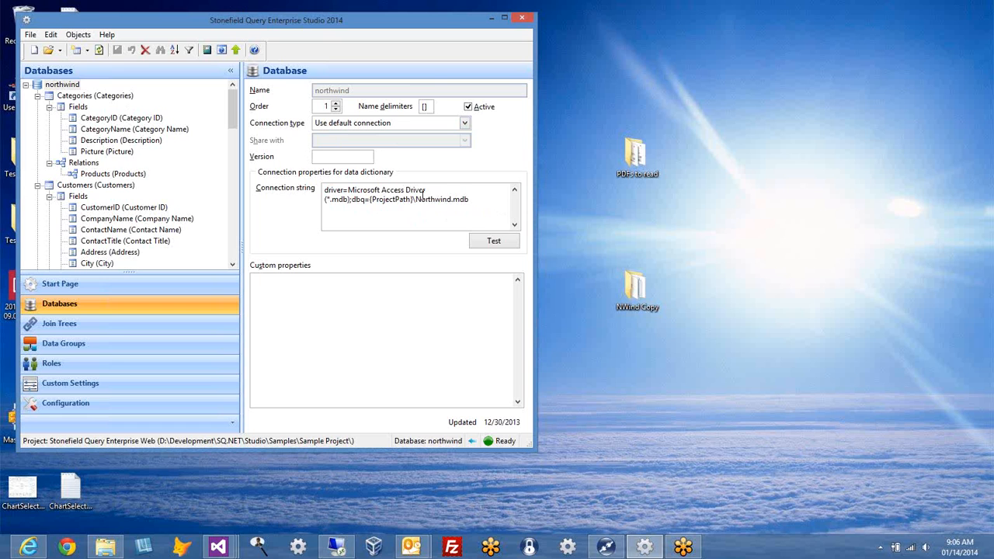
pyautogui.click(464, 124)
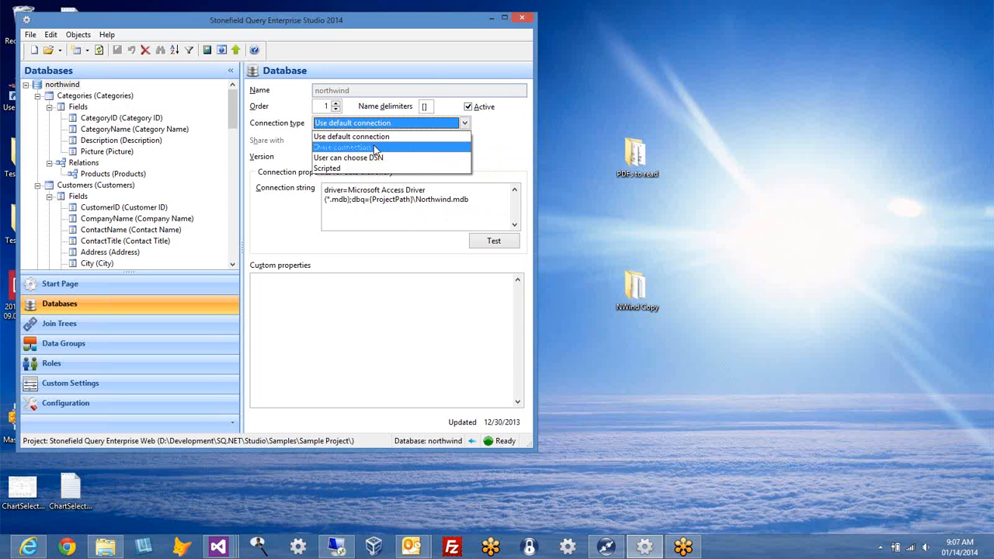
pyautogui.click(506, 150)
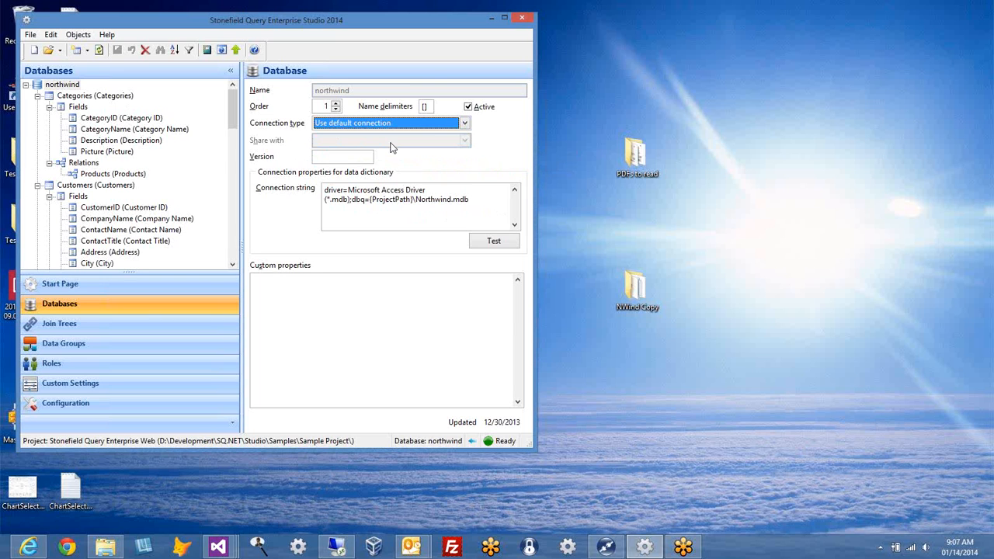
pyautogui.click(465, 124)
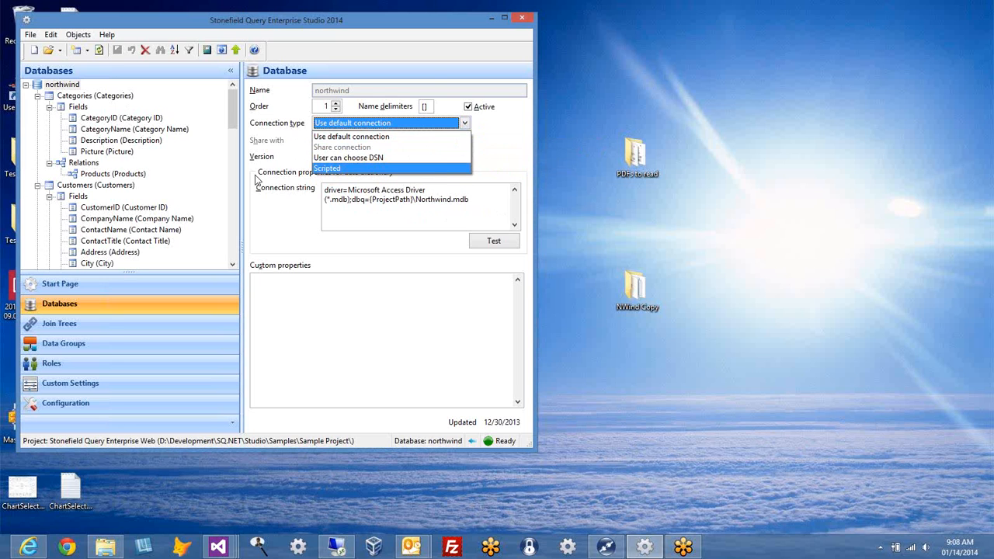
# Step: Keep the default connection type, then show the Categories table's properties
pyautogui.click(510, 146)
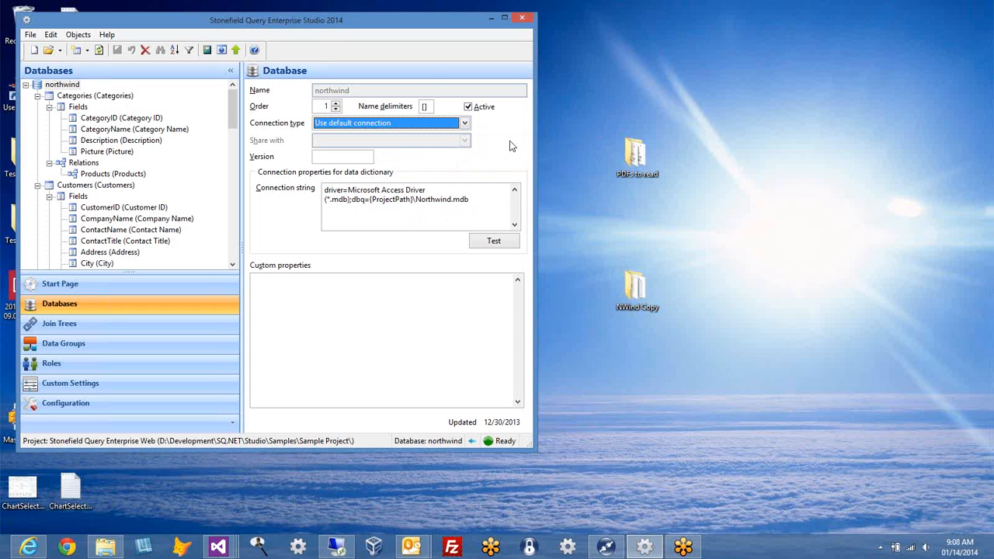
pyautogui.click(489, 201)
pyautogui.hotkey('ctrl', 'a')
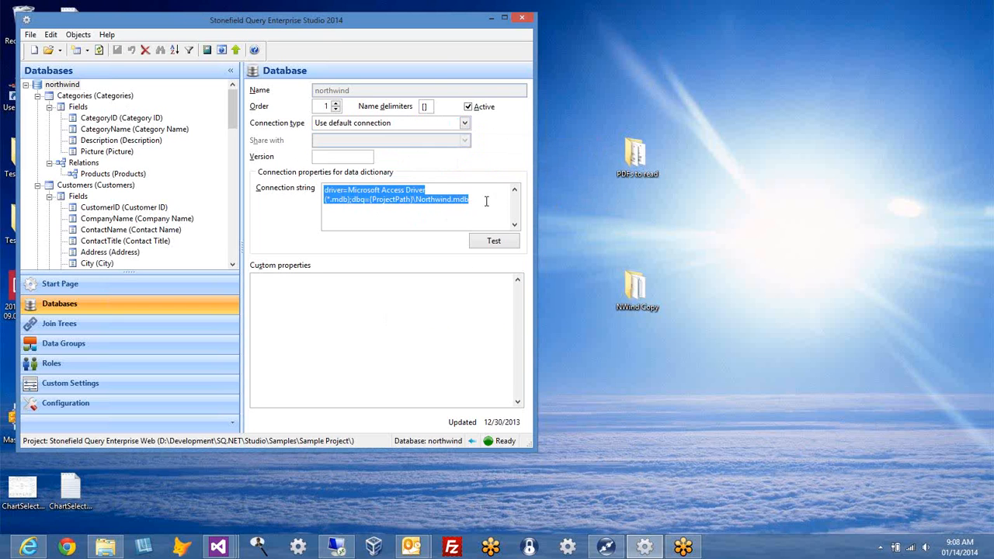
pyautogui.click(487, 202)
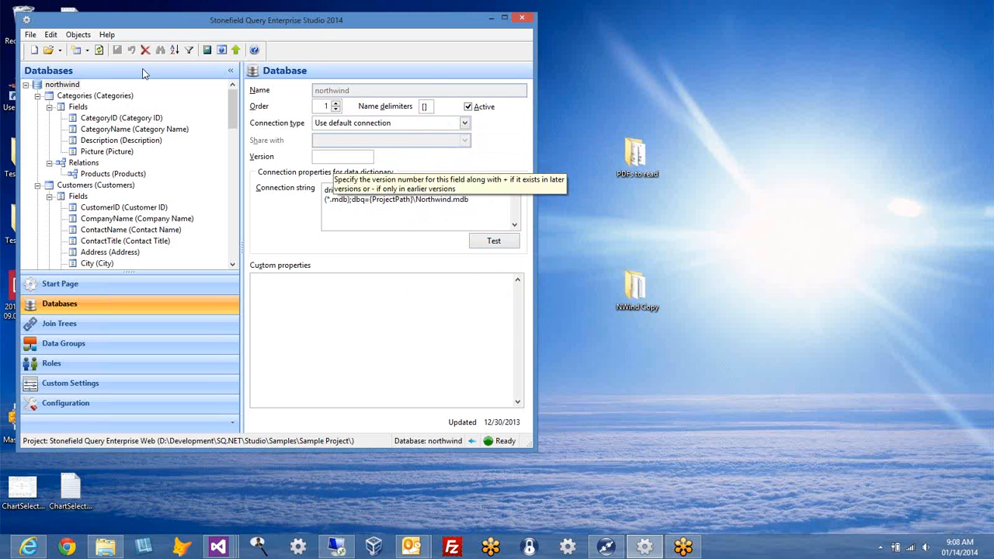
pyautogui.click(108, 99)
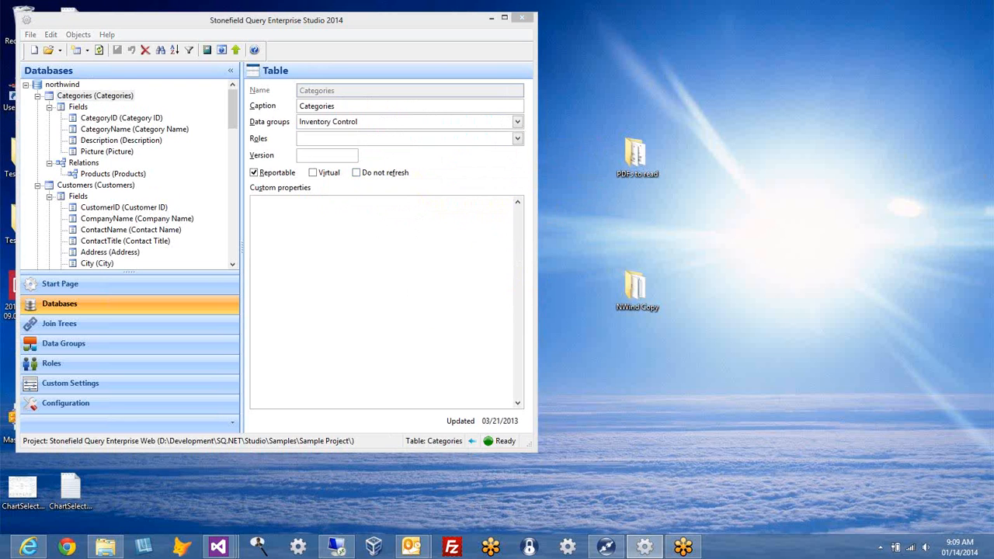
# Step: Show the Categories CategoryID field's properties: Int32, captioned 'Category ID'
pyautogui.click(107, 118)
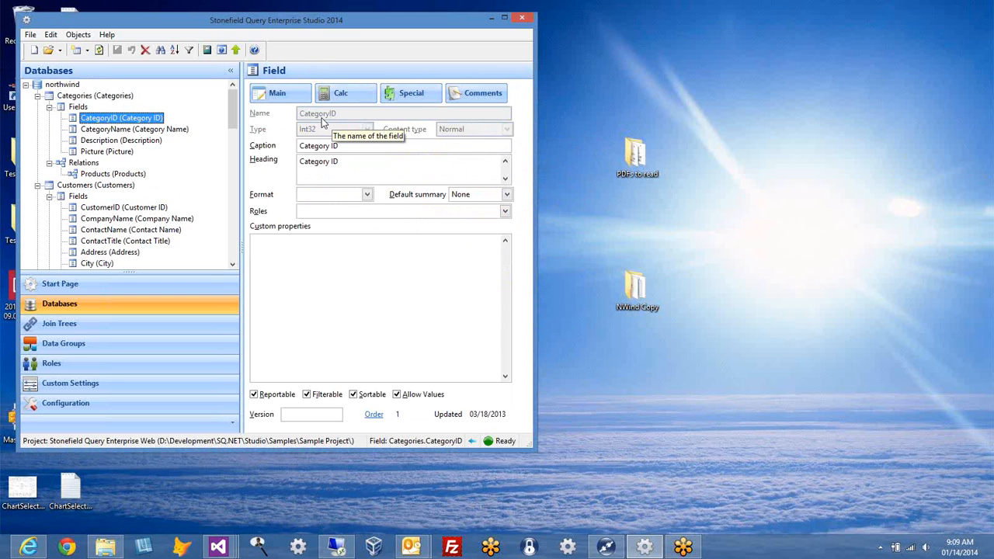
pyautogui.press('Up')
pyautogui.press('Up')
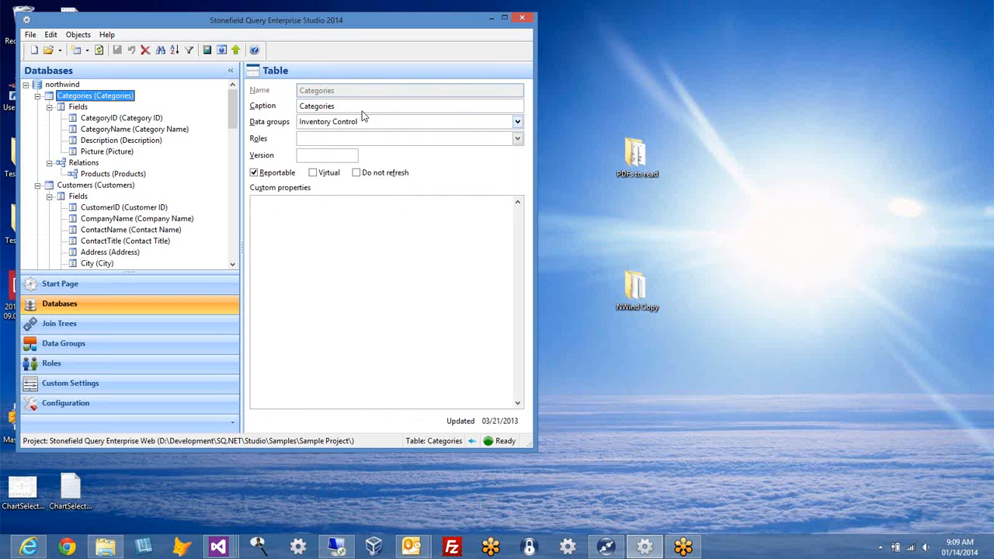
pyautogui.click(114, 118)
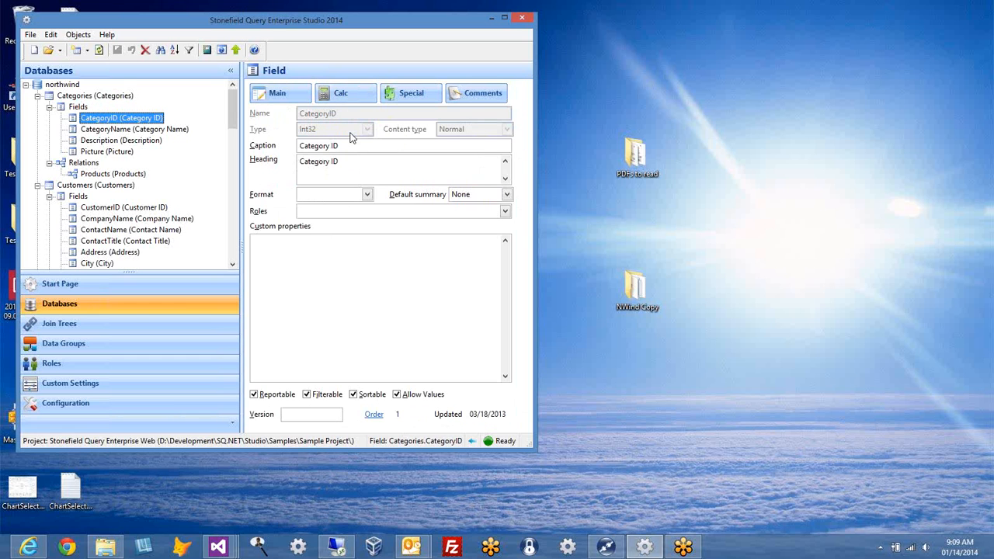
pyautogui.scroll(-4, 232, 124)
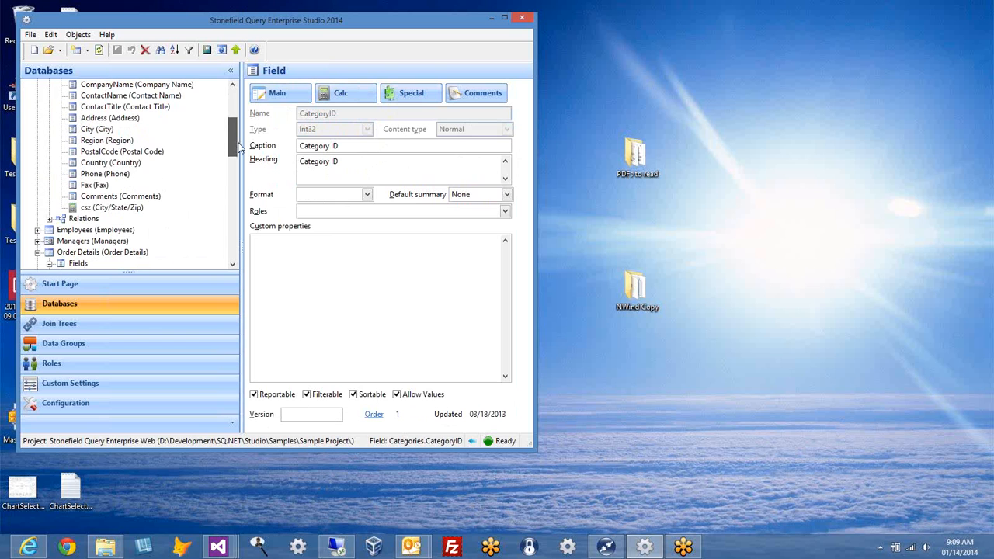
# Step: Glance at the csz and Comments fields' properties, returning to csz
pyautogui.click(132, 207)
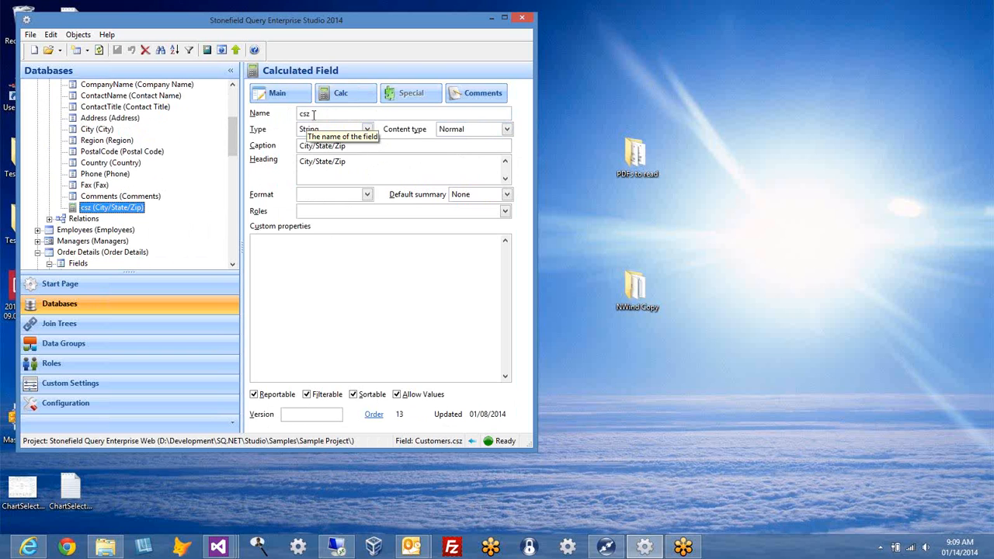
pyautogui.click(142, 196)
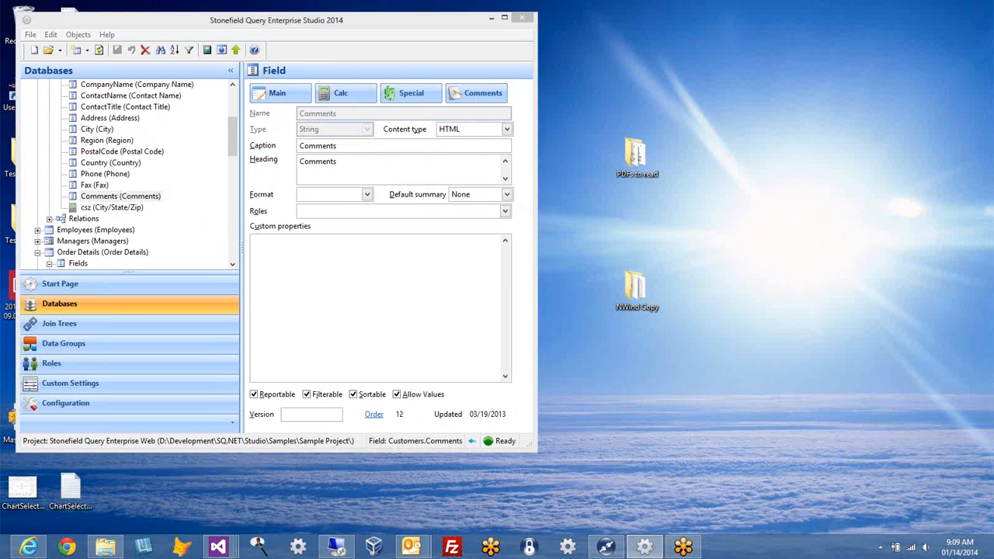
pyautogui.click(112, 207)
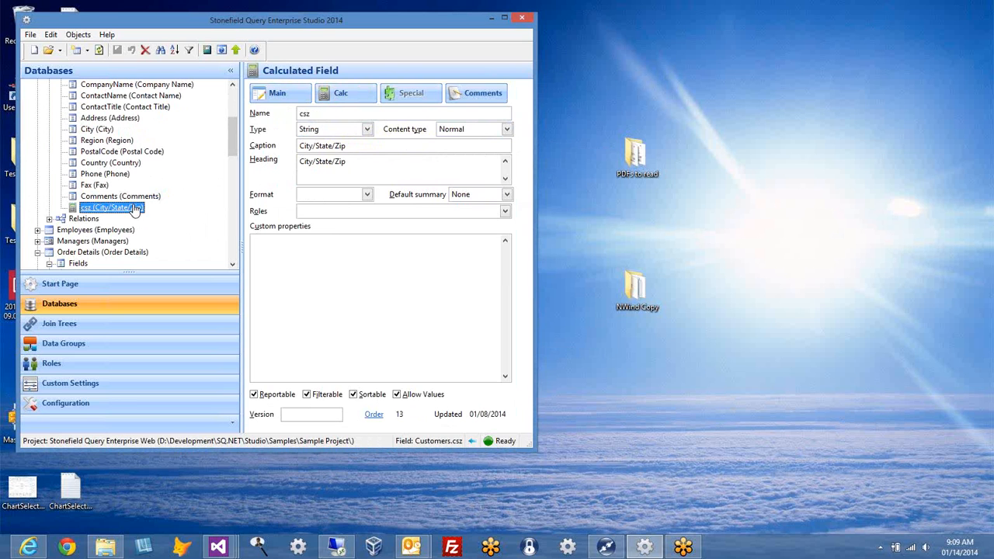
# Step: Review csz's data type list keeping String, then show the Customers Comments field
pyautogui.click(366, 130)
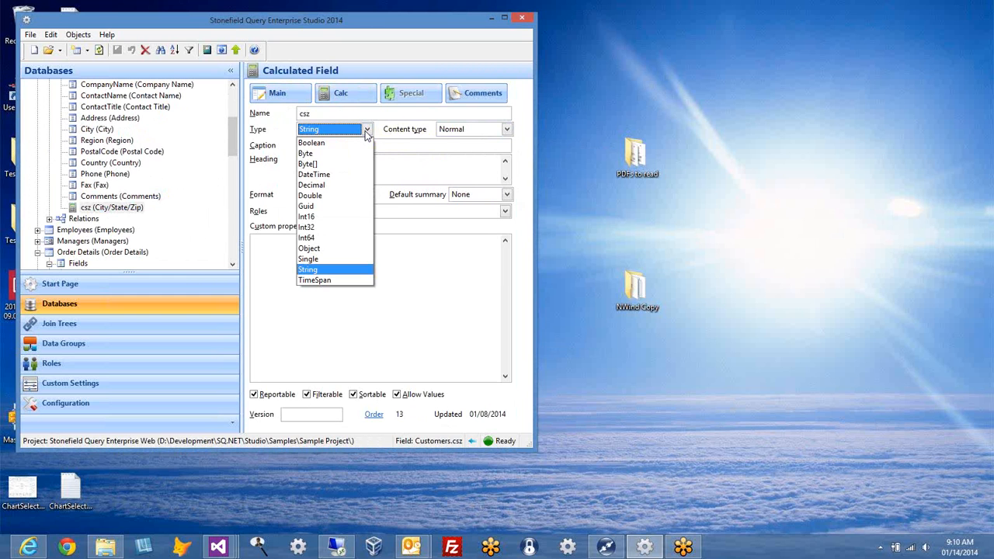
pyautogui.click(417, 135)
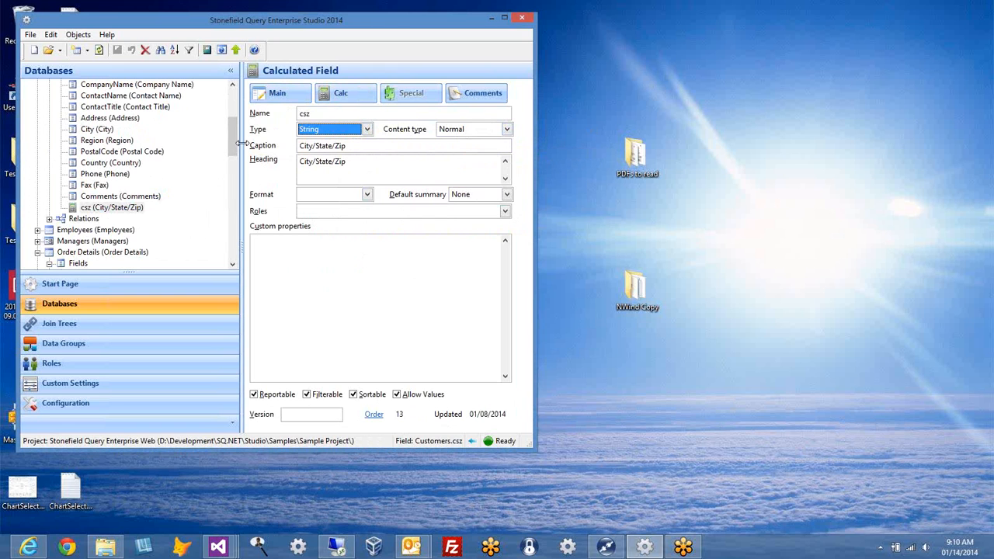
pyautogui.click(105, 198)
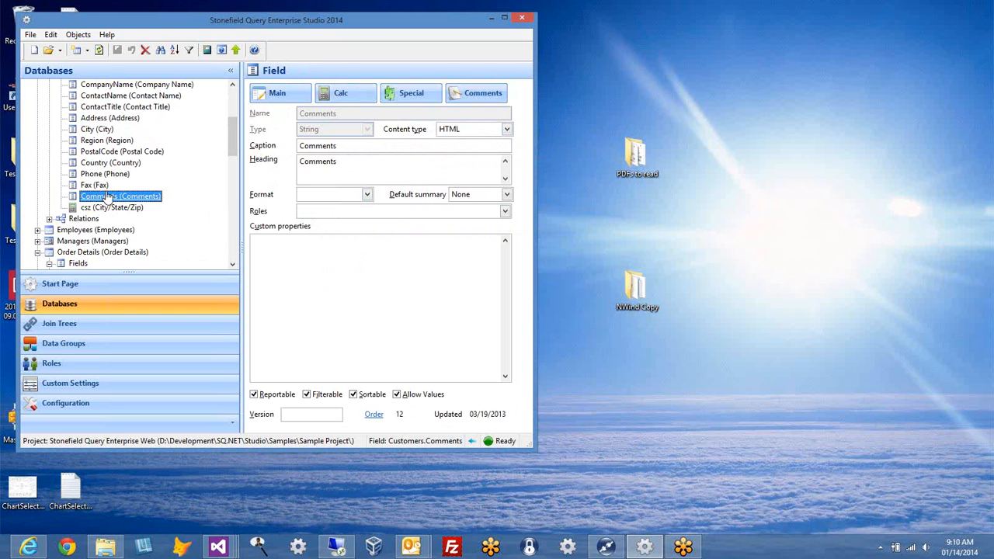
pyautogui.click(507, 132)
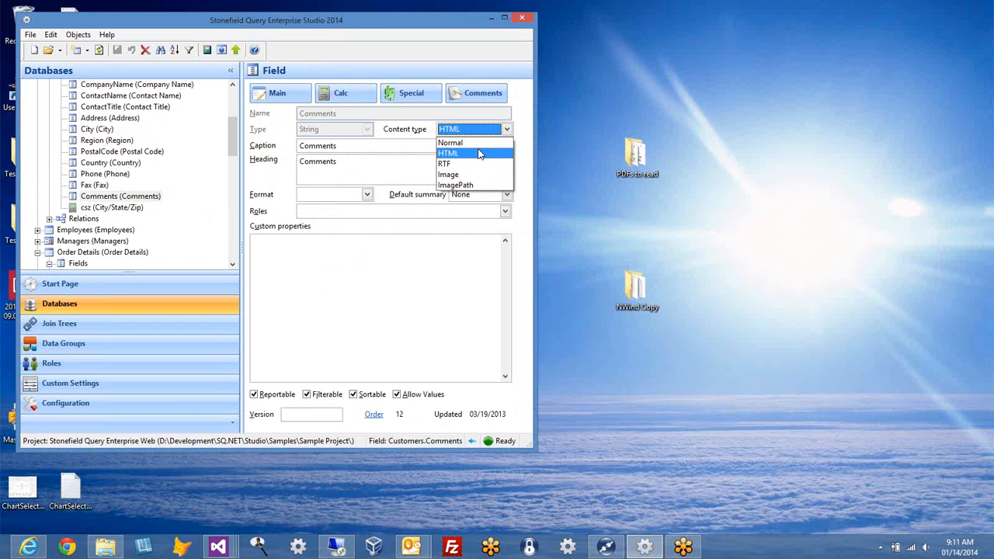
pyautogui.click(522, 125)
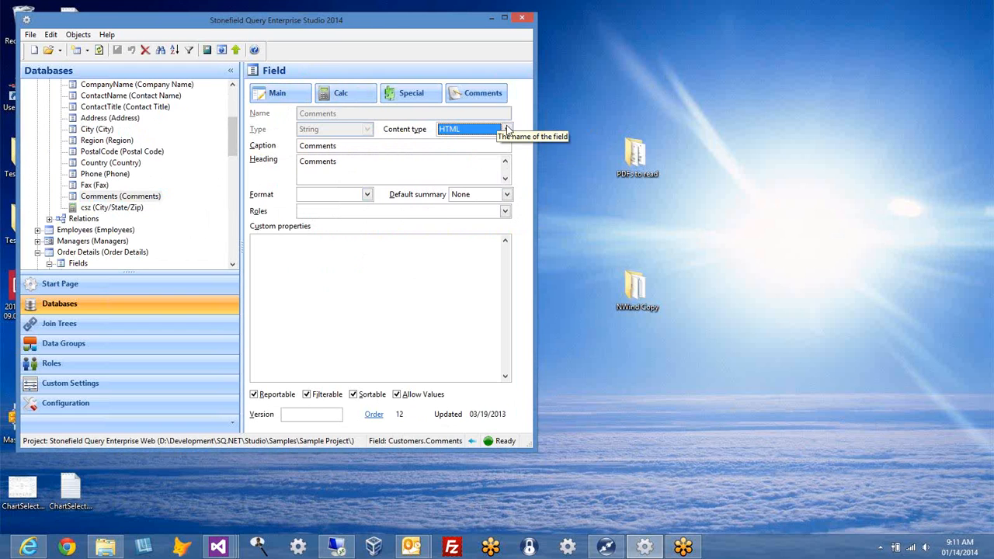
pyautogui.click(505, 129)
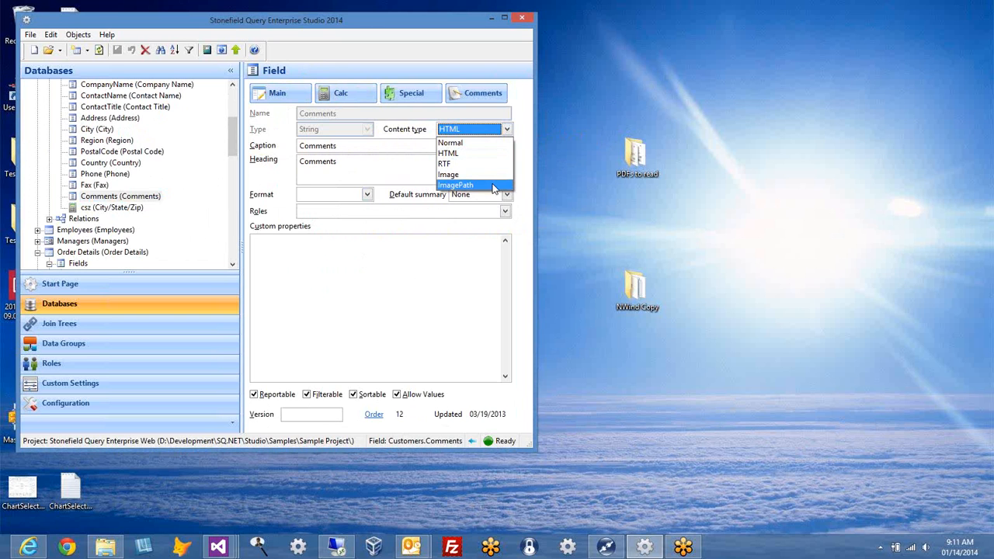
pyautogui.click(532, 130)
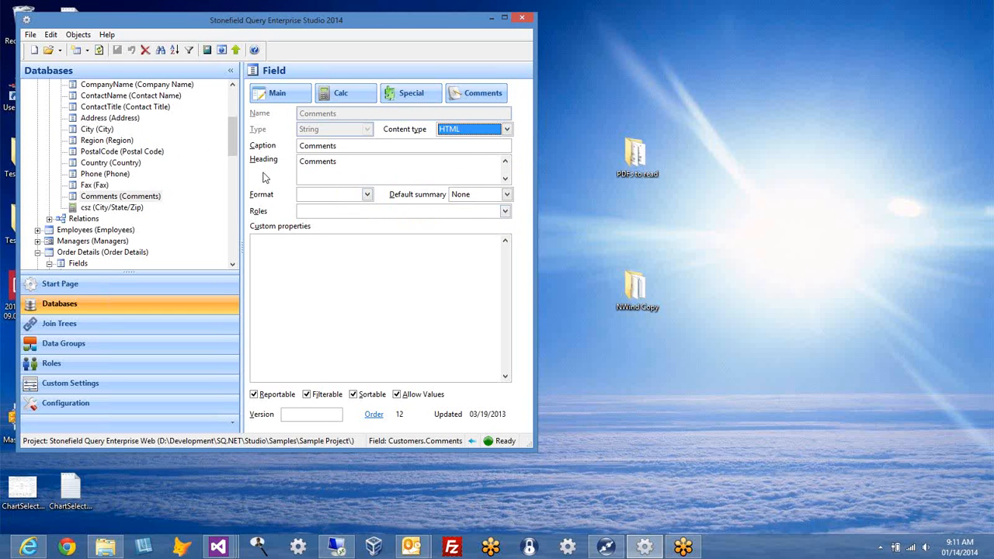
pyautogui.click(326, 193)
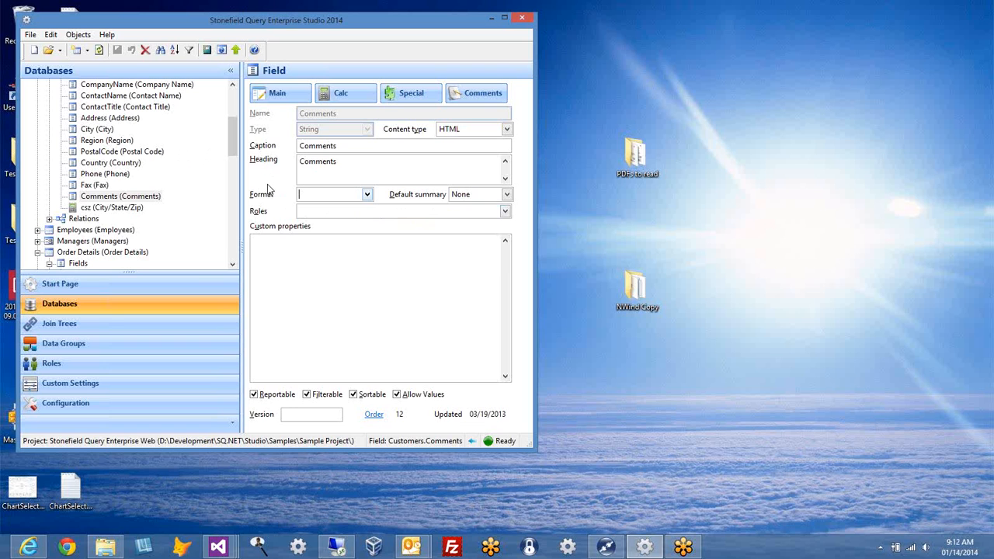
# Step: Show Order Details total_price and review its number formats, keeping c2
pyautogui.moveTo(237, 155); pyautogui.dragTo(235, 184)
pyautogui.click(134, 198)
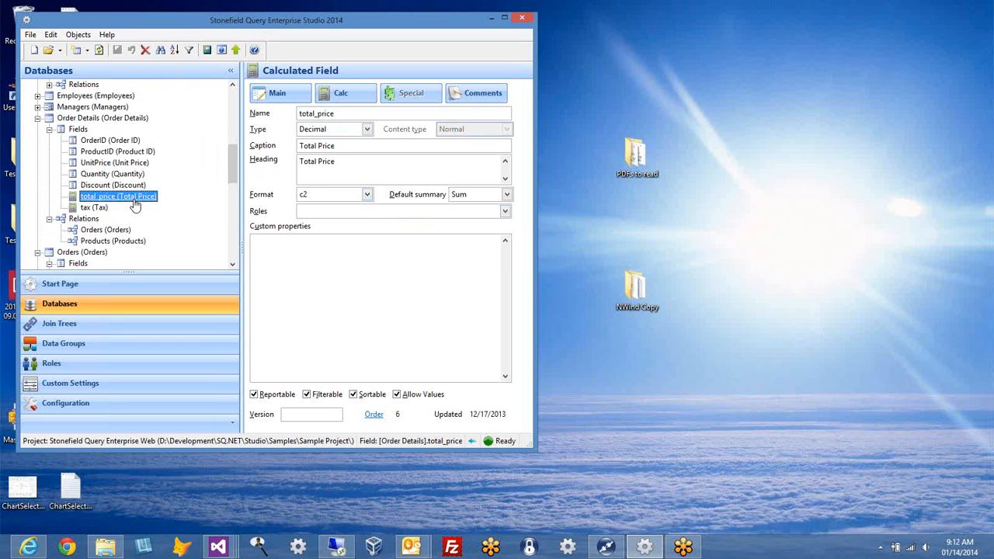
pyautogui.click(367, 195)
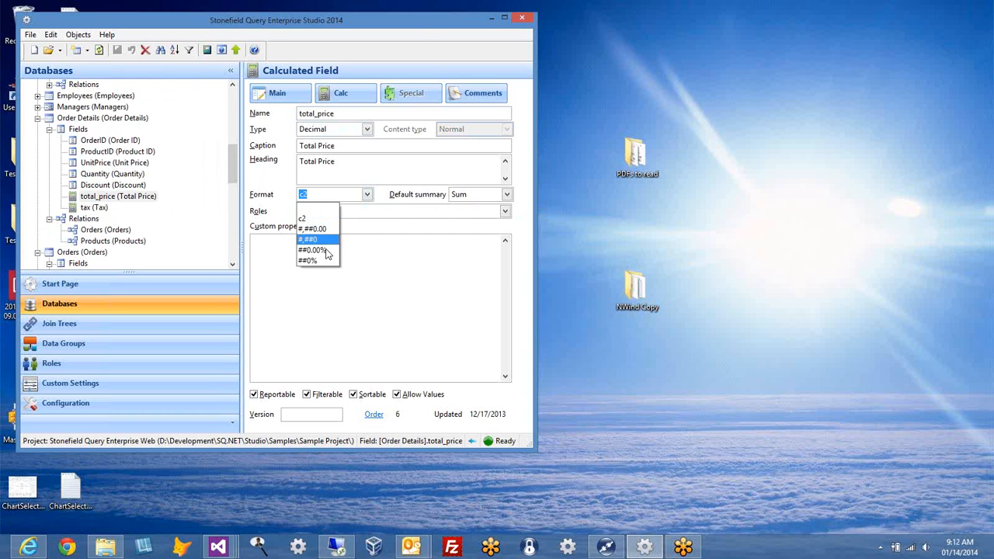
pyautogui.click(385, 197)
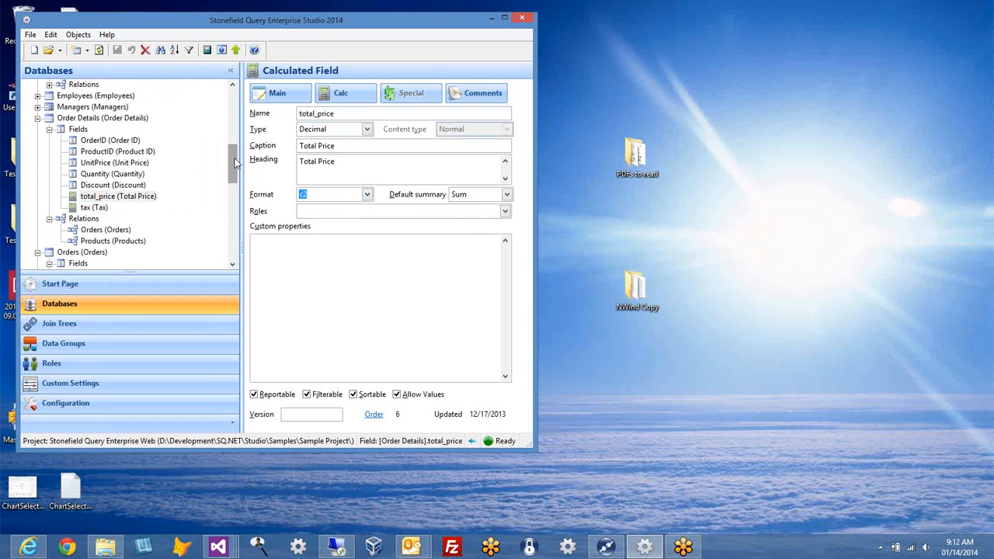
pyautogui.scroll(-5, 120, 146)
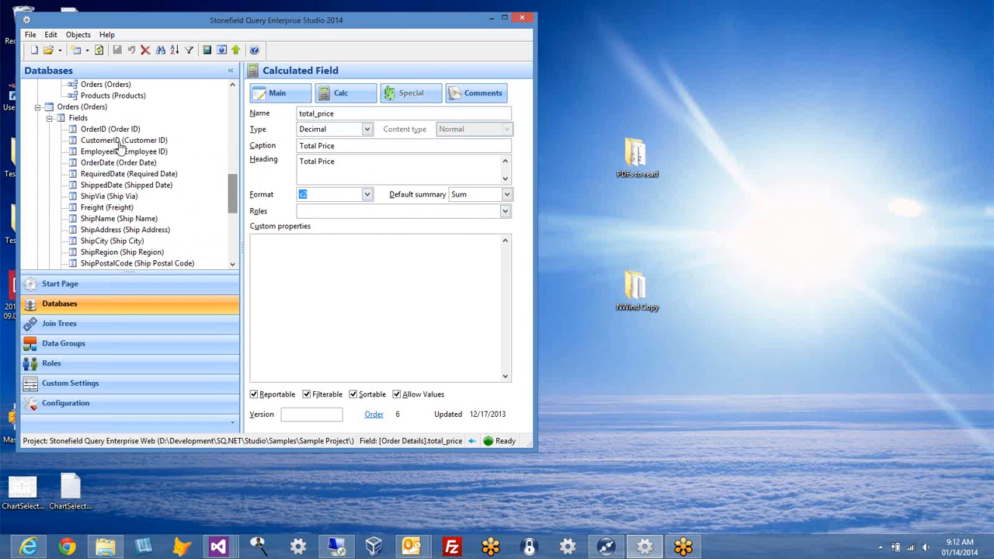
pyautogui.click(118, 162)
pyautogui.click(367, 195)
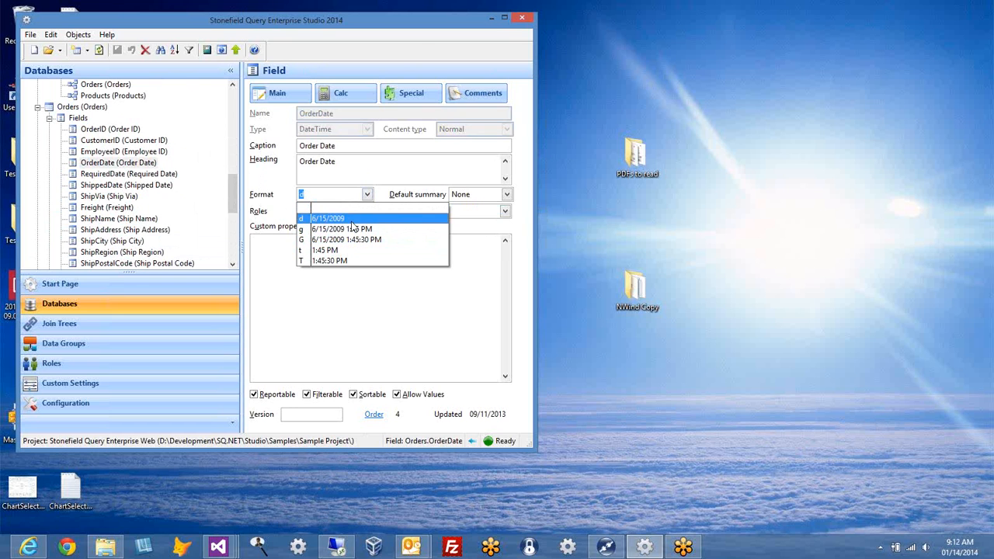
pyautogui.click(326, 216)
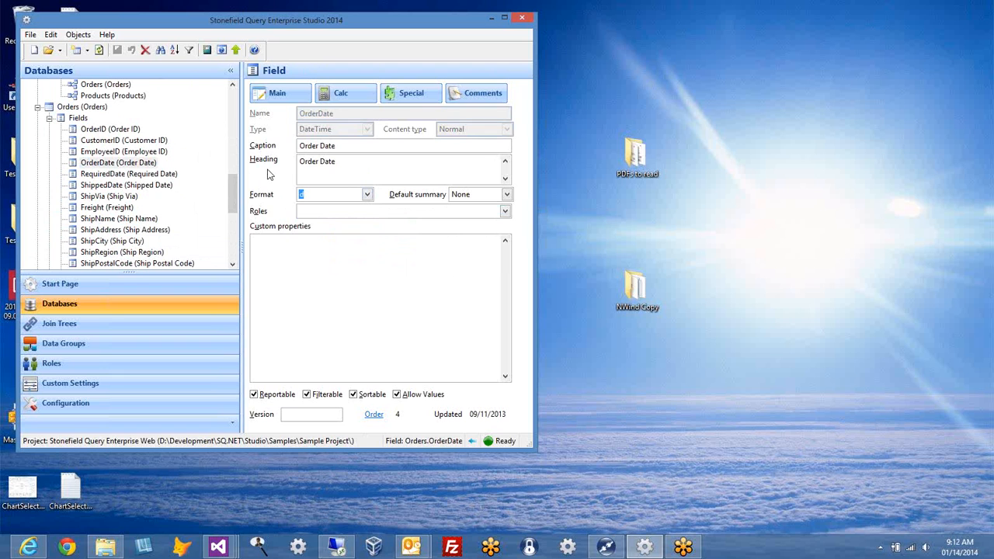
pyautogui.click(232, 85)
pyautogui.click(232, 85)
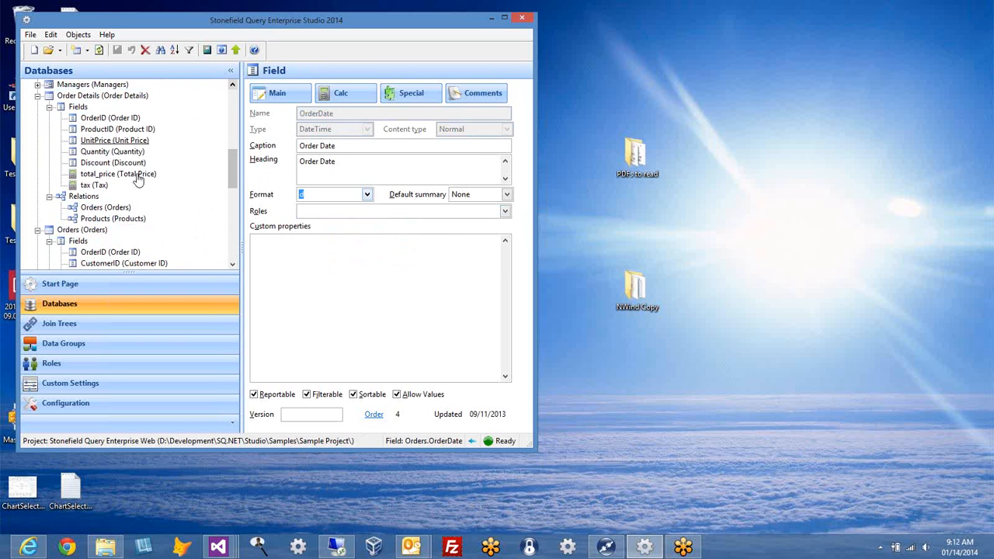
pyautogui.click(141, 179)
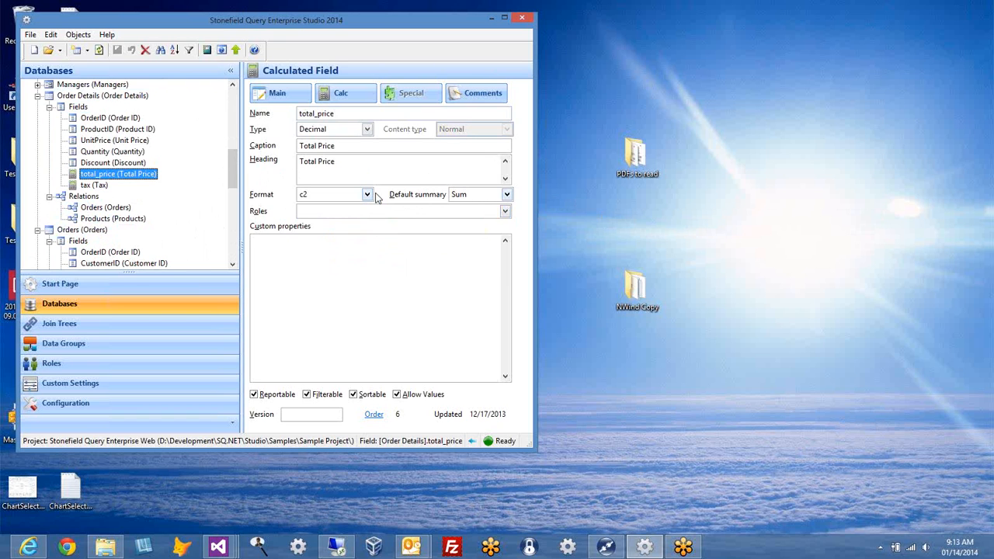
# Step: Show total_price's calculation: [Order Details].UnitPrice * [Order Details].Quantity
pyautogui.click(117, 141)
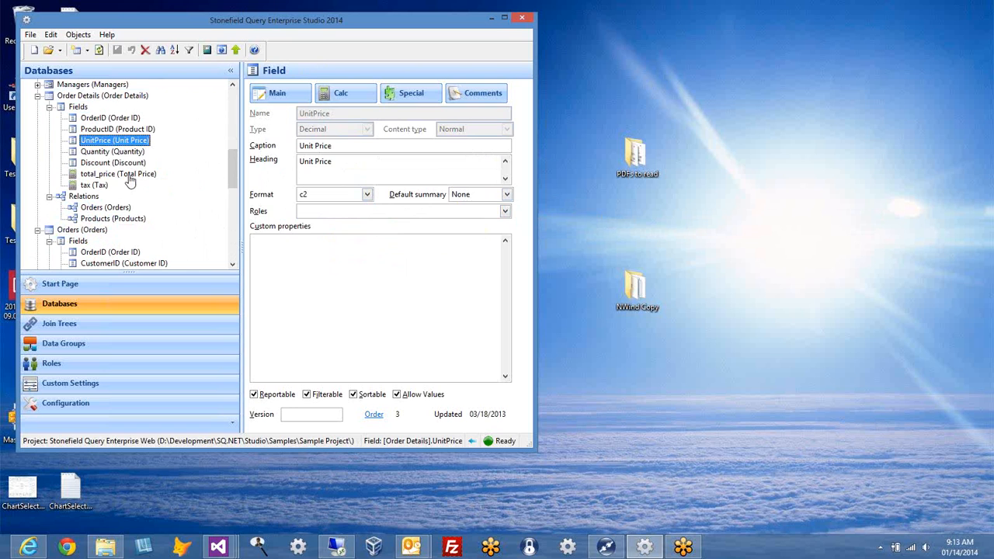
pyautogui.click(124, 174)
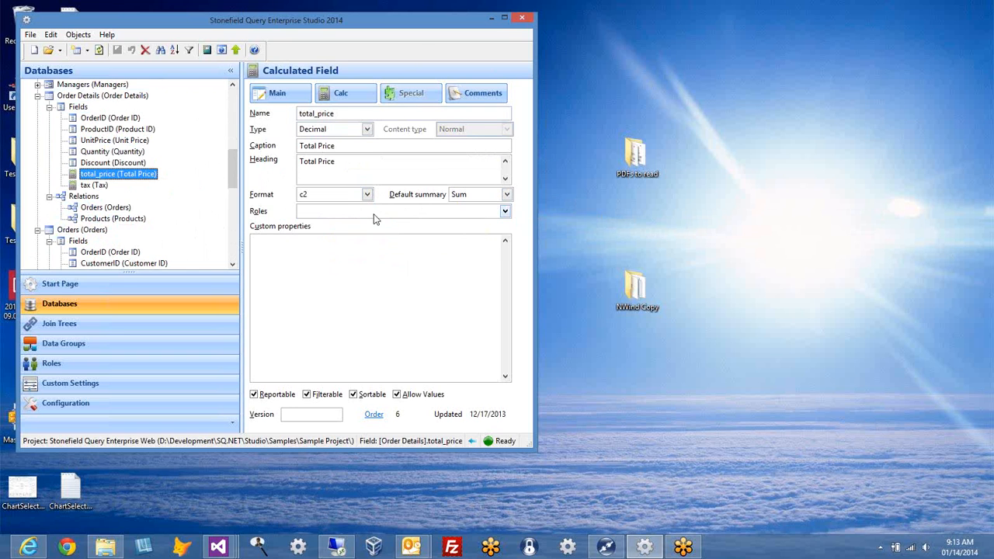
pyautogui.moveTo(265, 216)
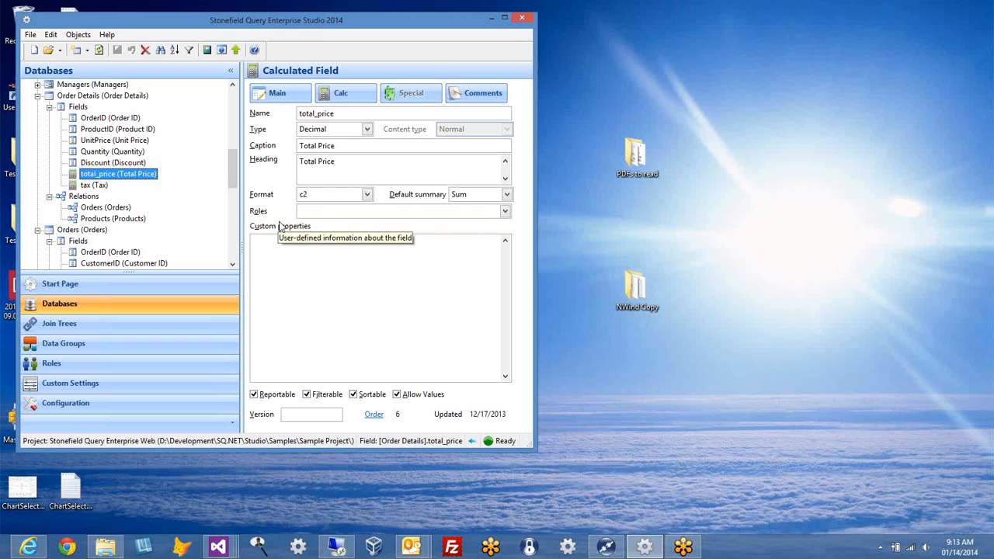
pyautogui.click(352, 91)
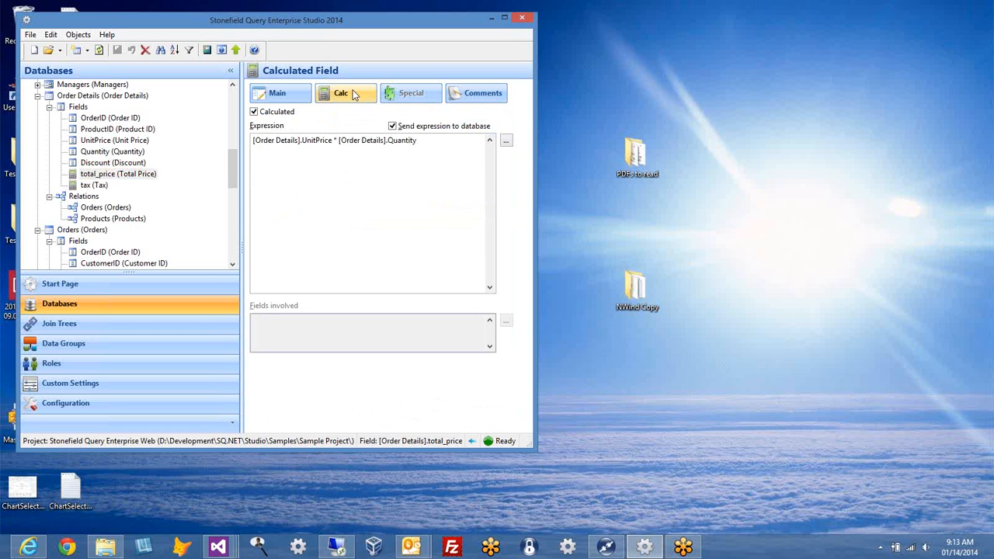
pyautogui.click(132, 154)
# Step: Select total_price and inspect the words of its UnitPrice times Quantity expression
pyautogui.moveTo(281, 134)
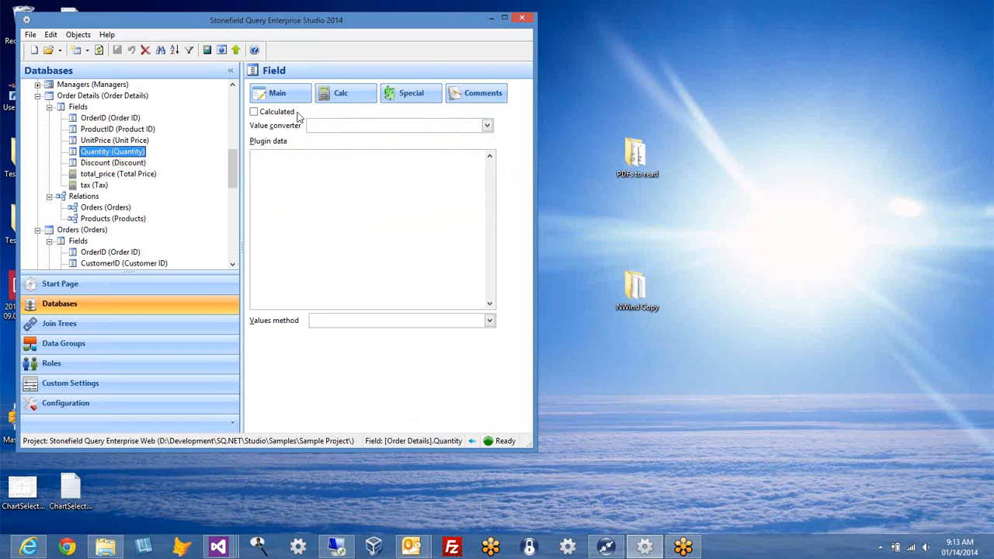
pyautogui.click(107, 174)
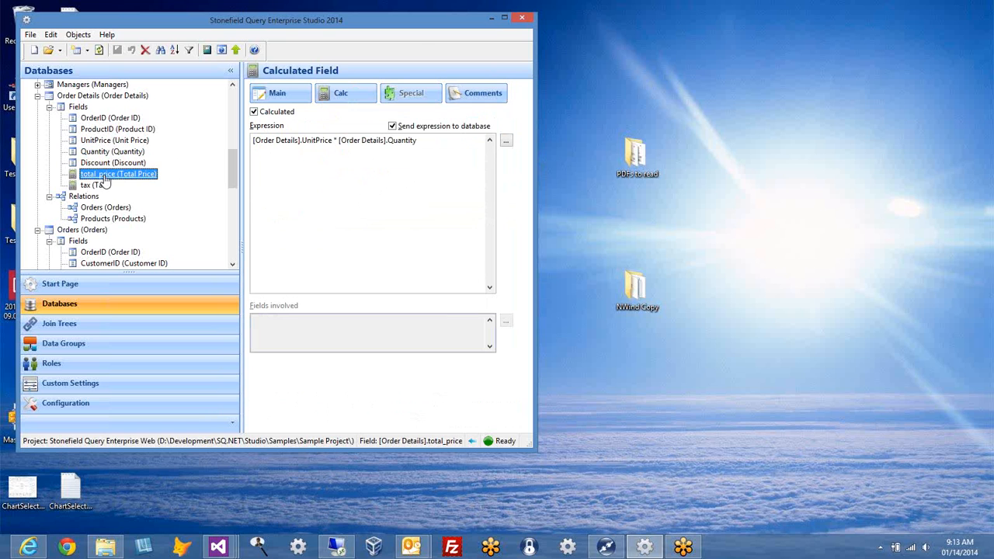
pyautogui.doubleClick(420, 139)
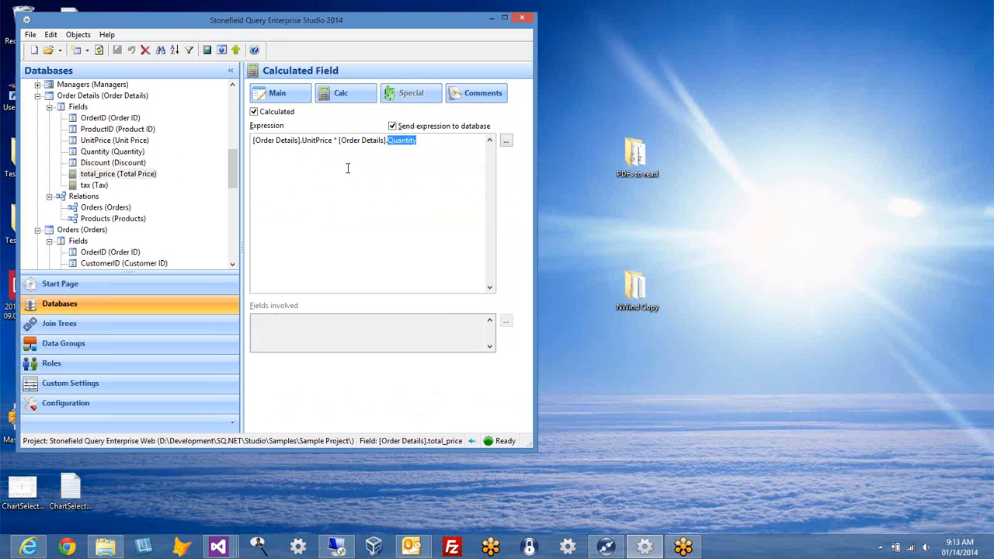
pyautogui.click(427, 195)
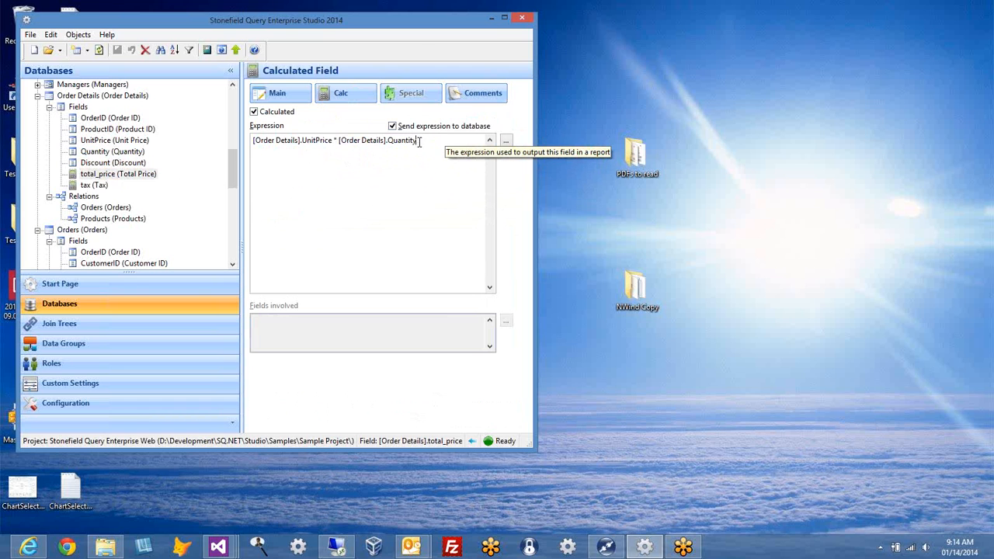
# Step: Open the Expression Builder for total_price and view the built-in functions list
pyautogui.click(419, 142)
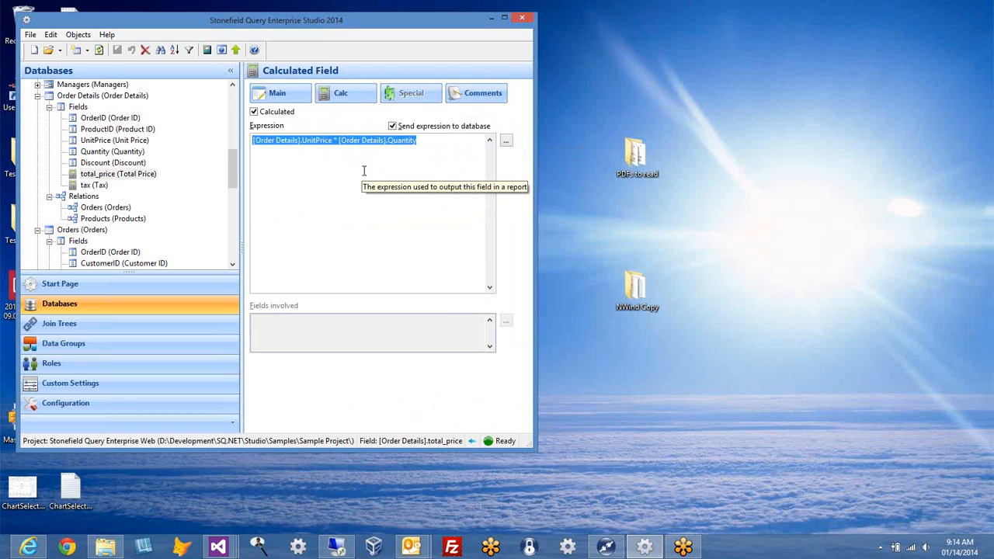
pyautogui.click(363, 170)
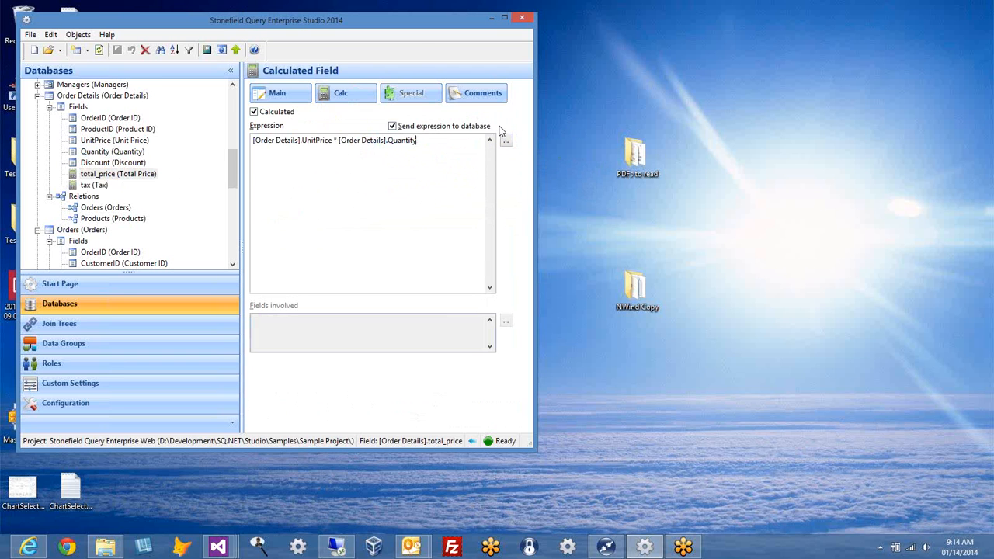
pyautogui.click(506, 141)
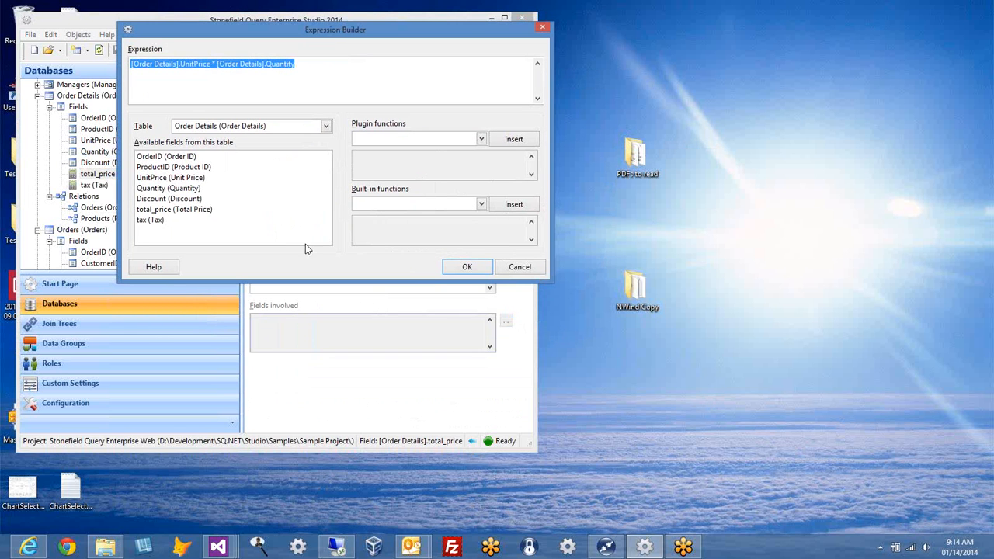
pyautogui.click(481, 205)
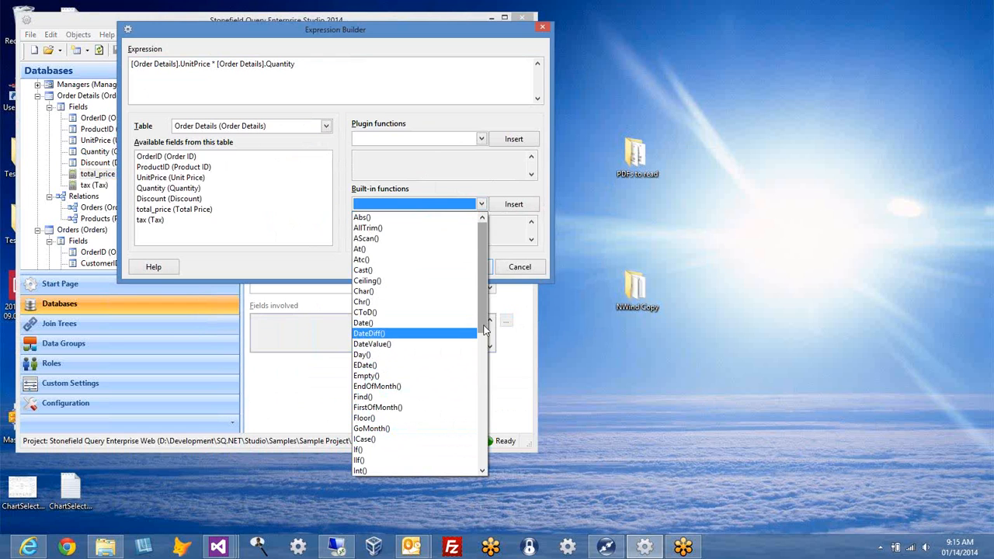
pyautogui.scroll(-4, 461, 384)
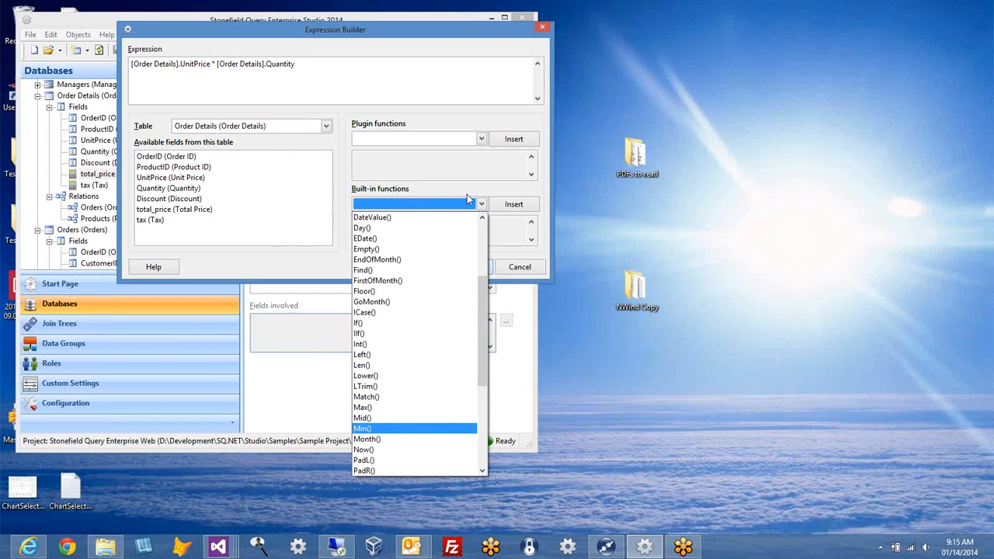
pyautogui.click(328, 93)
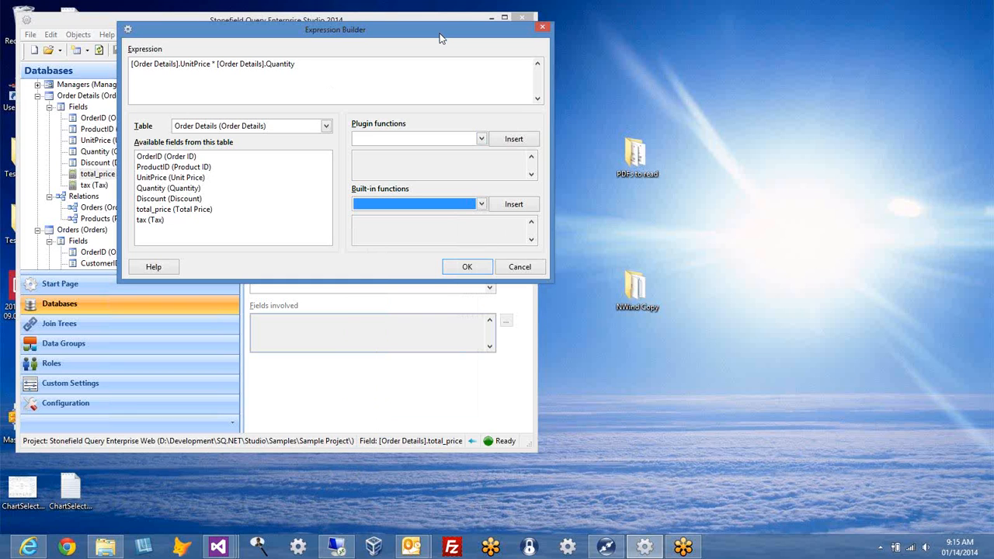
pyautogui.click(480, 139)
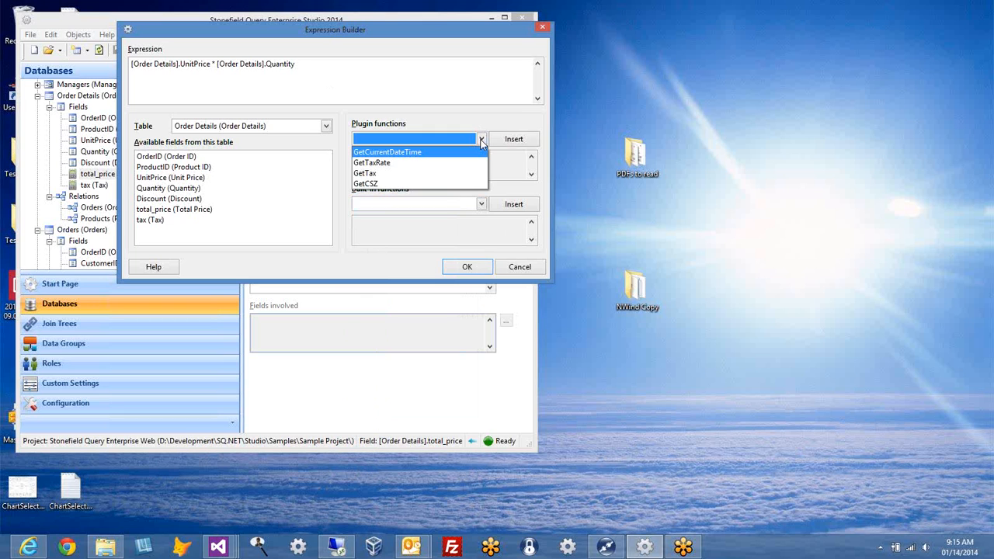
# Step: Inspect the GetTax plugin function's signature, then cancel the Expression Builder unchanged
pyautogui.click(461, 173)
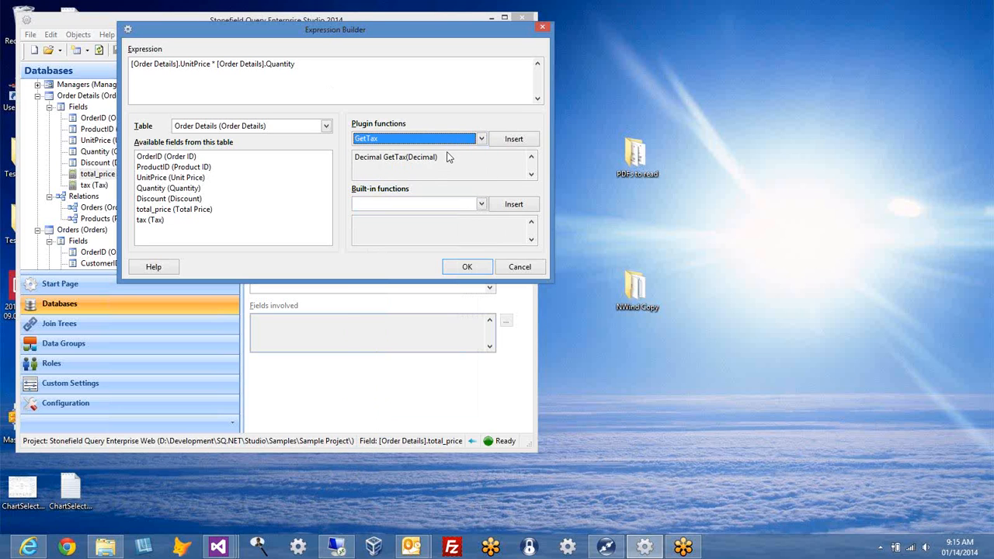
pyautogui.click(372, 166)
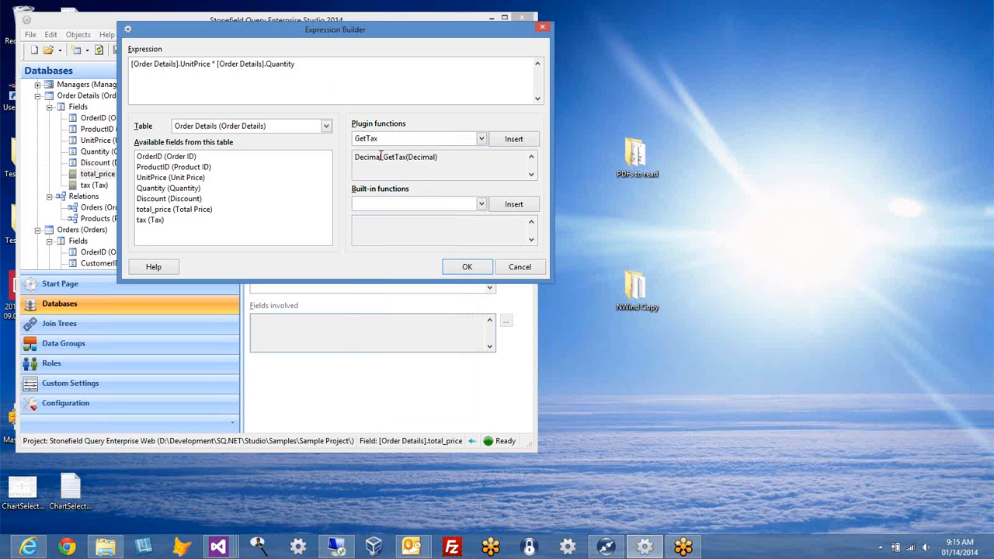
pyautogui.doubleClick(381, 157)
pyautogui.moveTo(386, 157); pyautogui.dragTo(438, 164)
pyautogui.click(440, 166)
pyautogui.click(519, 267)
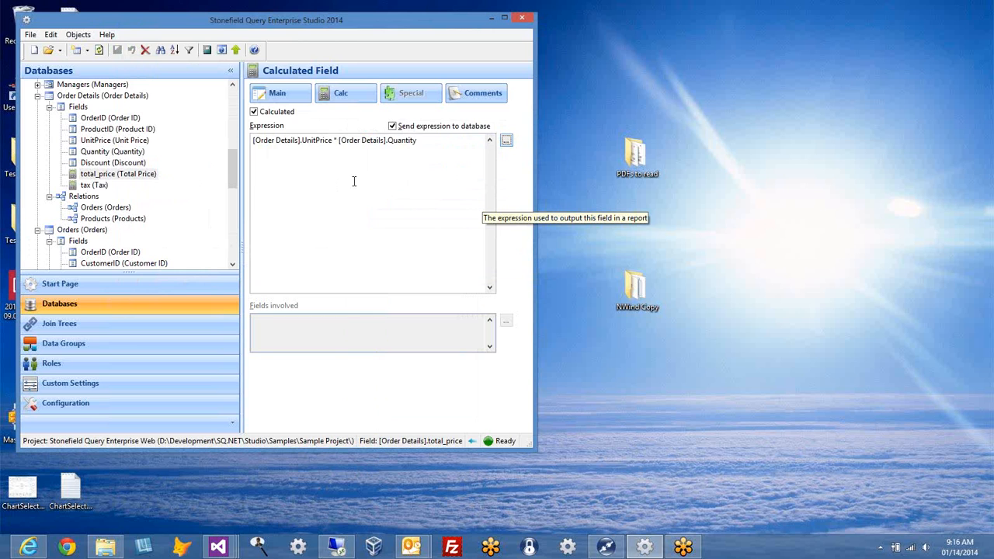
# Step: Show the Order Details Discount field's properties and its value converter setting
pyautogui.click(102, 166)
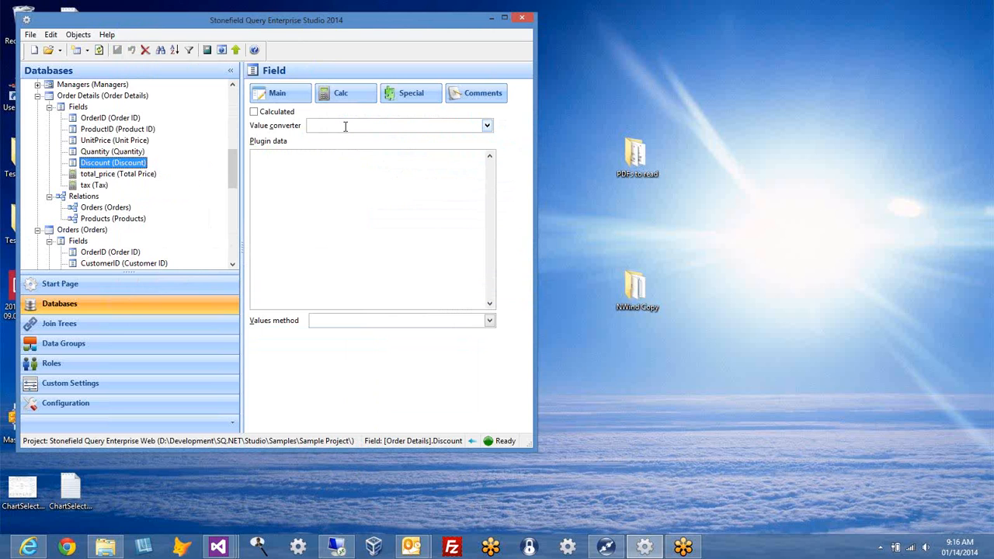
pyautogui.moveTo(233, 173); pyautogui.dragTo(233, 198)
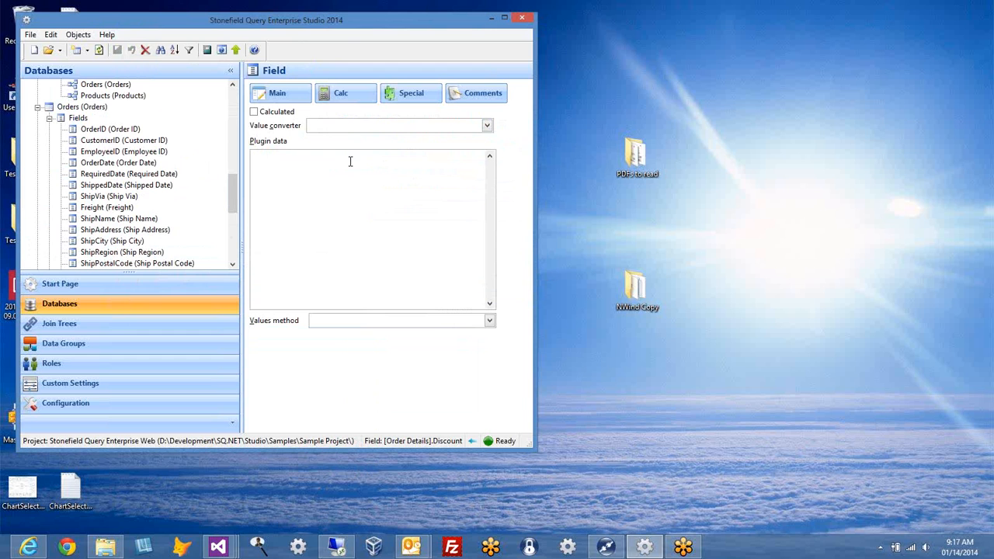
pyautogui.click(462, 125)
# Step: Drop down the Value converter list for the Order Details Discount field
pyautogui.click(486, 125)
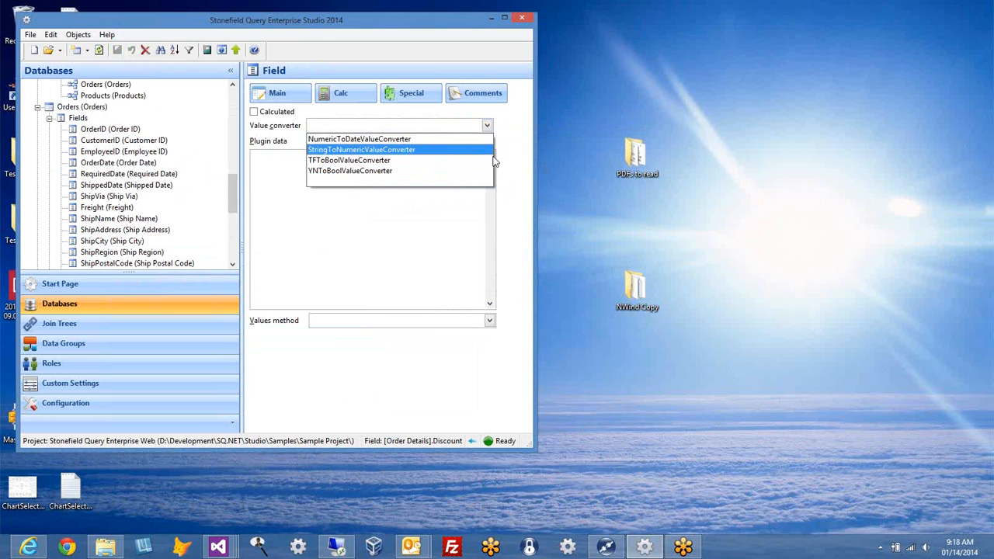
# Step: Dismiss the value converter list twice without choosing, leaving Discount's converter empty
pyautogui.click(520, 148)
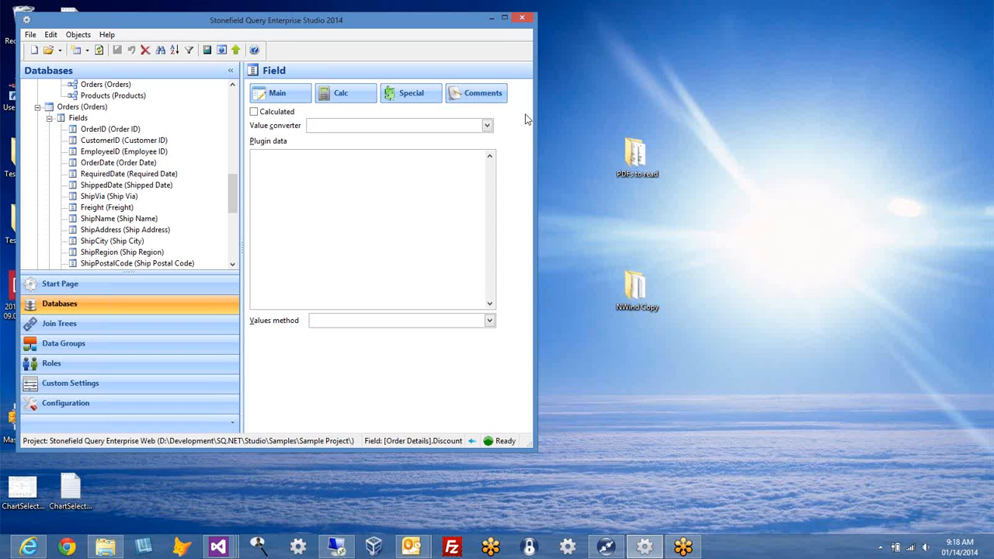
pyautogui.click(487, 126)
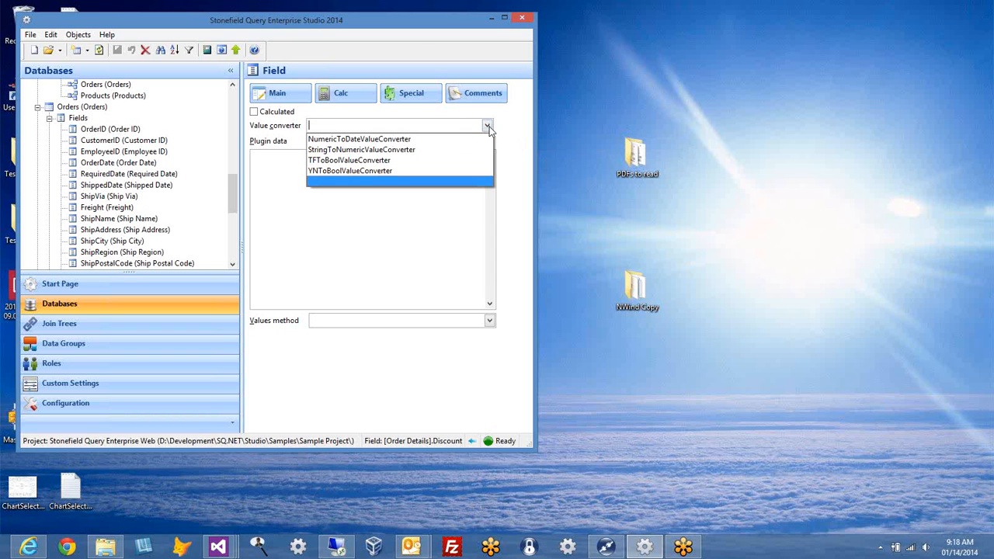
pyautogui.click(541, 130)
pyautogui.click(530, 147)
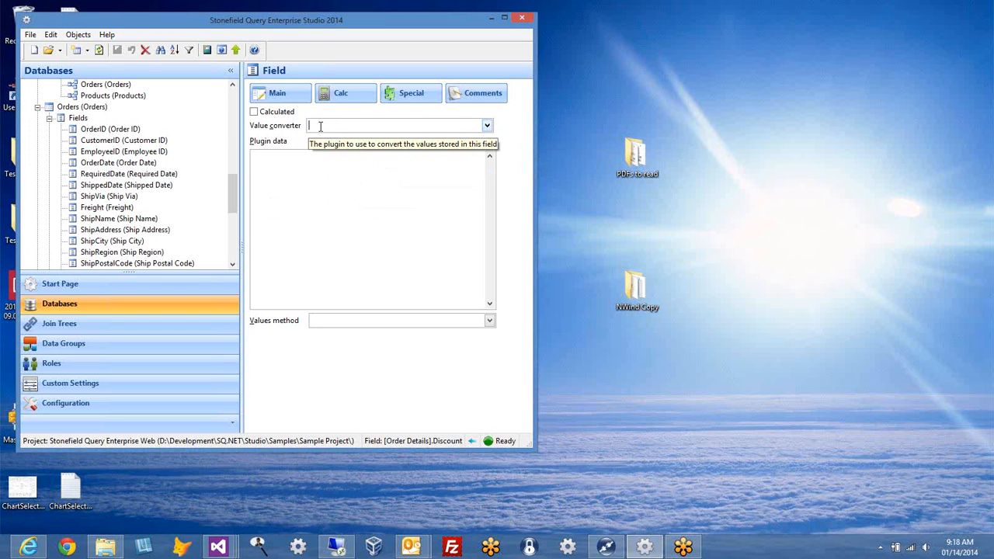
# Step: Check the Discount field's plugin data, enumerated values and Calc settings, all left empty
pyautogui.click(281, 167)
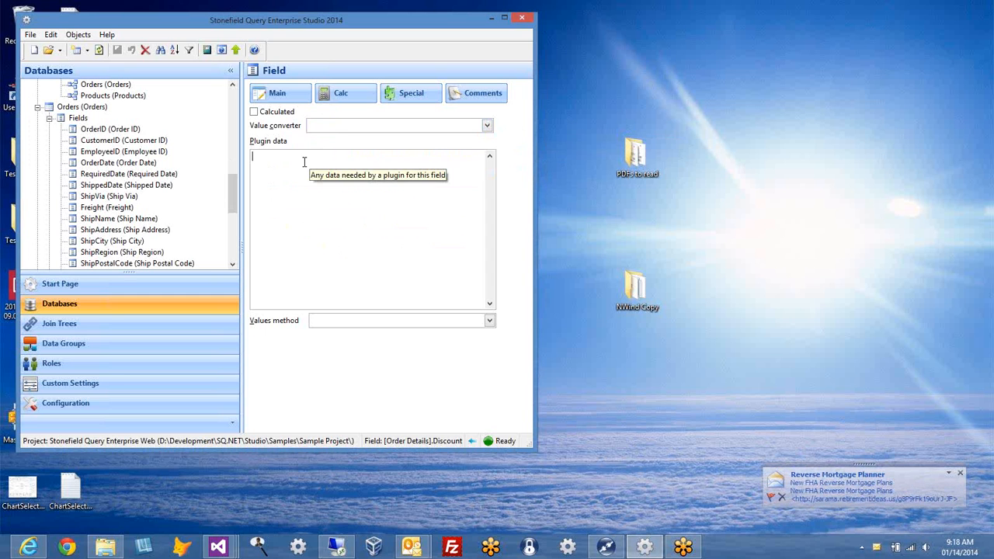
pyautogui.click(402, 96)
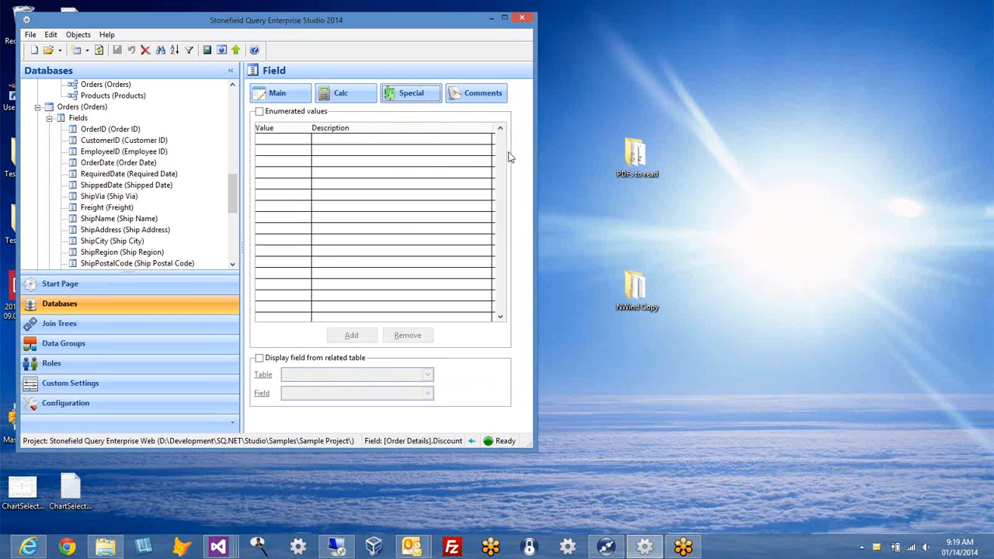
pyautogui.click(323, 100)
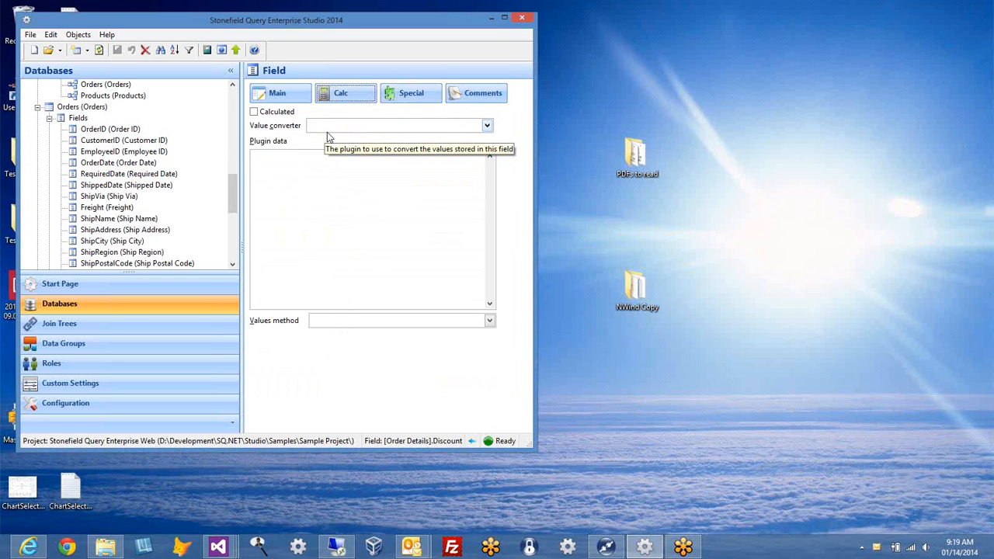
# Step: Show the Order Details-to-Orders relation: inner join on OrderID, join weight 1
pyautogui.click(398, 96)
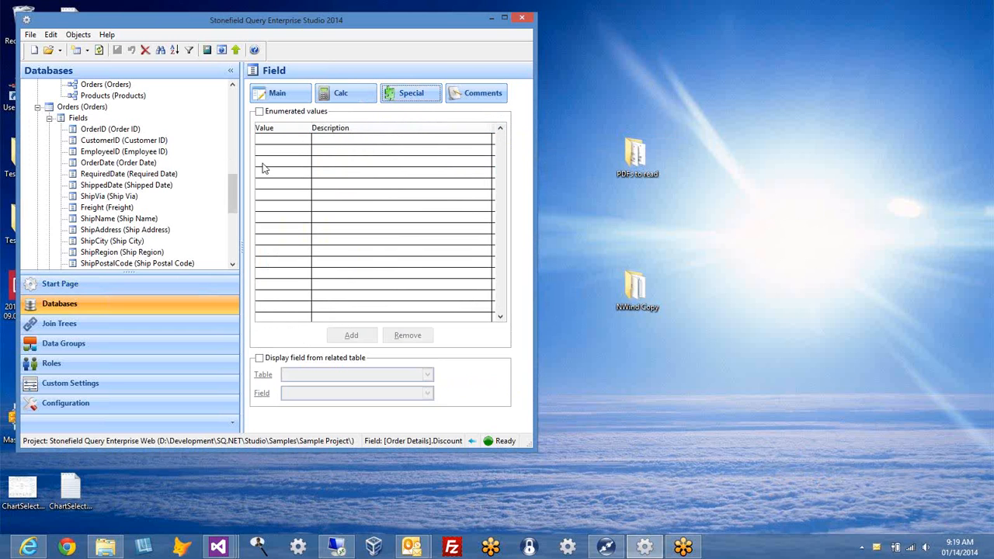
pyautogui.click(231, 174)
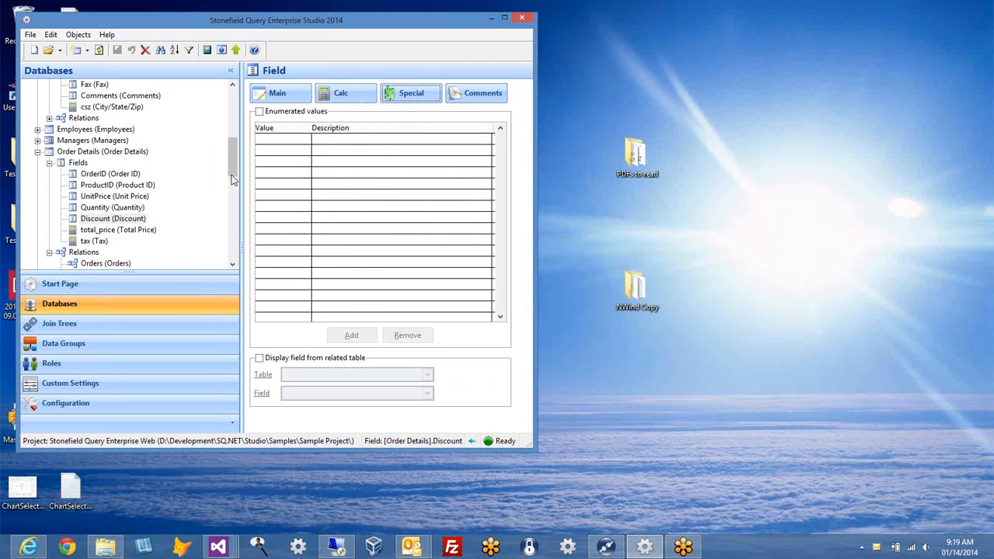
pyautogui.scroll(-1, 225, 186)
pyautogui.click(105, 230)
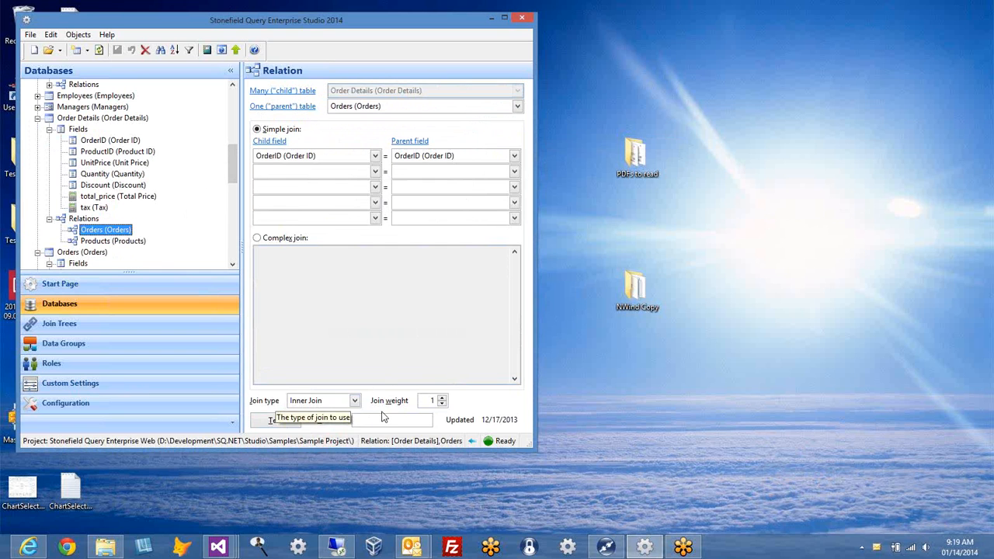
# Step: Review the join types keeping Inner Join, then select the Quantity field of Order Details
pyautogui.click(354, 401)
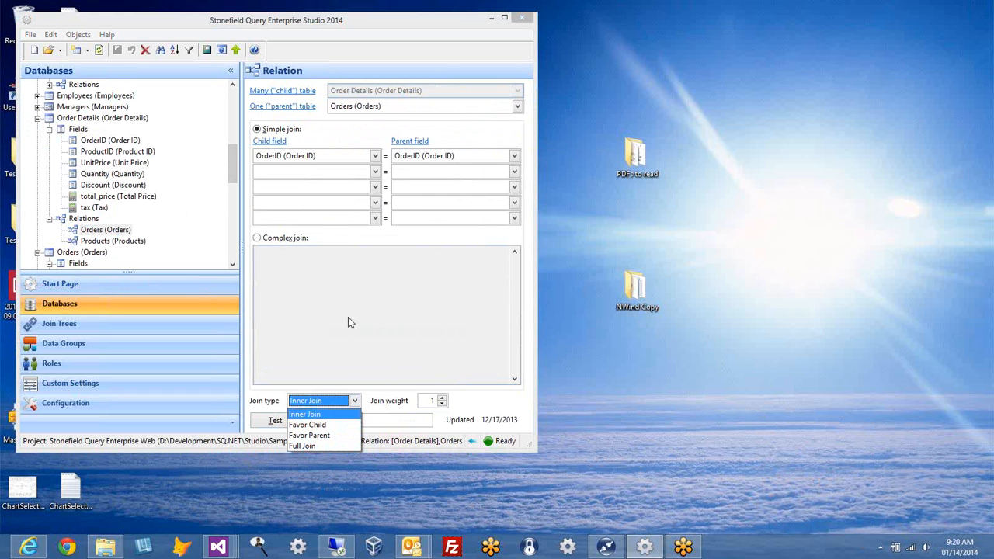
pyautogui.click(404, 240)
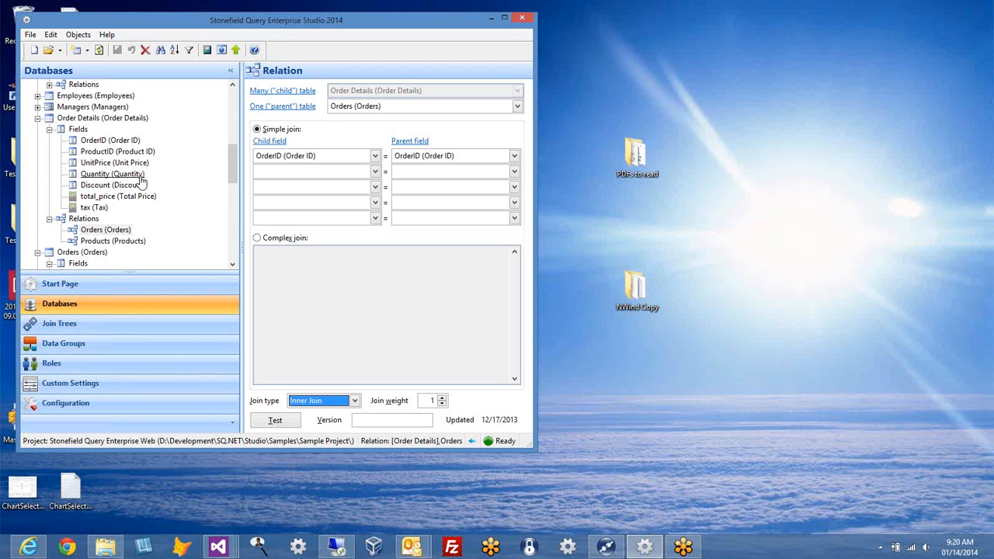
pyautogui.click(112, 174)
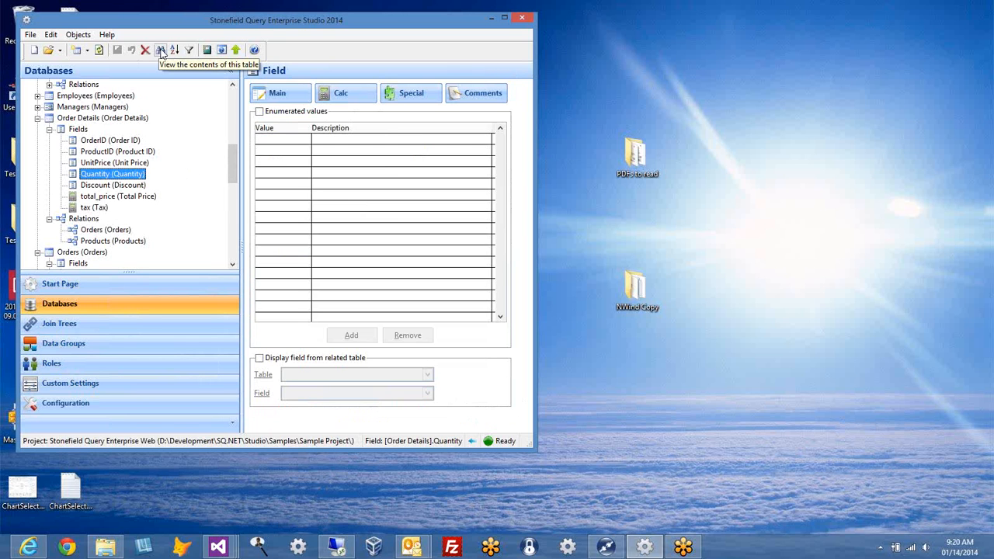
# Step: Show Quantity's main properties (Int16, format #,##0) and preview the 2155 Order Details records
pyautogui.click(278, 93)
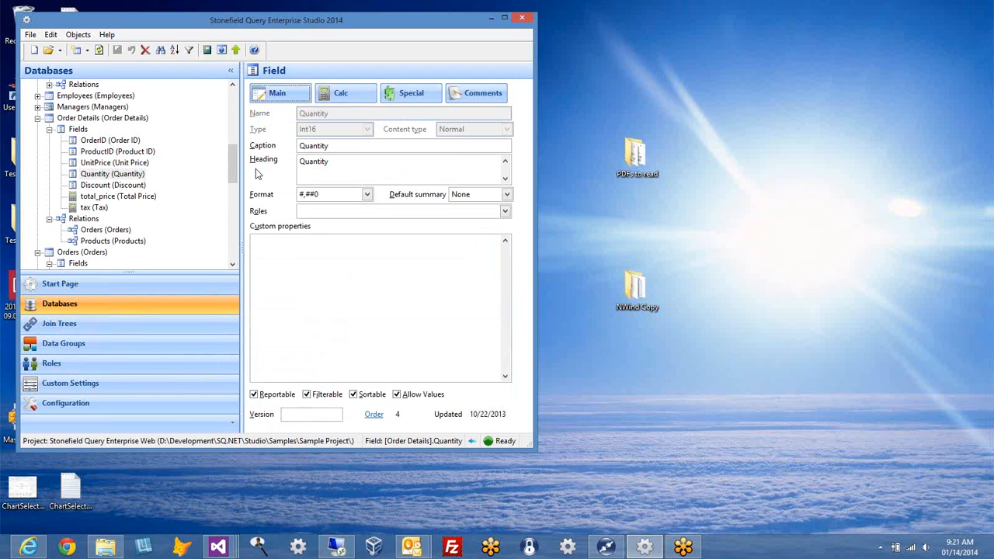
pyautogui.click(161, 51)
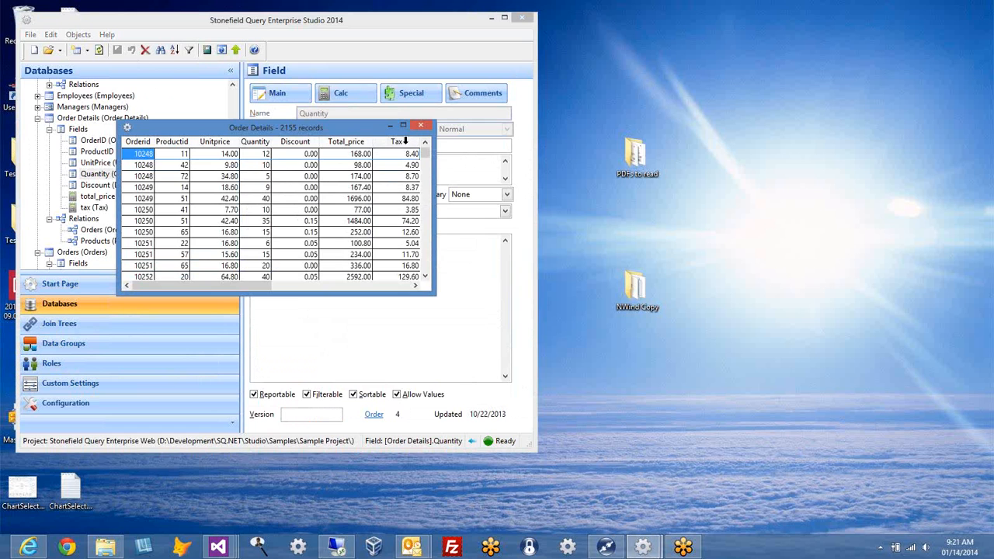
pyautogui.click(419, 125)
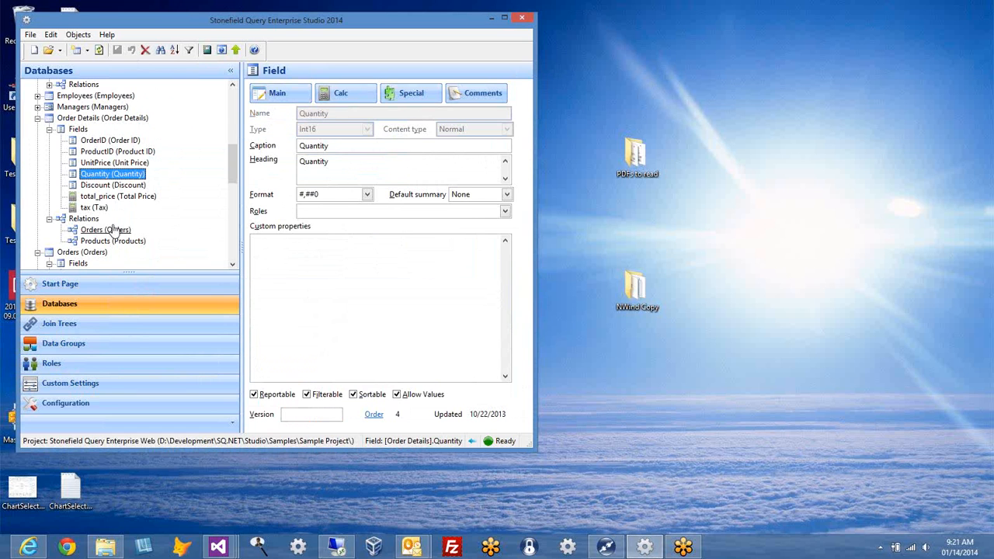
# Step: Inspect the tax field's calculation expression GetTax([Order Details].total_price)
pyautogui.click(93, 207)
pyautogui.click(344, 92)
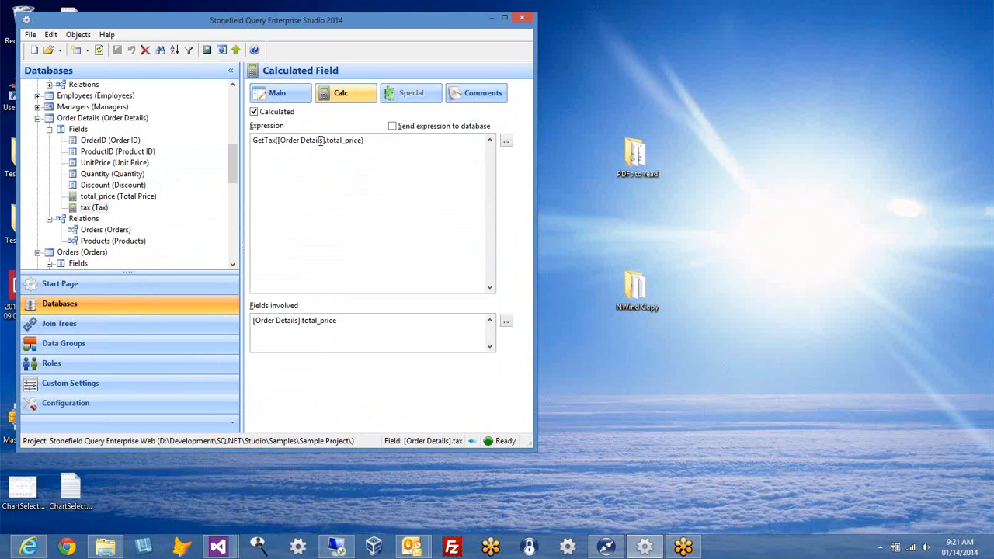
pyautogui.doubleClick(258, 140)
pyautogui.click(298, 184)
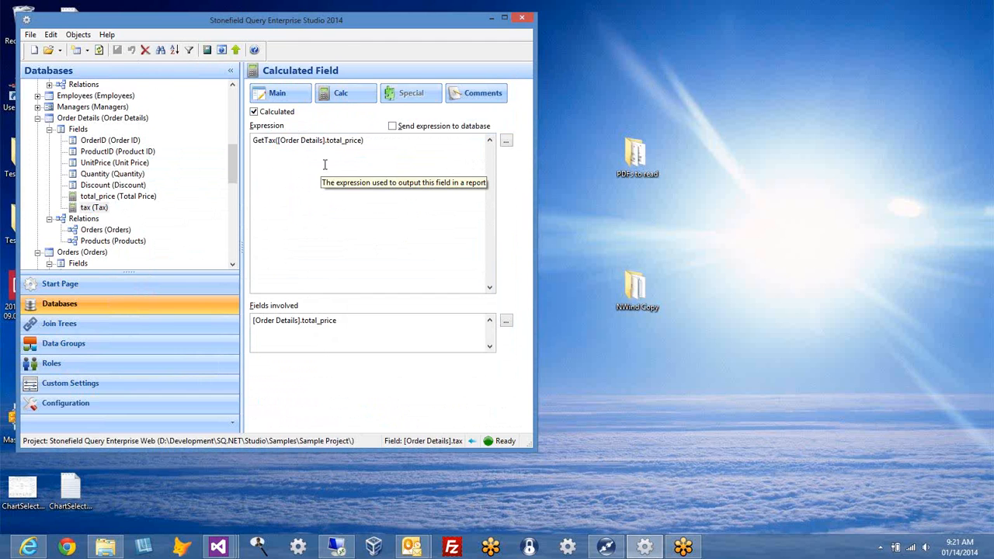
# Step: Preview the Order Details data with calculated Tax values in an enlarged grid, then close it
pyautogui.click(165, 53)
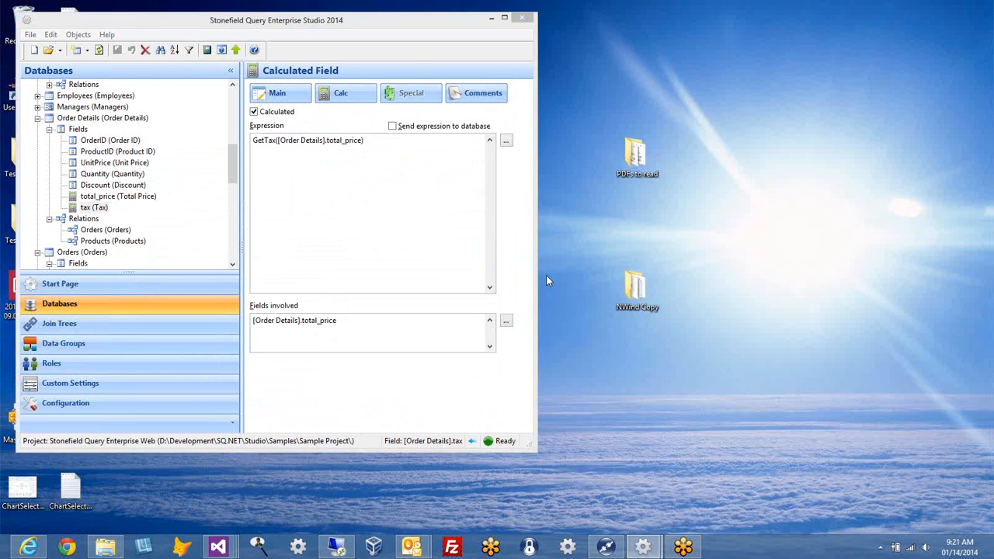
pyautogui.moveTo(431, 294); pyautogui.dragTo(467, 316)
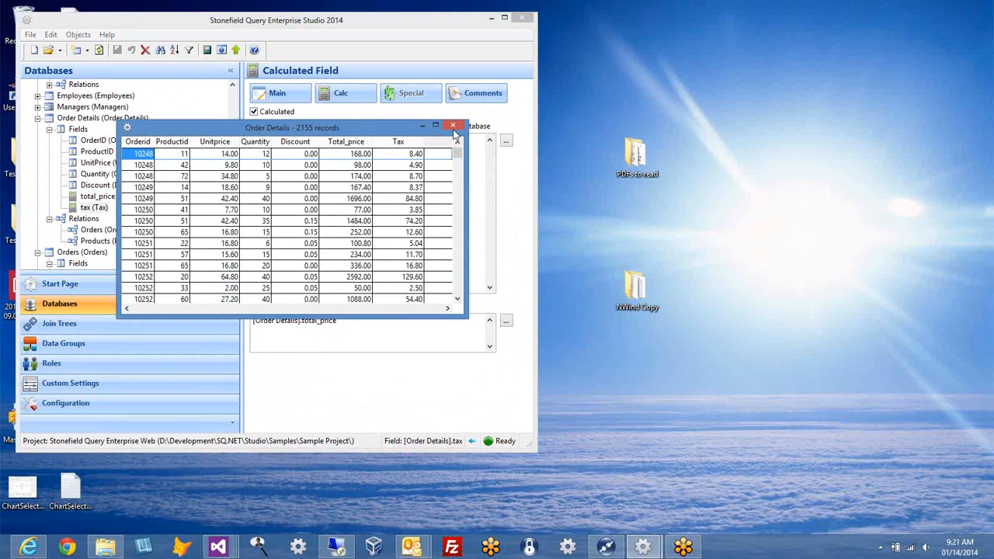
pyautogui.click(453, 125)
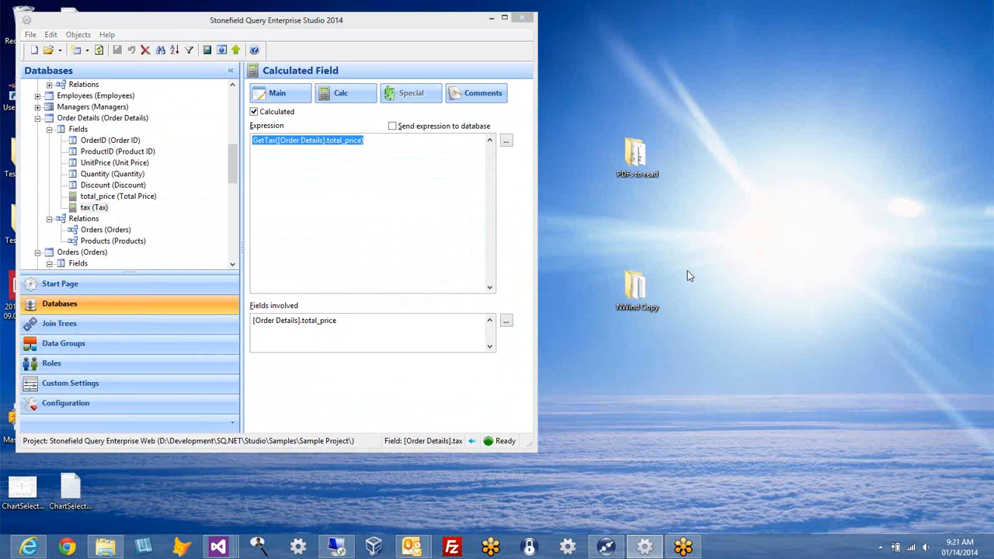
# Step: Open the northwind database settings and select its Access connection string to Northwind.mdb
pyautogui.moveTo(234, 159); pyautogui.dragTo(233, 104)
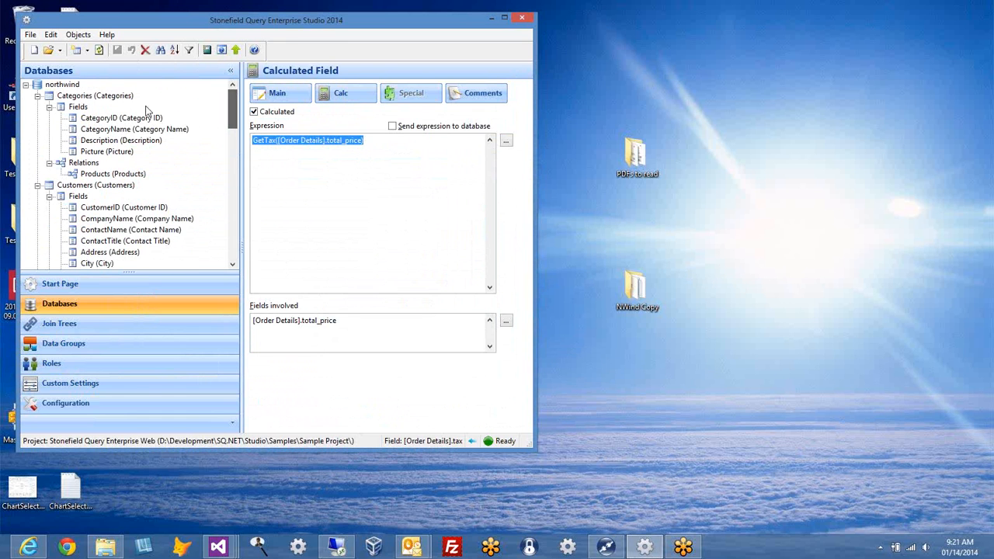
pyautogui.click(62, 84)
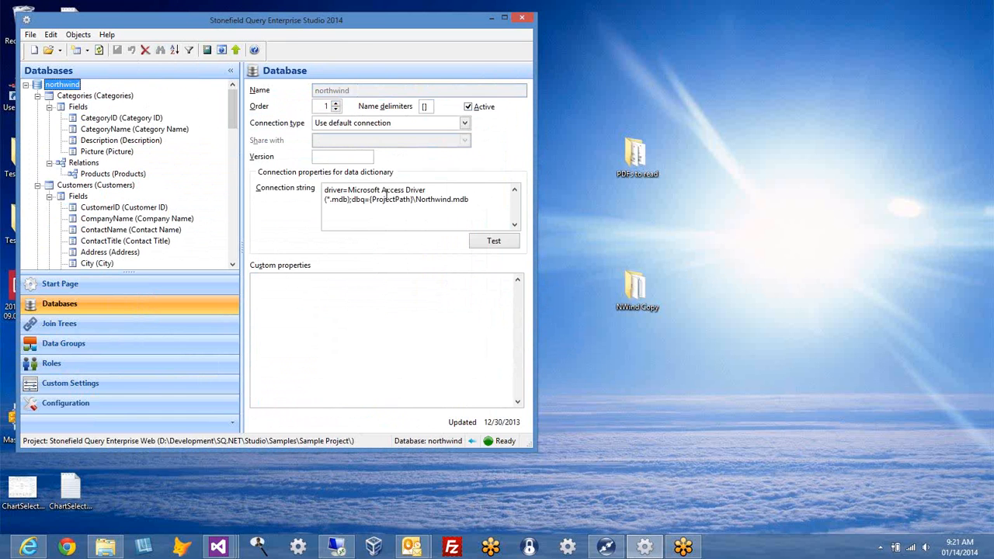
pyautogui.click(479, 207)
pyautogui.hotkey('ctrl', 'a')
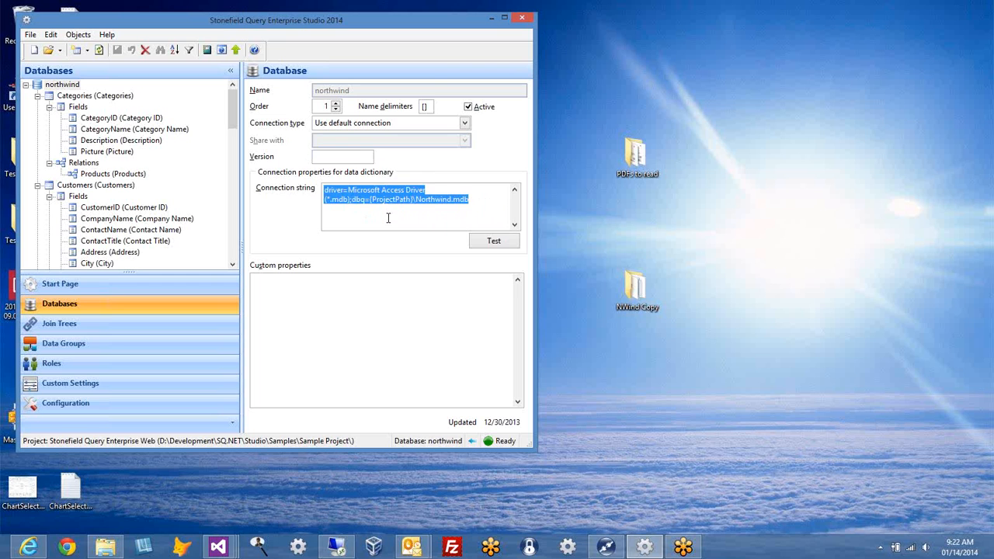
pyautogui.click(389, 218)
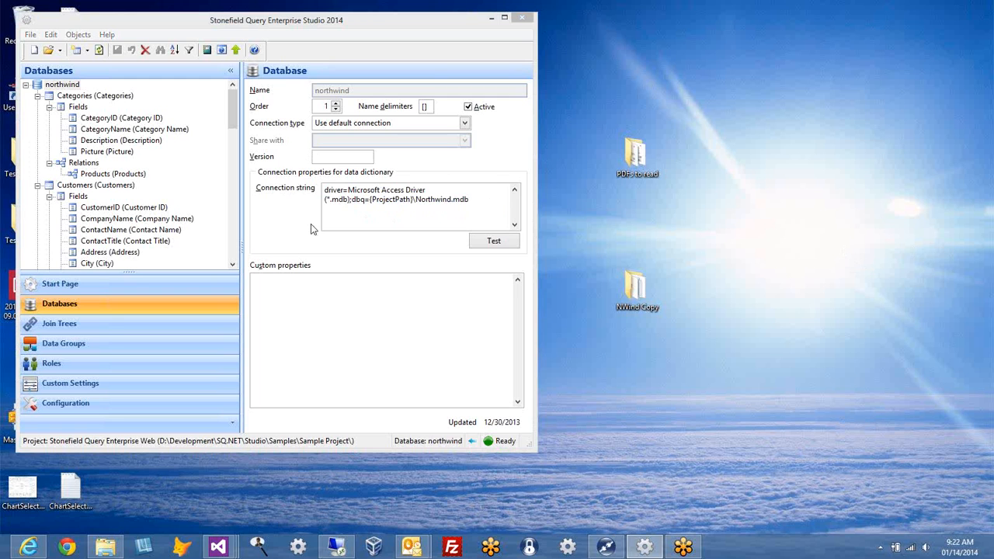
# Step: Look over the File menu without choosing anything, then select Categories' CategoryName field
pyautogui.click(31, 35)
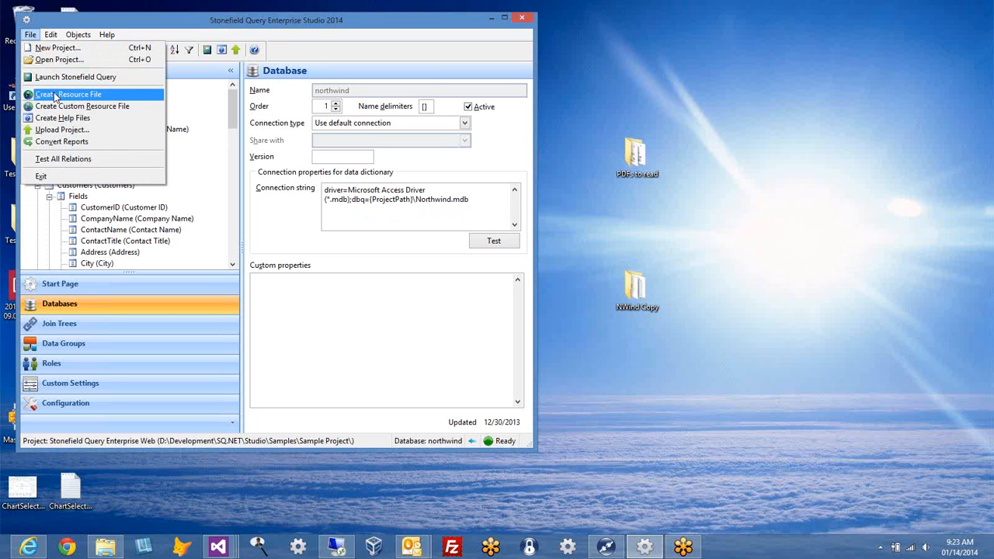
pyautogui.click(278, 232)
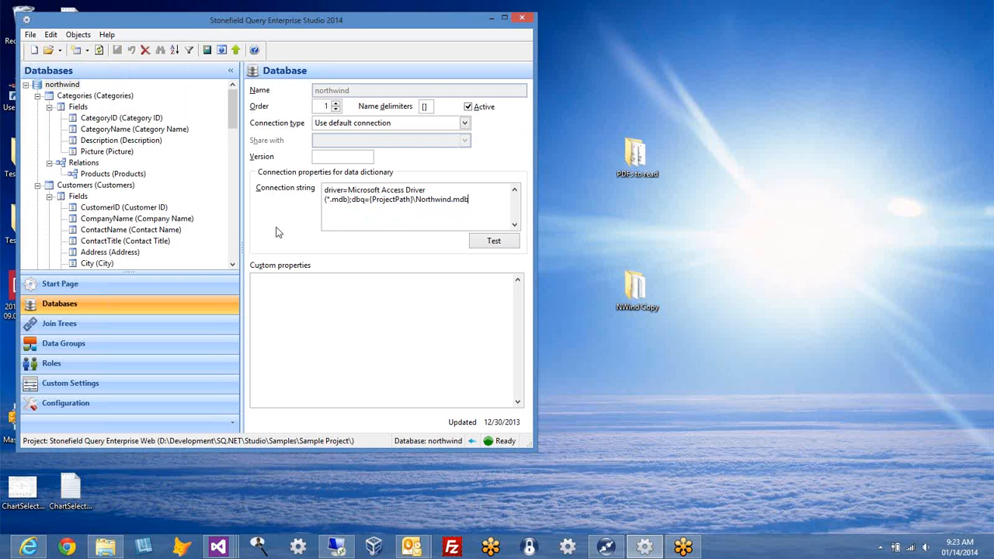
pyautogui.click(118, 131)
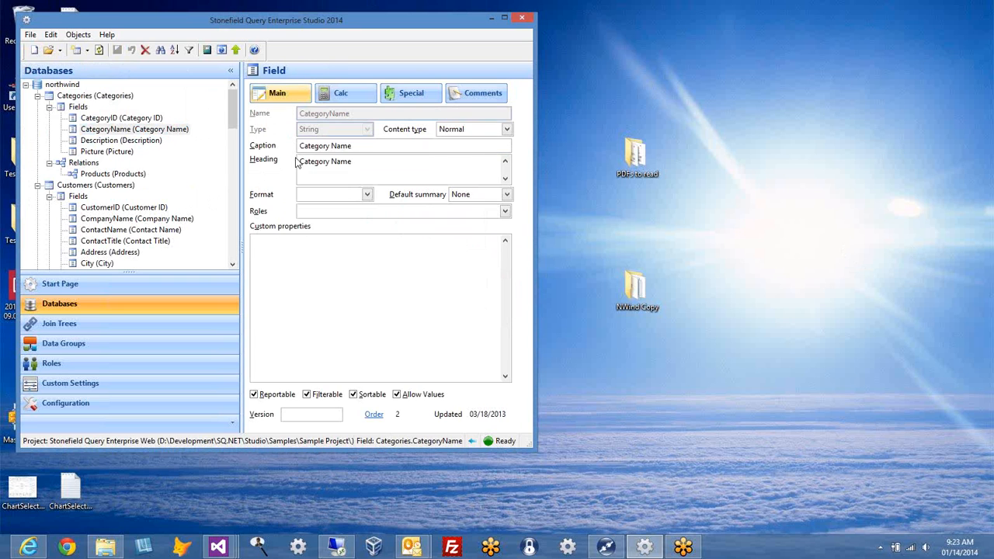
# Step: Check the unchanged 'Category Name' caption, then bring up the File menu's Create Help Files commands
pyautogui.click(370, 148)
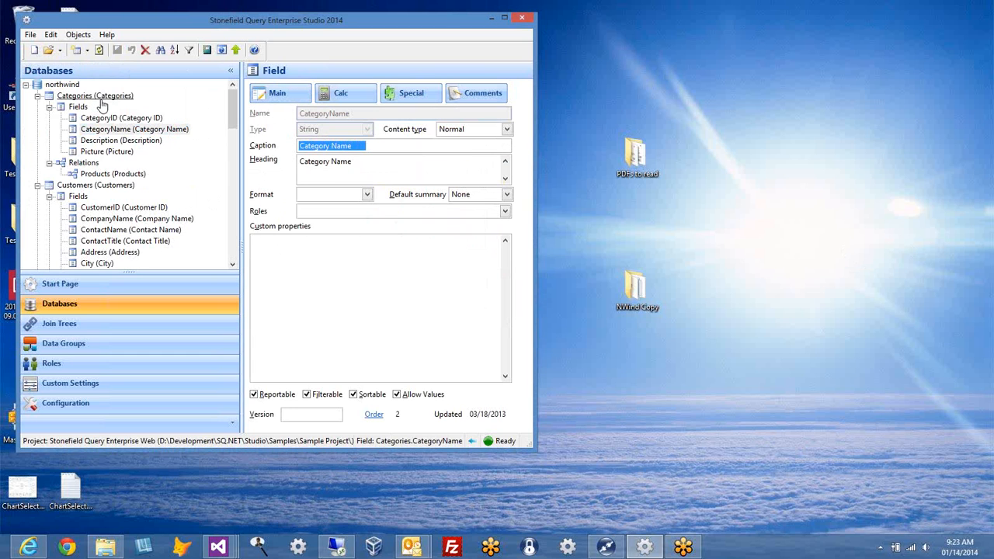
pyautogui.click(362, 145)
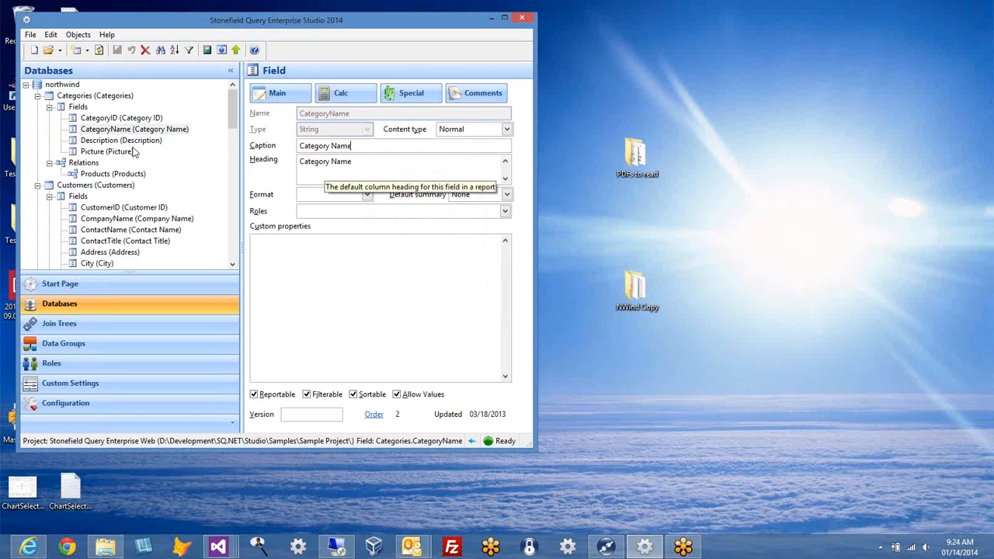
pyautogui.click(29, 35)
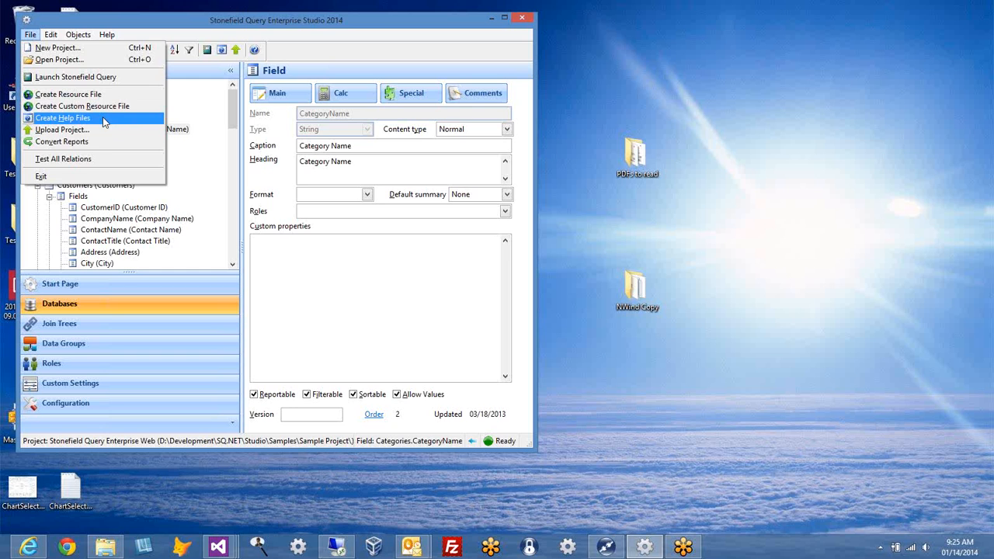
# Step: Open the Upload Project dialog and cancel it without uploading
pyautogui.click(78, 130)
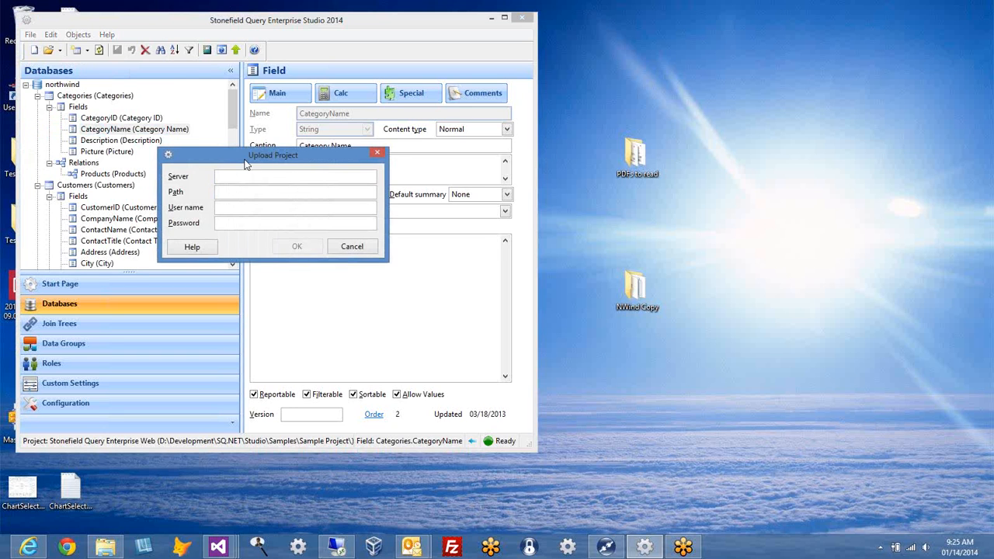
pyautogui.moveTo(246, 155); pyautogui.dragTo(225, 81)
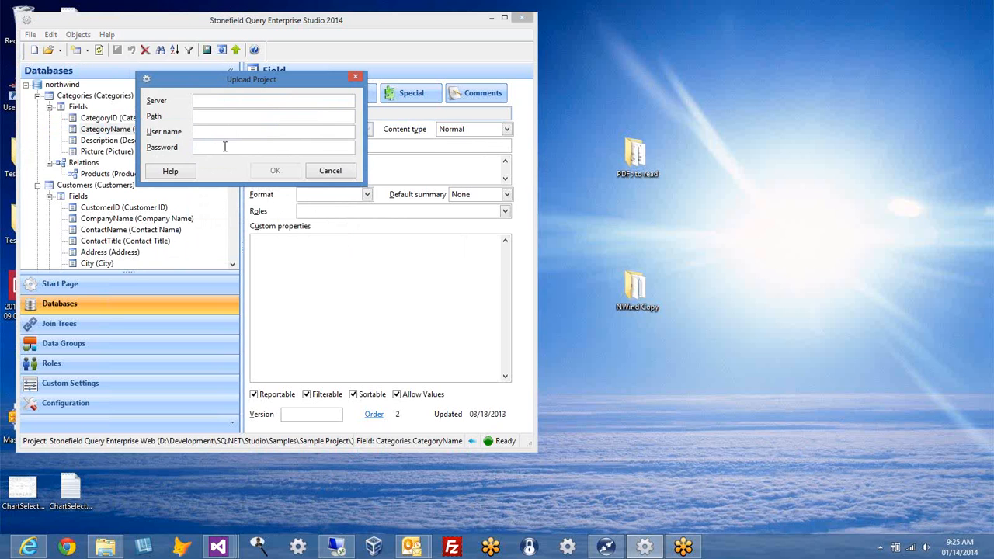
pyautogui.click(323, 172)
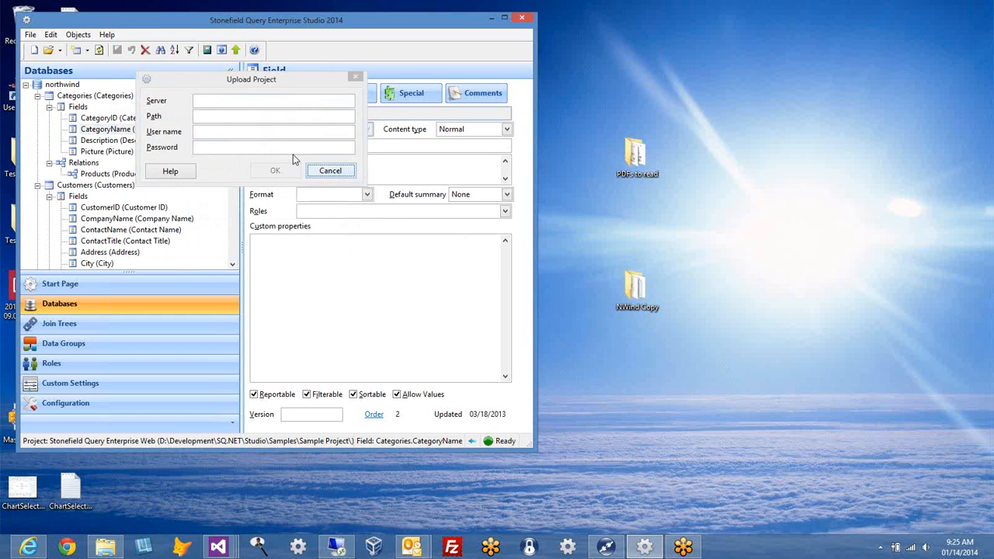
pyautogui.click(30, 34)
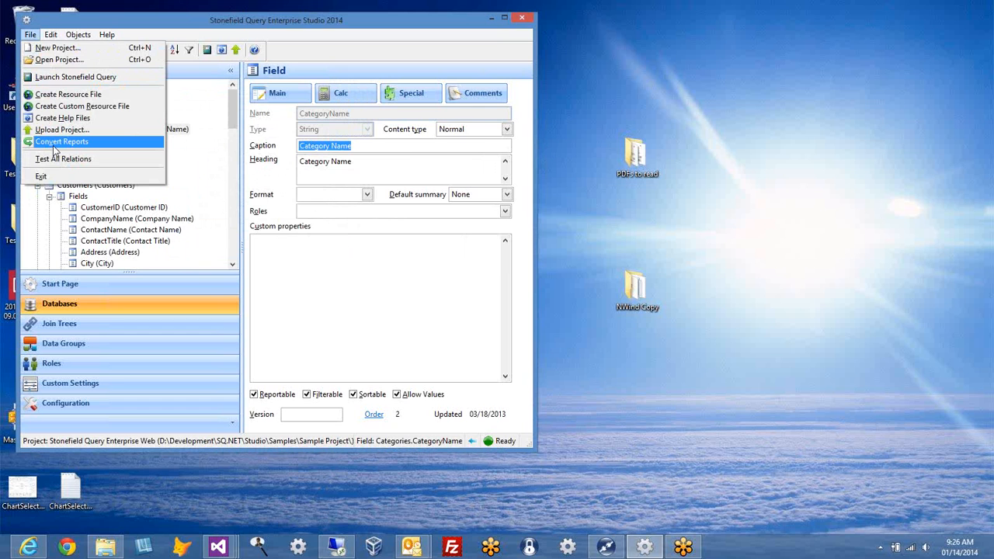
pyautogui.moveTo(51, 36)
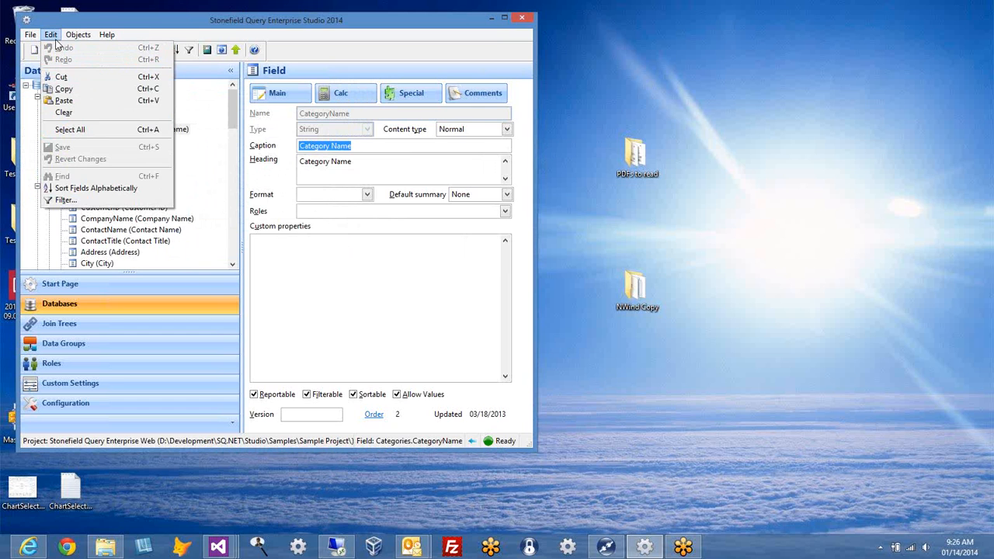
pyautogui.moveTo(84, 40)
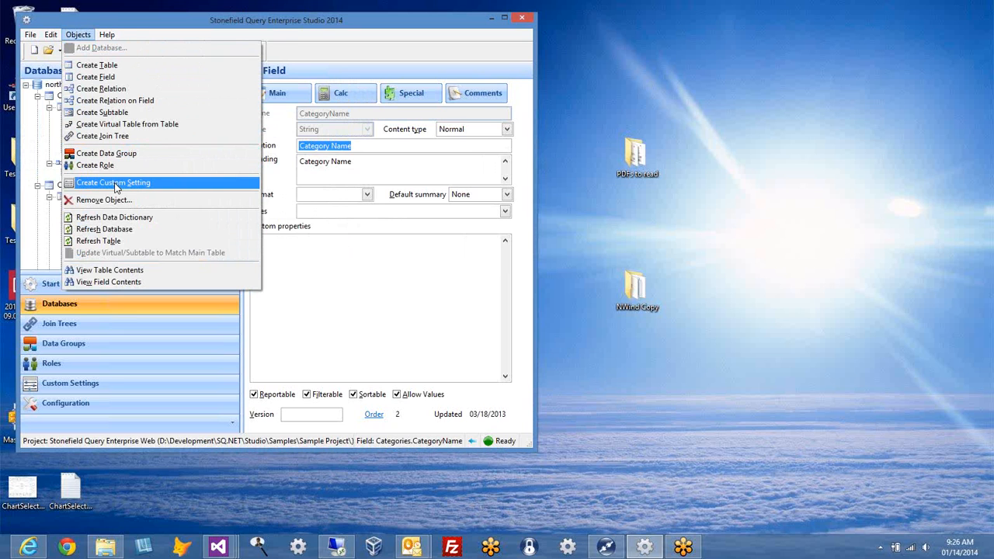
pyautogui.click(282, 39)
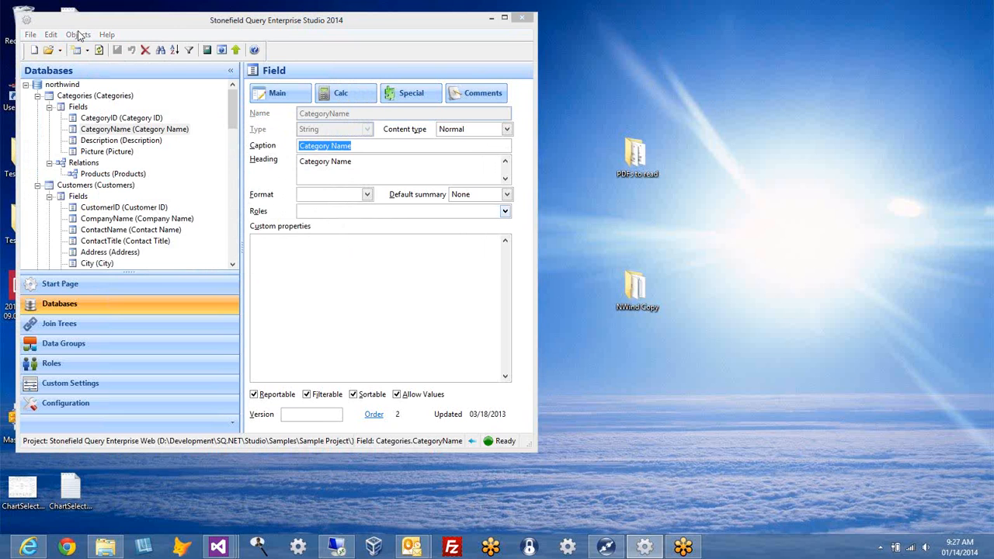
# Step: Open the NWind folder inside SQDemo as a project, bringing up the Convert Project dialog
pyautogui.click(218, 26)
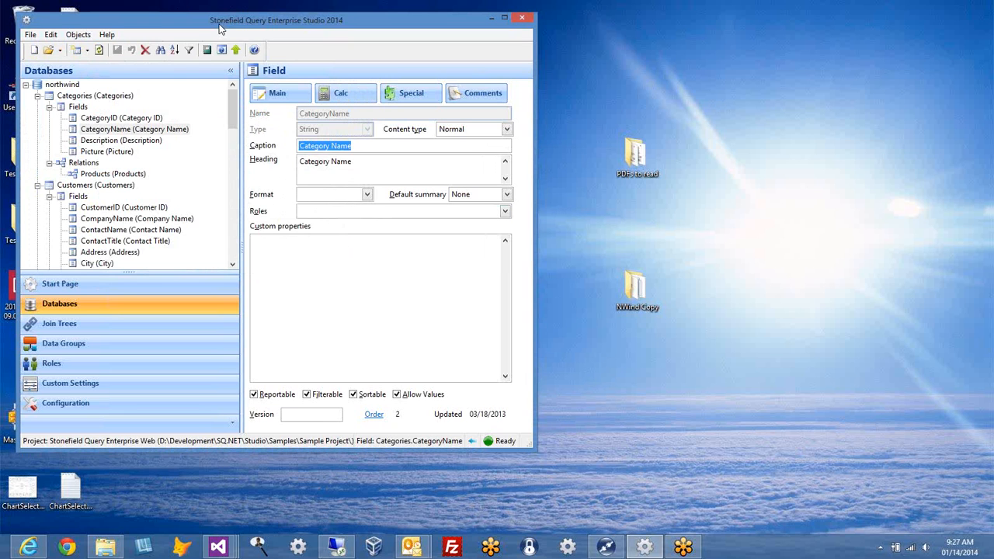
pyautogui.click(47, 51)
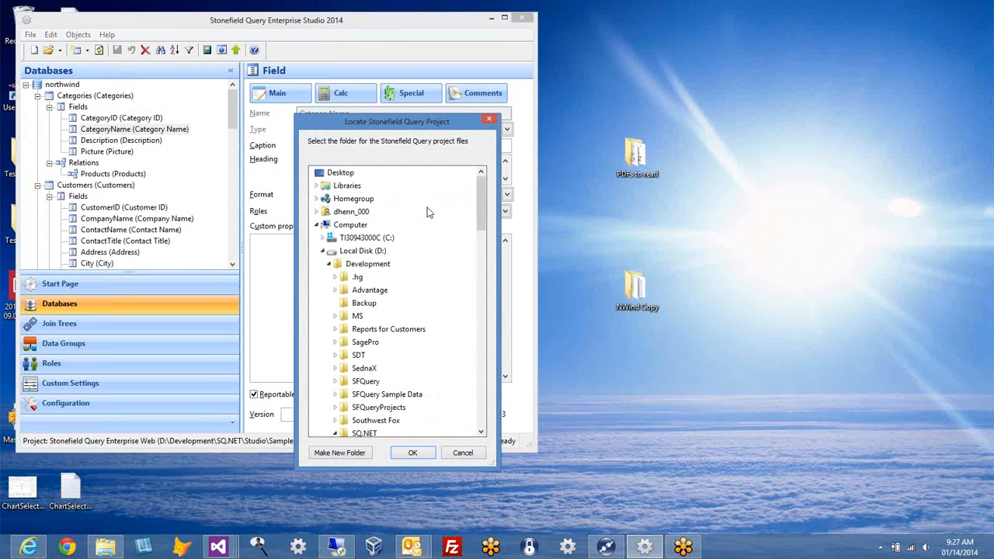
pyautogui.moveTo(481, 203); pyautogui.dragTo(480, 355)
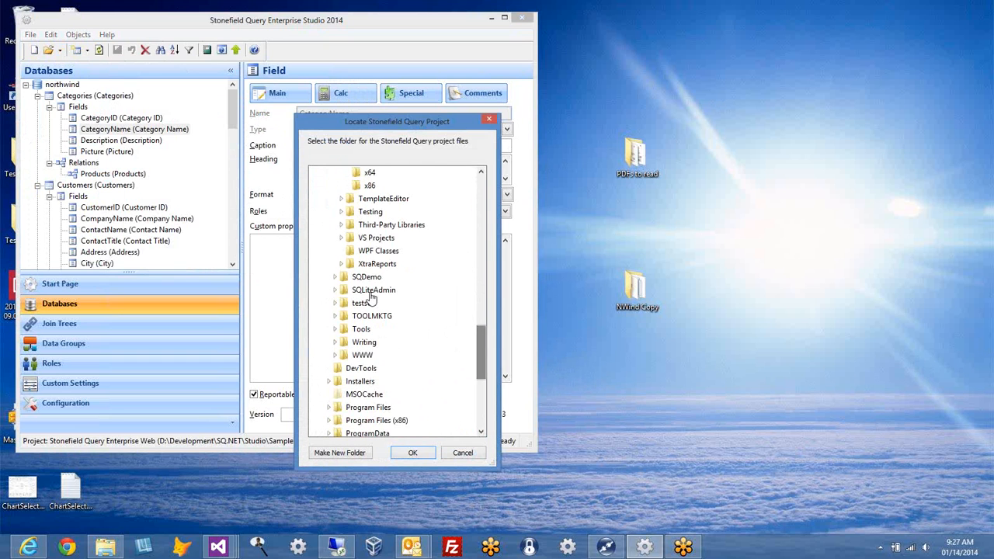
pyautogui.click(336, 278)
pyautogui.moveTo(482, 315)
pyautogui.mouseDown()
pyautogui.moveTo(483, 341)
pyautogui.moveTo(481, 315)
pyautogui.mouseUp()
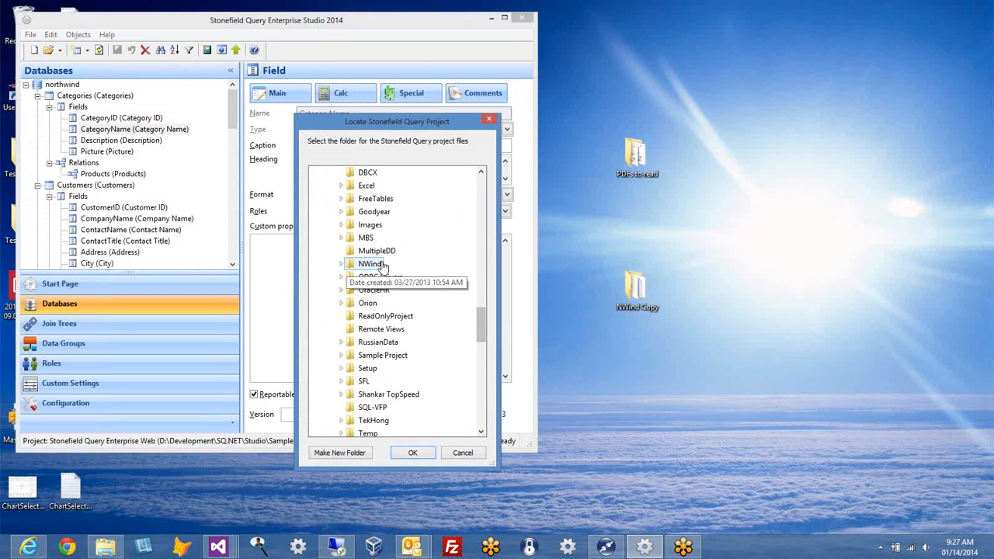
pyautogui.doubleClick(370, 264)
pyautogui.click(414, 453)
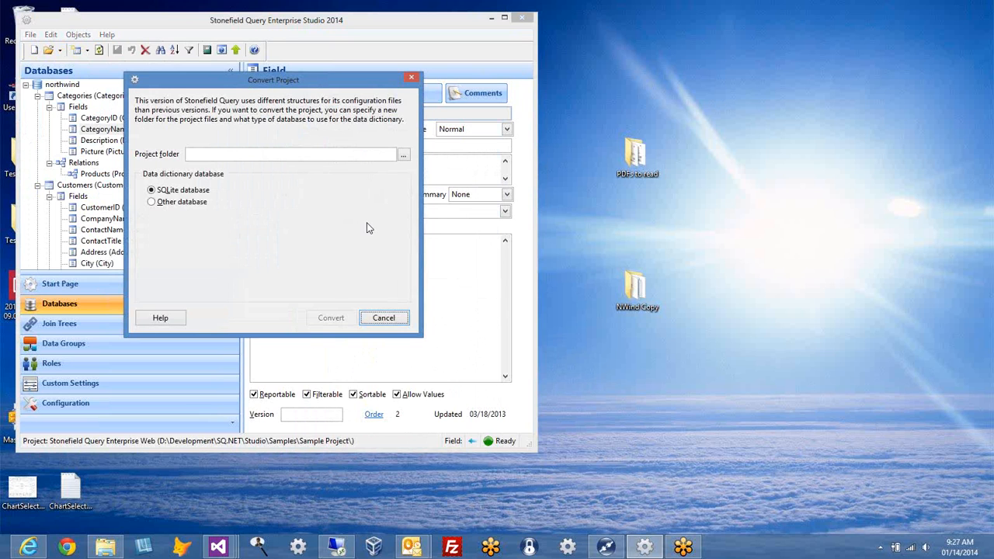
# Step: Try the Other database data dictionary type with the System.Data.SqlClient provider
pyautogui.click(338, 154)
pyautogui.click(183, 203)
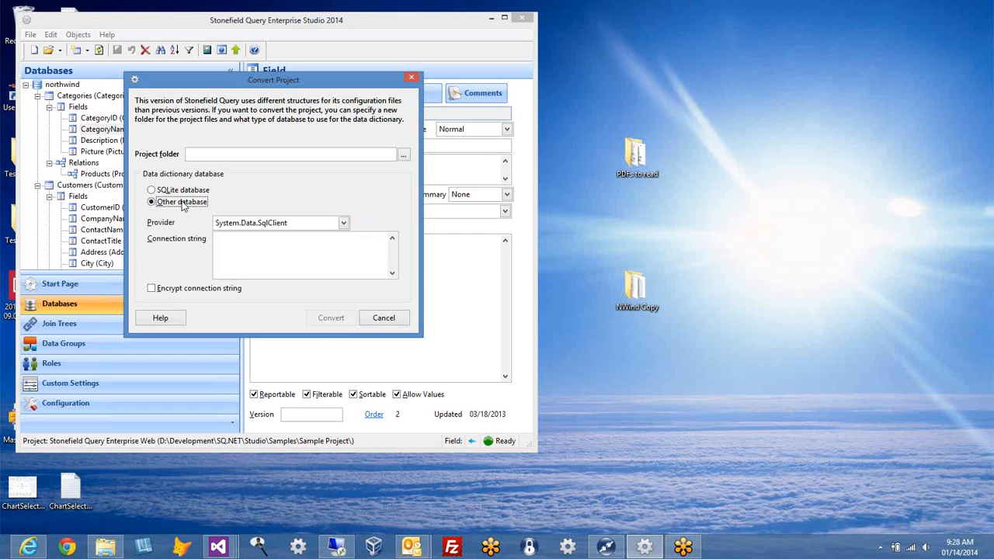
pyautogui.click(341, 223)
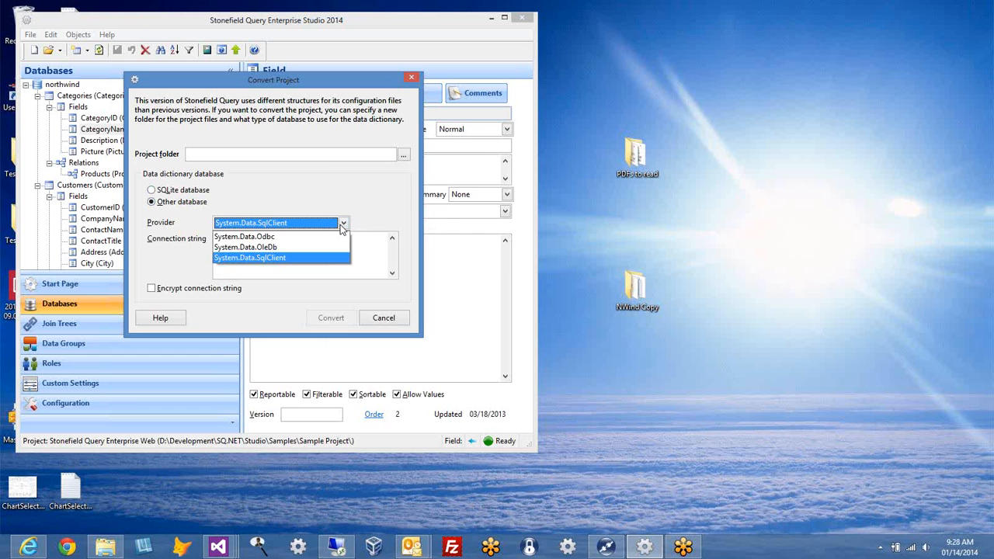
pyautogui.click(305, 259)
pyautogui.click(304, 263)
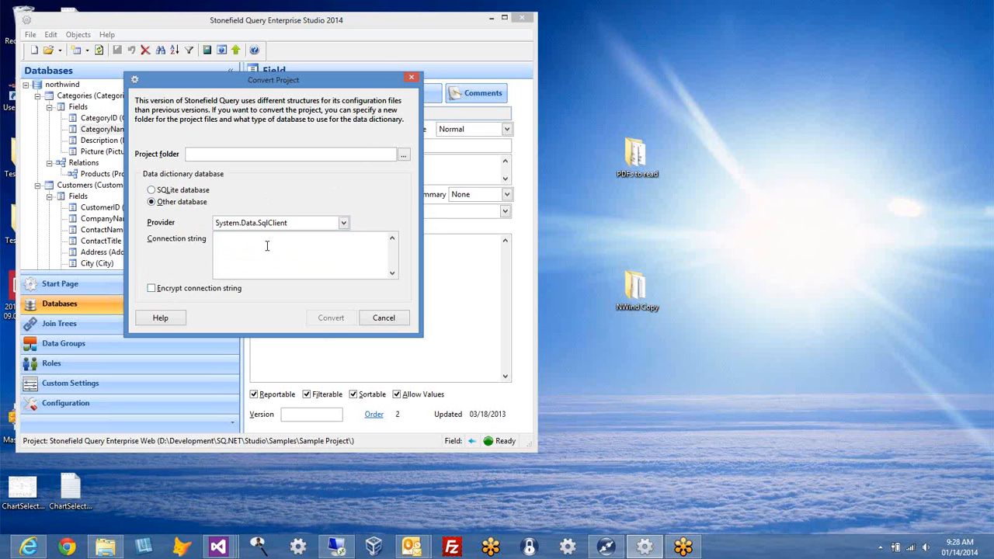
# Step: Revert the data dictionary to SQLite database and cancel the project conversion
pyautogui.click(173, 191)
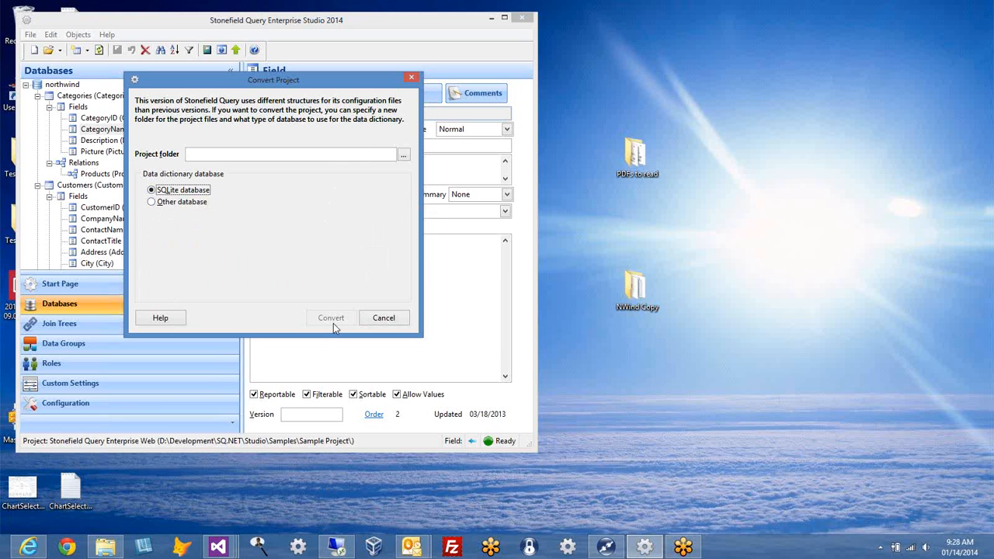
pyautogui.click(383, 319)
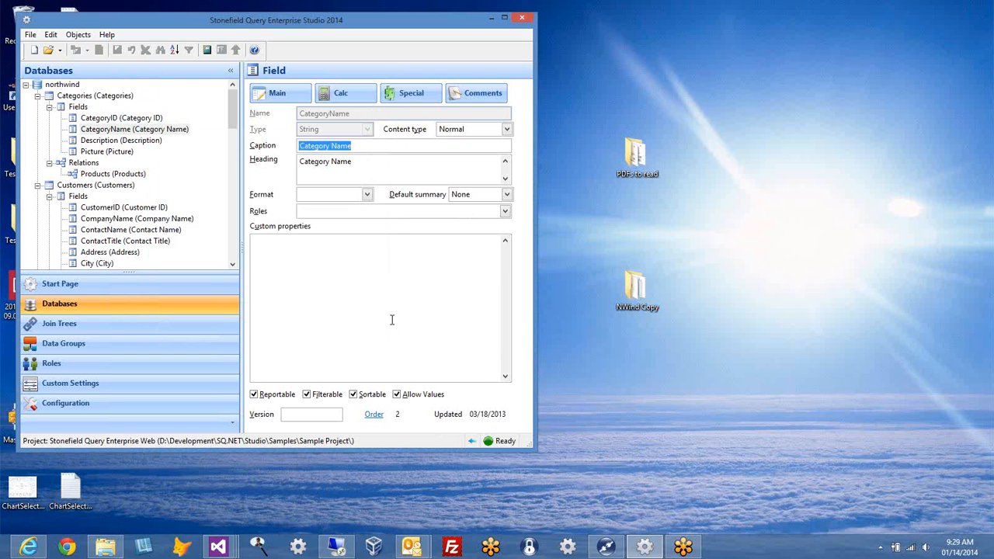
pyautogui.click(105, 548)
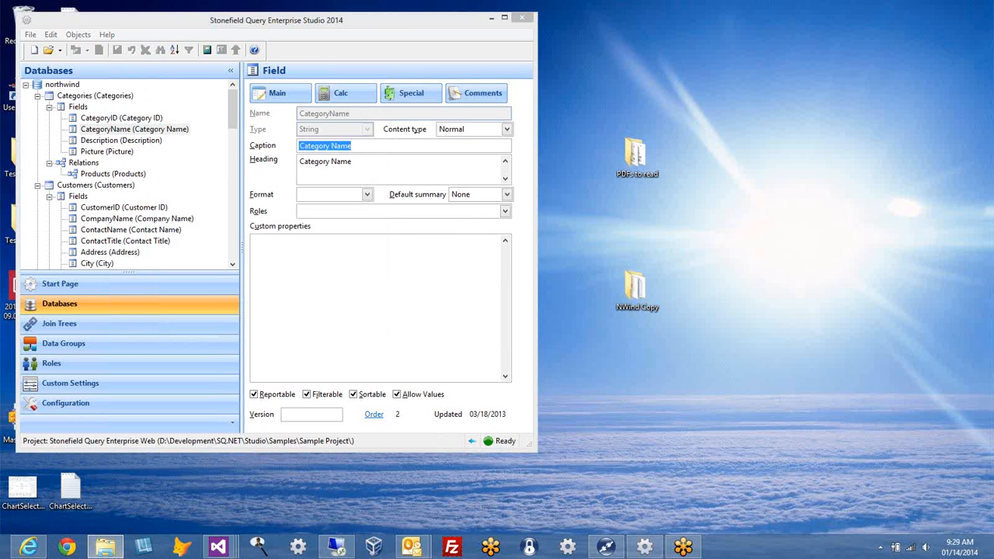
pyautogui.moveTo(429, 23); pyautogui.dragTo(472, 18)
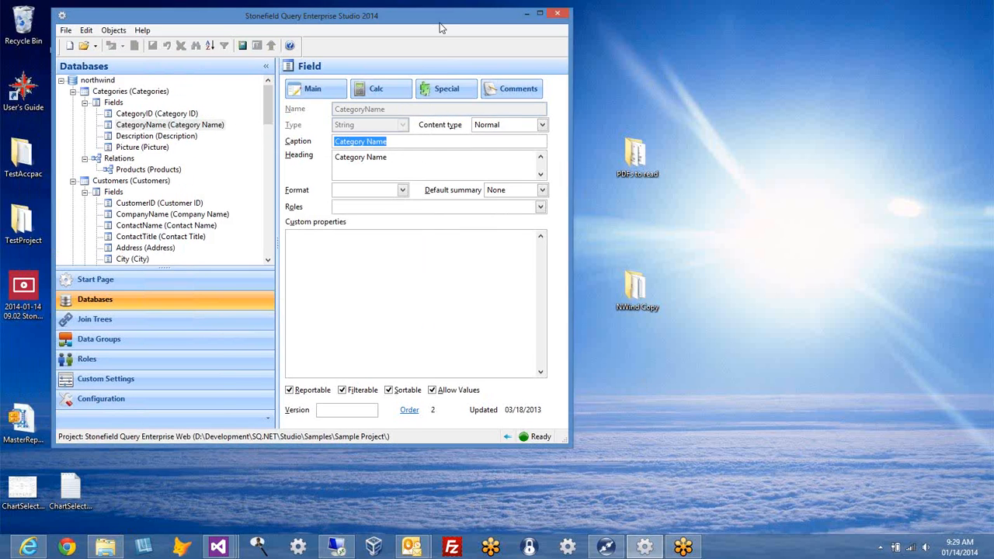
pyautogui.rightClick(21, 223)
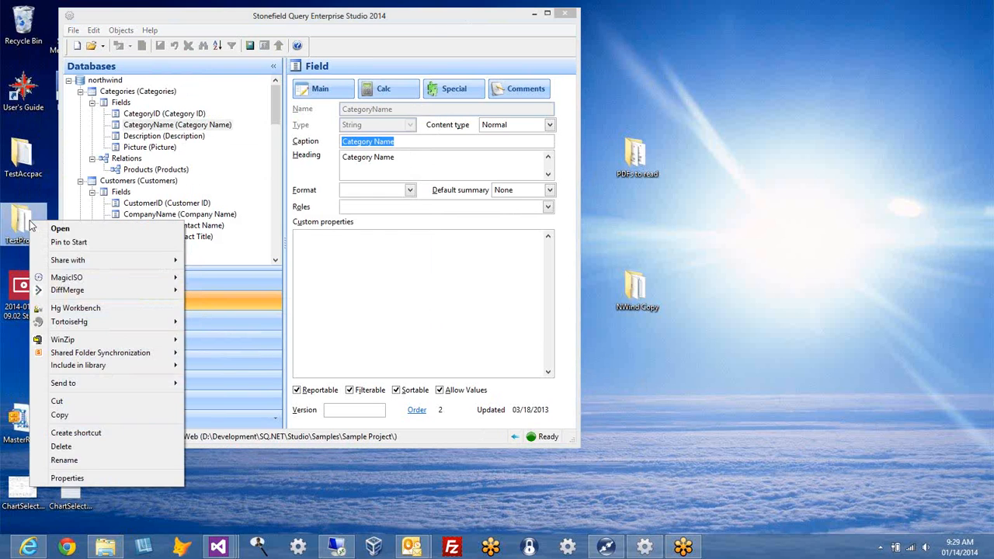
pyautogui.click(24, 223)
pyautogui.doubleClick(25, 223)
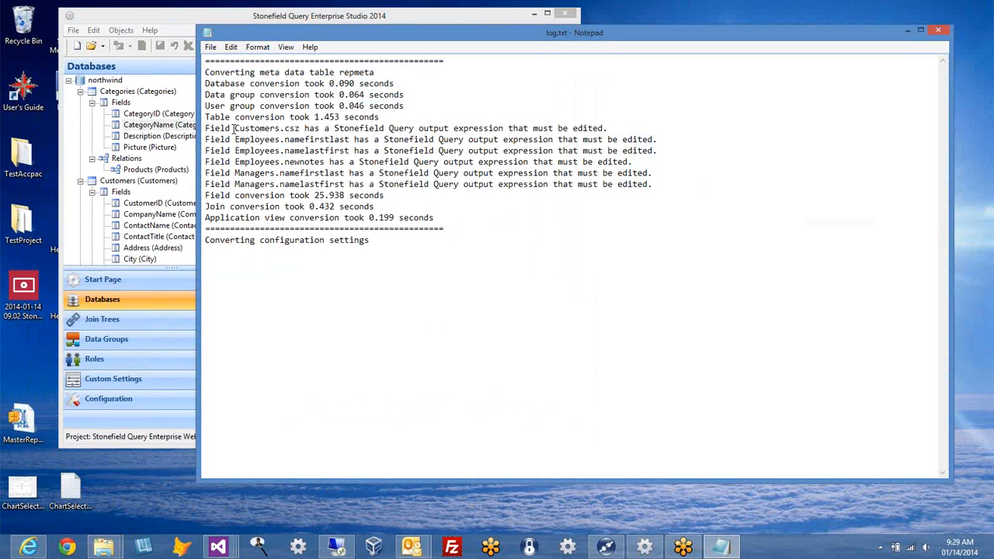
pyautogui.moveTo(235, 128); pyautogui.dragTo(505, 130)
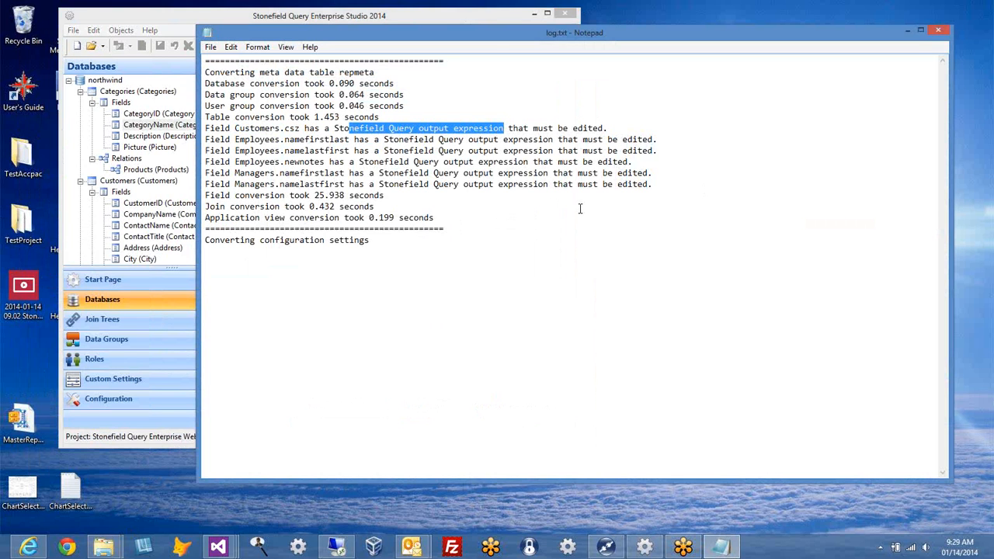
pyautogui.moveTo(609, 128); pyautogui.dragTo(189, 132)
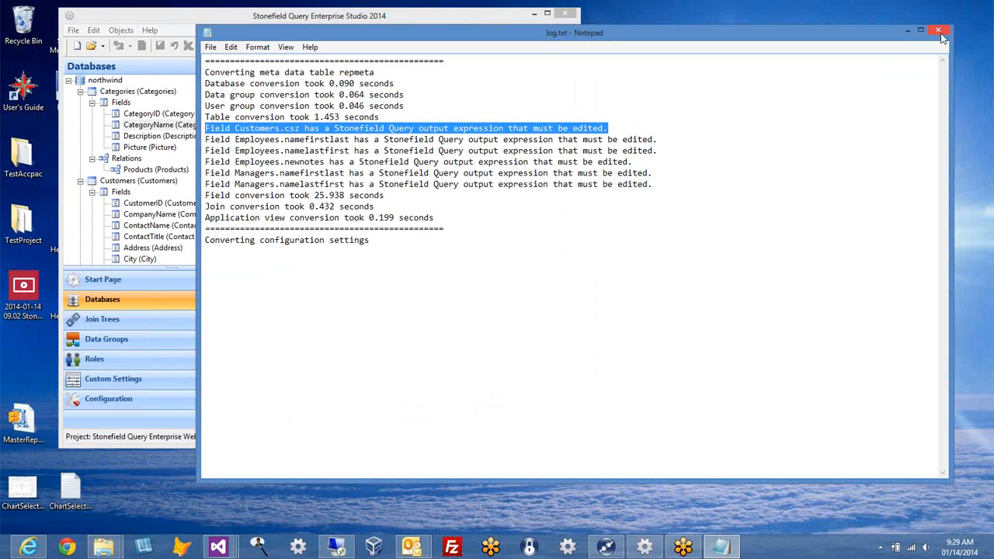
pyautogui.click(939, 33)
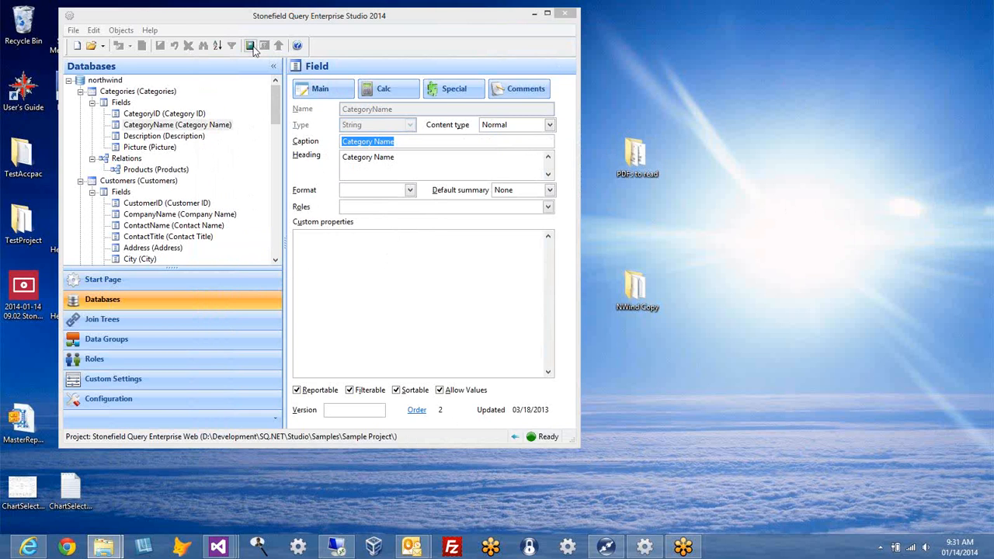
# Step: Launch the sample project as a web app from the Studio toolbar
pyautogui.click(74, 31)
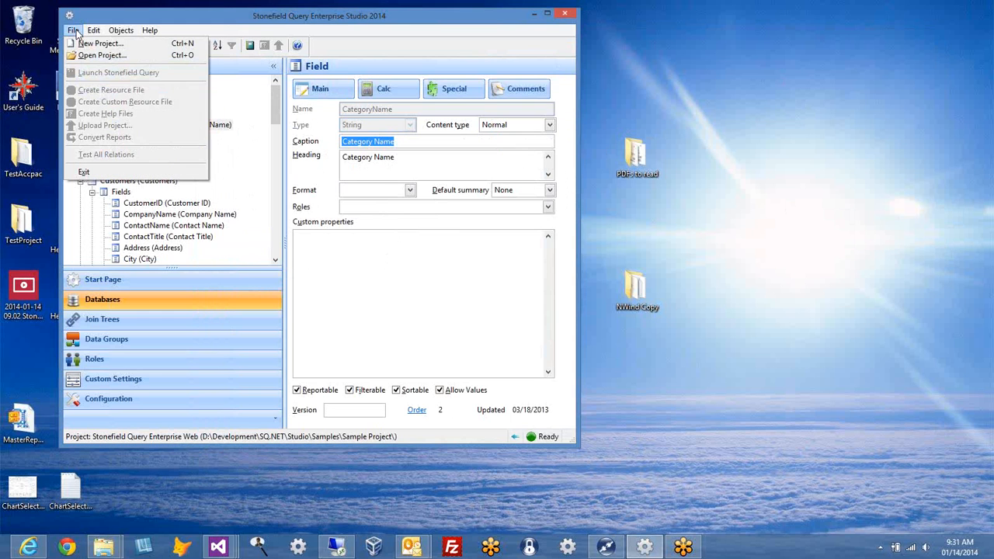
pyautogui.click(385, 28)
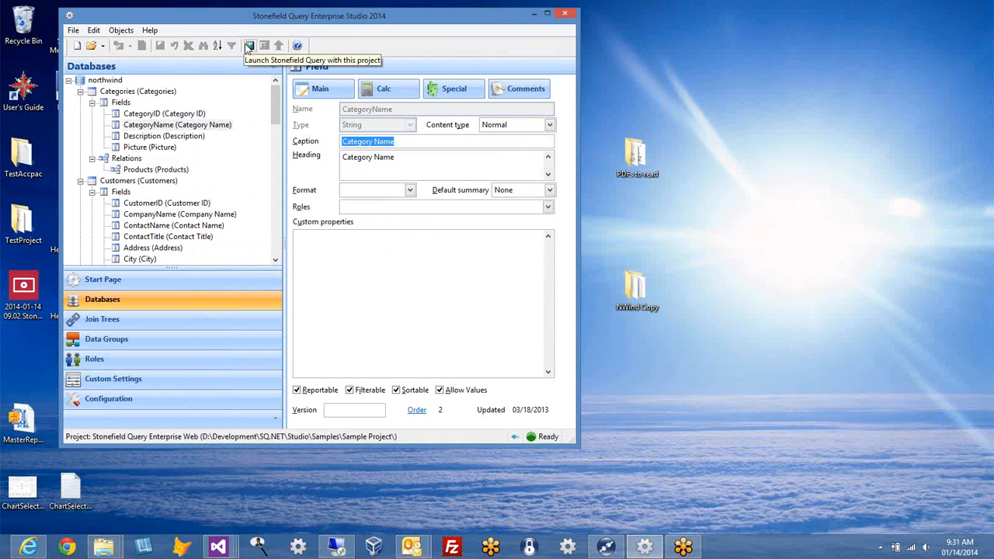
pyautogui.click(248, 46)
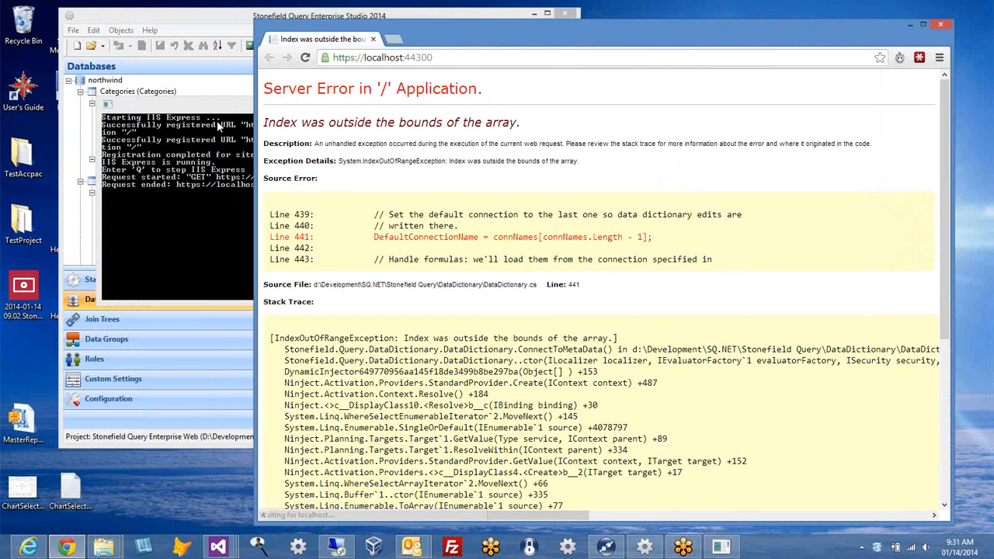
# Step: After the server error, close the browser and IIS console, reopen the recent project and relaunch it
pyautogui.click(940, 24)
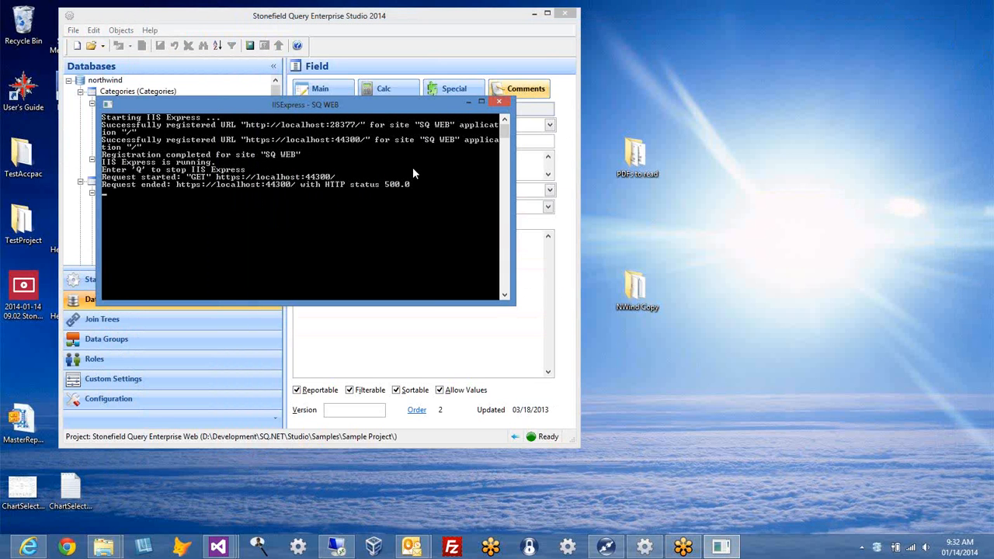
pyautogui.click(498, 102)
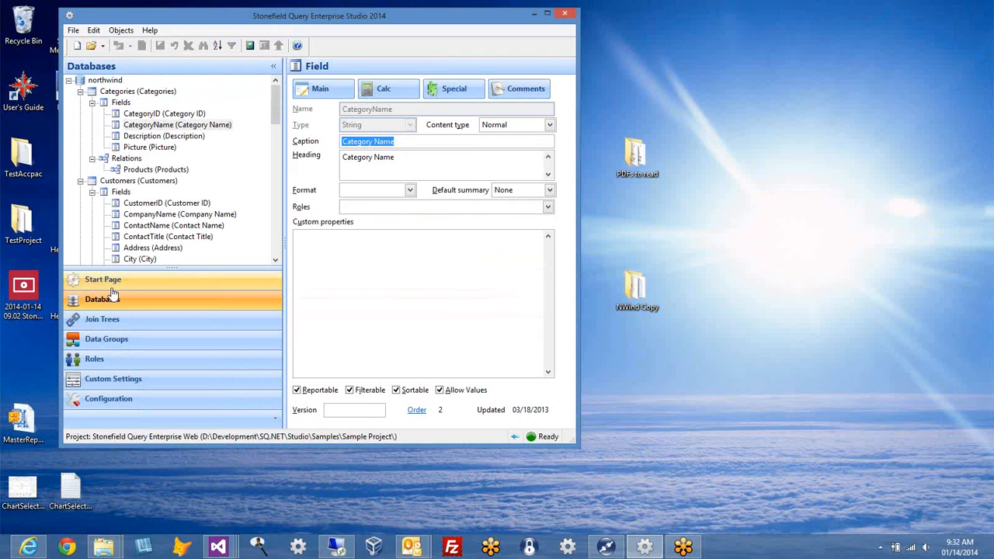
pyautogui.click(115, 281)
pyautogui.click(128, 114)
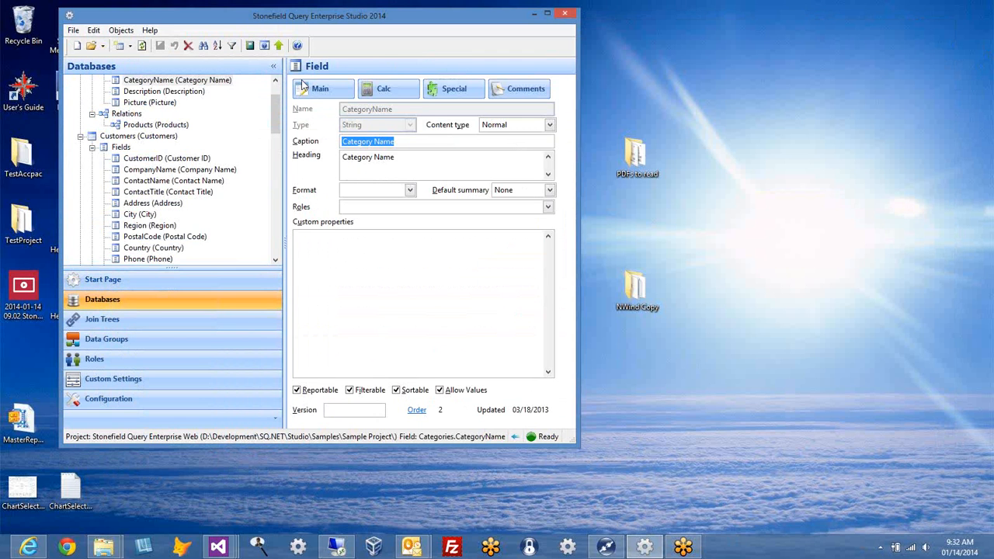
pyautogui.click(249, 45)
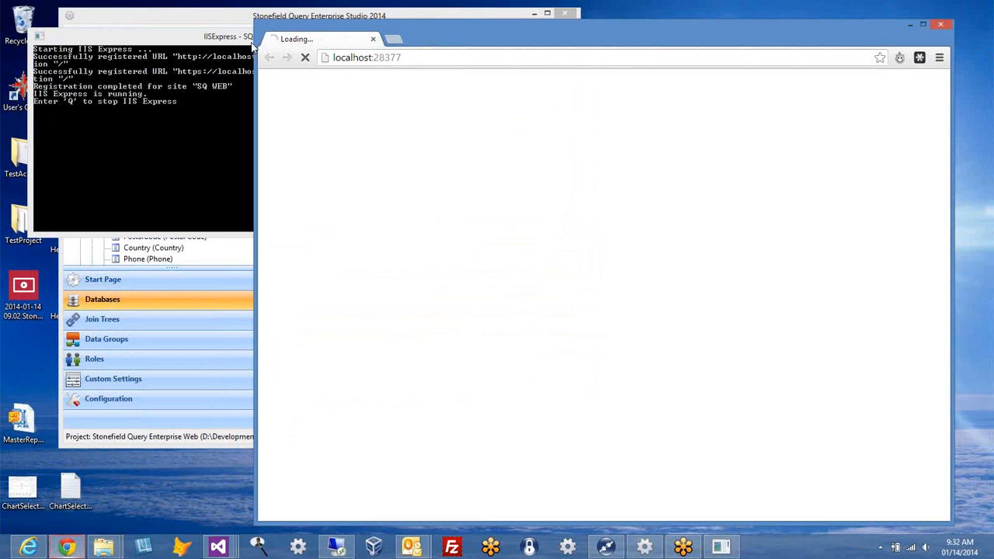
# Step: Bring the IIS Express console forward and move it aside while the login page loads
pyautogui.click(144, 40)
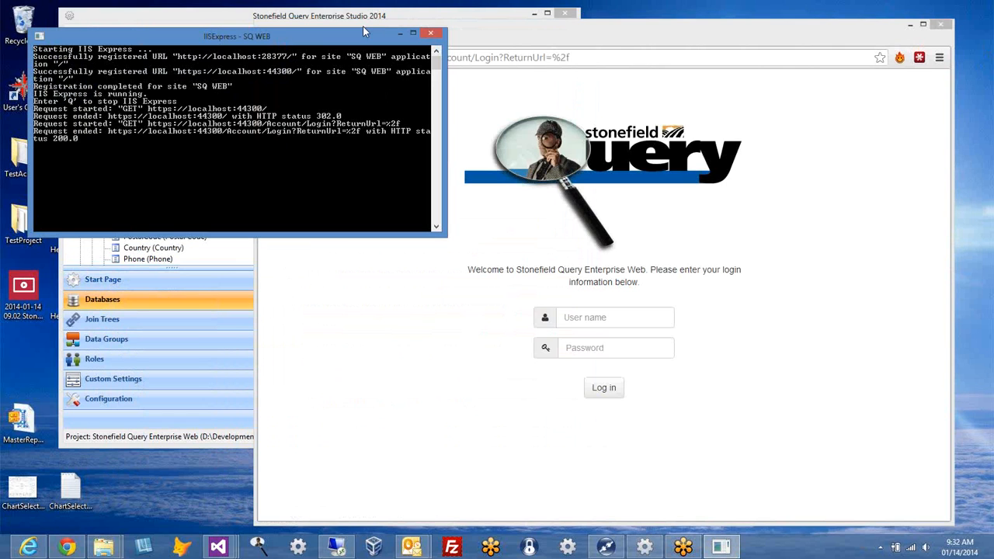
pyautogui.moveTo(241, 40); pyautogui.dragTo(217, 49)
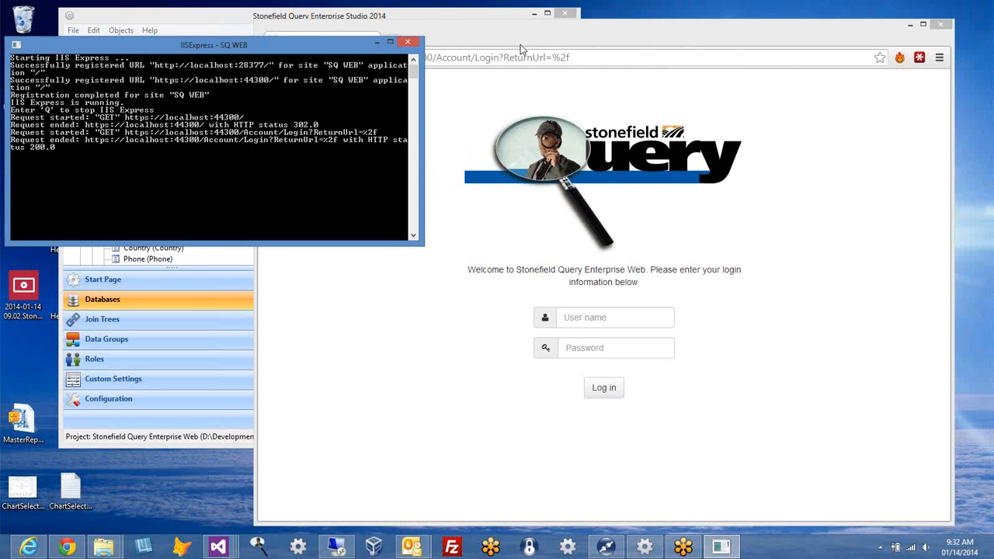
# Step: Drag the Chrome login page left so it sits in front of the web server console
pyautogui.moveTo(521, 45); pyautogui.dragTo(327, 36)
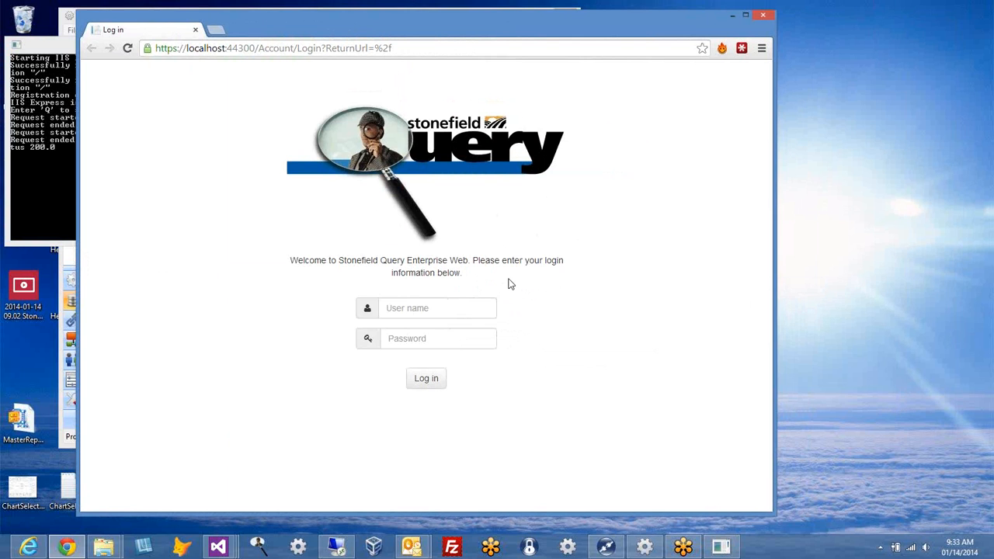
# Step: Log in with user name admin and its password to reach the 23-report All Reports list
pyautogui.click(438, 310)
pyautogui.click(424, 336)
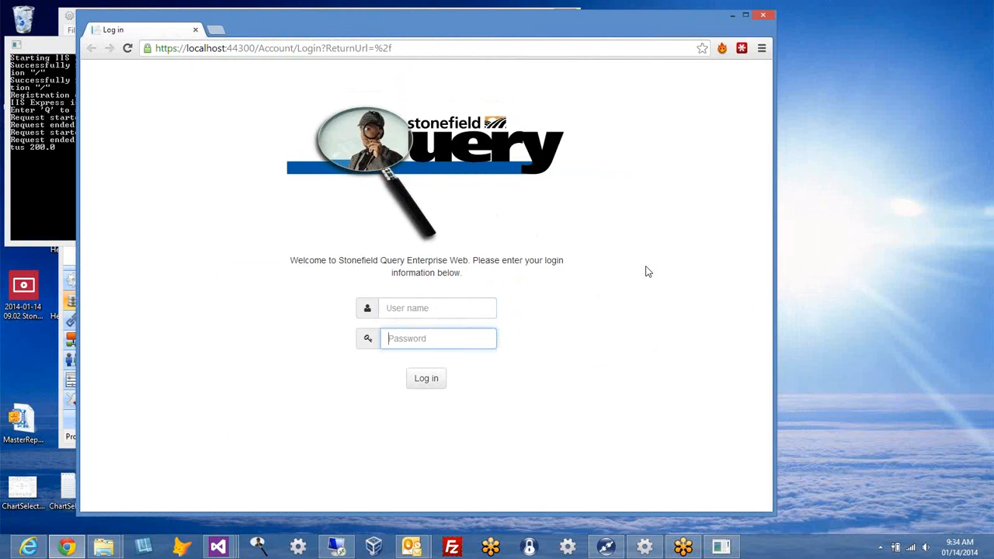
pyautogui.click(453, 307)
pyautogui.write('admin')
pyautogui.press('Tab')
pyautogui.write('admin')
pyautogui.press('Return')
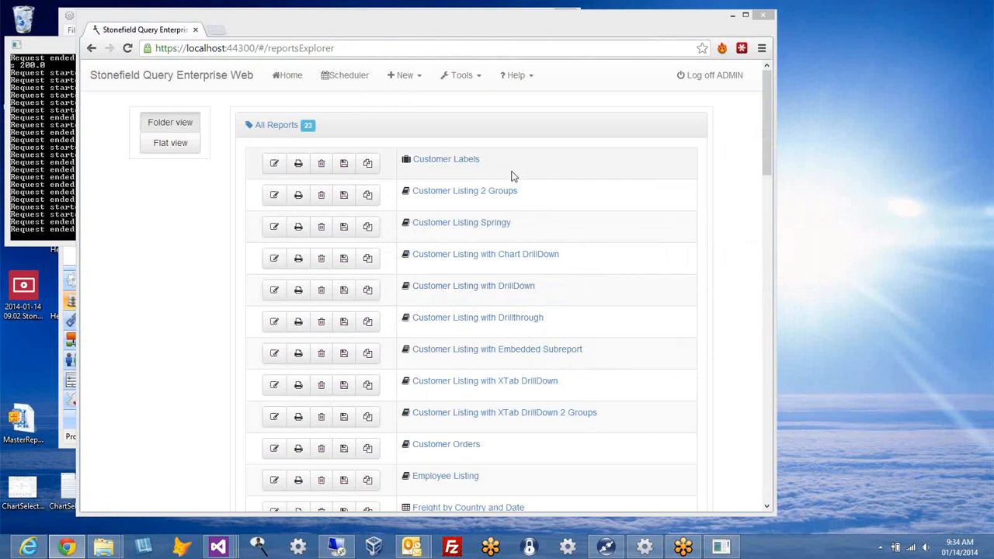
pyautogui.click(274, 129)
pyautogui.click(269, 152)
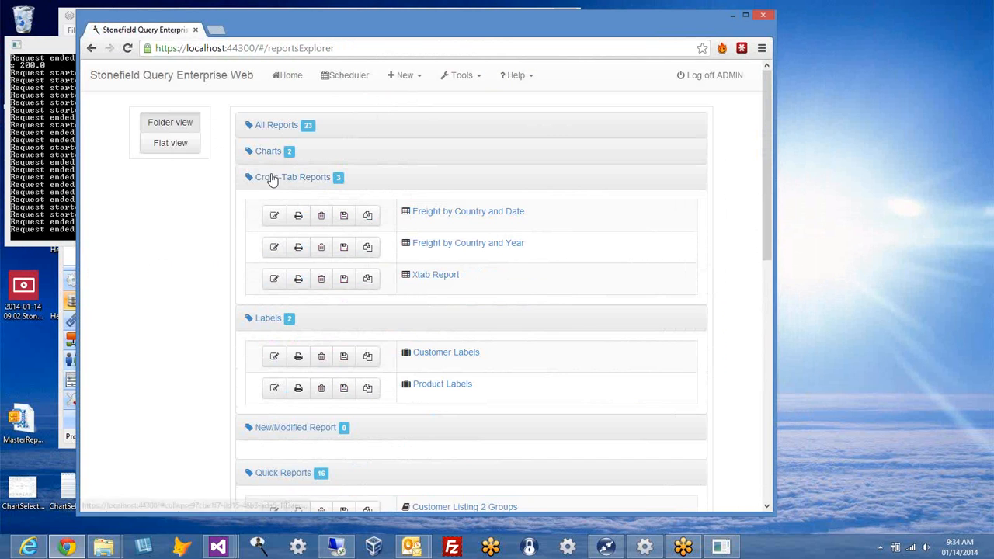
pyautogui.click(272, 177)
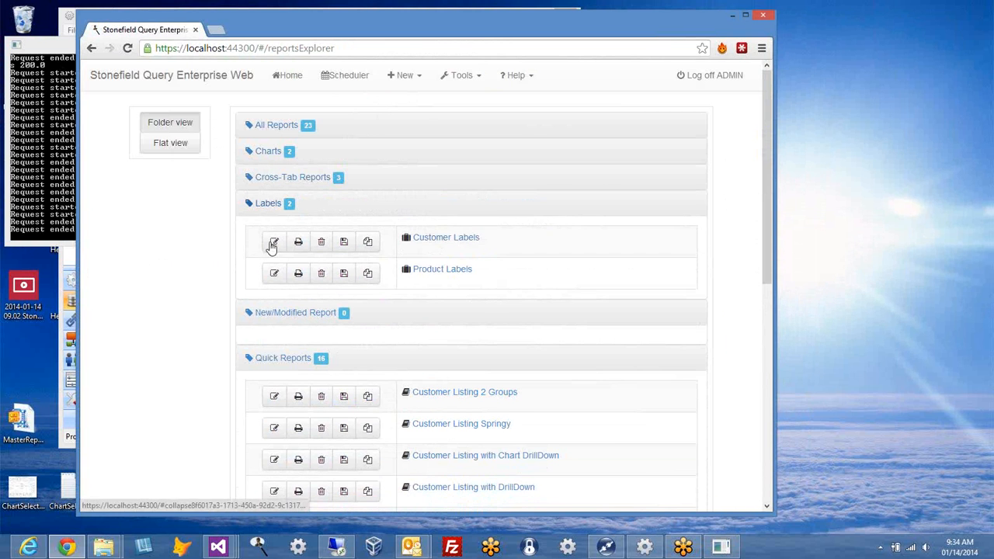
pyautogui.click(272, 204)
pyautogui.click(284, 233)
pyautogui.click(276, 258)
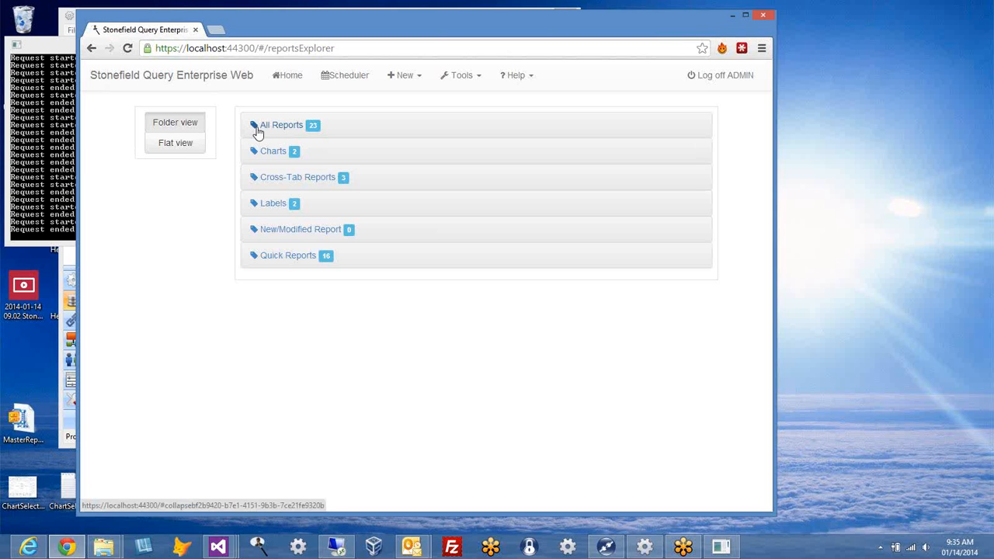
pyautogui.click(278, 127)
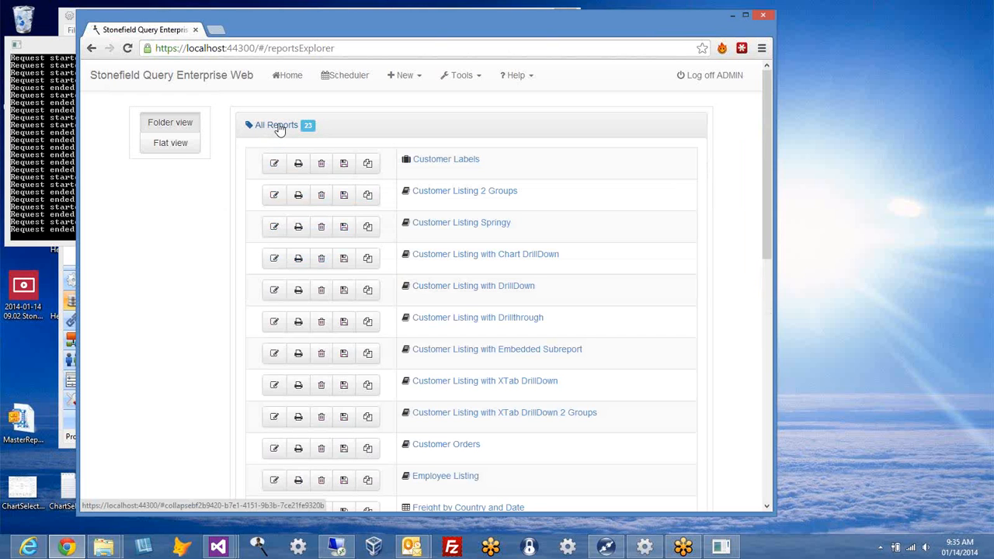
pyautogui.click(278, 127)
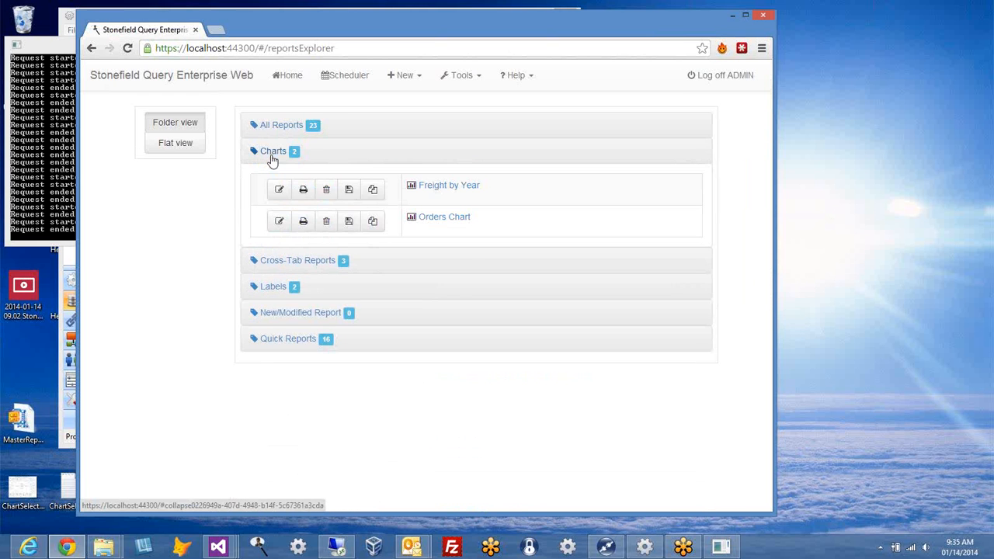
pyautogui.click(272, 155)
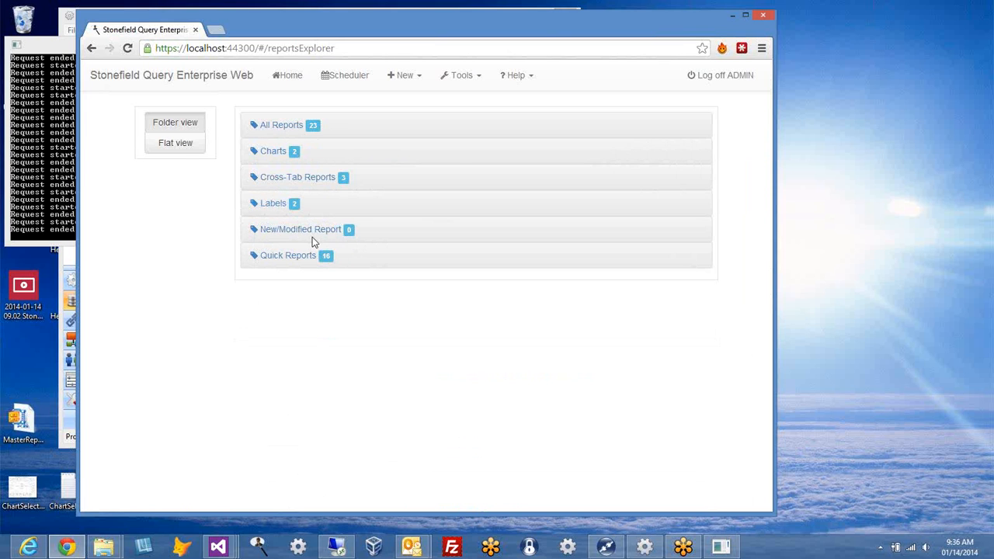
pyautogui.click(286, 130)
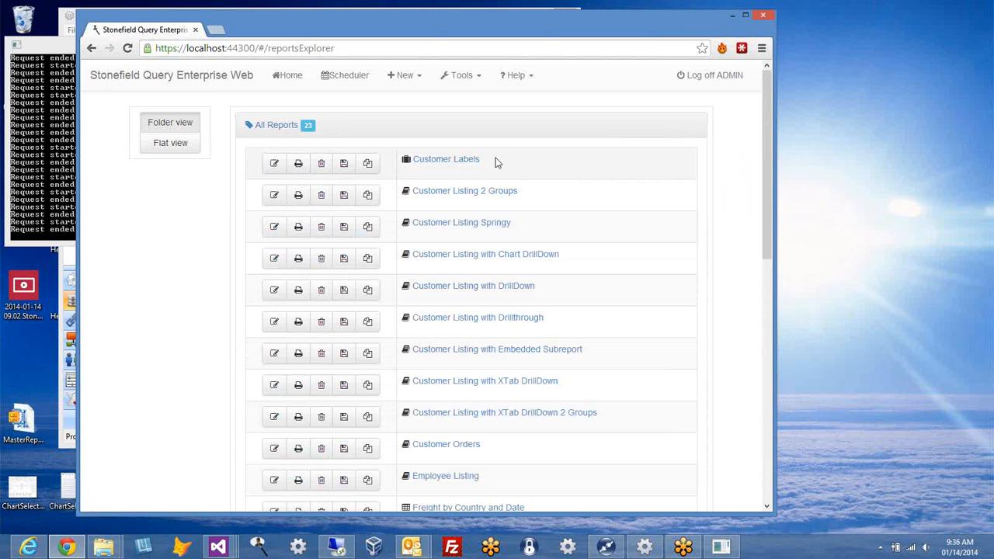
# Step: Display the Customer Labels information popover with its creation and modified dates and ZipCode description
pyautogui.moveTo(468, 162)
pyautogui.moveTo(411, 170)
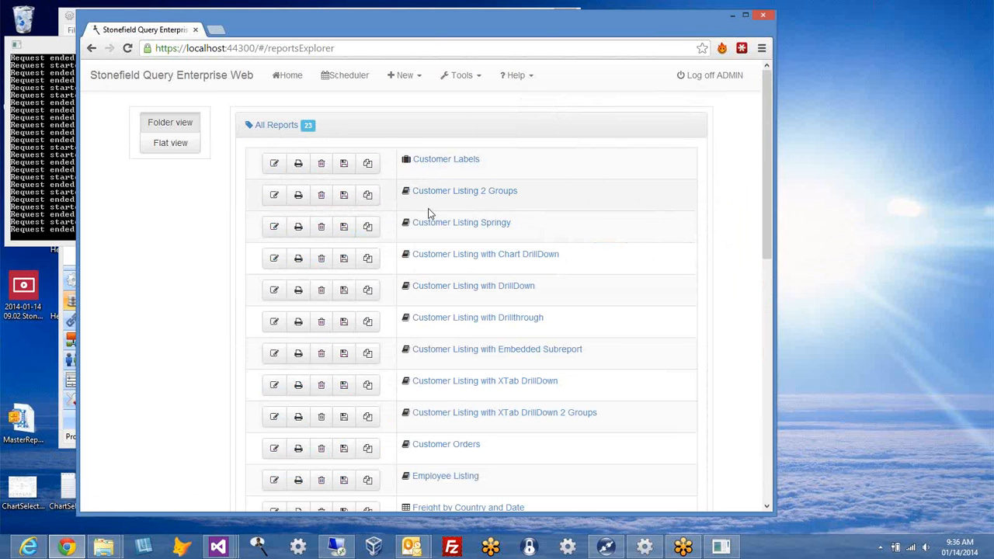
pyautogui.scroll(-2, 431, 225)
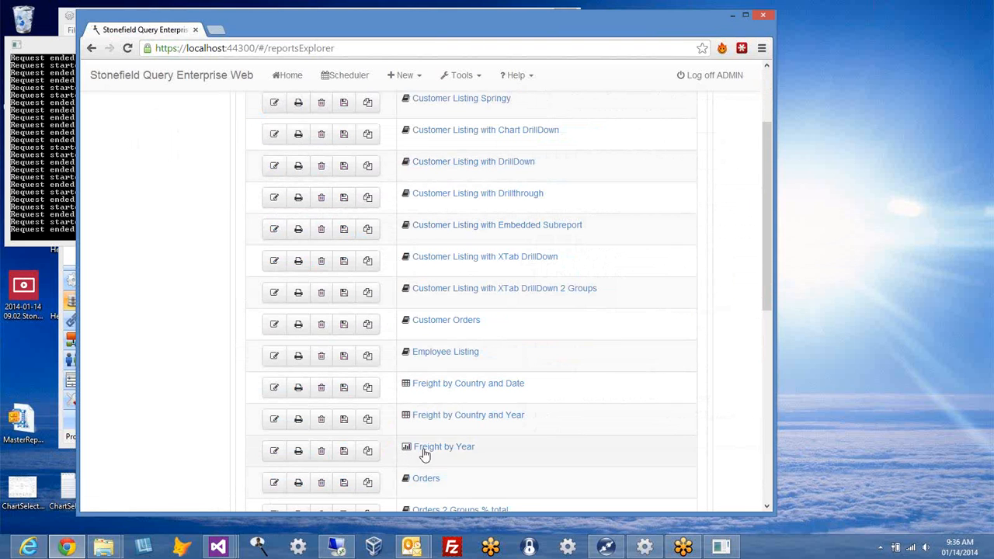
pyautogui.scroll(2, 765, 215)
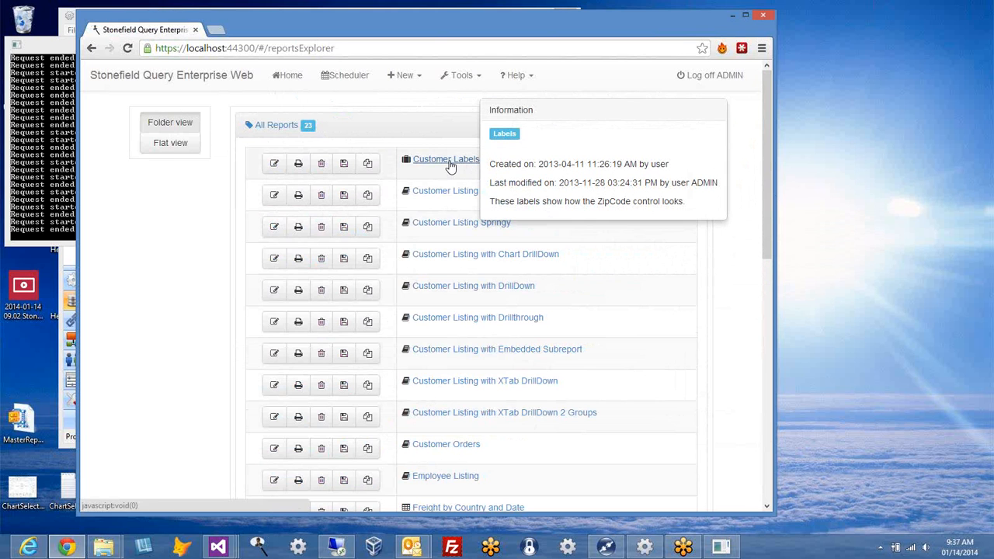
# Step: Preview the Customer Labels report, scroll through it, and close it
pyautogui.click(447, 160)
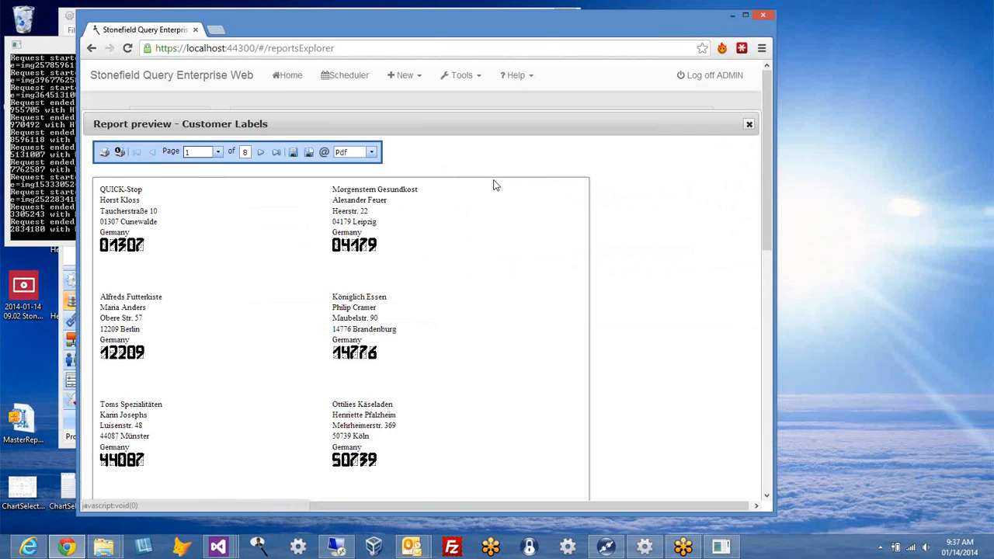
pyautogui.scroll(-3, 444, 250)
pyautogui.scroll(2, 445, 250)
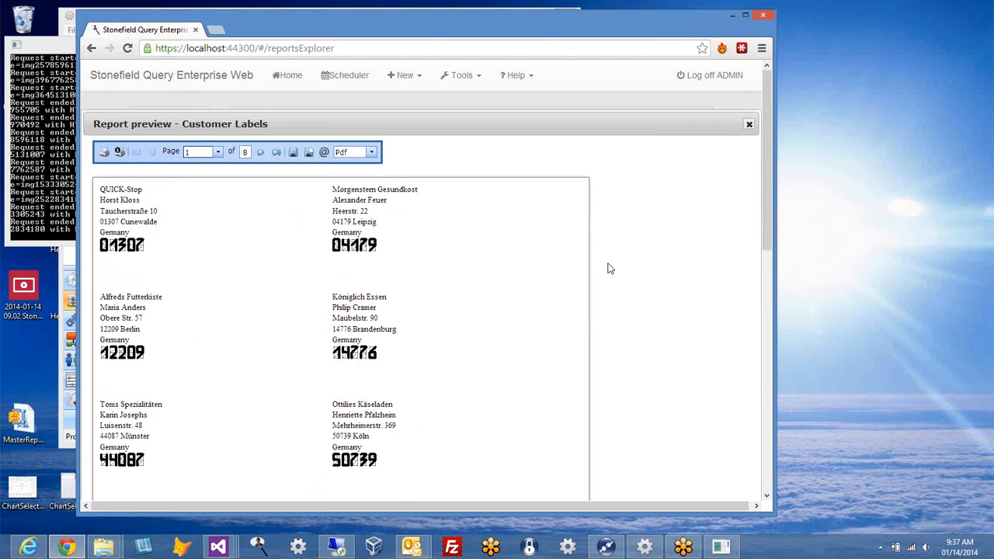
pyautogui.click(750, 127)
# Step: Preview Customer Labels again and jump to page 3 of the labels
pyautogui.moveTo(446, 203)
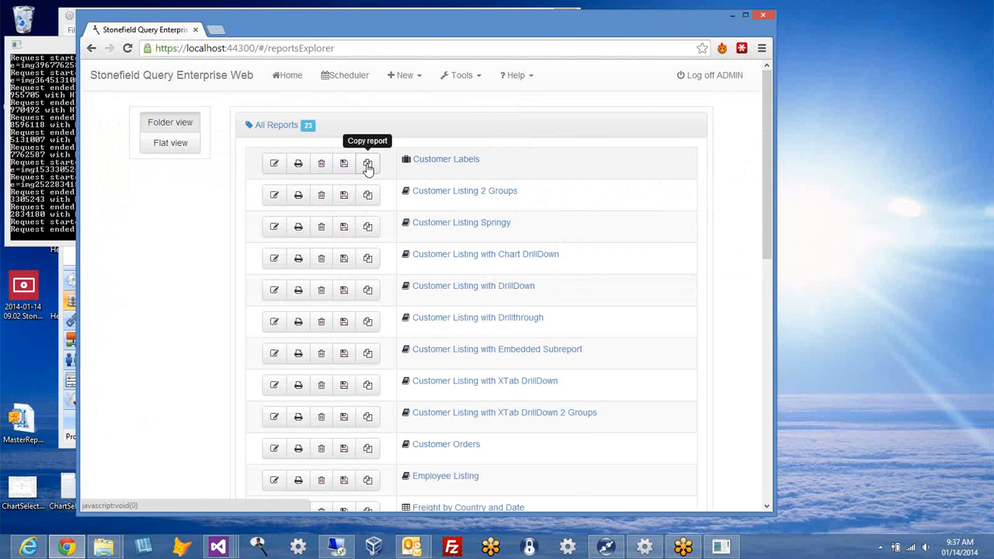
pyautogui.click(300, 167)
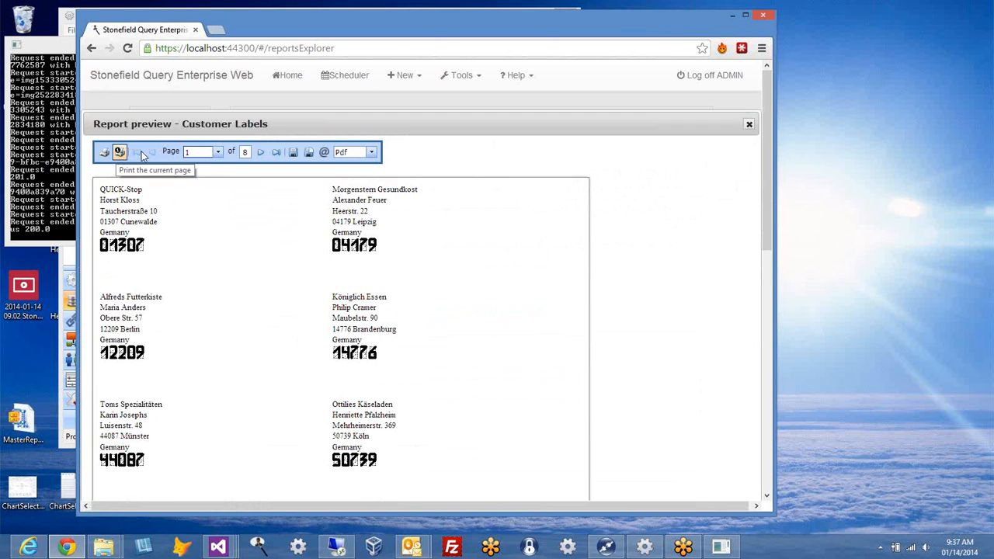
pyautogui.click(218, 152)
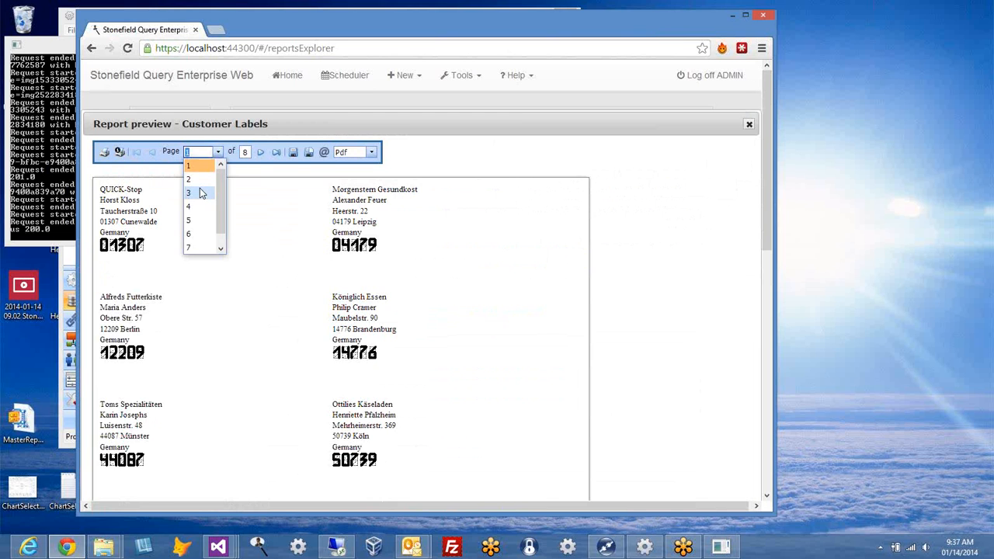
pyautogui.click(195, 193)
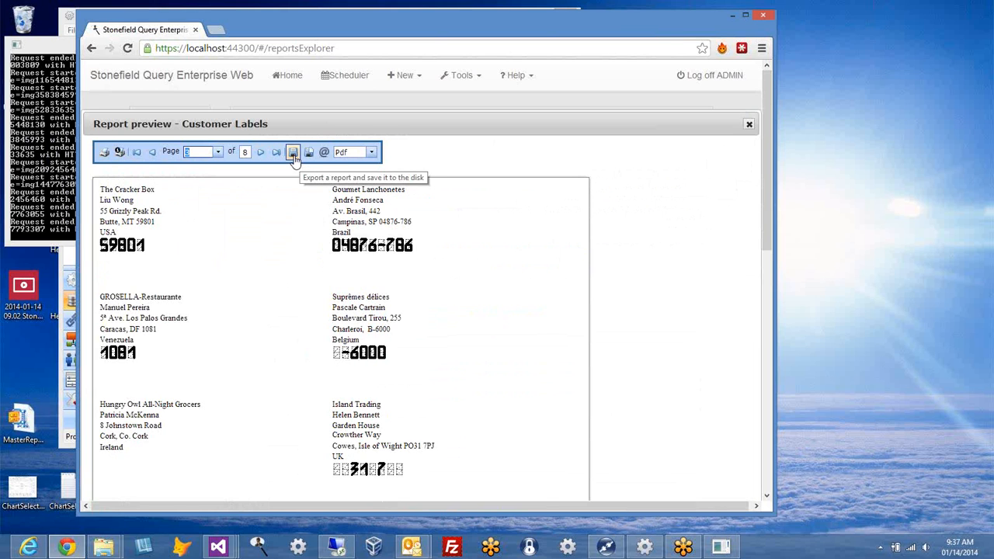
# Step: Look through the available export formats, leaving the format set to Pdf
pyautogui.click(373, 153)
pyautogui.click(373, 154)
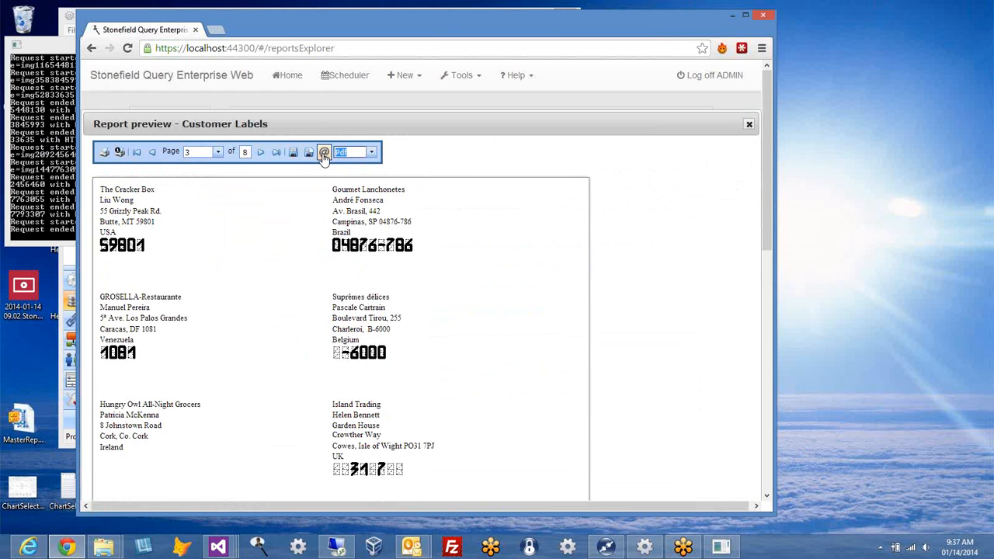
pyautogui.click(371, 152)
pyautogui.click(372, 153)
pyautogui.click(371, 152)
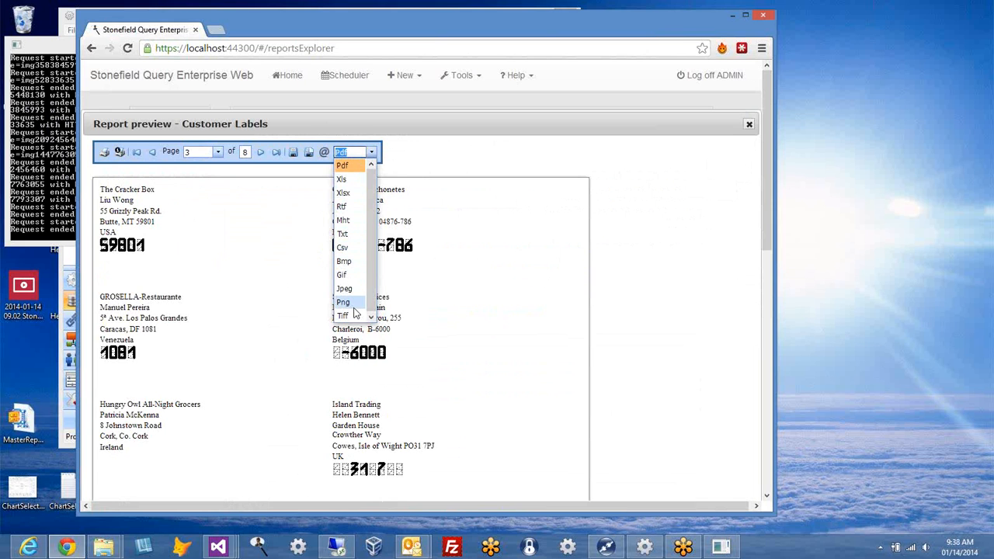
pyautogui.click(439, 164)
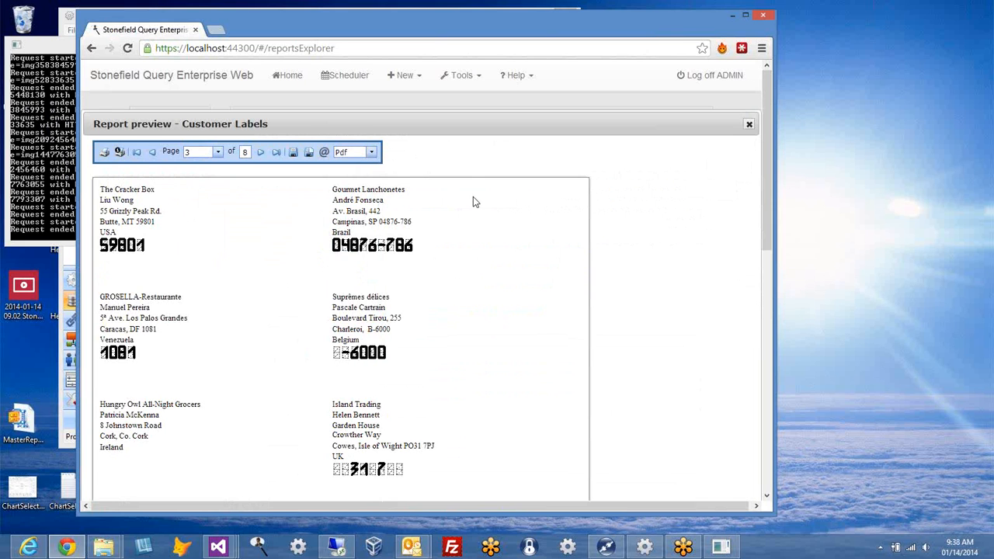
# Step: Close the labels preview and start a new Quick Report
pyautogui.scroll(-2, 474, 225)
pyautogui.scroll(2, 473, 221)
pyautogui.click(749, 126)
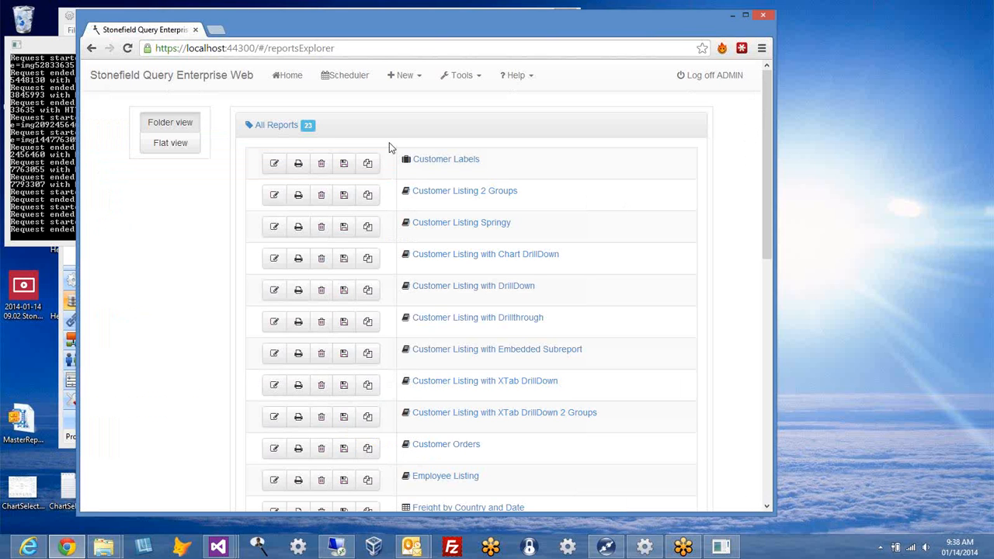
pyautogui.click(419, 76)
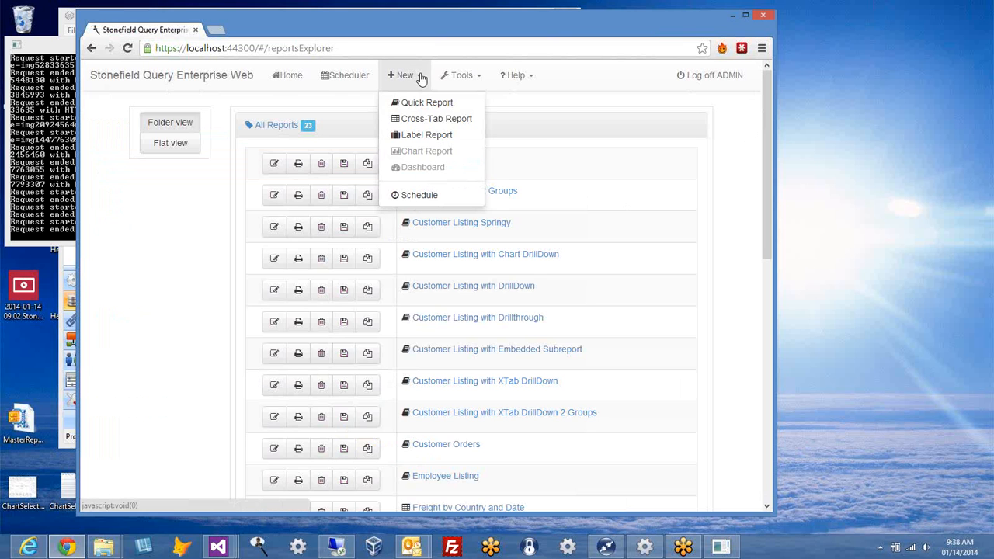
pyautogui.click(417, 104)
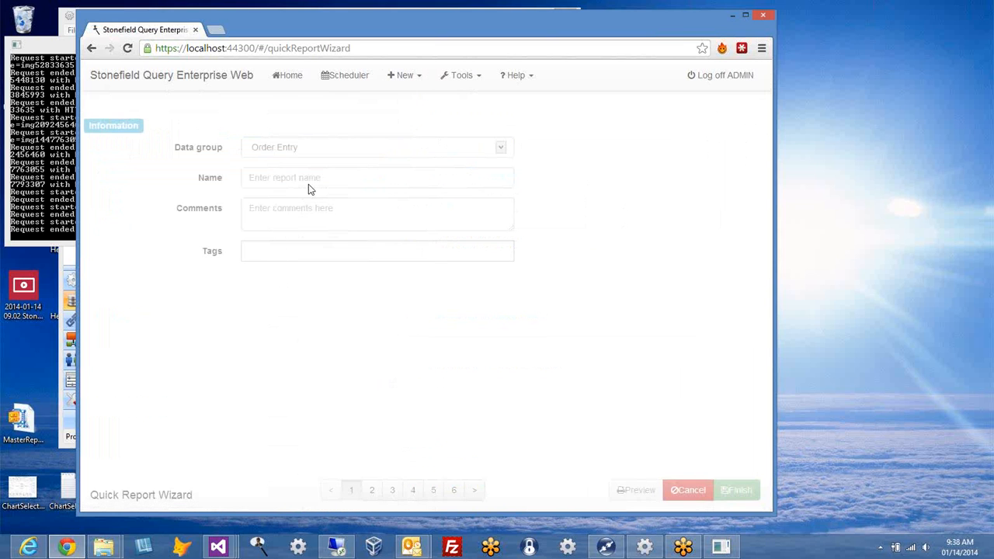
# Step: Keep Order Entry as data group, name it 'My first report' with comment 'This is my first report'
pyautogui.click(502, 149)
pyautogui.click(474, 163)
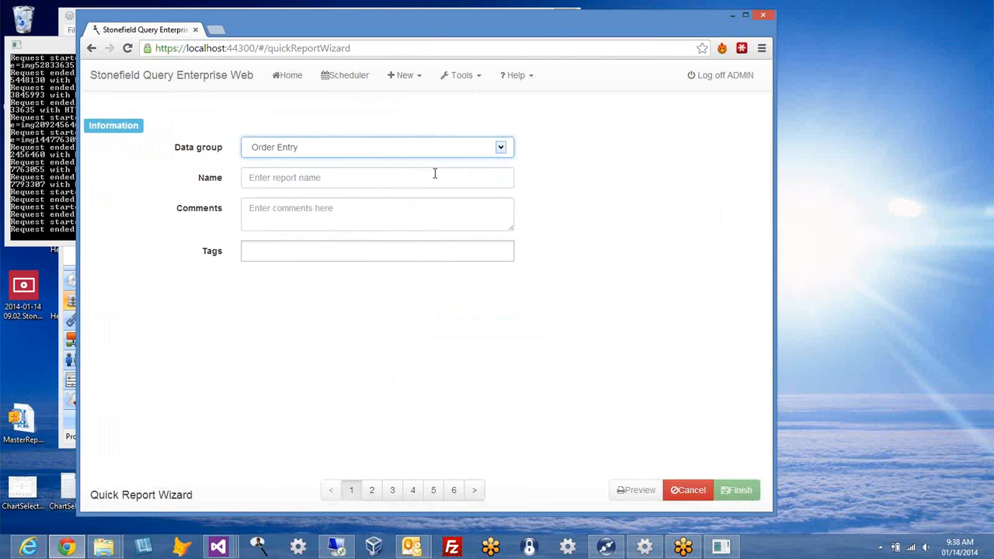
pyautogui.click(352, 177)
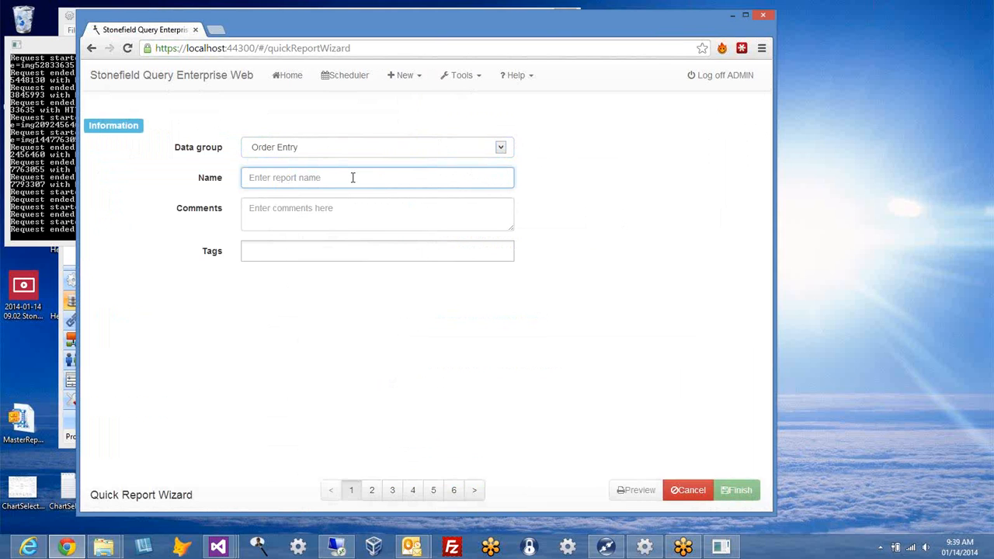
pyautogui.write('My first report')
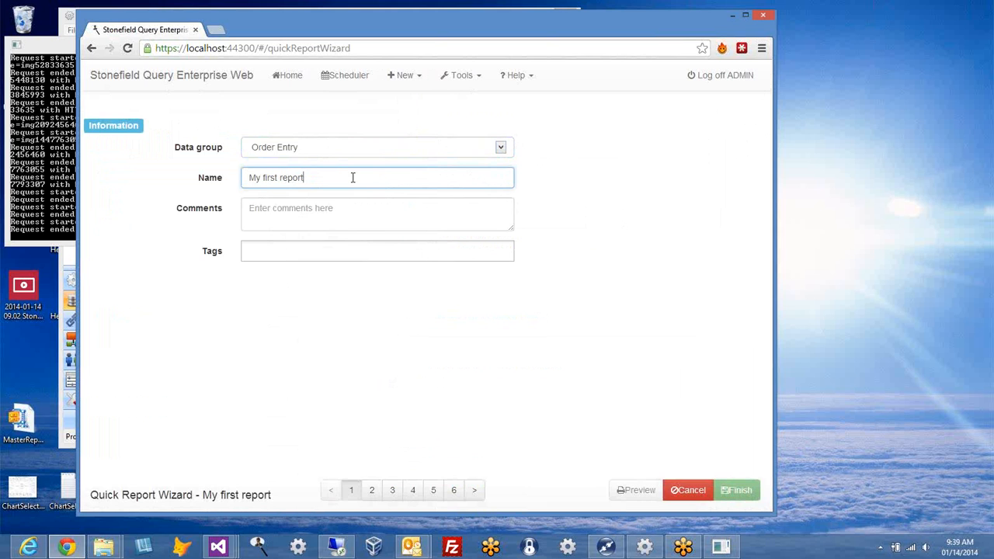
pyautogui.click(360, 215)
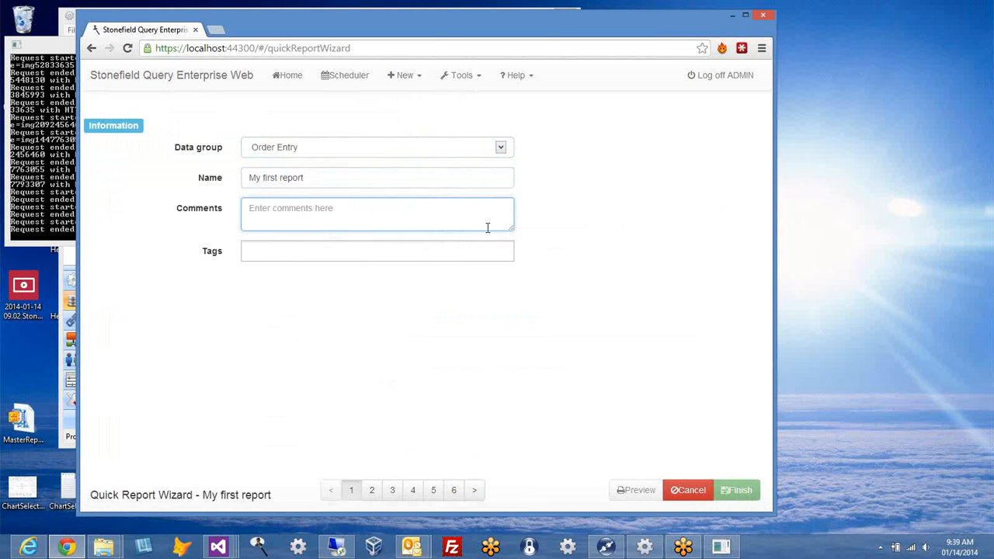
pyautogui.moveTo(513, 230)
pyautogui.mouseDown()
pyautogui.moveTo(592, 355)
pyautogui.moveTo(517, 246)
pyautogui.mouseUp()
pyautogui.write('This is my first report')
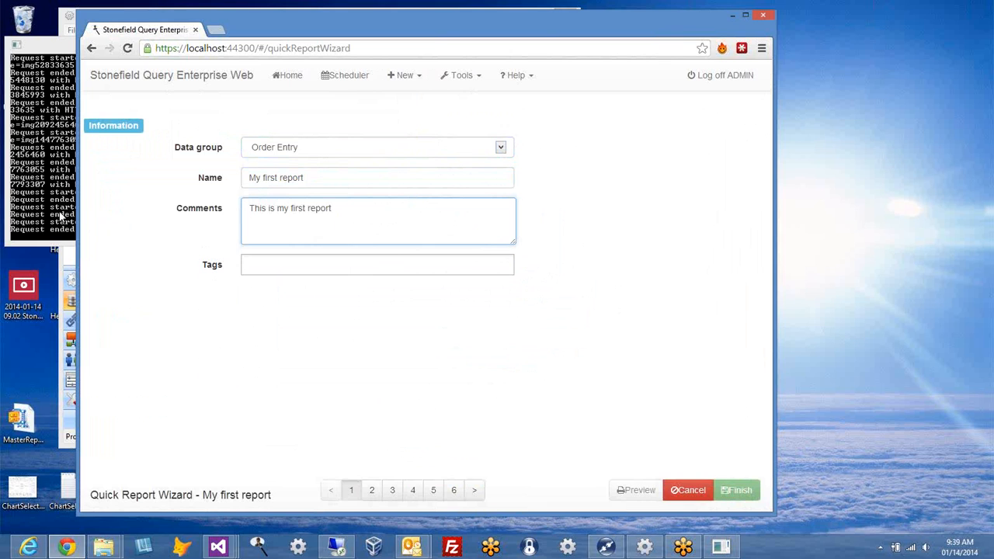
# Step: Tag the report Quick Reports and Charts, then advance to Data Selection
pyautogui.click(277, 267)
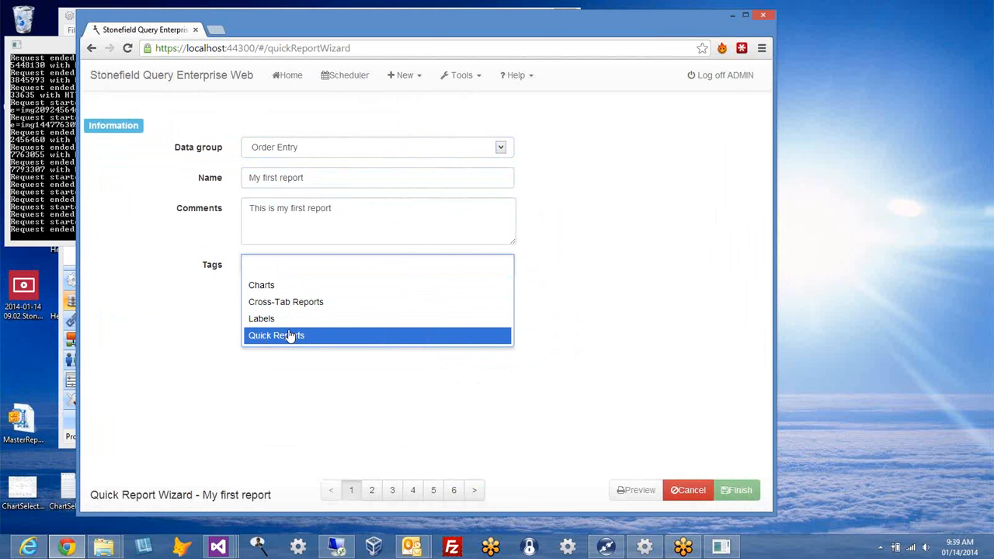
pyautogui.click(318, 337)
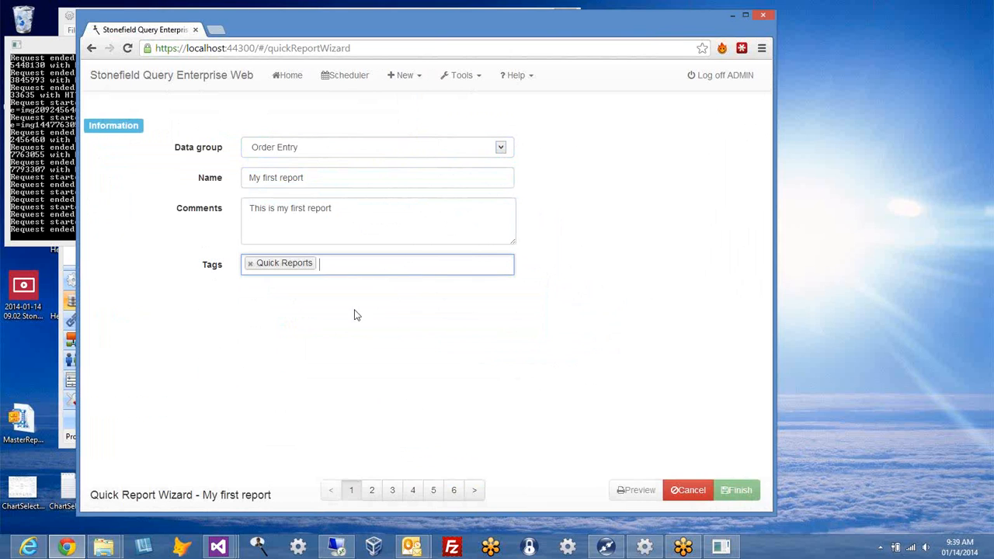
pyautogui.click(386, 264)
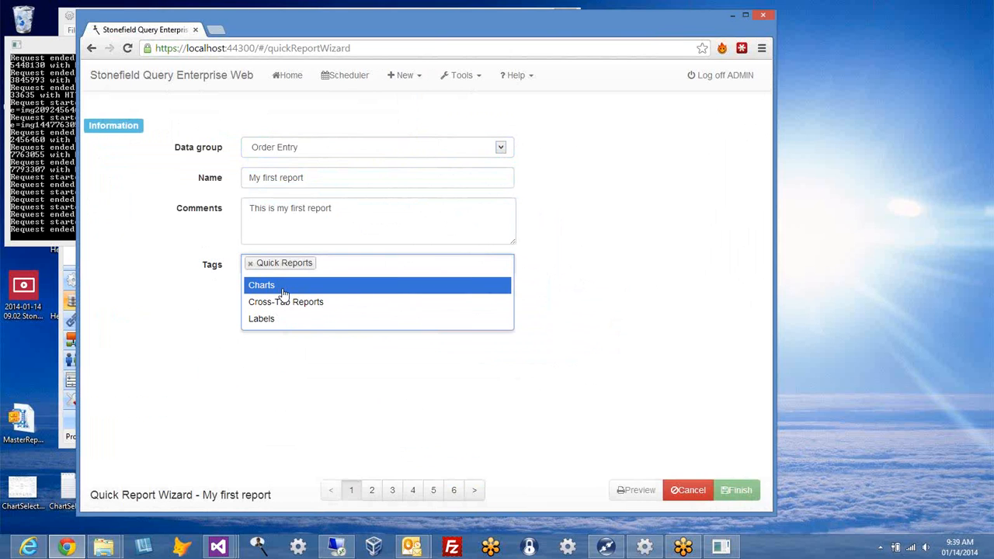
pyautogui.click(284, 293)
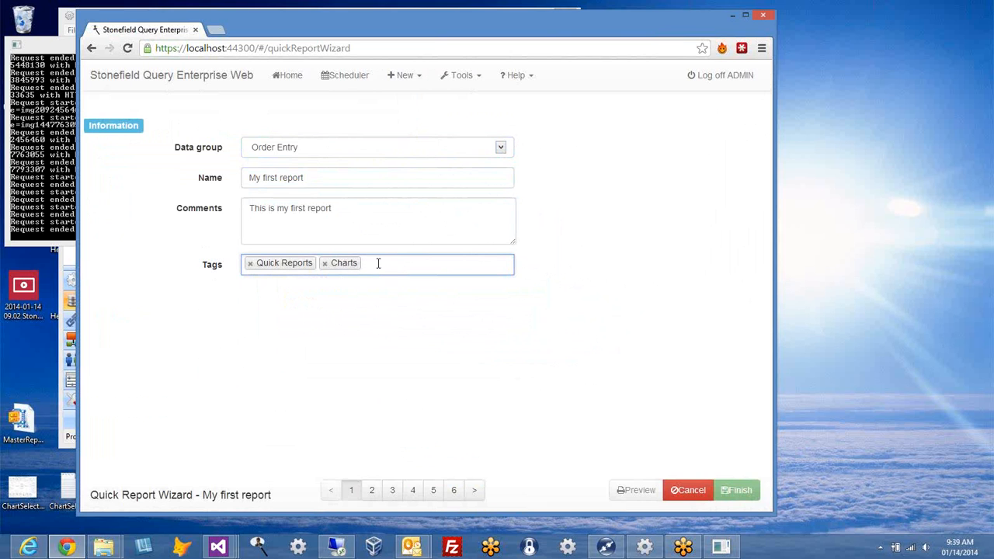
pyautogui.click(474, 491)
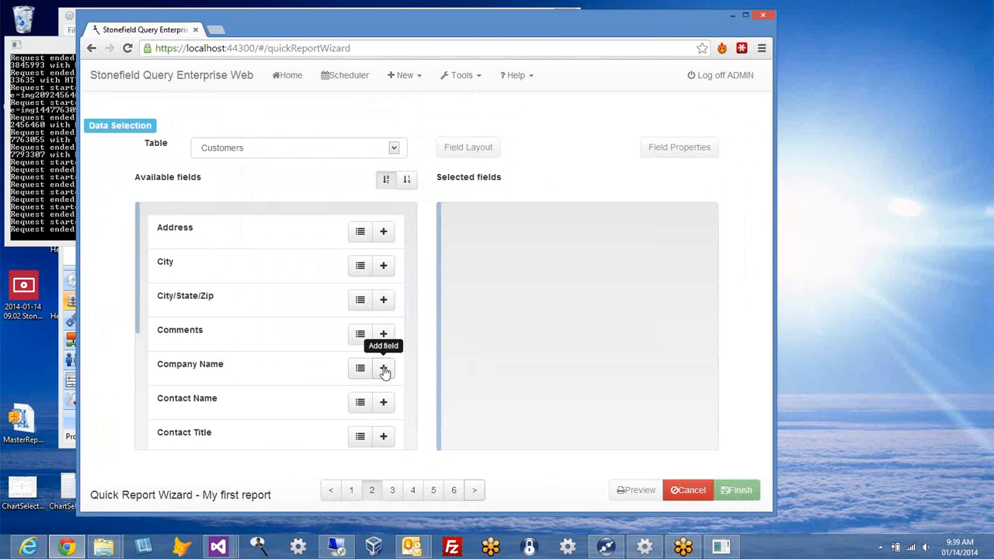
# Step: Add Company Name from Customers, then Order ID, Order Date and Freight from Orders
pyautogui.click(360, 370)
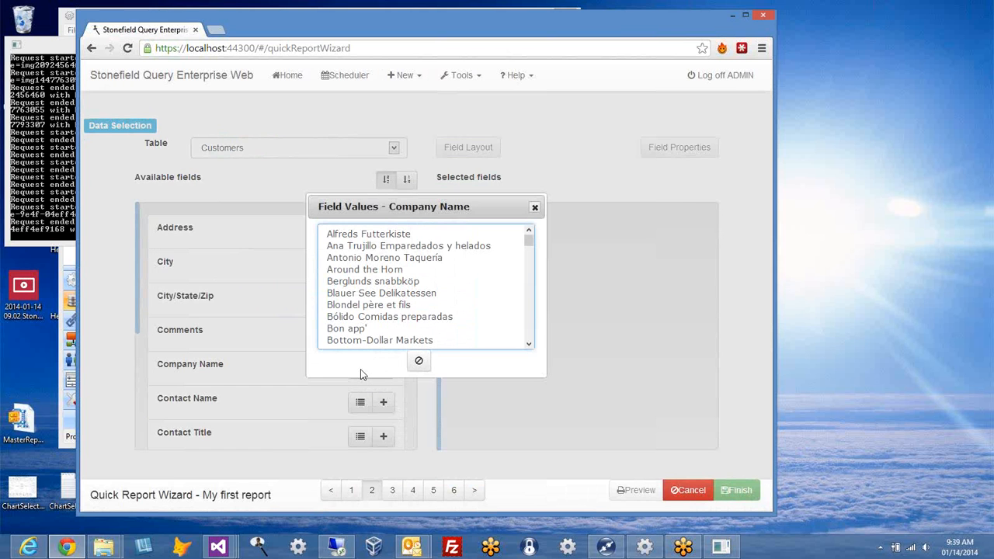
pyautogui.click(422, 364)
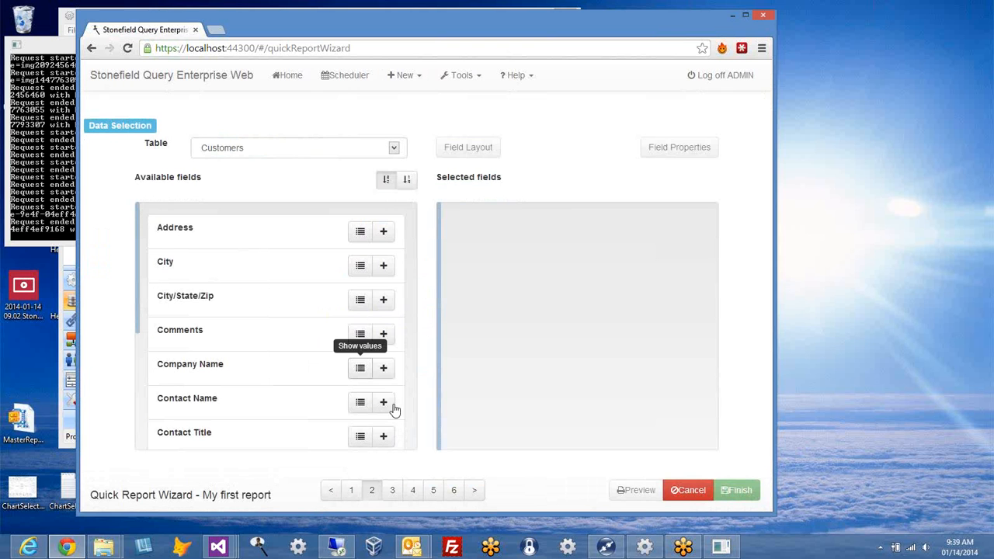
pyautogui.click(389, 372)
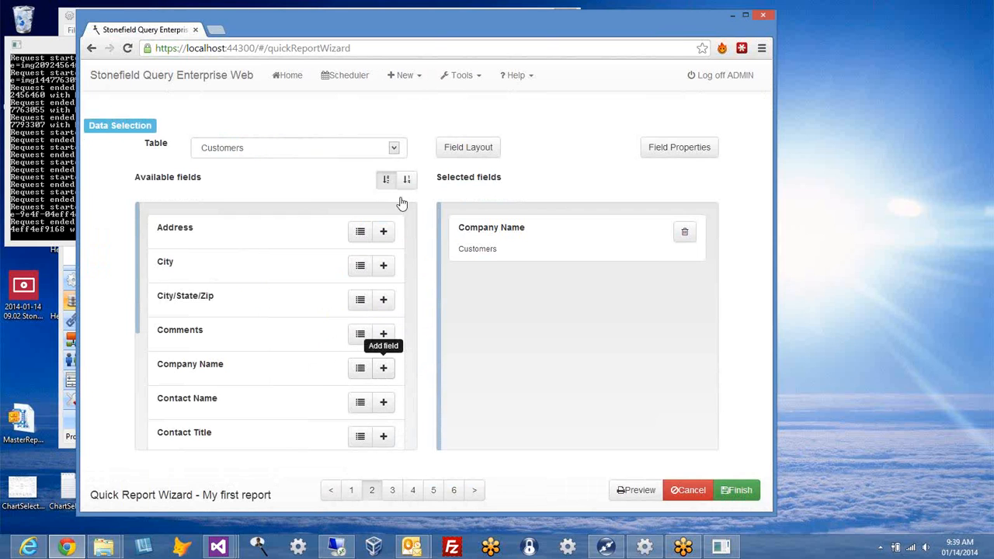
pyautogui.click(392, 149)
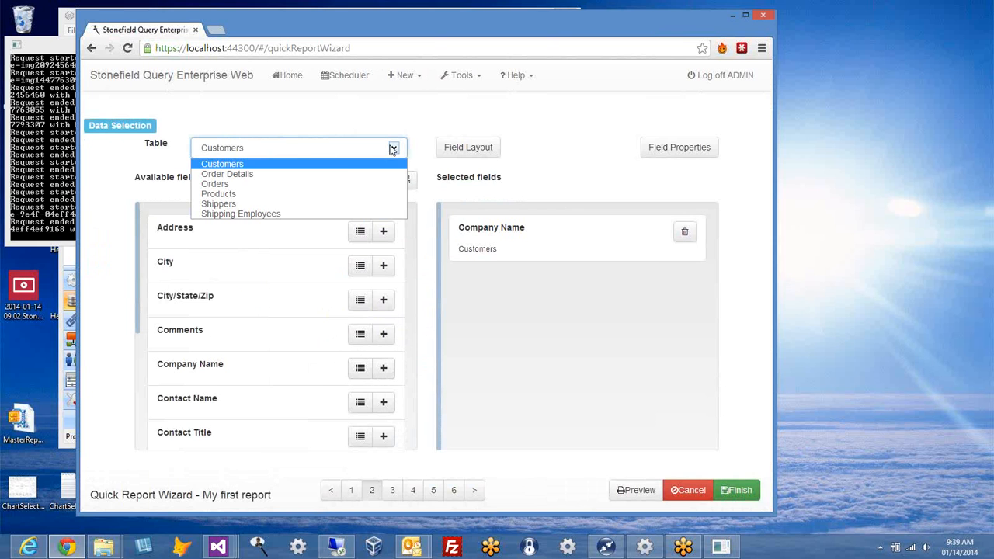
pyautogui.click(356, 184)
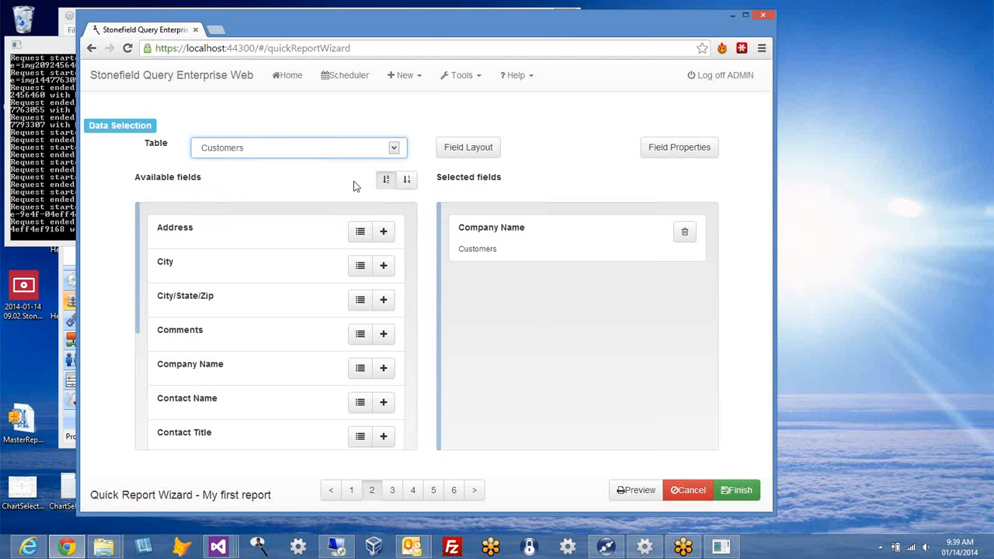
pyautogui.click(384, 367)
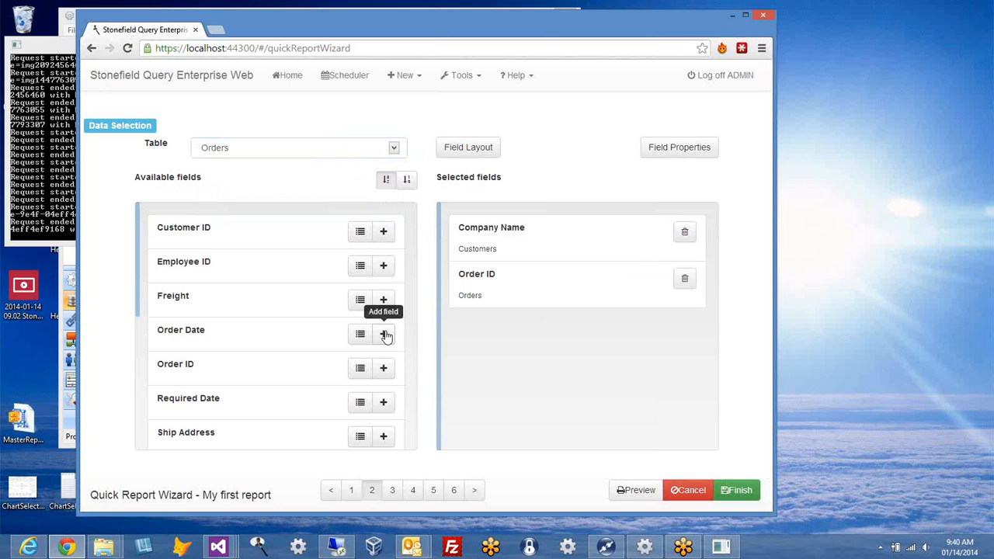
pyautogui.click(383, 334)
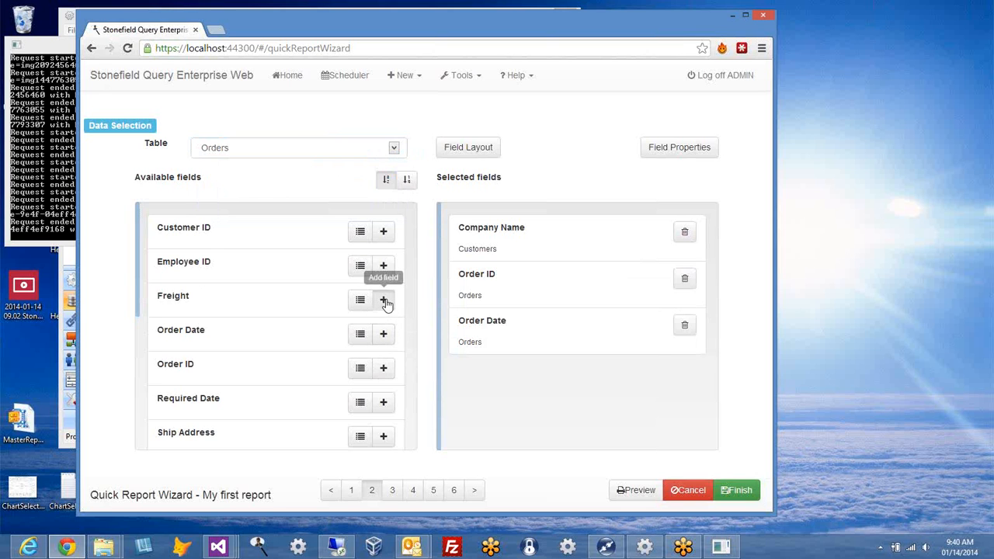
pyautogui.click(382, 302)
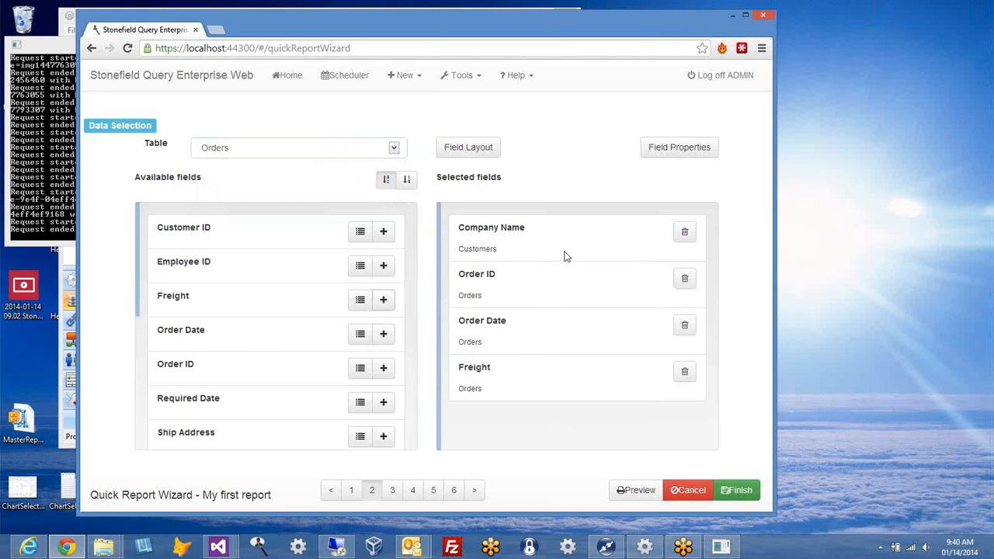
pyautogui.click(638, 498)
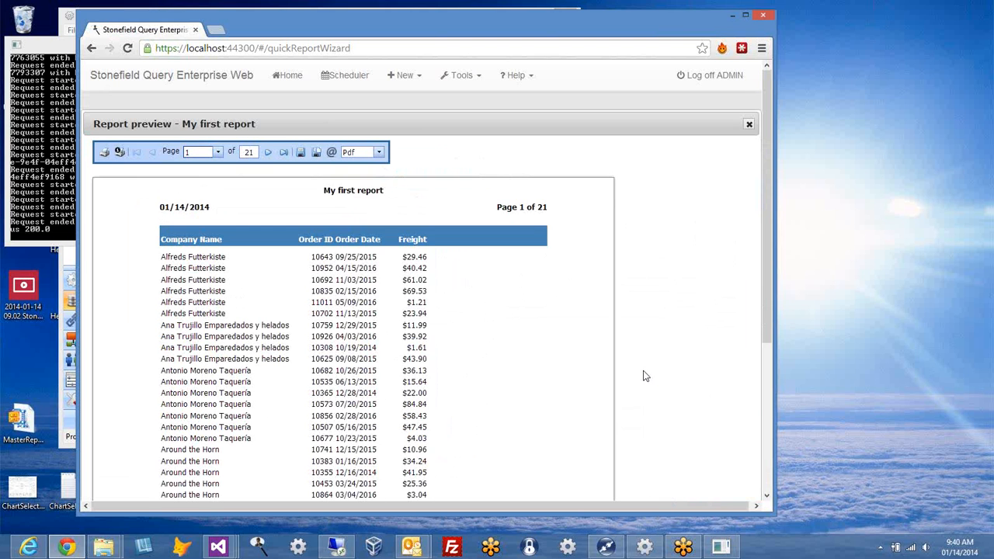
pyautogui.click(749, 125)
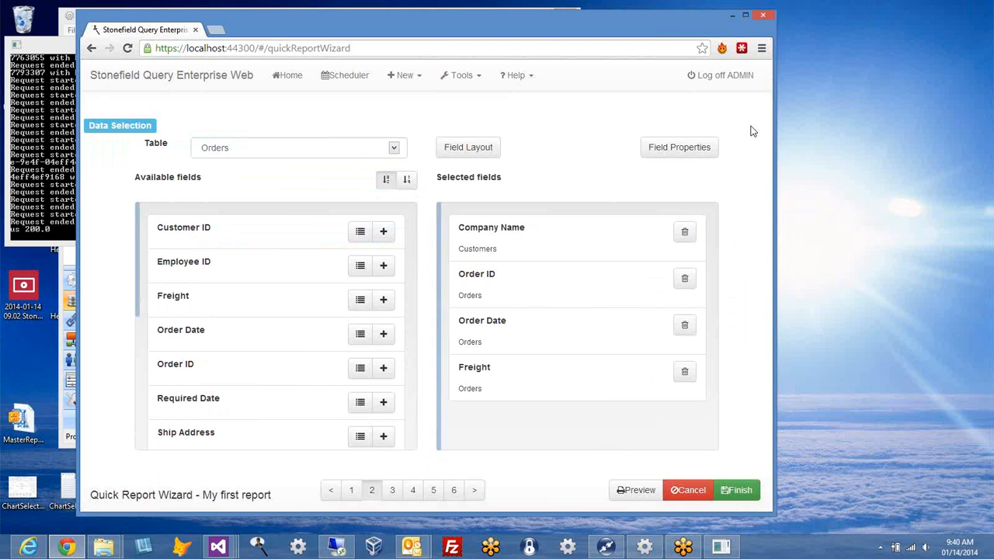
pyautogui.click(672, 152)
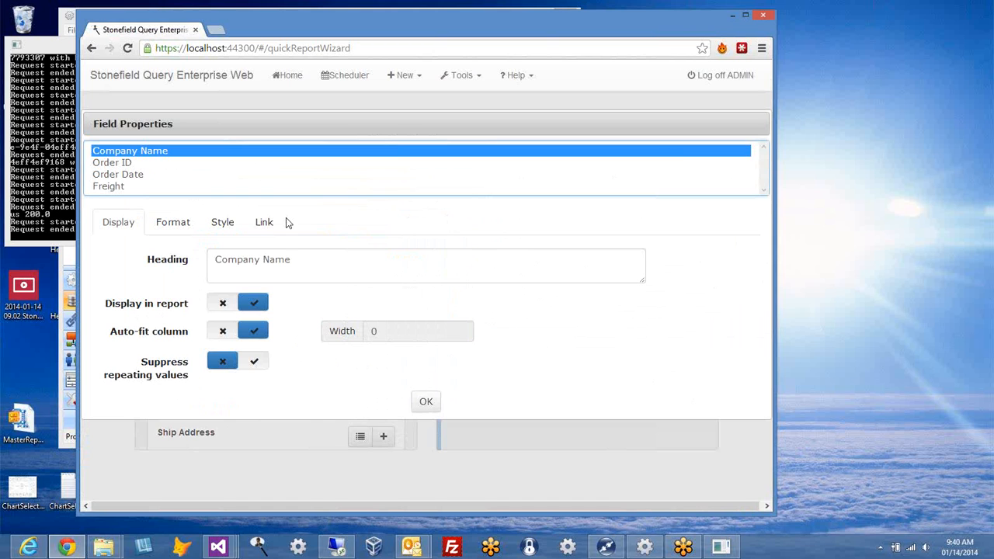
# Step: Browse Order ID, Order Date and Company Name settings, viewing Format and Style for all three together
pyautogui.click(133, 164)
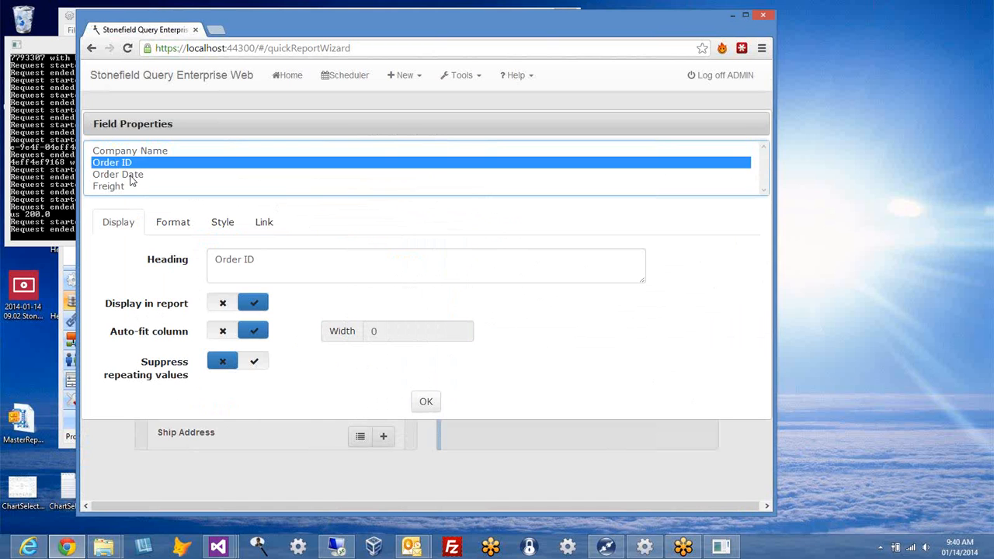
pyautogui.click(130, 176)
pyautogui.click(150, 152)
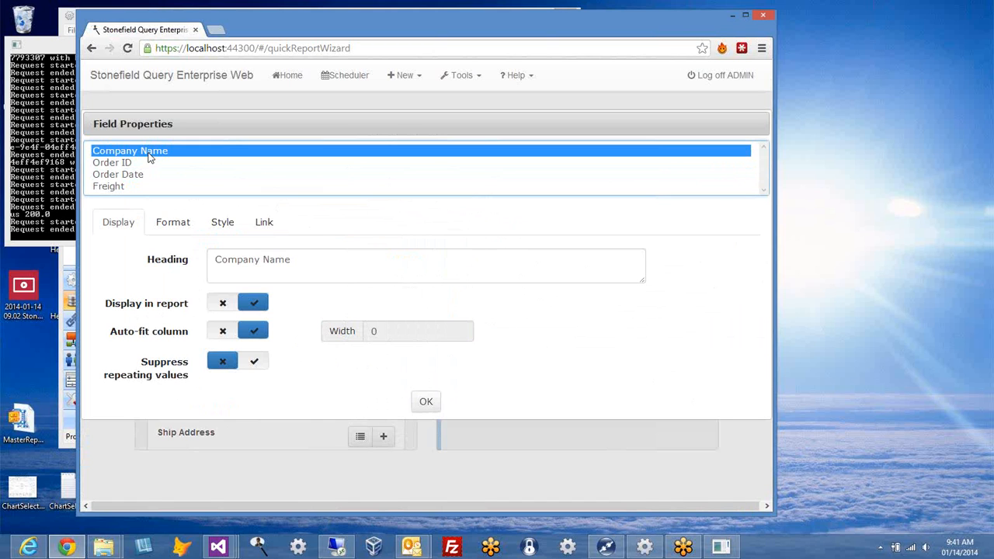
pyautogui.keyDown('shift'); pyautogui.click(125, 177); pyautogui.keyUp('shift')
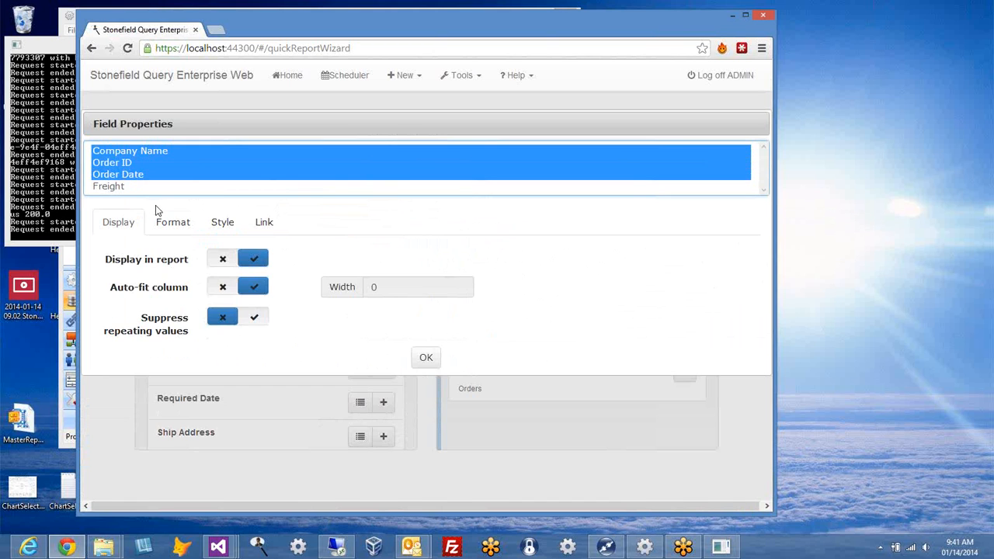
pyautogui.click(163, 222)
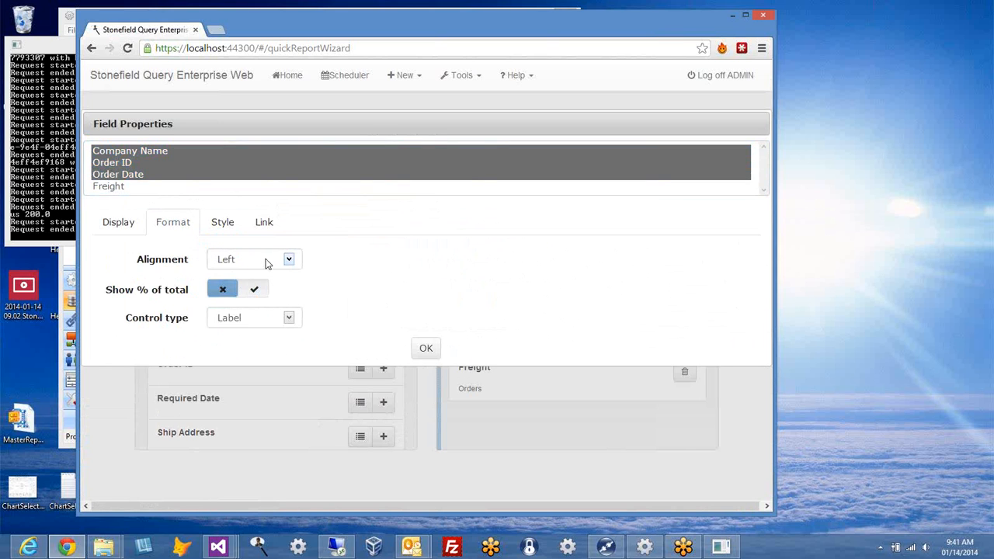
pyautogui.click(223, 222)
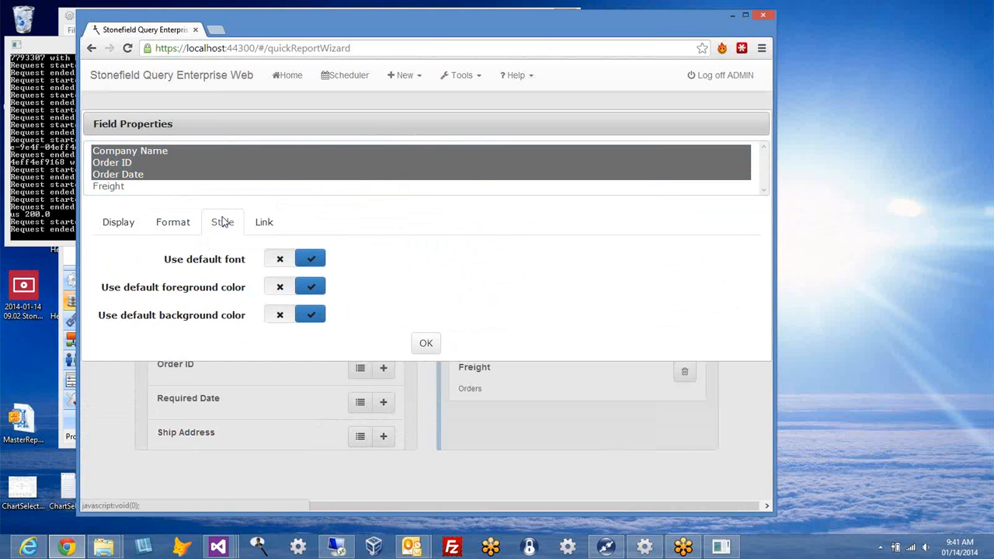
# Step: Review Company Name's display and Format settings, then select the Freight field
pyautogui.click(151, 152)
pyautogui.click(119, 222)
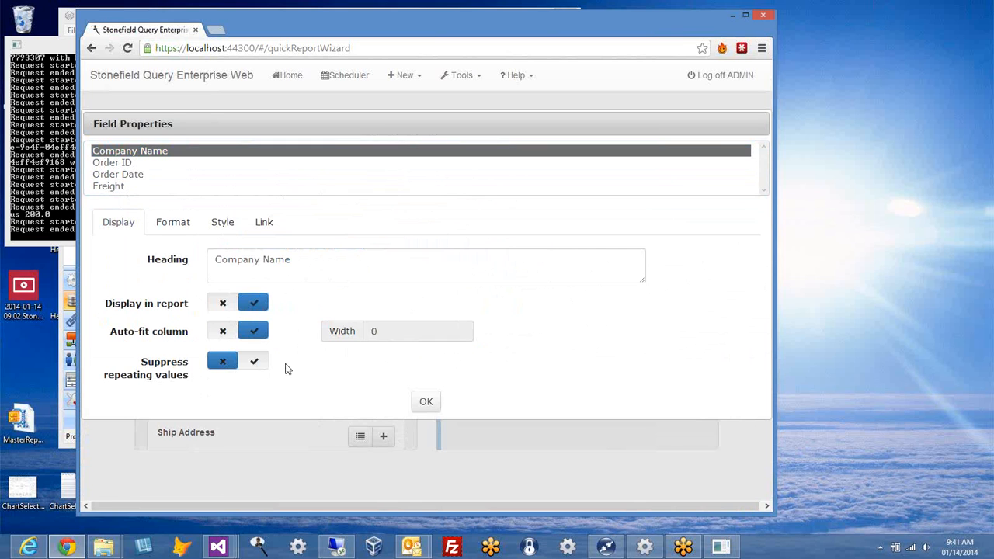
pyautogui.click(164, 223)
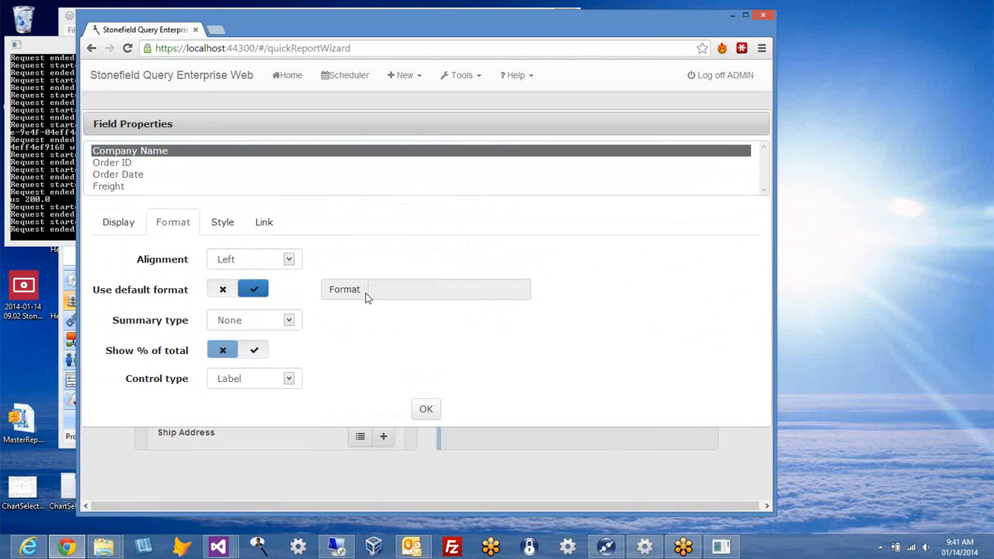
pyautogui.click(111, 188)
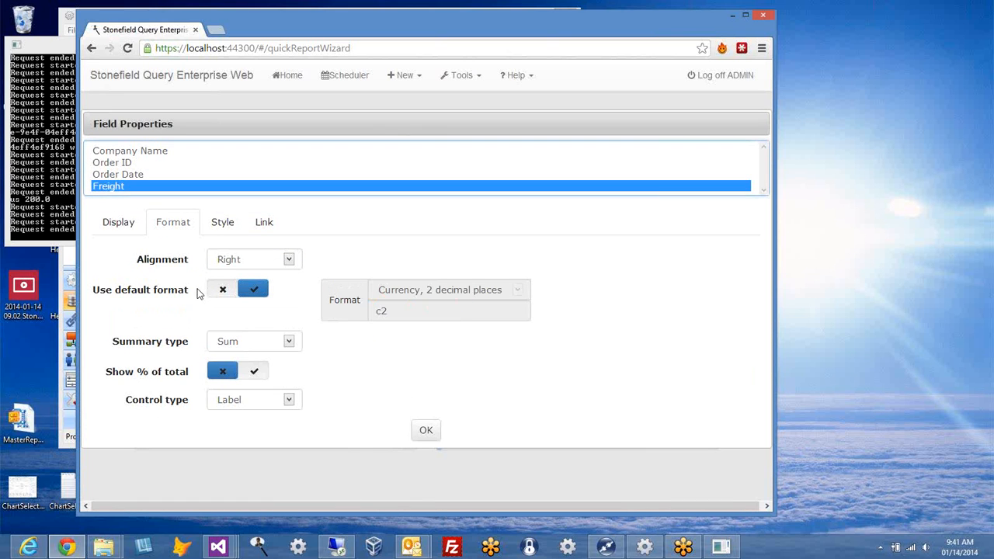
pyautogui.click(222, 295)
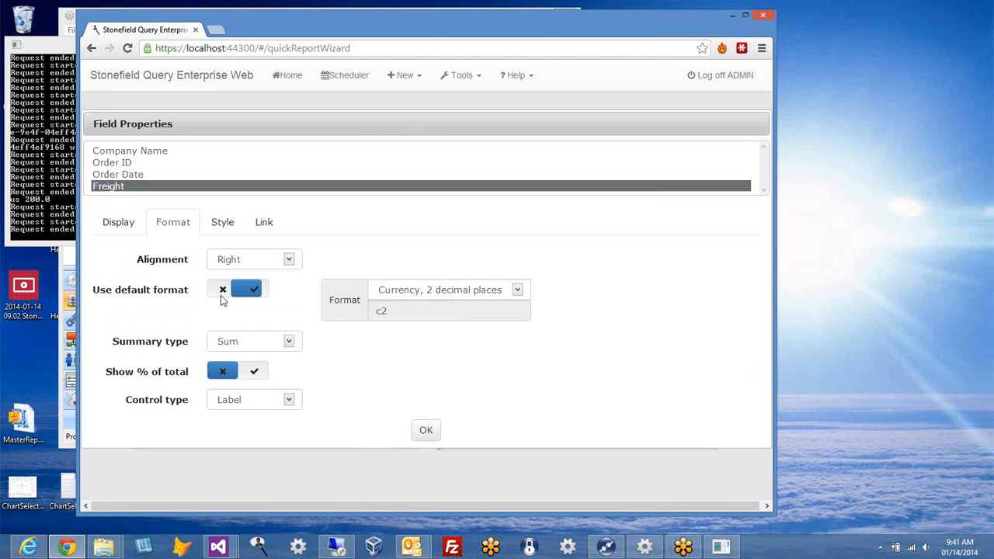
pyautogui.click(518, 291)
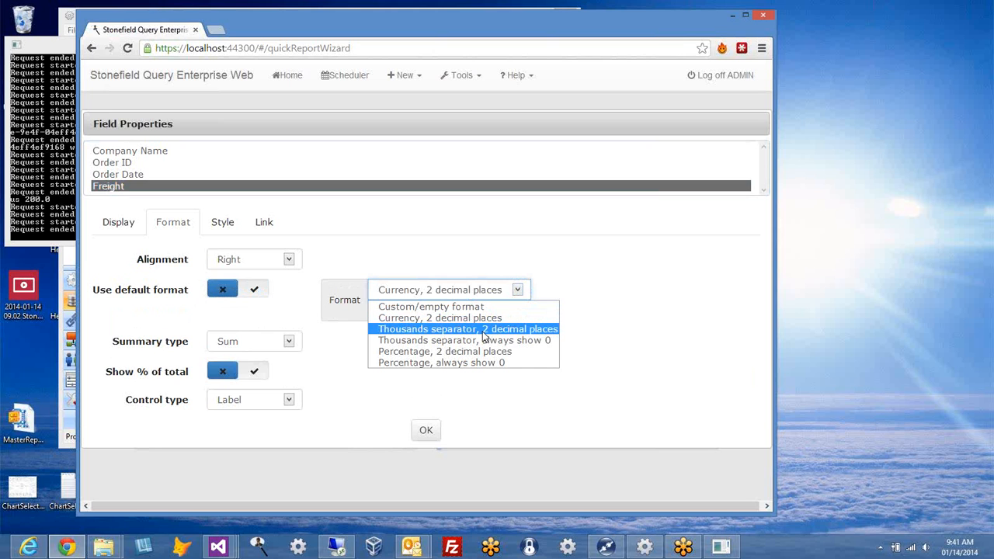
pyautogui.click(581, 286)
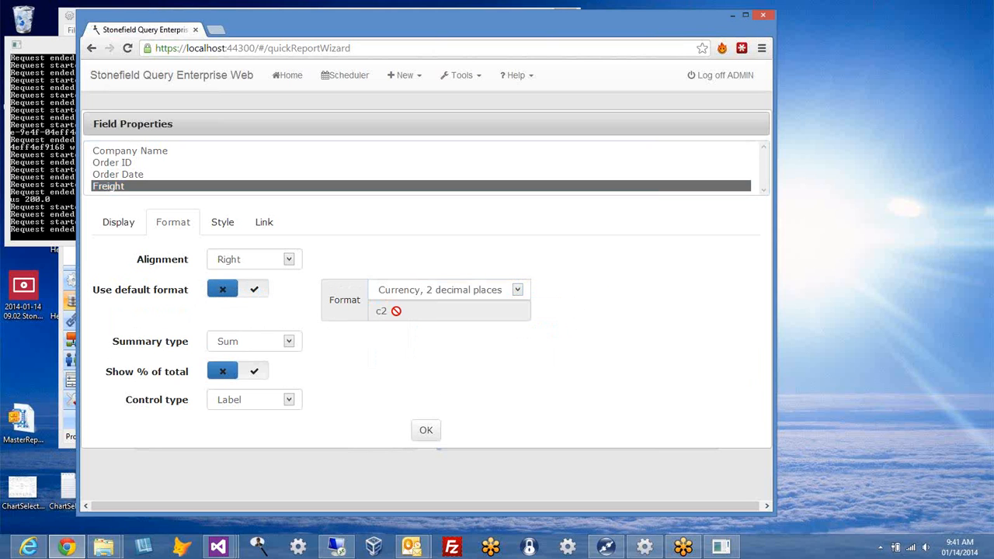
pyautogui.click(255, 291)
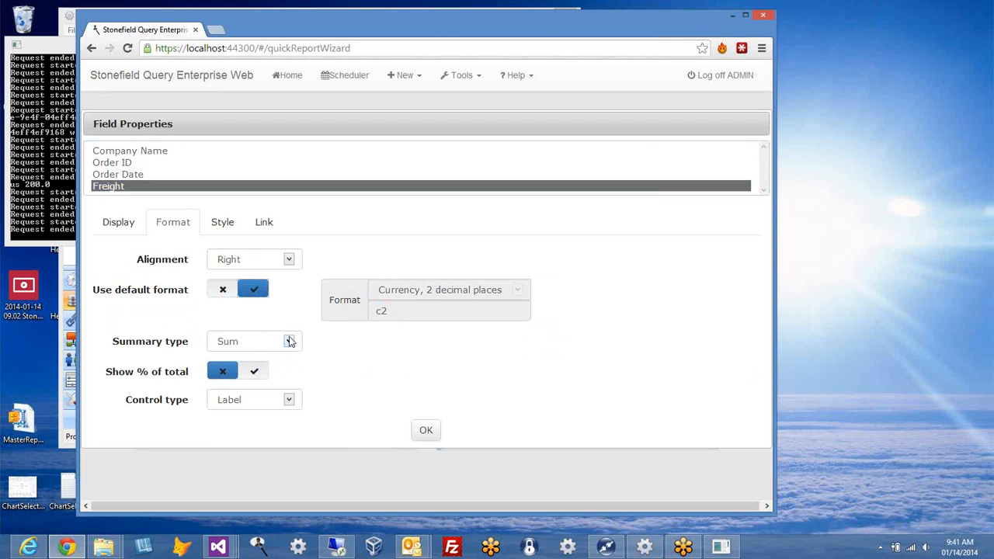
pyautogui.click(290, 401)
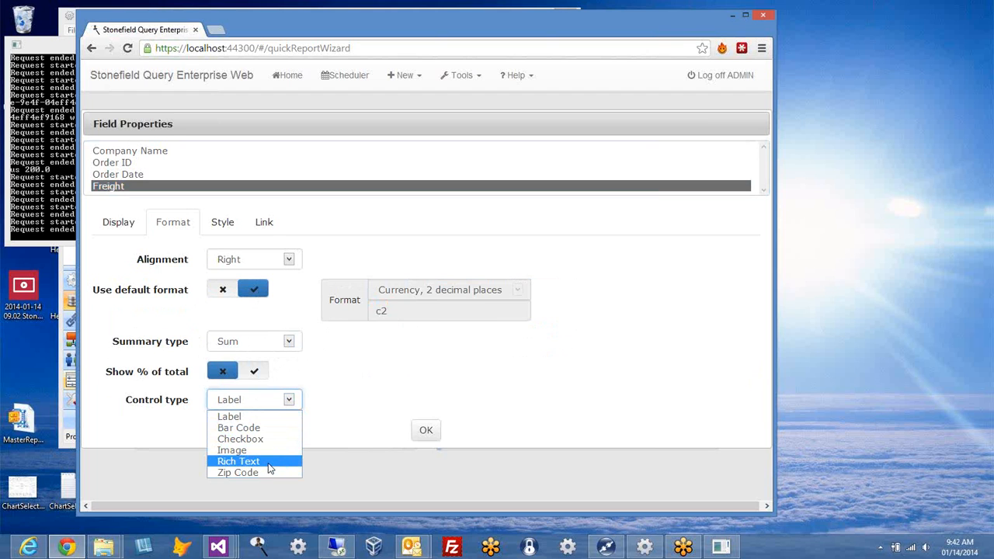
pyautogui.click(408, 348)
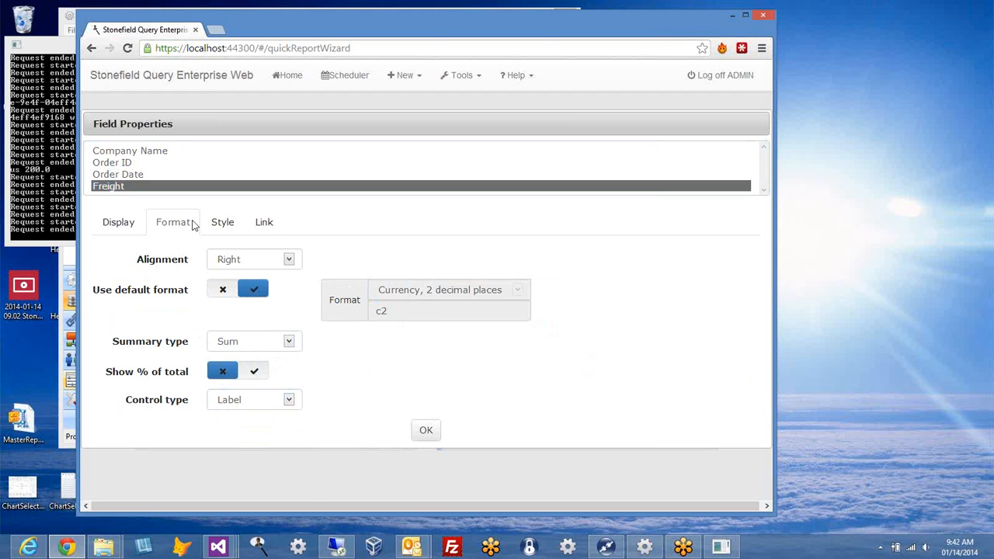
# Step: Check Freight's Style and Link settings, then confirm Field Properties with OK
pyautogui.click(222, 225)
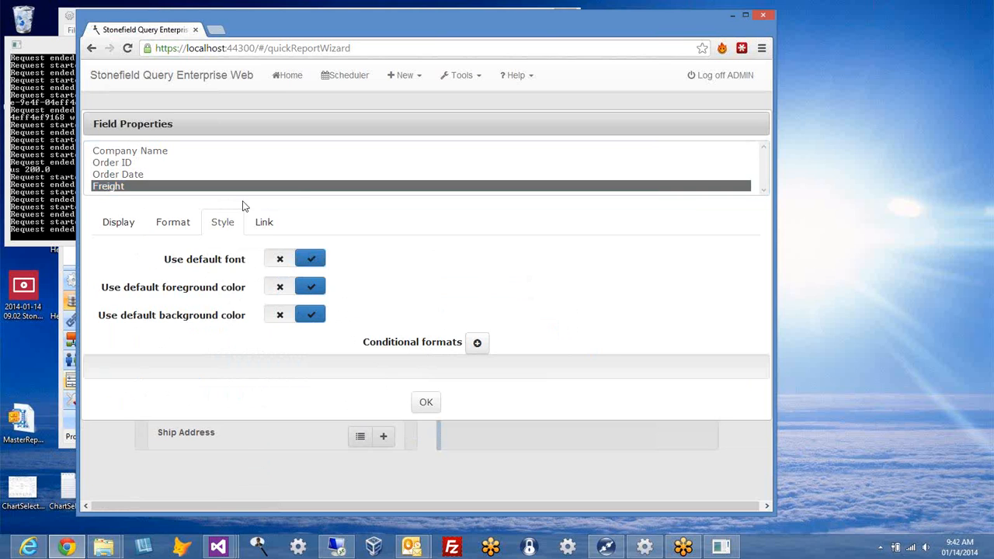
pyautogui.click(264, 231)
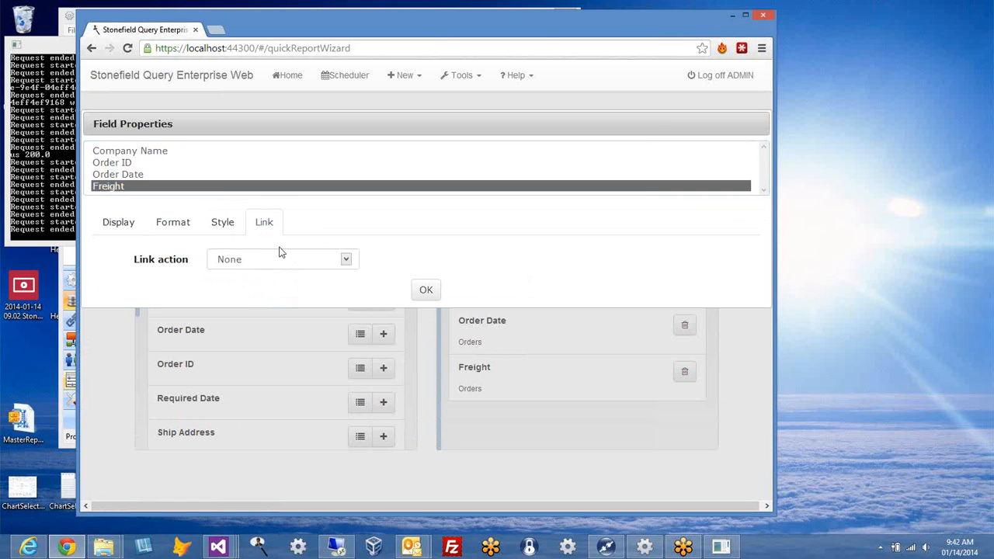
pyautogui.click(426, 291)
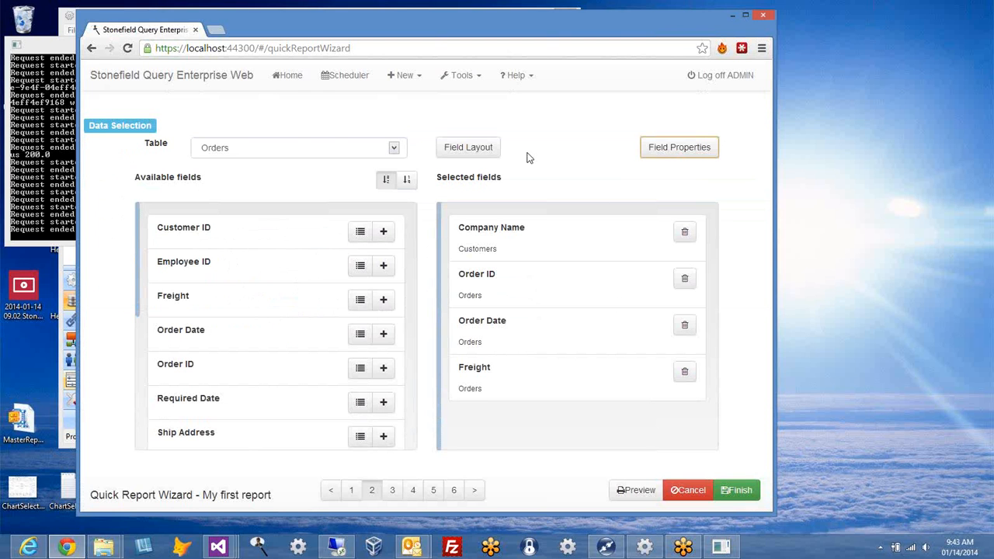
pyautogui.click(487, 156)
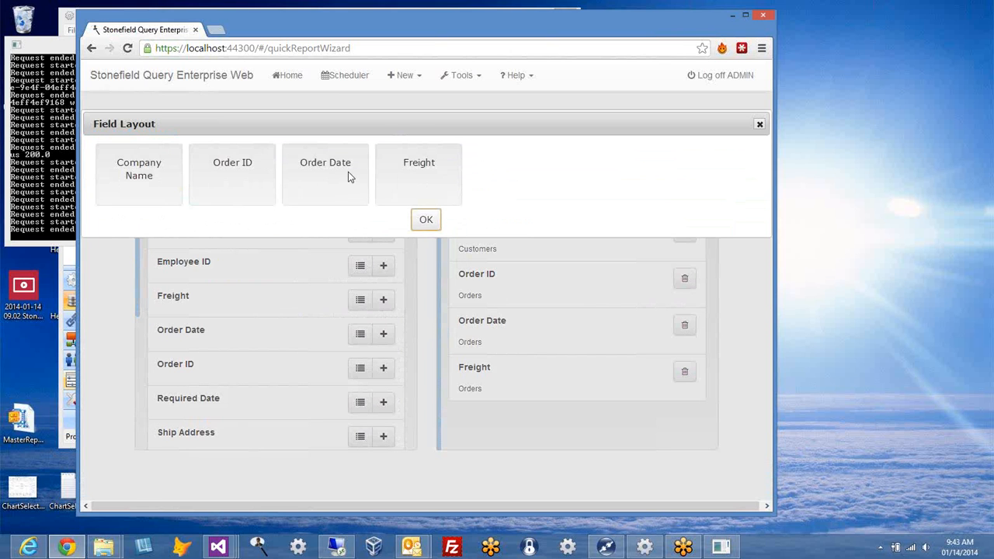
pyautogui.moveTo(349, 187); pyautogui.dragTo(259, 240)
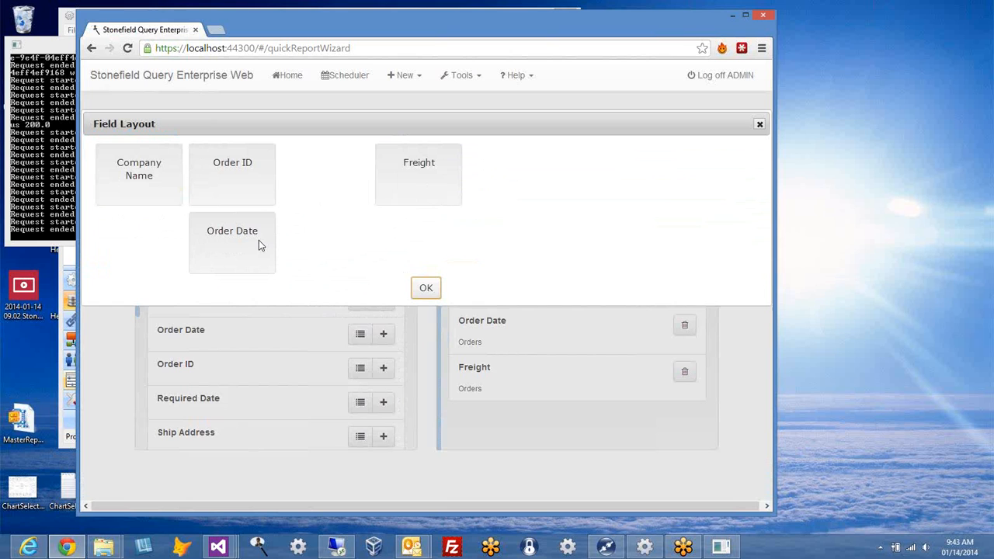
pyautogui.moveTo(258, 240); pyautogui.dragTo(352, 174)
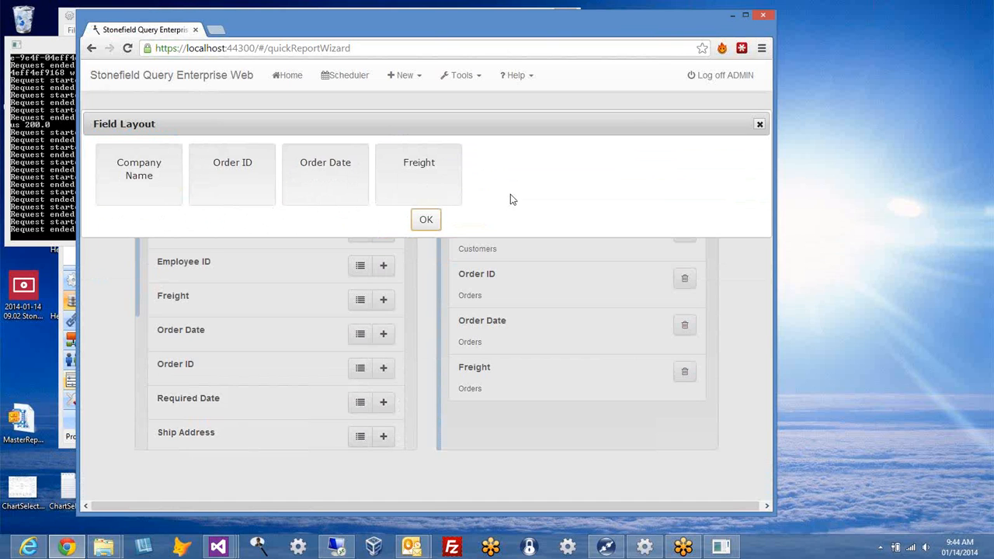
pyautogui.click(423, 220)
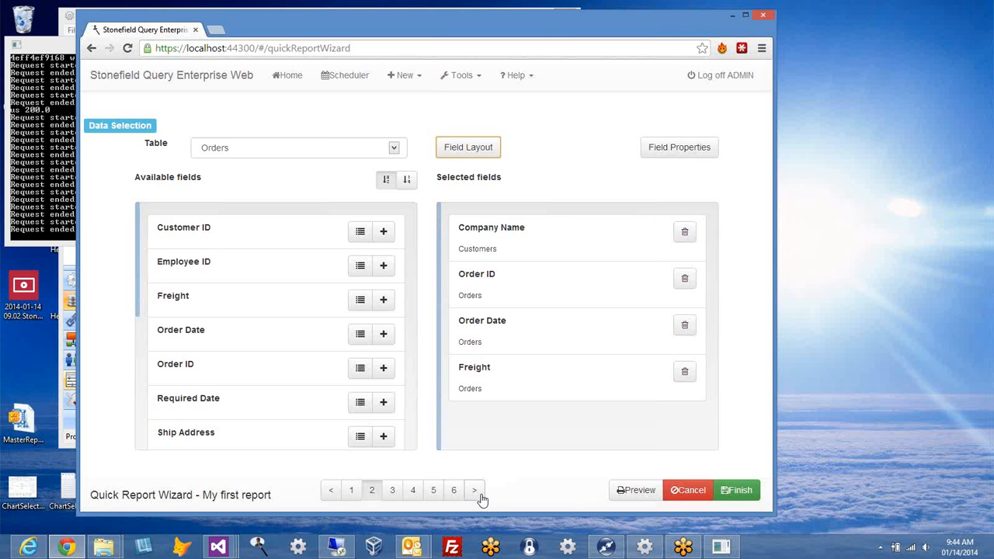
# Step: Group the report by Company Name, reposition Order Date among selected fields, and open the group's options
pyautogui.click(480, 495)
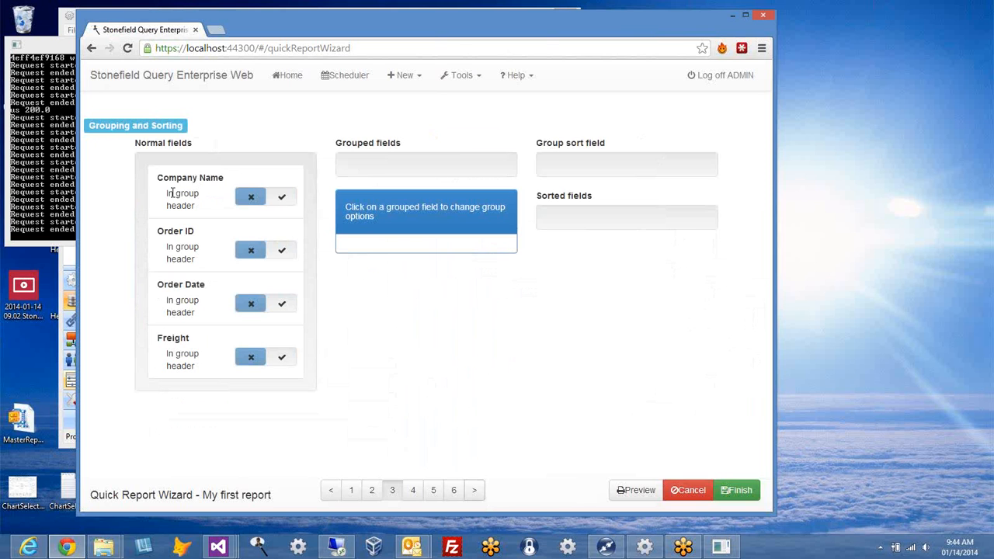
pyautogui.moveTo(178, 193); pyautogui.dragTo(380, 193)
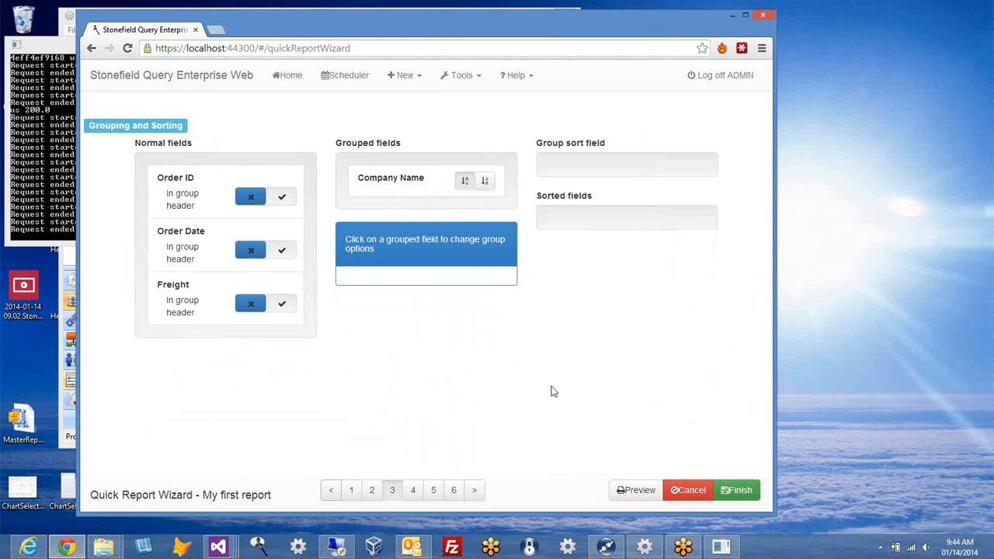
pyautogui.click(340, 491)
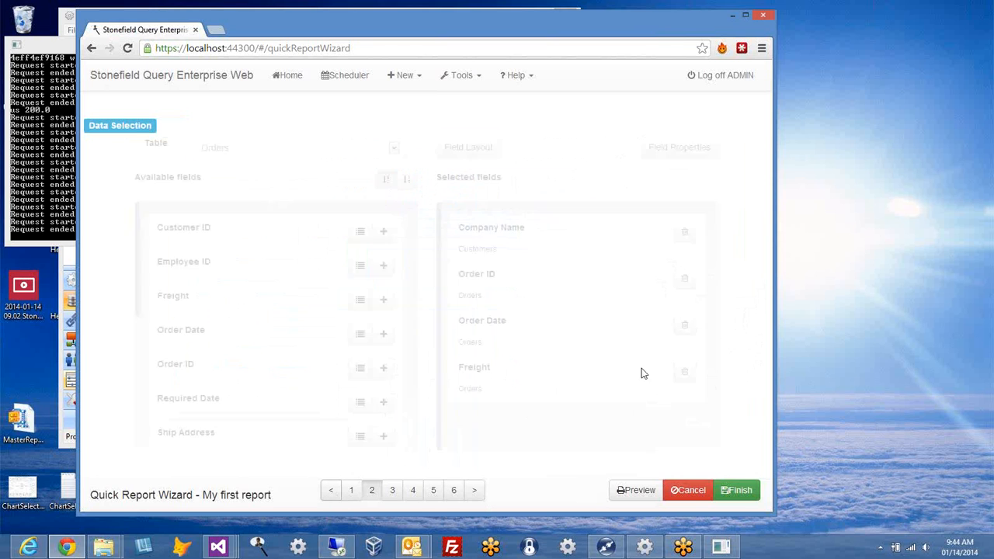
pyautogui.moveTo(550, 341)
pyautogui.mouseDown()
pyautogui.moveTo(559, 291)
pyautogui.moveTo(546, 406)
pyautogui.moveTo(545, 293)
pyautogui.moveTo(565, 342)
pyautogui.mouseUp()
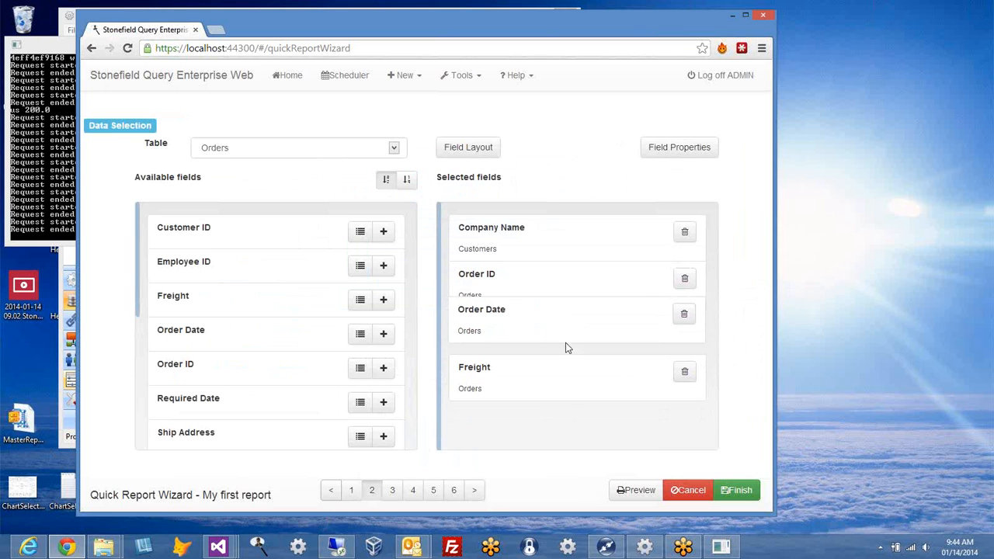
pyautogui.click(474, 490)
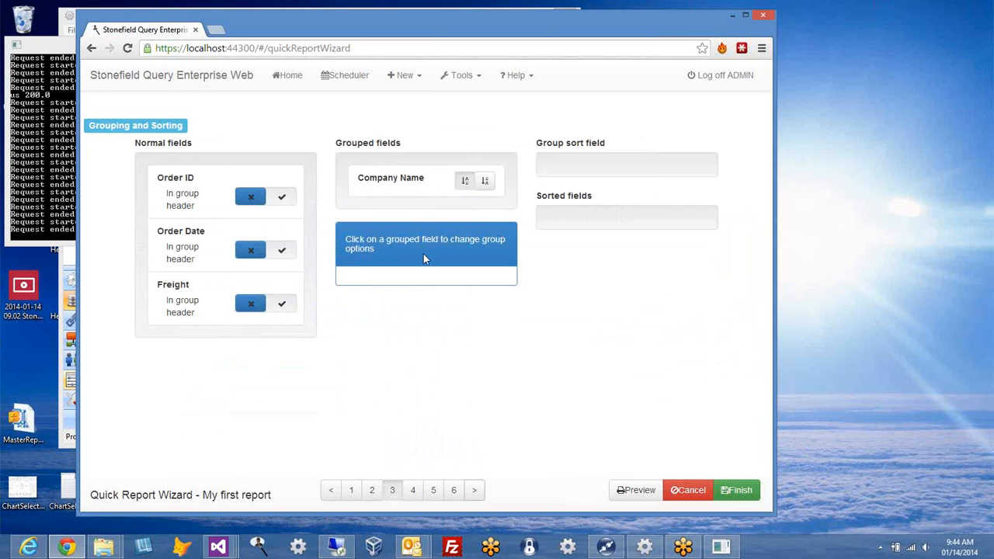
pyautogui.click(402, 183)
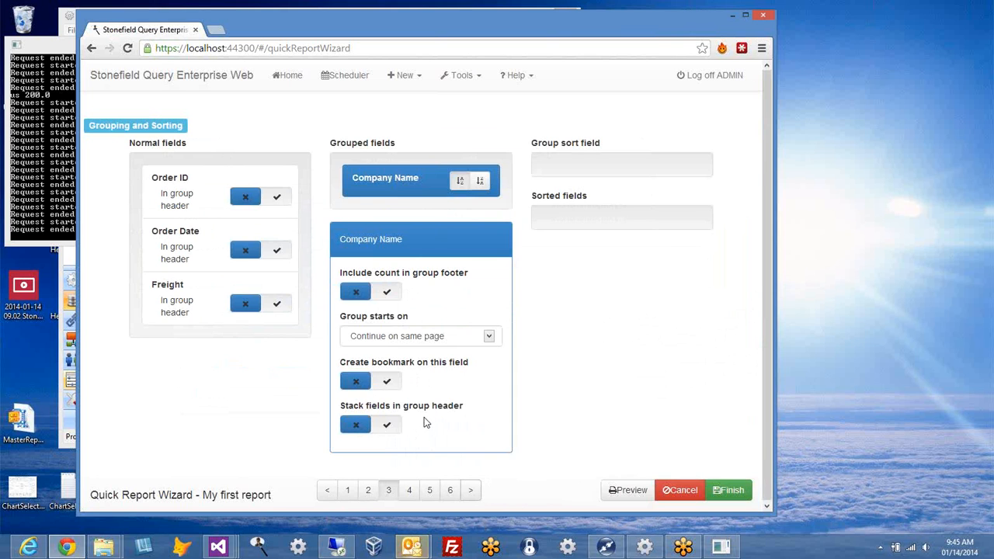
# Step: Leave the group start setting unchanged, sort by Order Date, and preview the 36-page grouped report
pyautogui.click(490, 336)
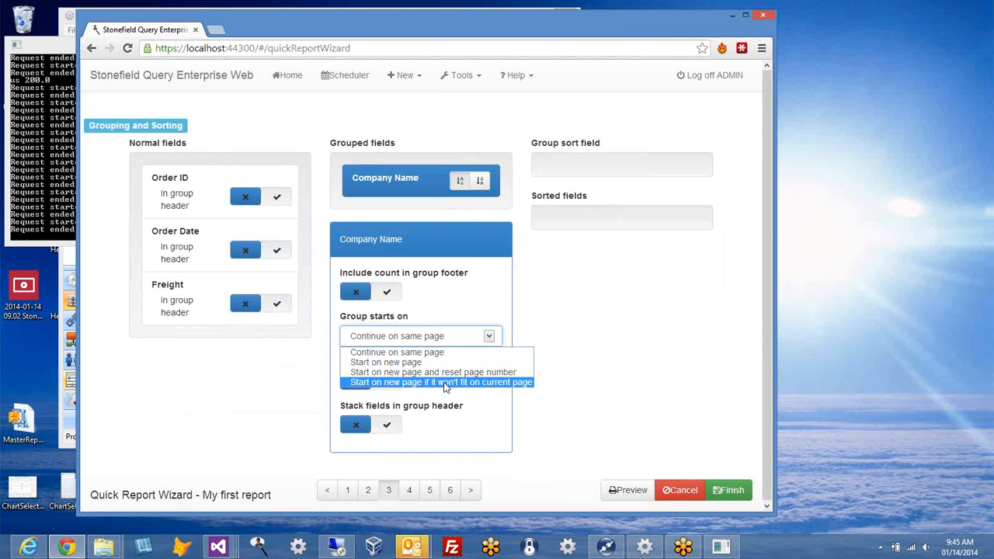
pyautogui.click(594, 285)
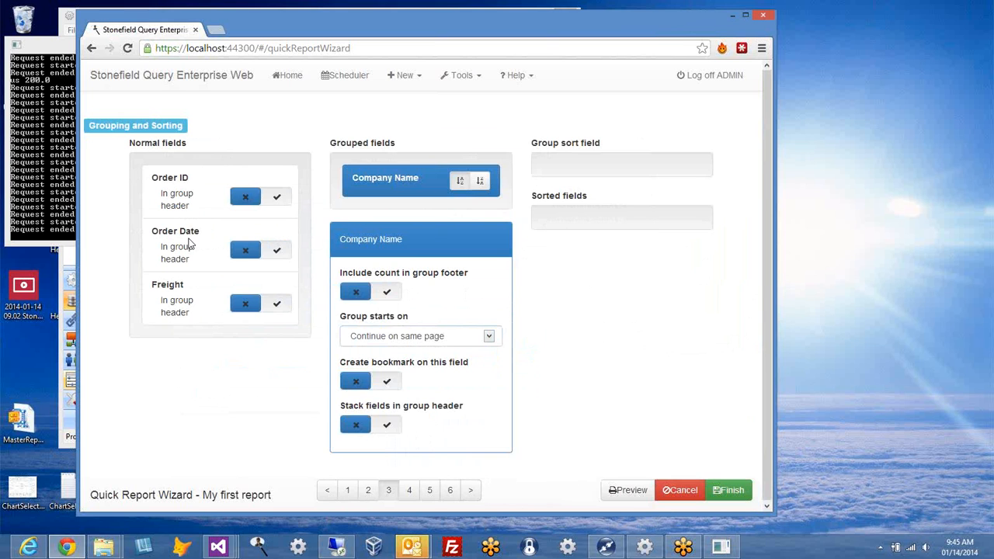
pyautogui.moveTo(184, 246); pyautogui.dragTo(597, 237)
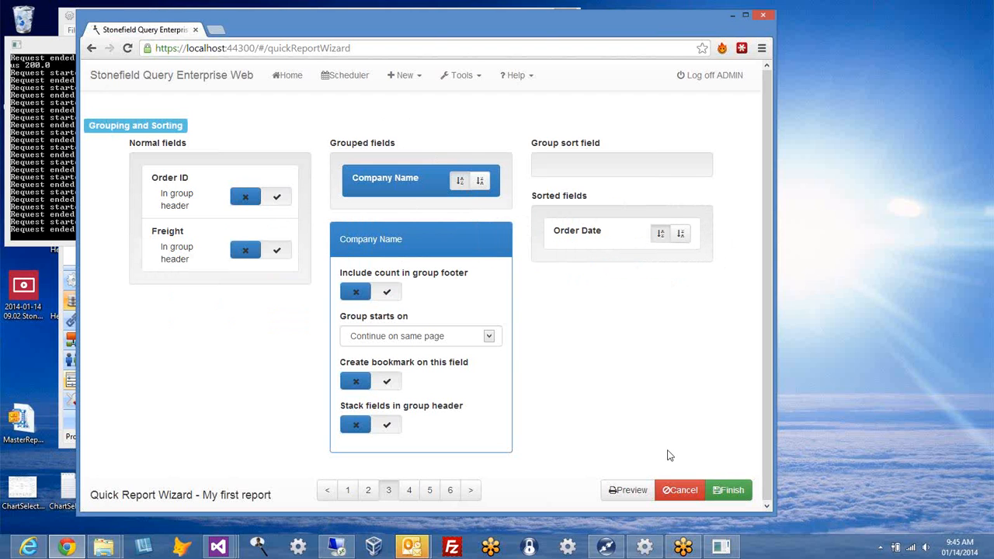
pyautogui.click(622, 496)
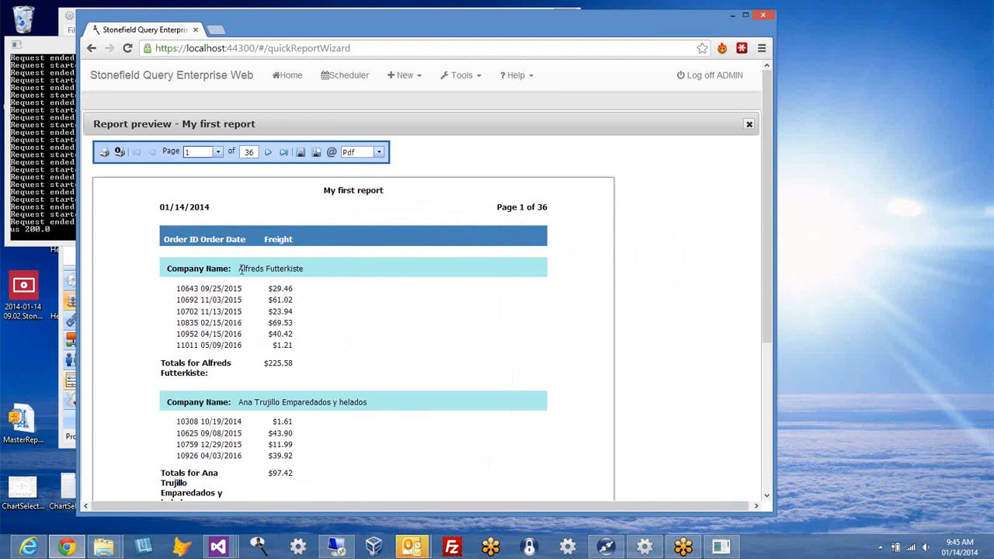
# Step: Highlight the first company's freight total and order rows in the preview, then close it
pyautogui.moveTo(263, 363); pyautogui.dragTo(306, 362)
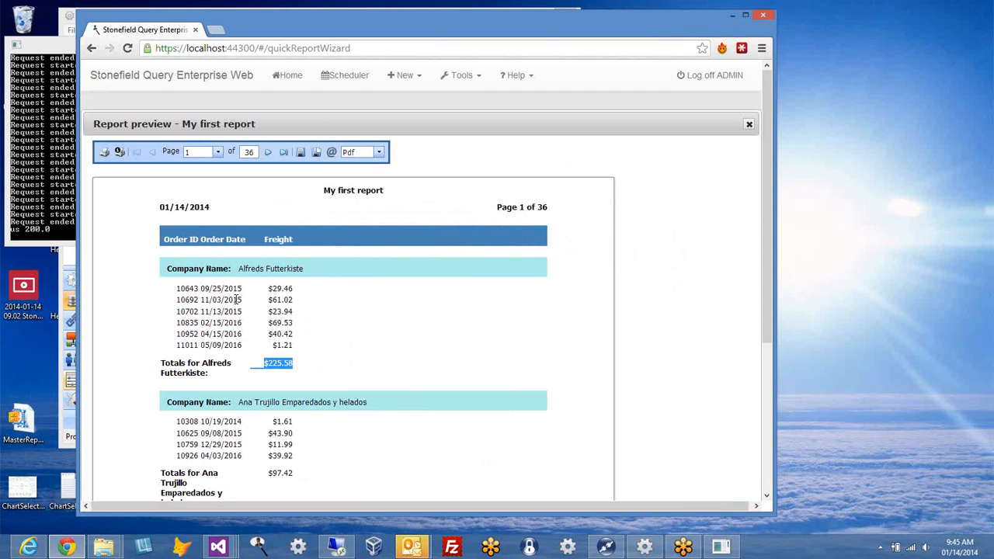
pyautogui.moveTo(244, 289); pyautogui.dragTo(226, 301)
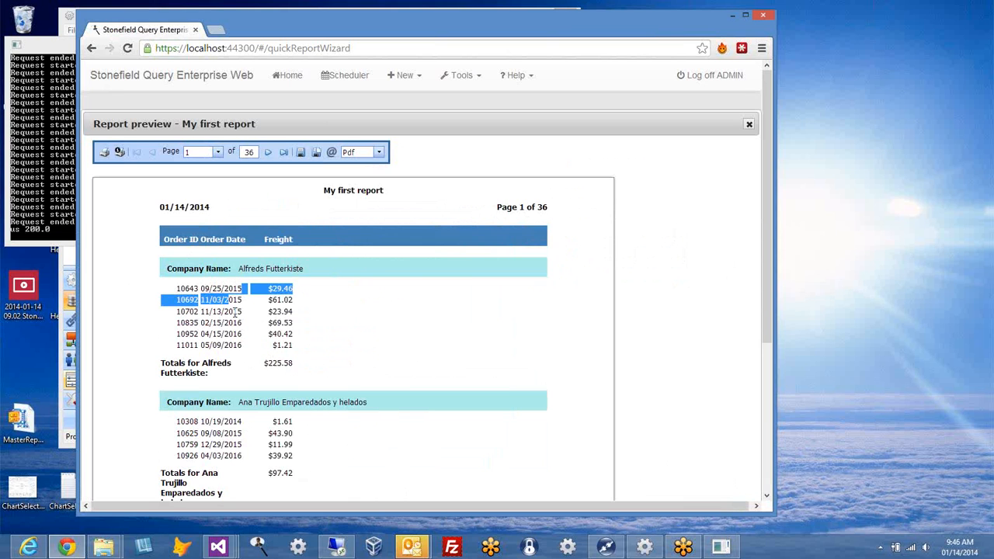
pyautogui.click(341, 330)
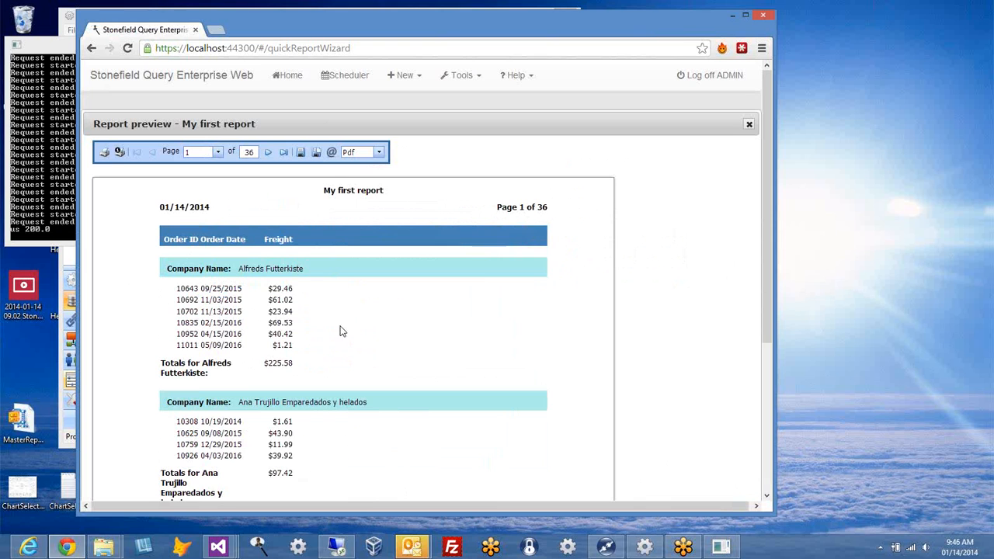
pyautogui.click(748, 127)
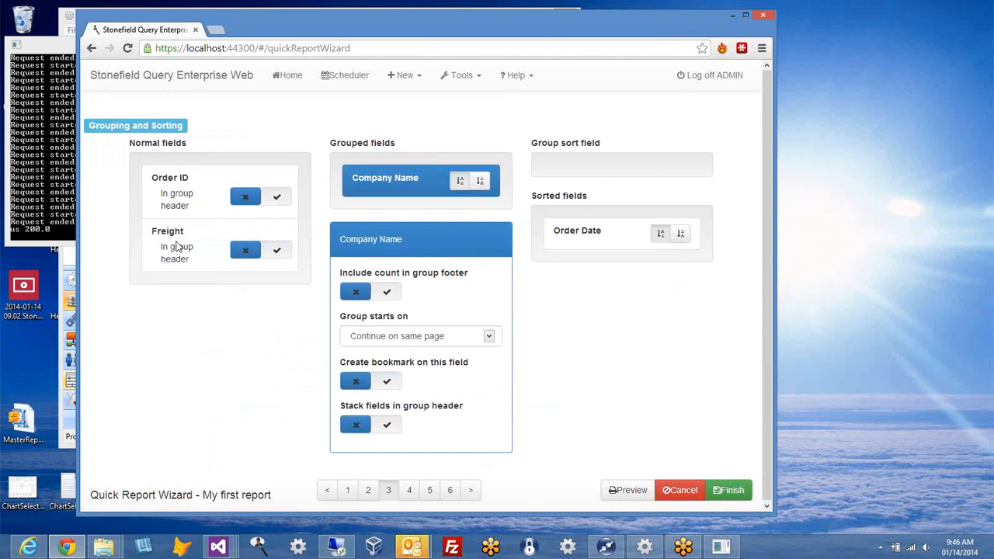
# Step: Sort the company groups by Freight with Sum summary and preview the 35-page report
pyautogui.moveTo(164, 245); pyautogui.dragTo(571, 181)
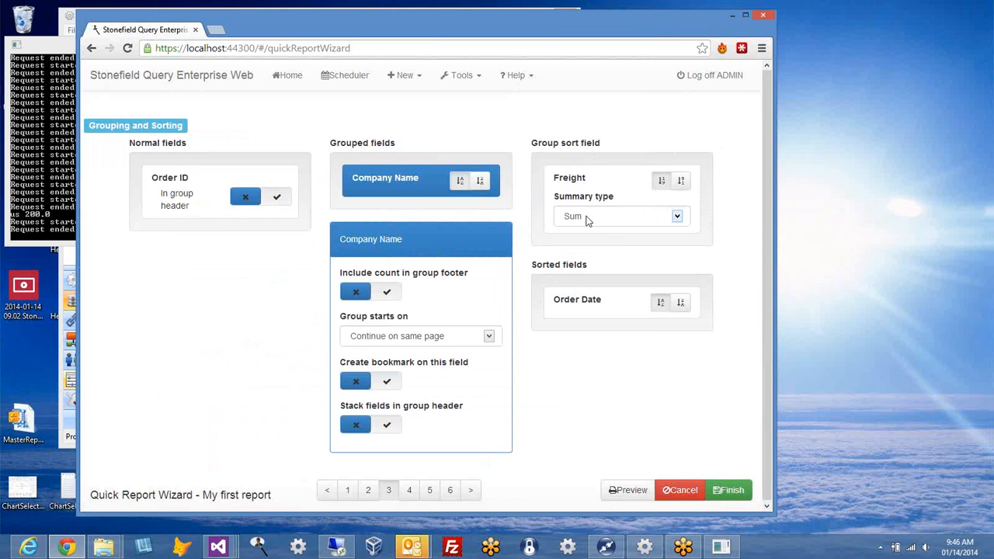
pyautogui.click(679, 220)
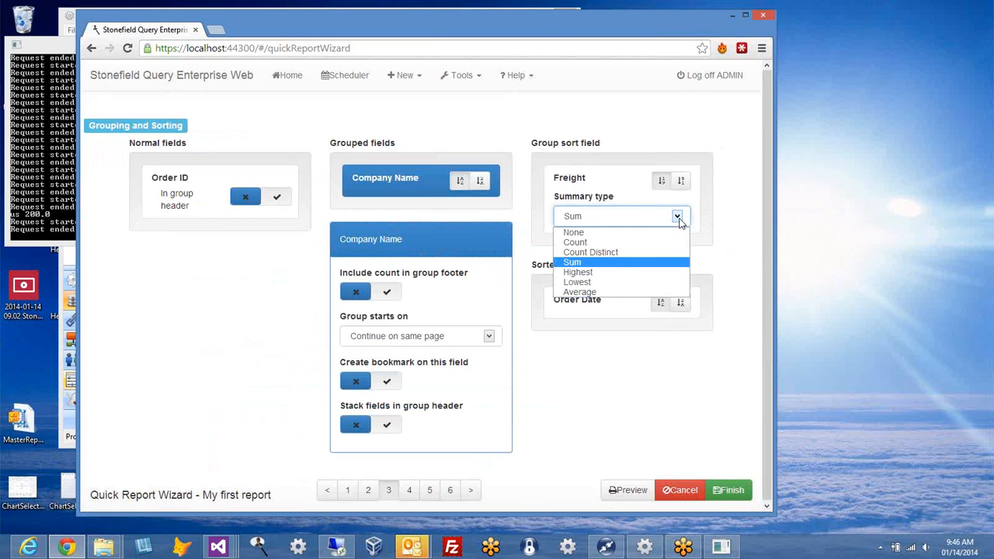
pyautogui.click(637, 201)
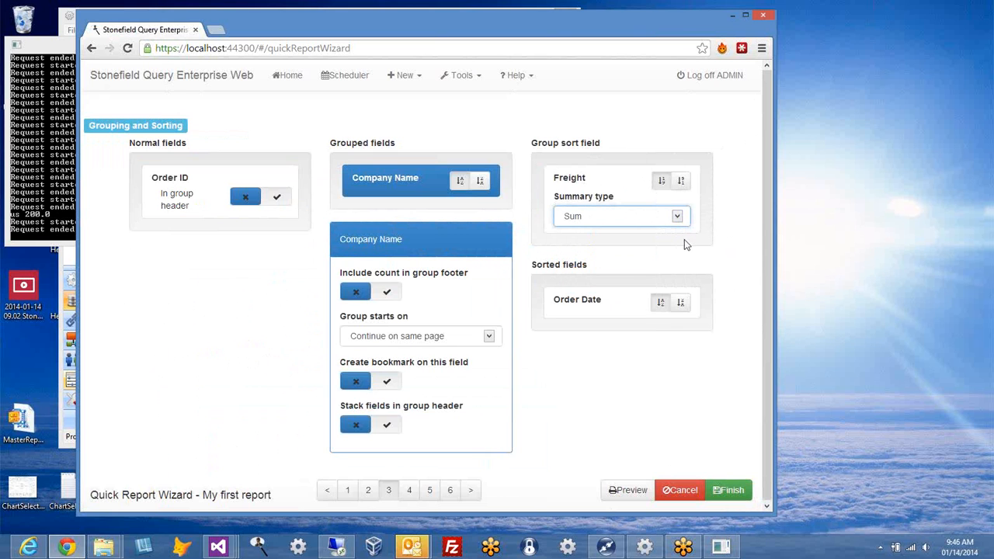
pyautogui.click(622, 490)
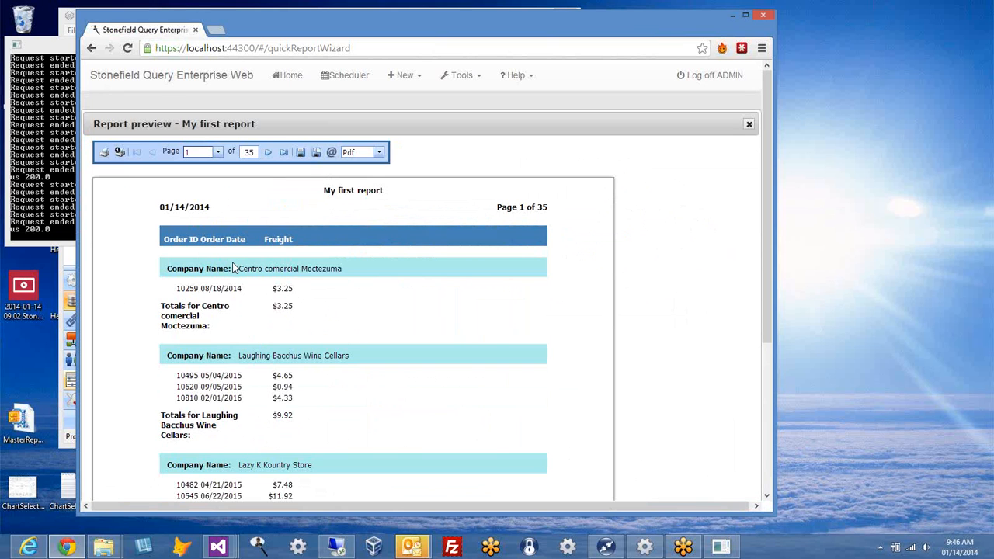
# Step: Check company freight totals through page 35, ending at Save-a-lot Markets $6,683.70, then close the preview
pyautogui.moveTo(270, 306); pyautogui.dragTo(299, 306)
pyautogui.moveTo(272, 415); pyautogui.dragTo(309, 418)
pyautogui.click(284, 151)
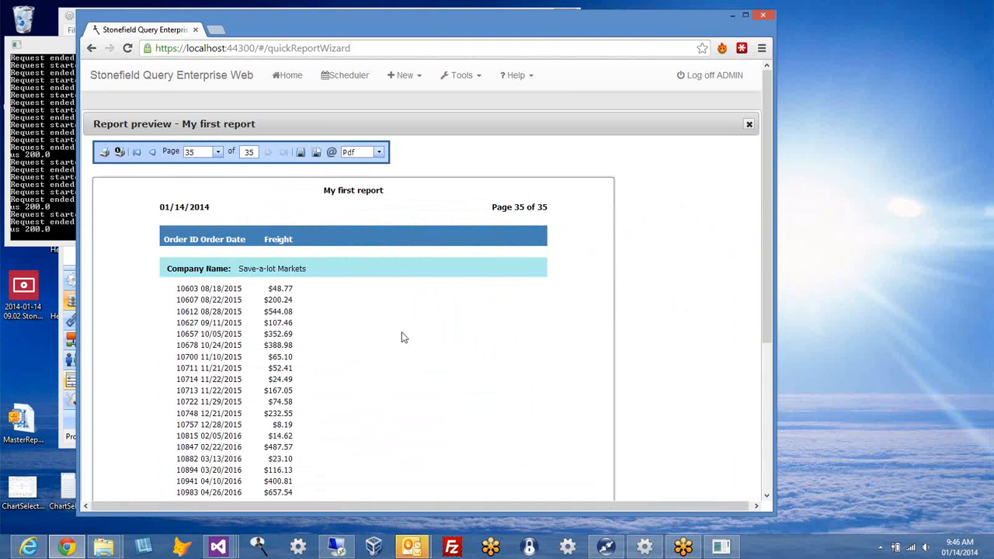
pyautogui.scroll(-3, 401, 333)
pyautogui.scroll(2, 388, 357)
pyautogui.moveTo(259, 456); pyautogui.dragTo(367, 452)
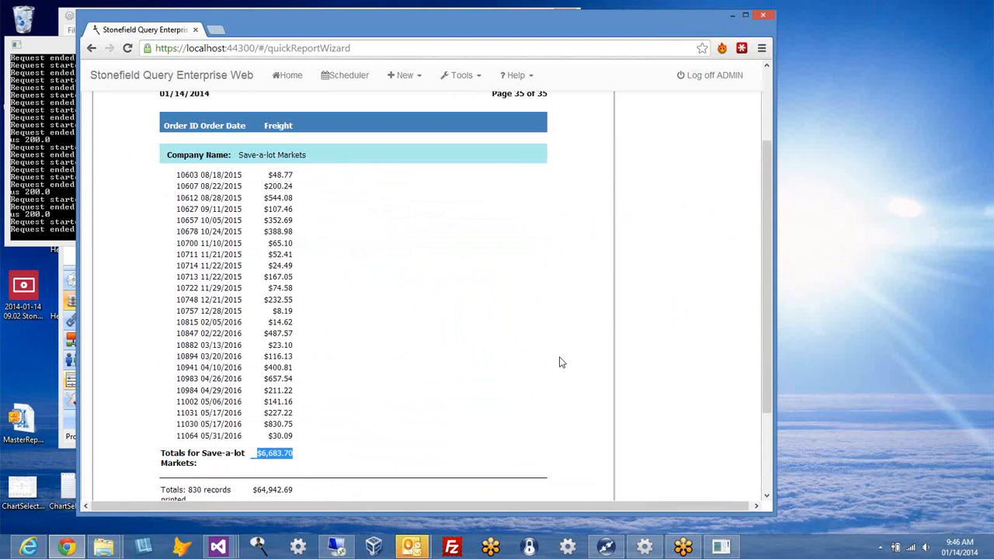
pyautogui.scroll(3, 562, 363)
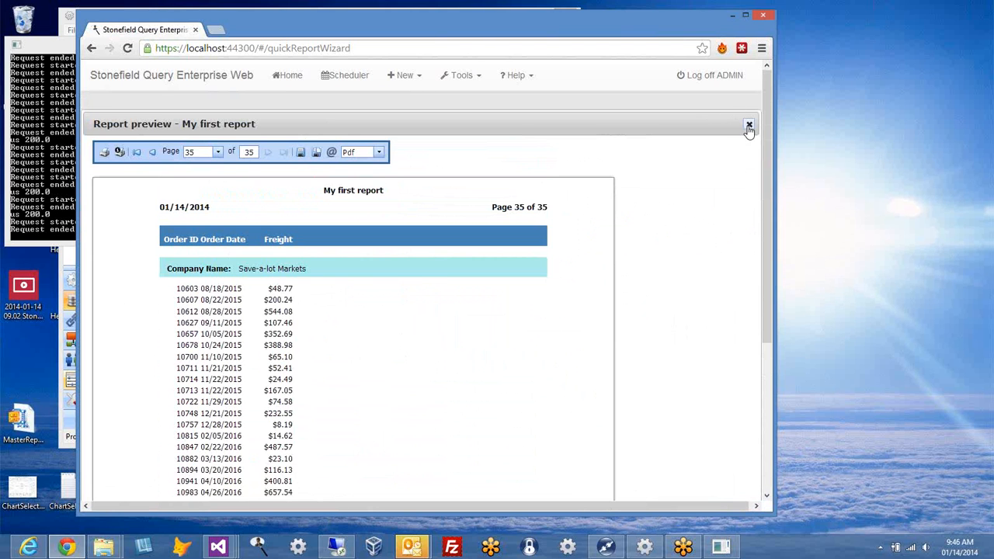
pyautogui.click(738, 129)
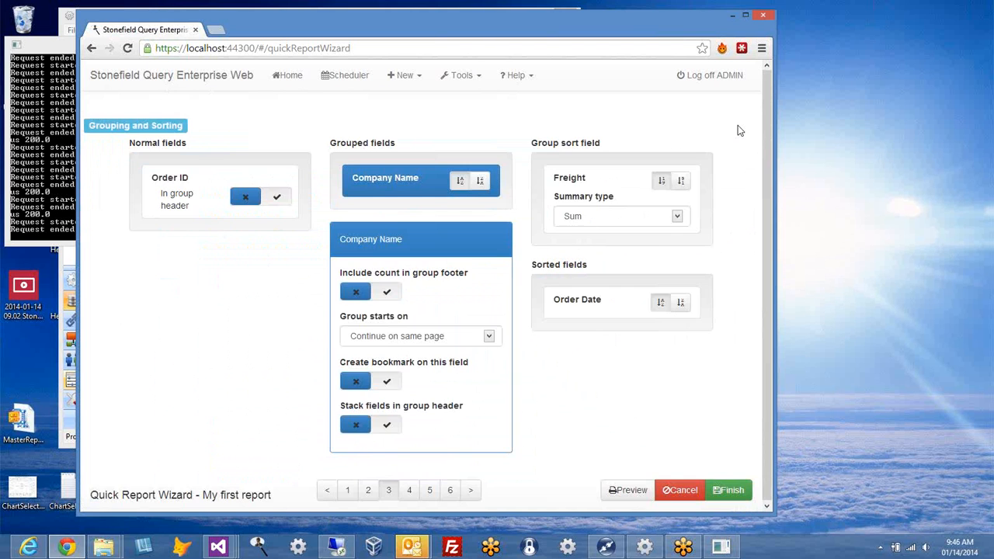
# Step: Toggle Order ID in the group header on and back off, keeping Company Name, then advance to Filtering
pyautogui.click(277, 199)
pyautogui.click(265, 224)
pyautogui.click(266, 224)
pyautogui.click(247, 200)
pyautogui.click(472, 491)
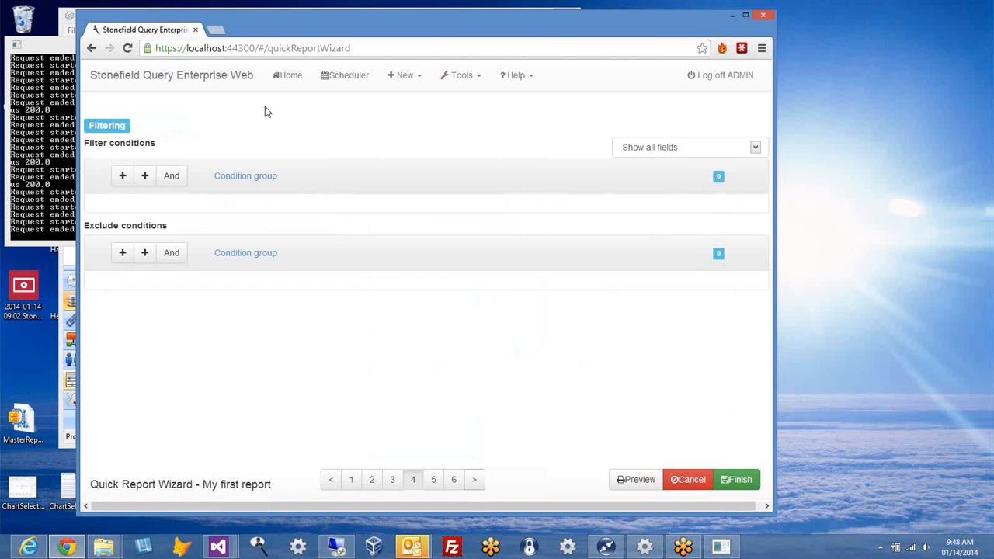
# Step: Add a nested condition group holding a new filter condition, leaving the connection at And
pyautogui.click(172, 176)
pyautogui.click(174, 177)
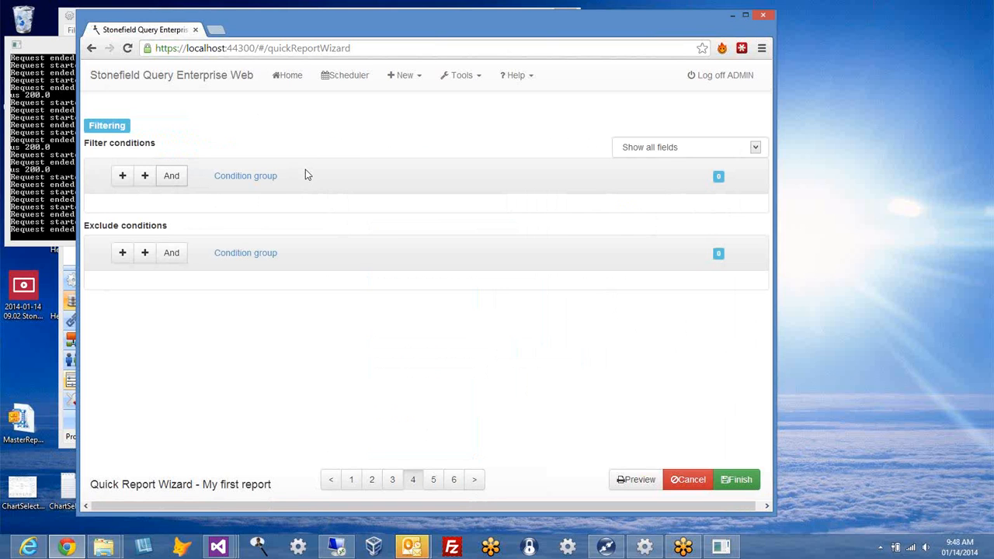
pyautogui.click(145, 177)
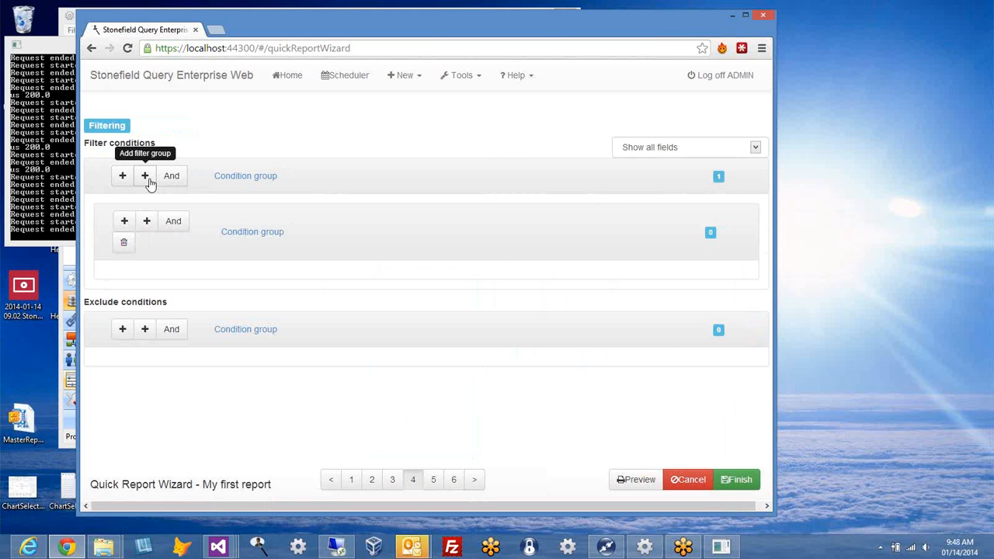
pyautogui.click(124, 220)
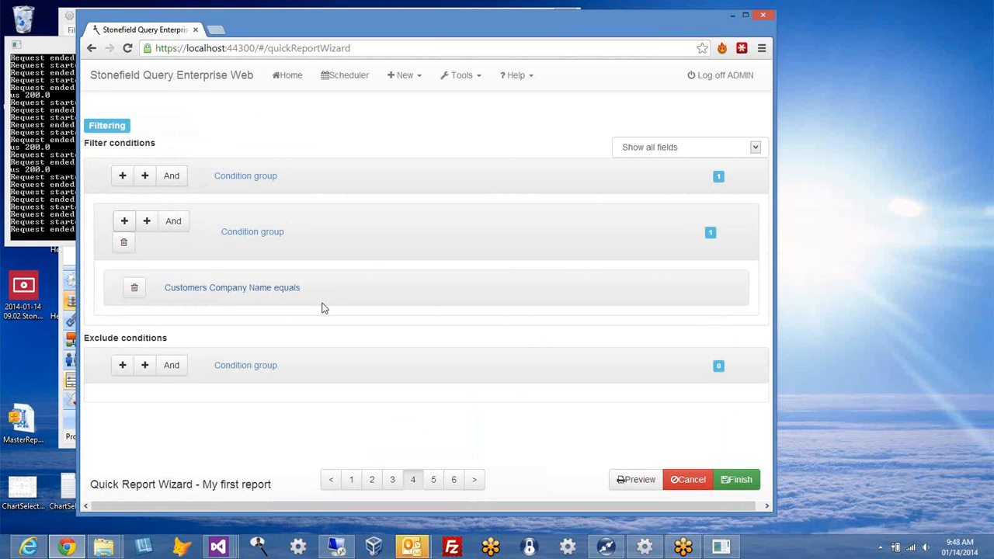
pyautogui.click(217, 292)
# Step: Set the condition to Customers City equals Berlin
pyautogui.click(332, 329)
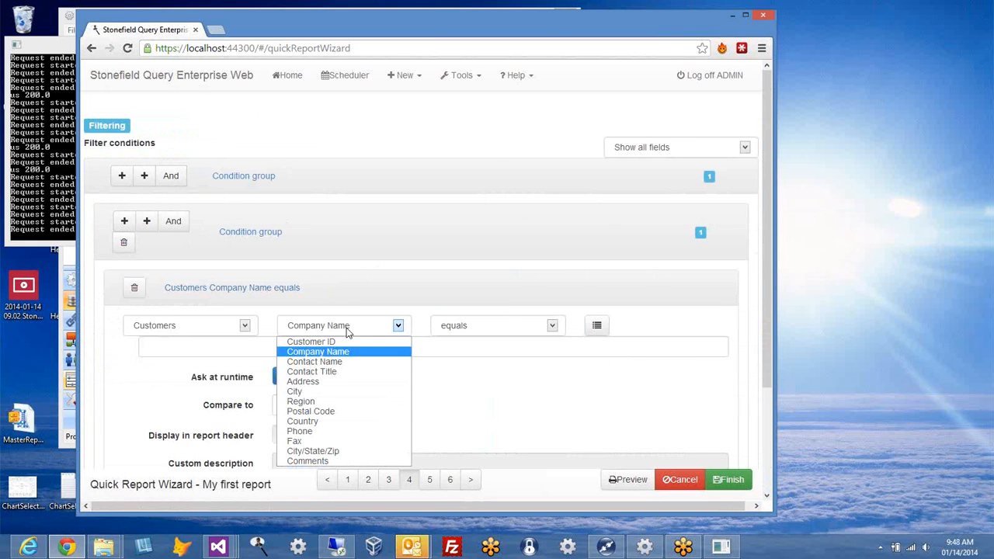
pyautogui.click(365, 389)
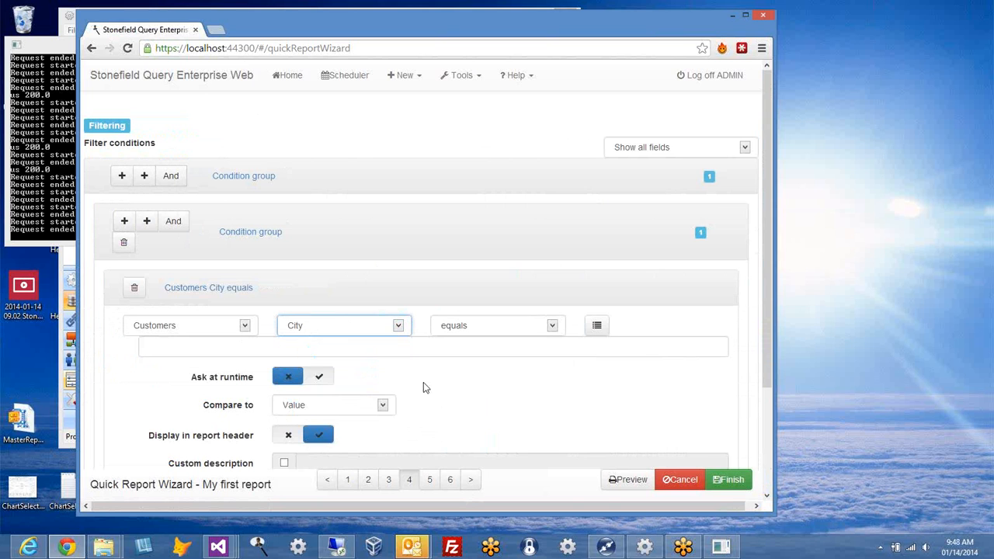
pyautogui.click(552, 327)
pyautogui.click(552, 327)
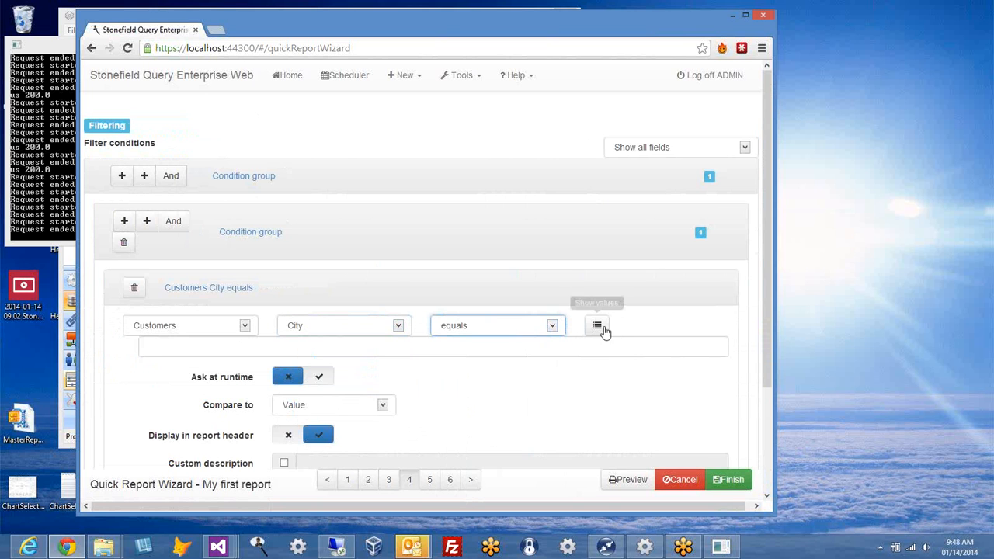
pyautogui.click(596, 325)
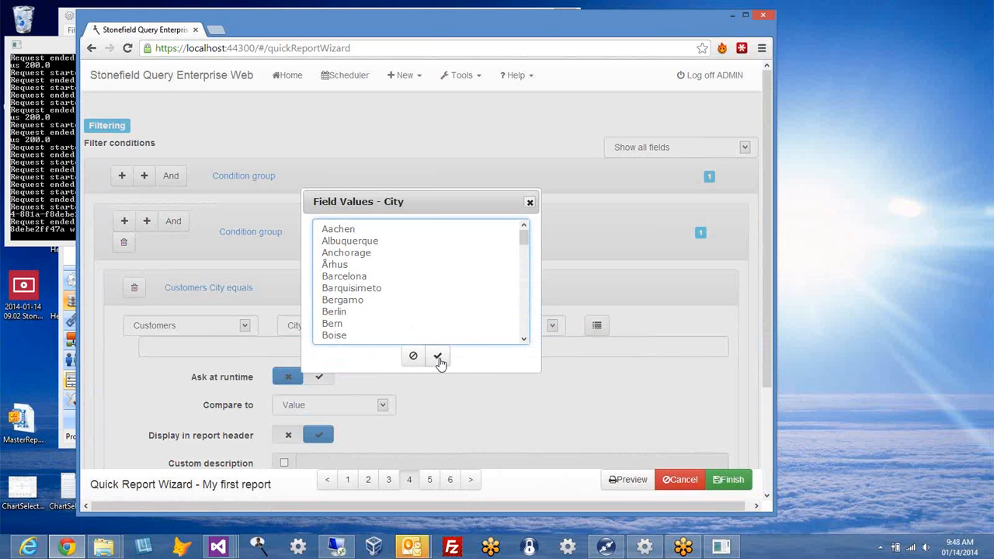
pyautogui.click(438, 356)
pyautogui.click(298, 342)
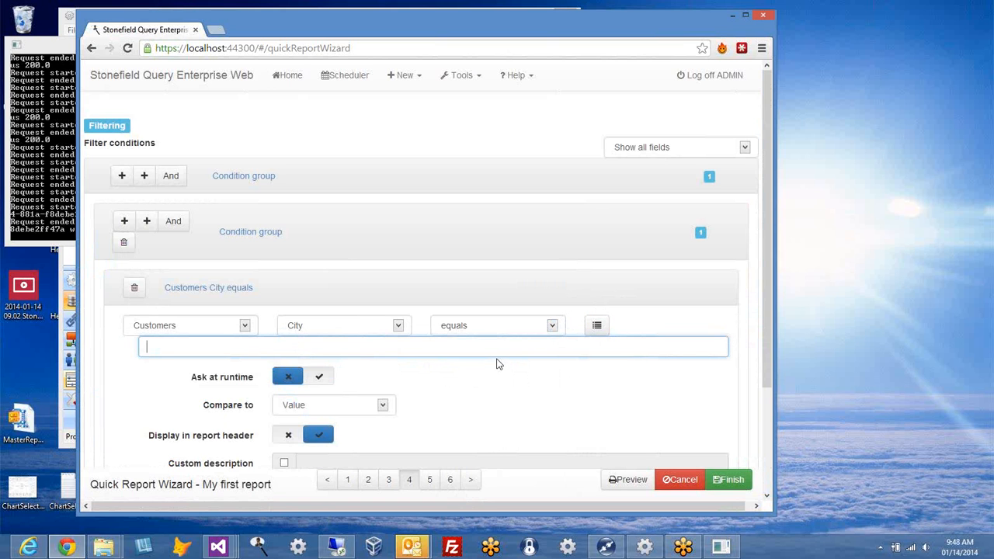
pyautogui.write('Ber')
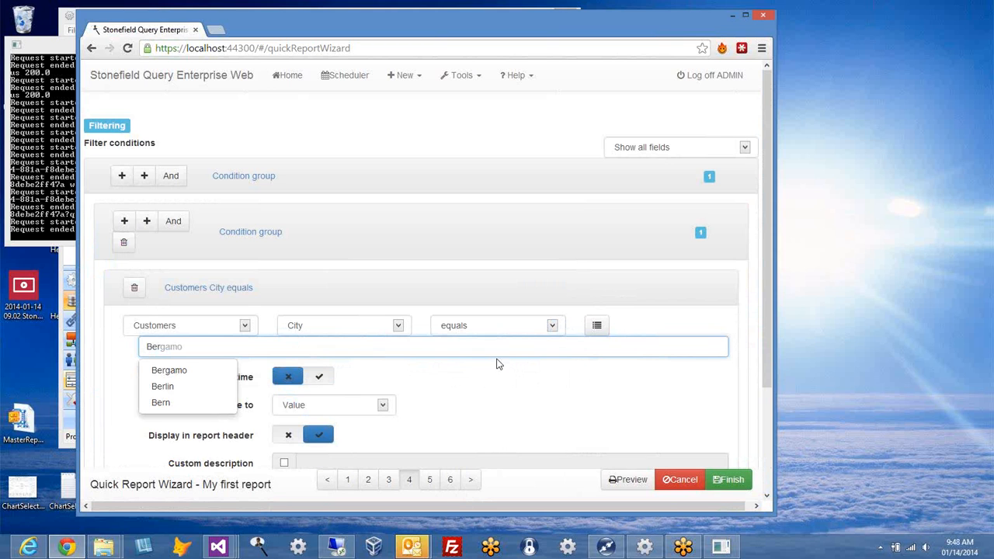
pyautogui.press('Down')
pyautogui.press('Down')
pyautogui.press('Return')
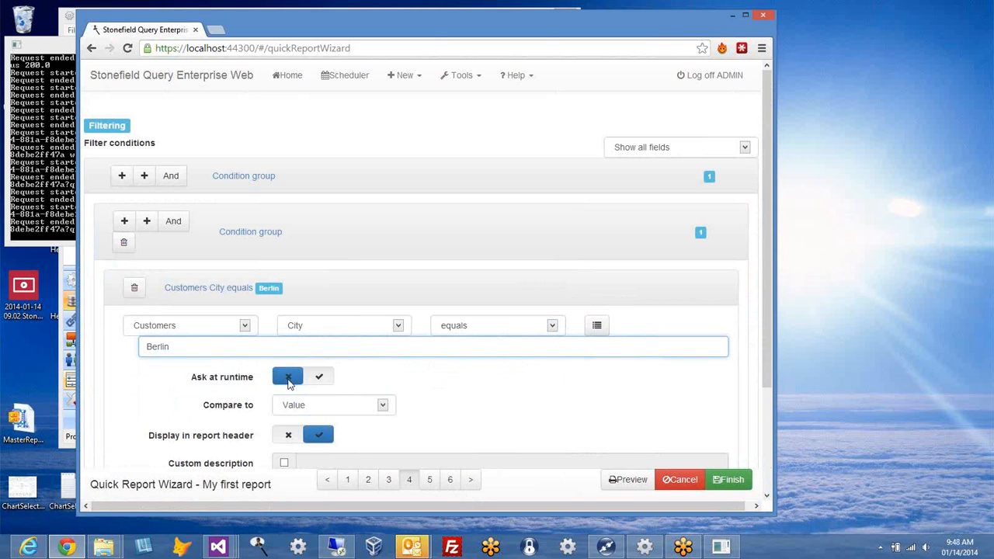
# Step: Keep comparing against a fixed Value, preview the one-page Berlin report, and close it
pyautogui.click(383, 404)
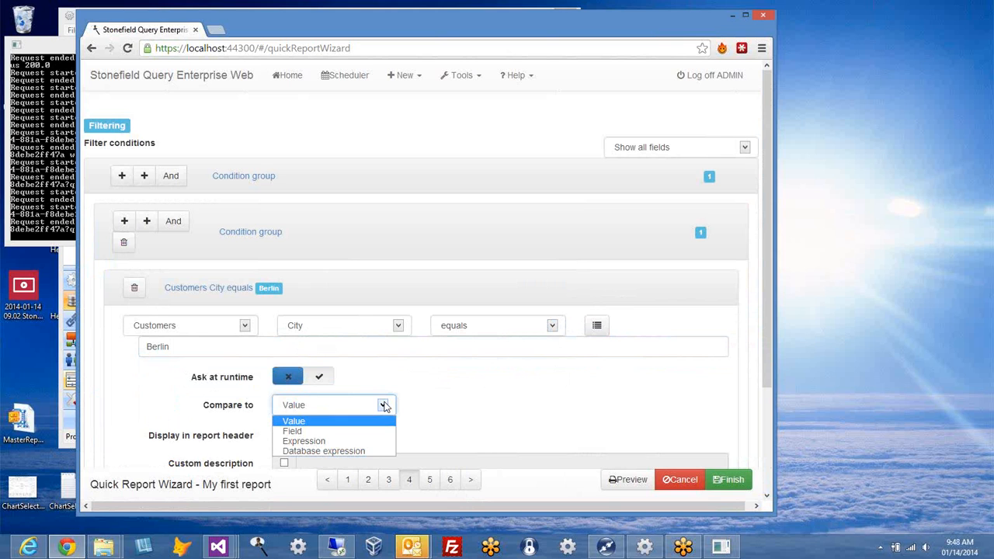
pyautogui.click(411, 420)
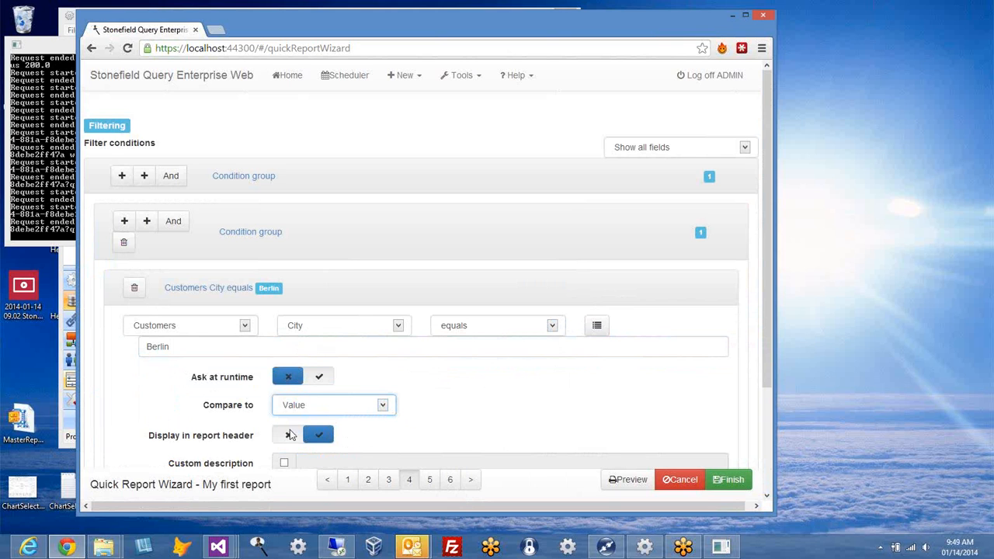
pyautogui.click(526, 422)
pyautogui.scroll(-2, 526, 422)
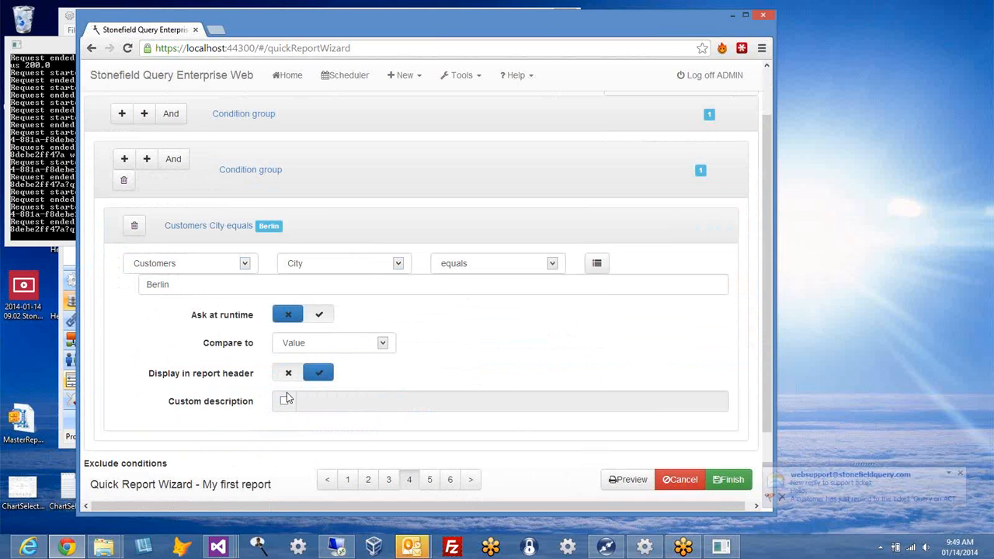
pyautogui.click(635, 481)
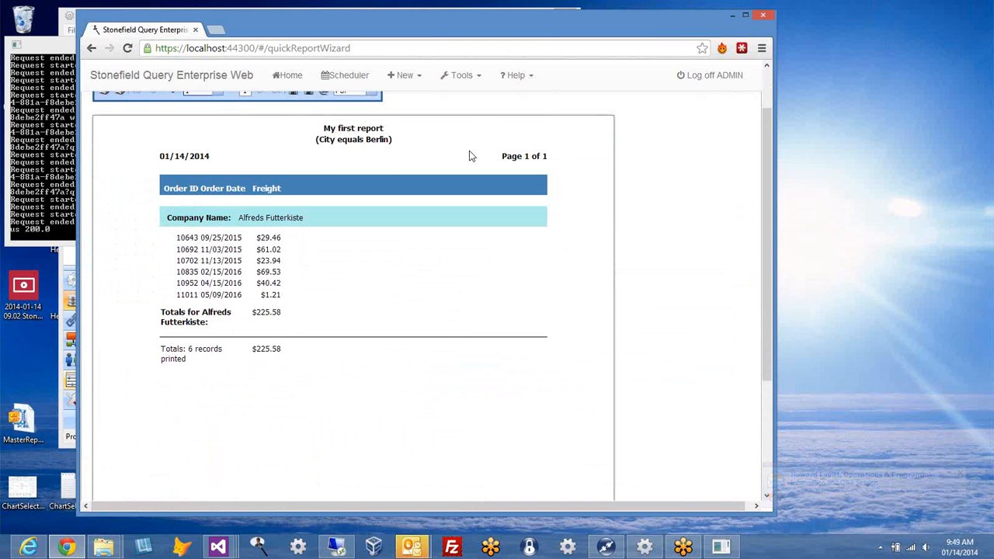
pyautogui.scroll(1, 469, 155)
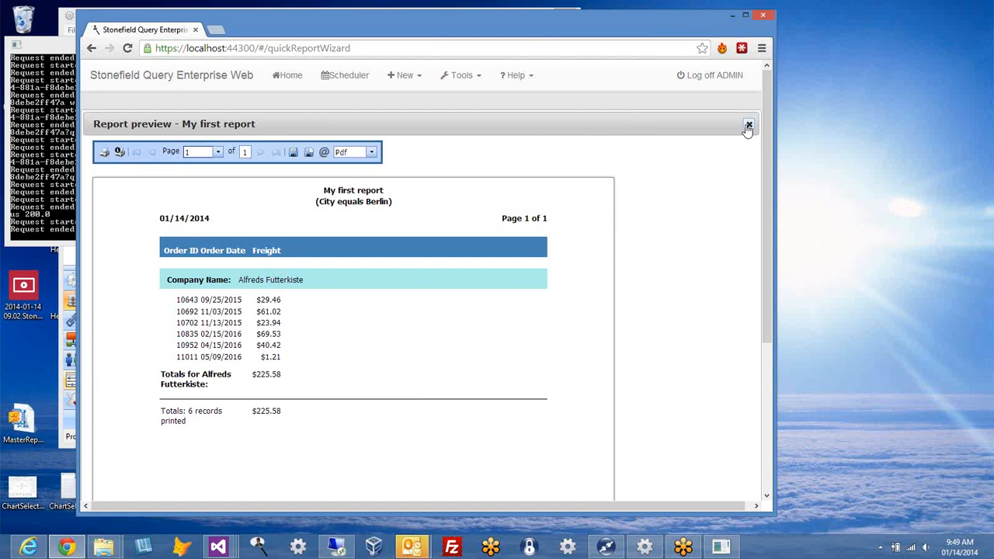
pyautogui.click(749, 124)
pyautogui.scroll(-2, 379, 297)
# Step: Enter 'Berlin Customers' as the condition's custom description and preview it in the report header
pyautogui.click(284, 339)
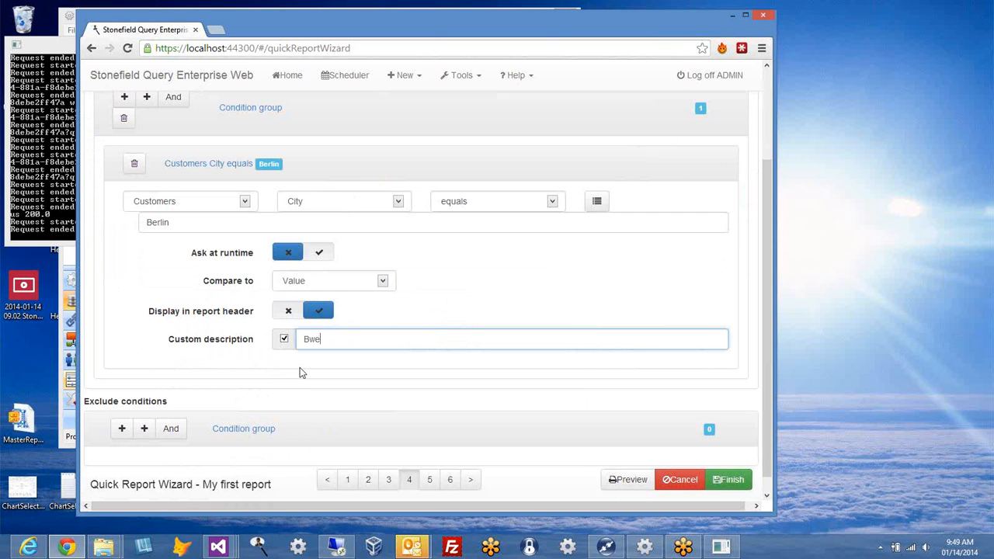
pyautogui.write('Berlin  Customers')
pyautogui.hotkey('ctrl', 'Left')
pyautogui.press('BackSpace')
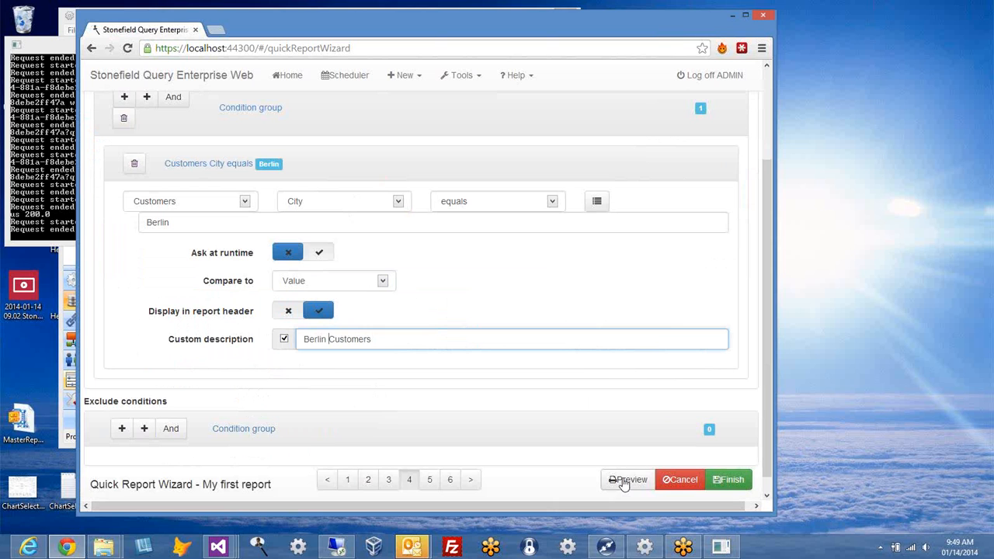
pyautogui.click(627, 479)
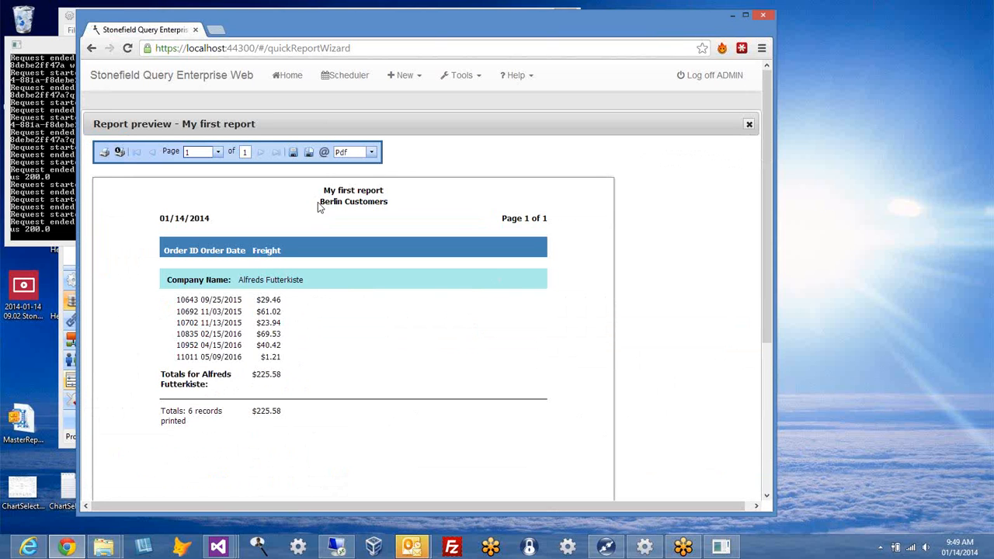
pyautogui.moveTo(320, 200); pyautogui.dragTo(410, 211)
pyautogui.click(443, 213)
pyautogui.click(749, 125)
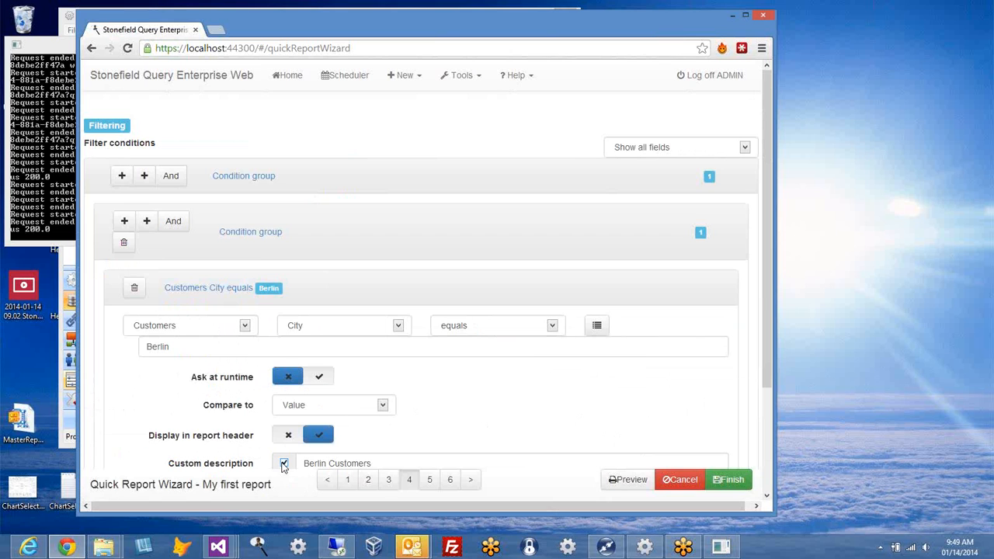
# Step: Switch the Berlin condition's custom description back off
pyautogui.scroll(-1, 371, 440)
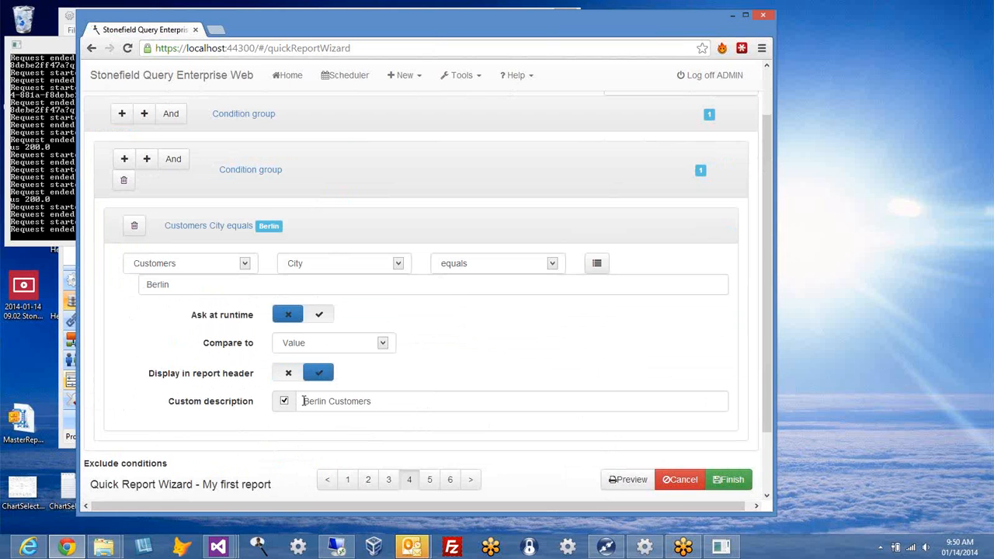
pyautogui.moveTo(303, 401)
pyautogui.mouseDown()
pyautogui.moveTo(328, 402)
pyautogui.moveTo(304, 403)
pyautogui.mouseUp()
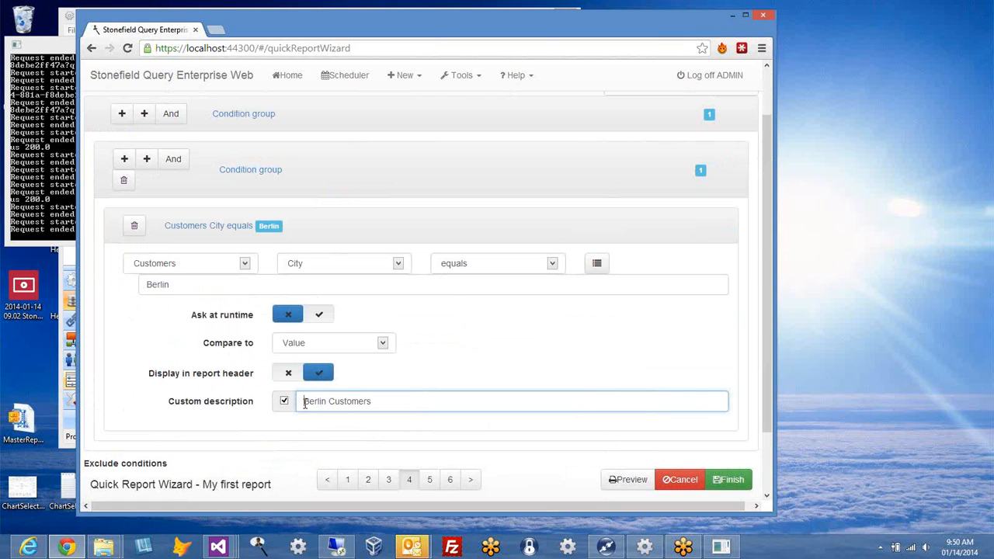
pyautogui.click(284, 400)
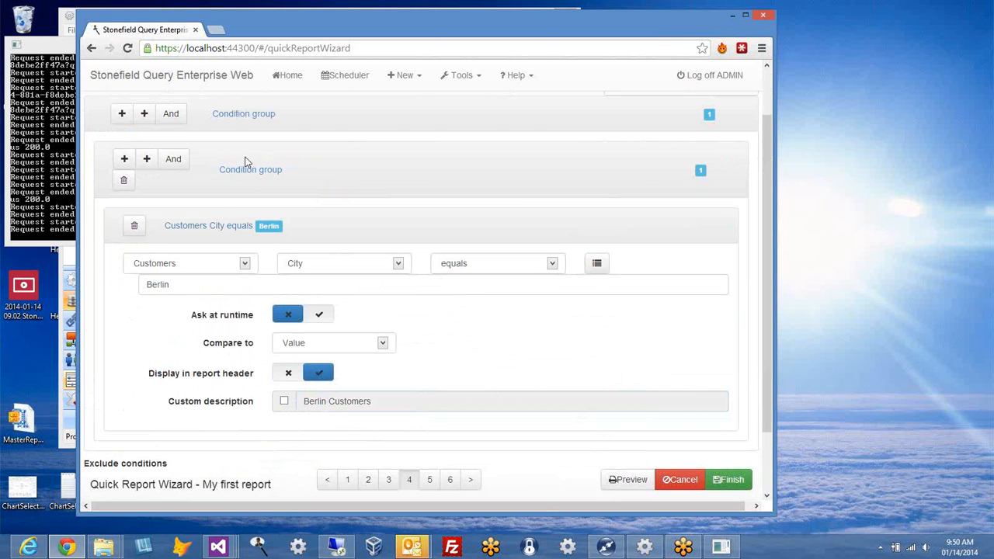
# Step: Add an Or-combined second condition, Customers City equals San Francisco, and preview both cities
pyautogui.click(172, 162)
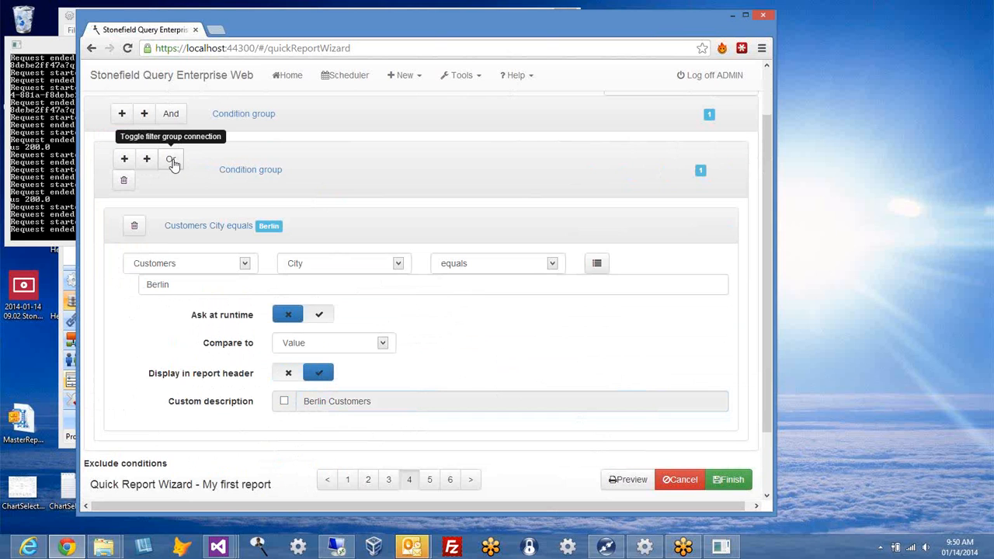
pyautogui.click(125, 160)
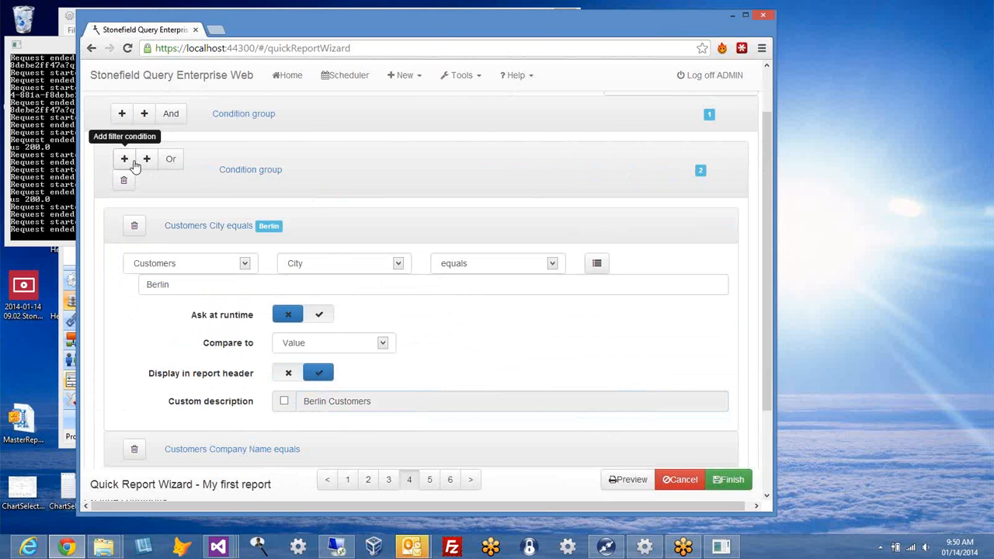
pyautogui.scroll(-3, 315, 372)
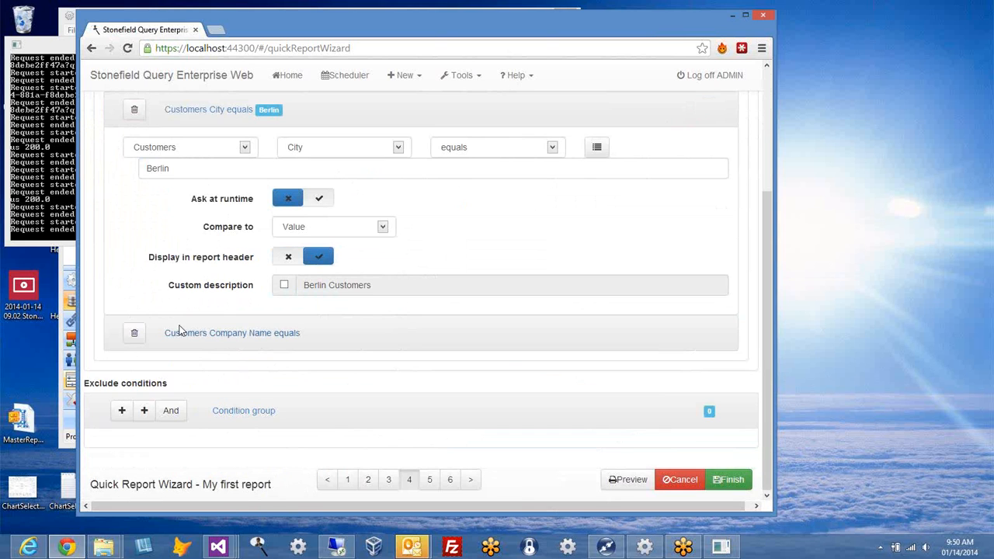
pyautogui.click(226, 339)
pyautogui.click(377, 376)
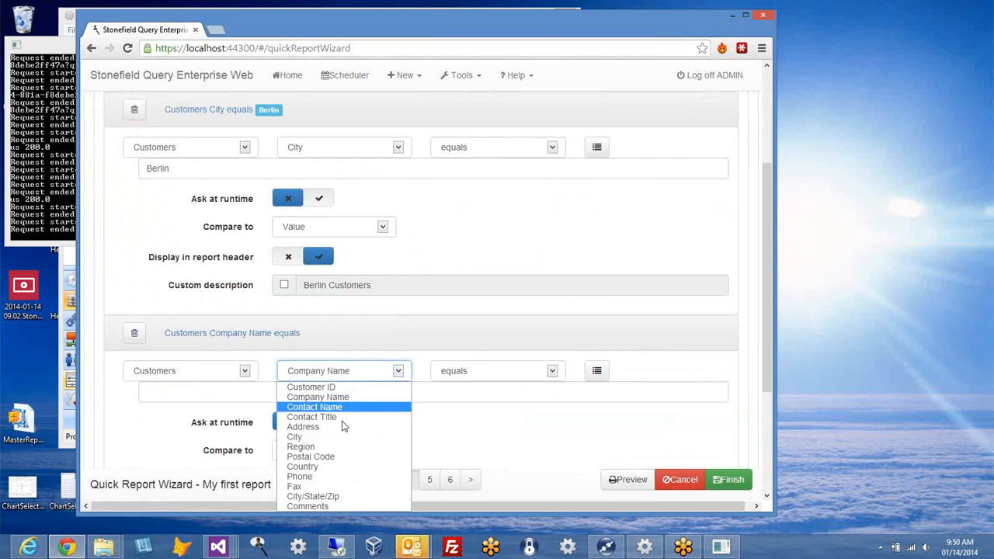
pyautogui.click(343, 436)
pyautogui.click(249, 394)
pyautogui.write('San')
pyautogui.press('Down')
pyautogui.press('Down')
pyautogui.press('Return')
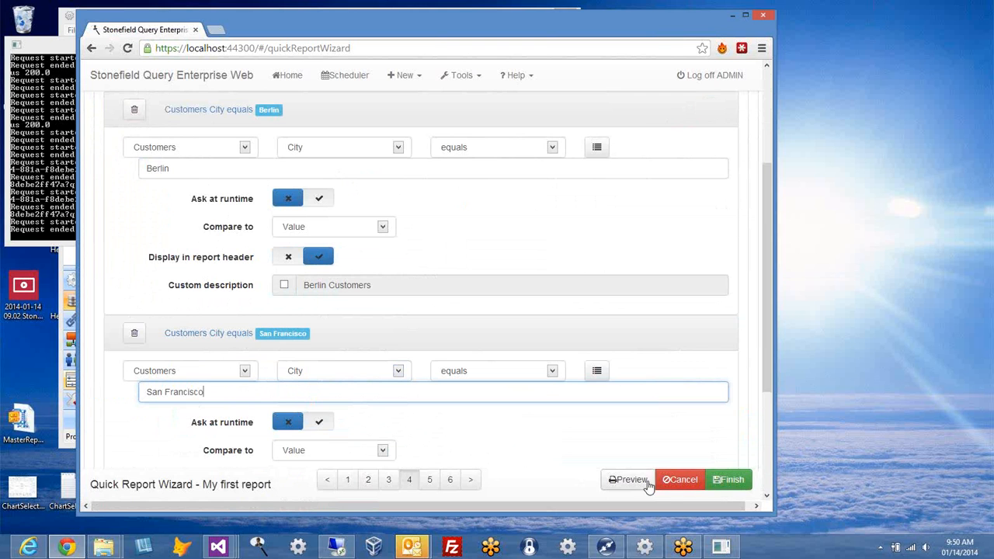
pyautogui.click(648, 481)
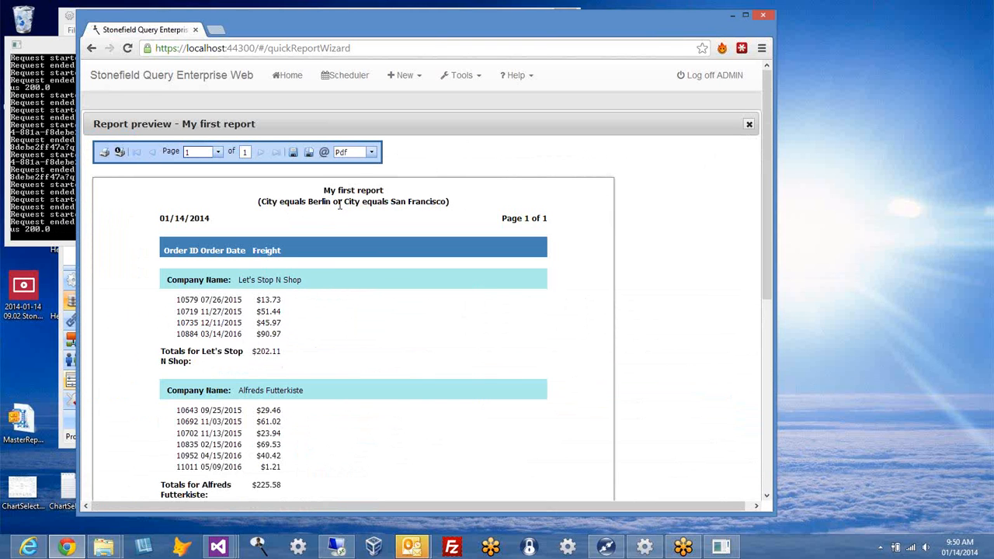
pyautogui.click(749, 126)
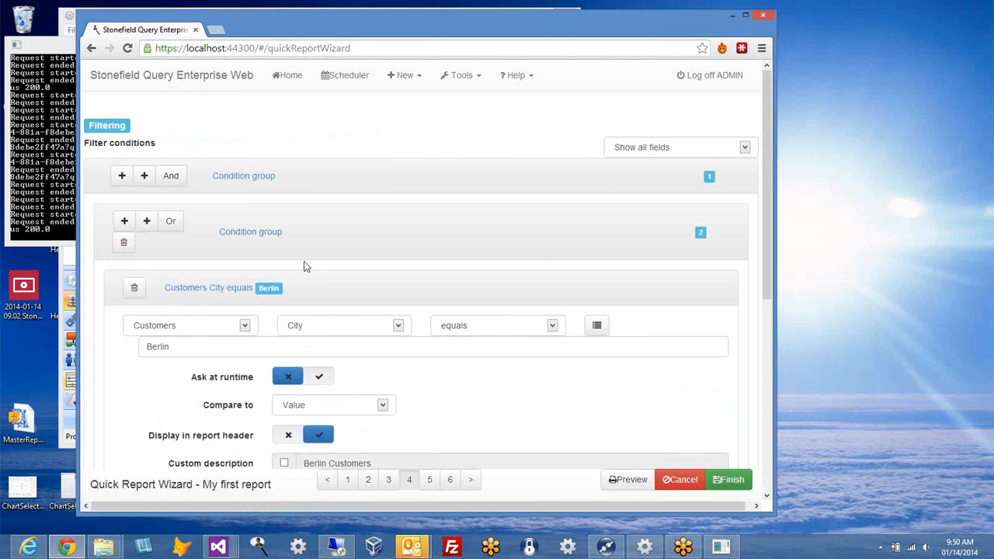
pyautogui.scroll(-1, 349, 246)
pyautogui.scroll(1, 348, 250)
pyautogui.scroll(-1, 348, 247)
pyautogui.scroll(1, 268, 180)
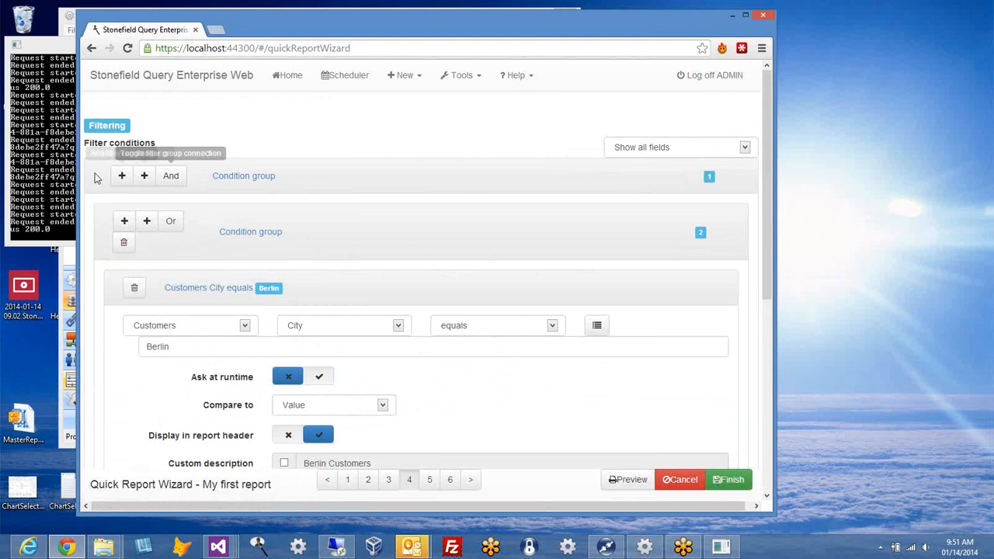
pyautogui.click(216, 288)
pyautogui.click(211, 326)
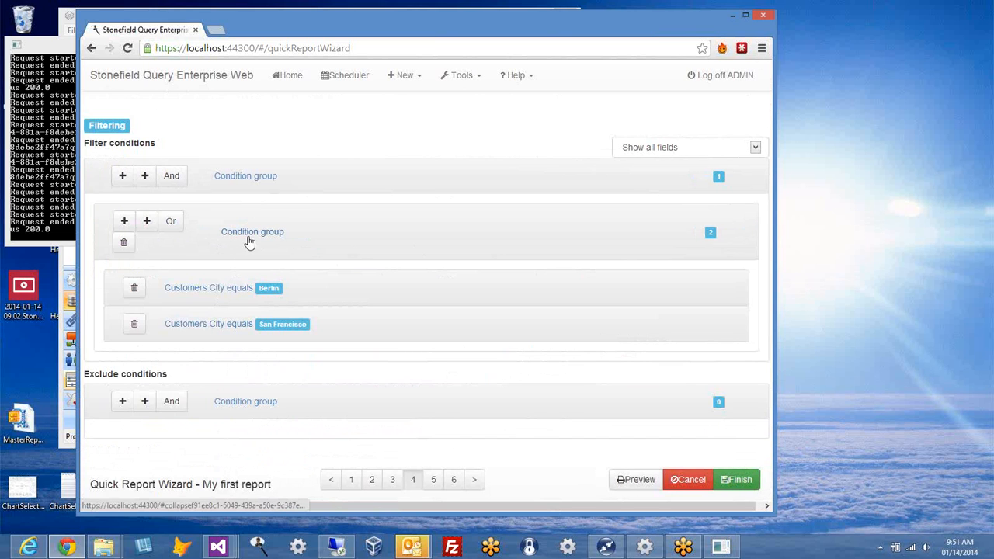
pyautogui.click(144, 176)
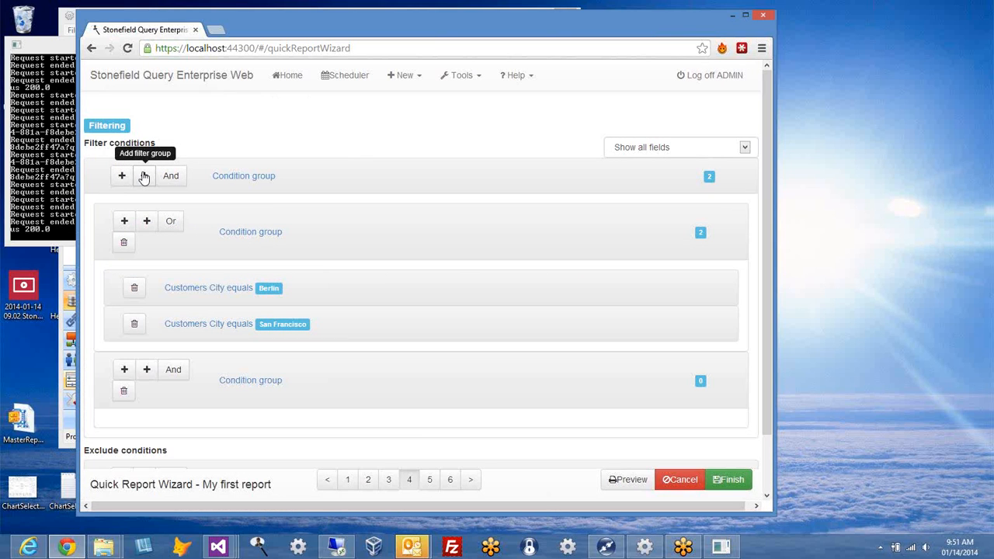
pyautogui.click(125, 370)
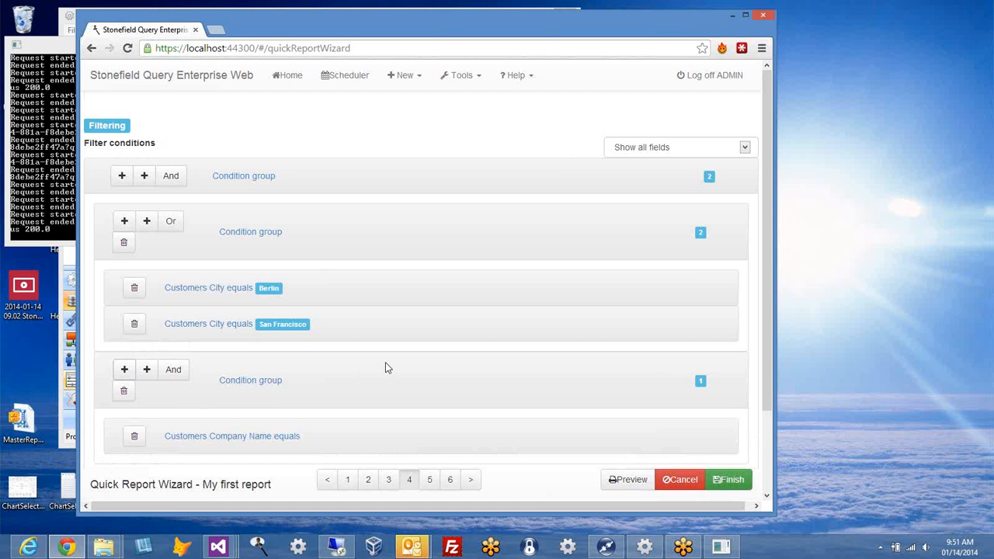
pyautogui.scroll(-2, 386, 367)
pyautogui.click(227, 334)
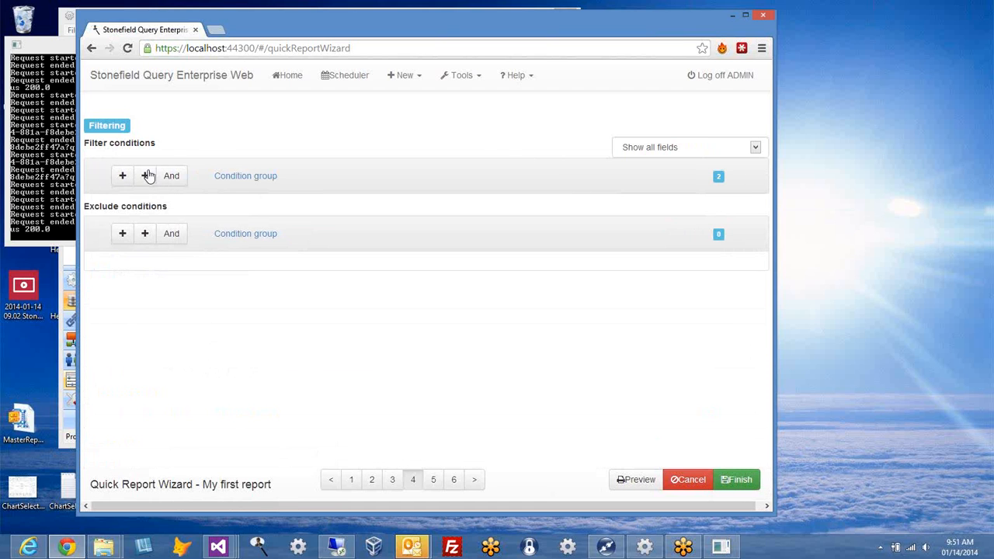
pyautogui.click(237, 177)
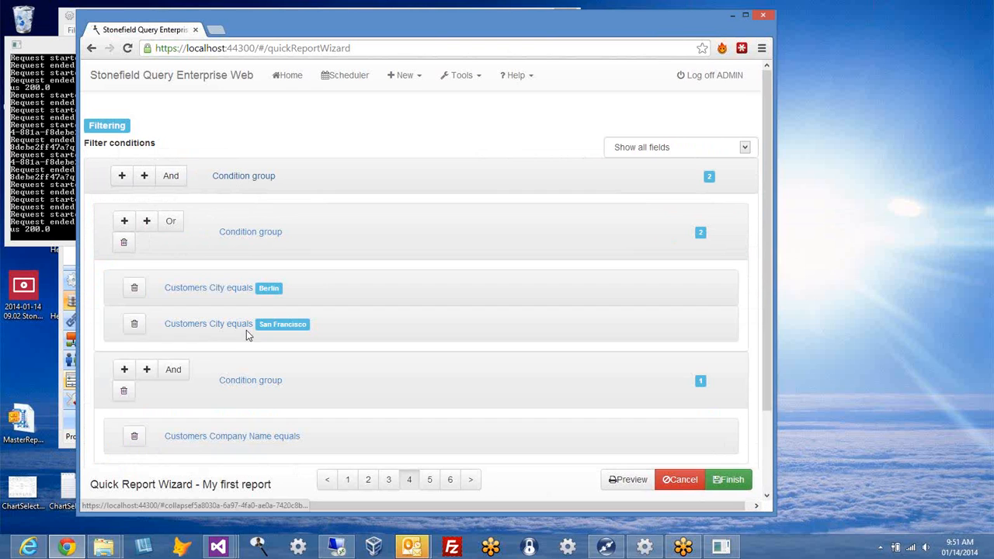
pyautogui.click(230, 437)
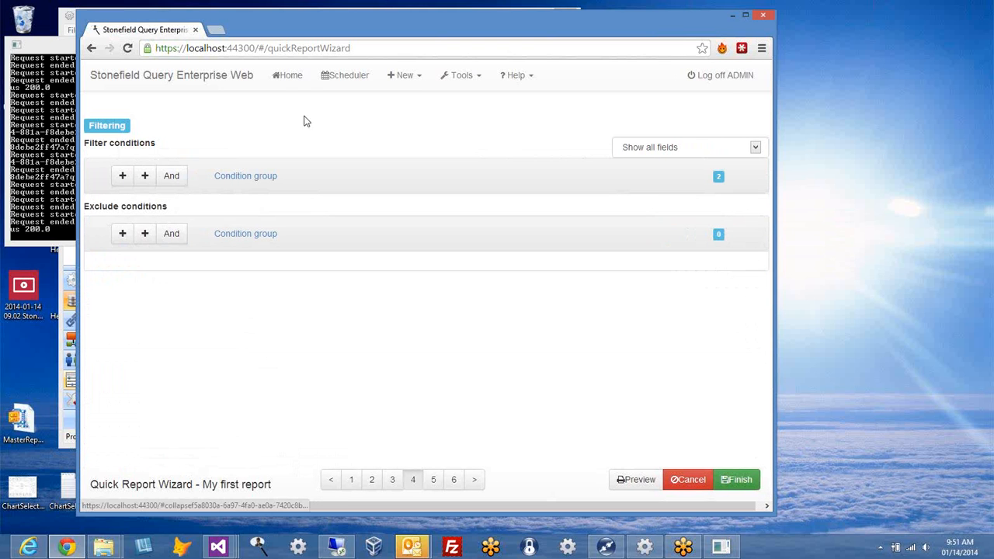
pyautogui.click(235, 178)
pyautogui.scroll(-2, 227, 403)
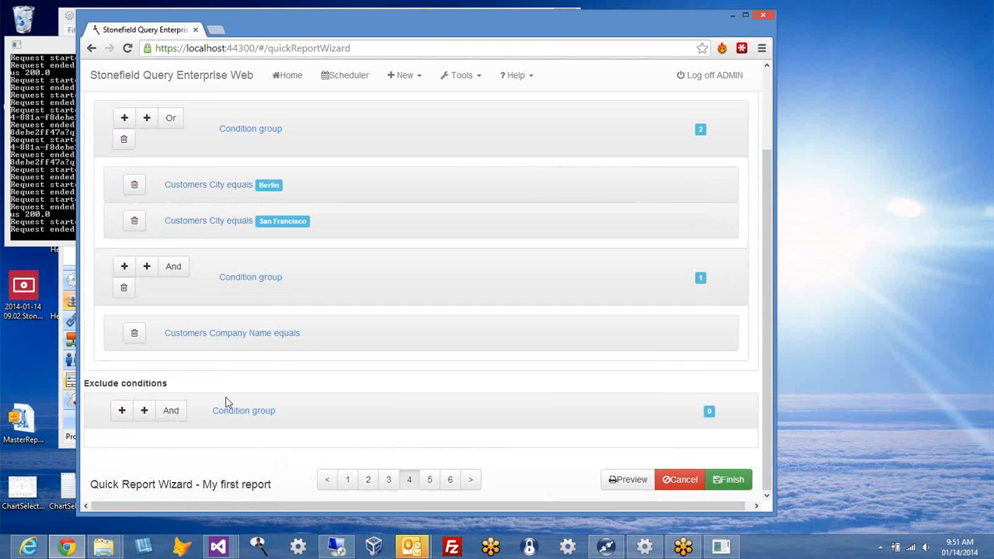
pyautogui.click(270, 336)
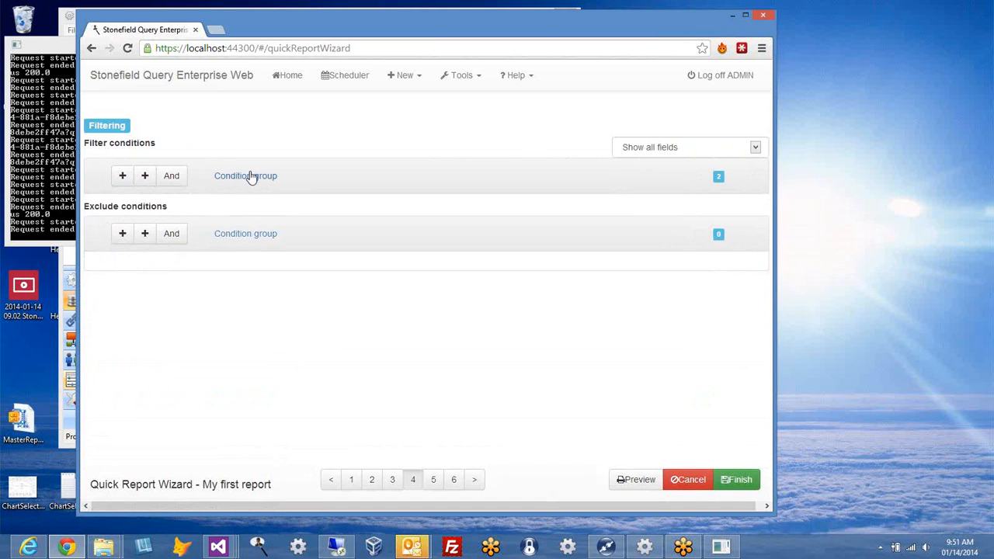
pyautogui.click(251, 178)
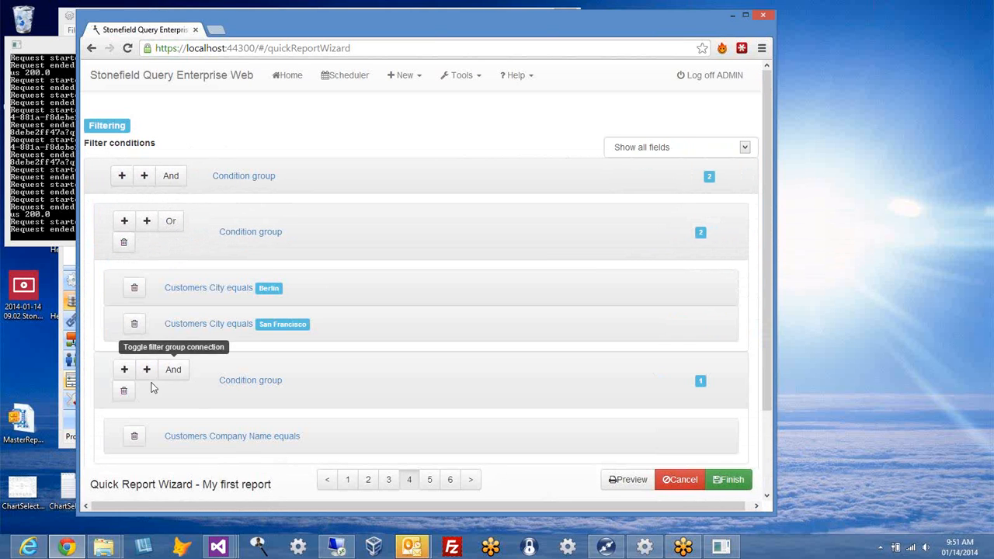
pyautogui.click(124, 390)
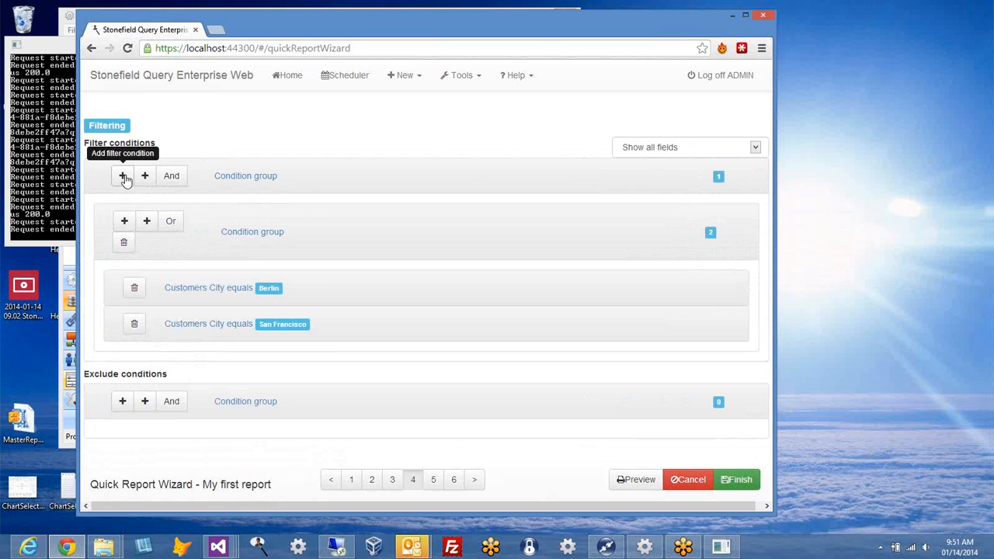
pyautogui.click(145, 175)
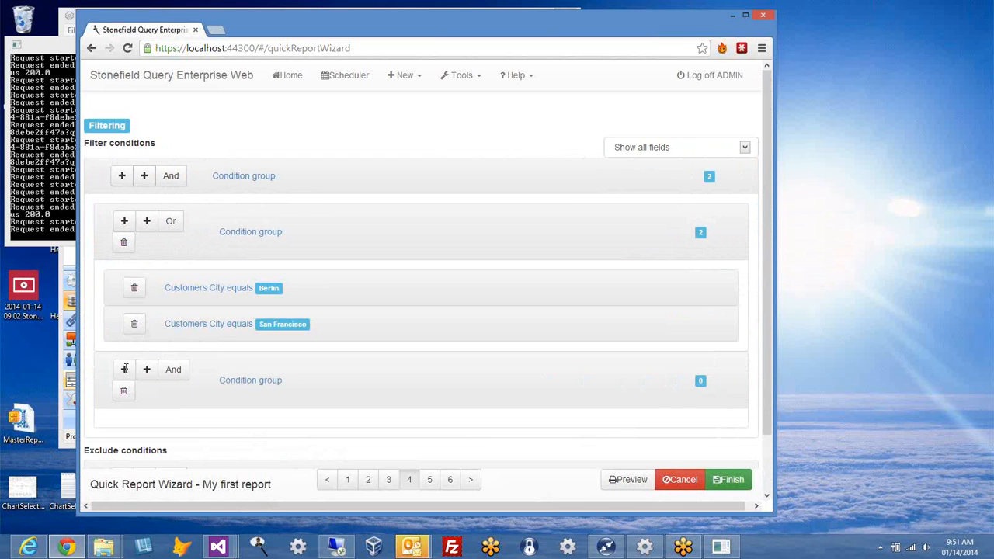
pyautogui.click(170, 374)
pyautogui.click(174, 376)
pyautogui.scroll(-2, 256, 392)
pyautogui.scroll(2, 264, 392)
pyautogui.click(125, 392)
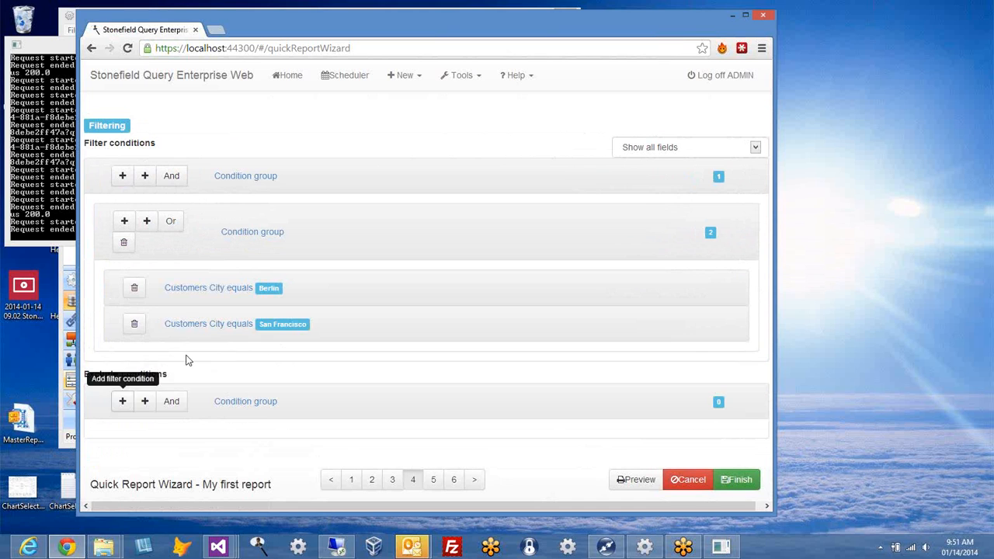
pyautogui.click(148, 223)
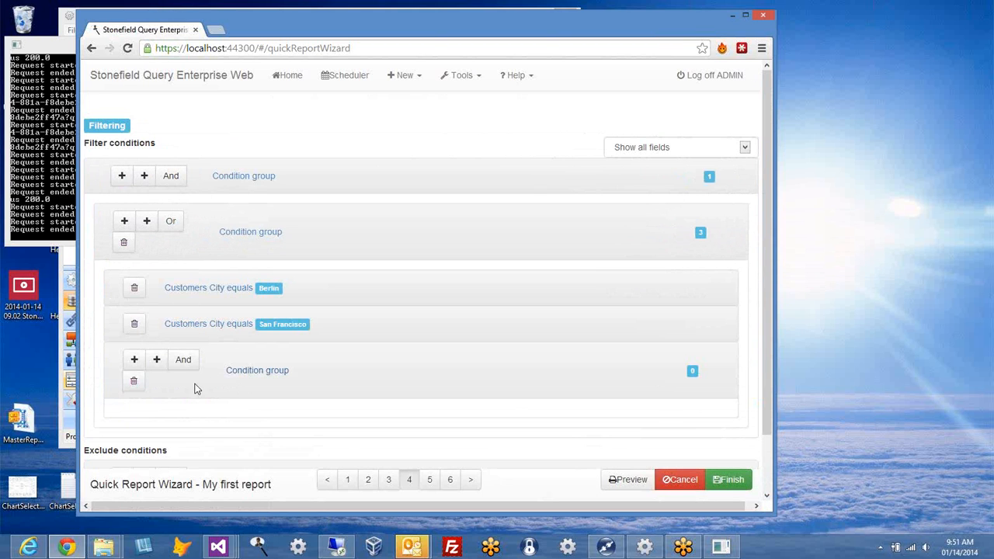
pyautogui.click(134, 381)
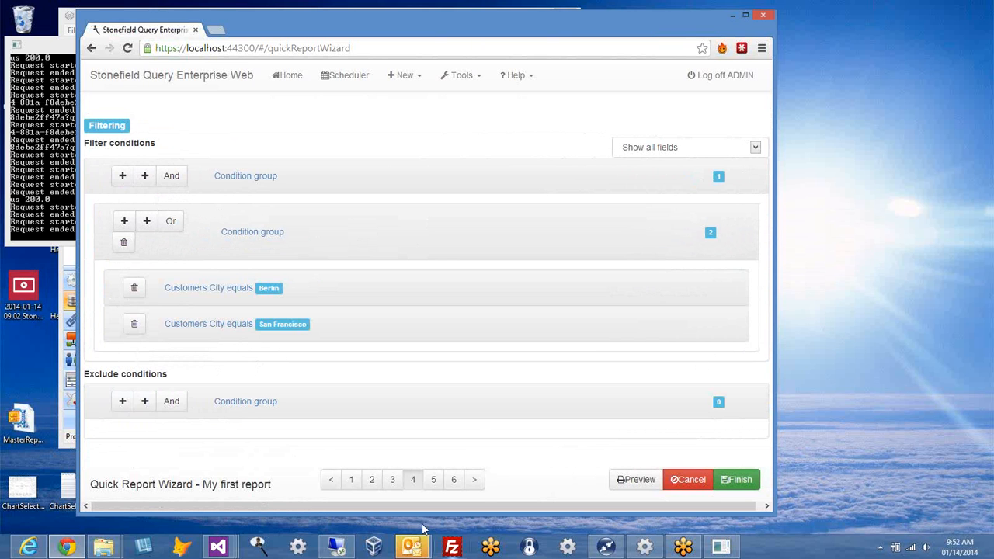
pyautogui.click(474, 480)
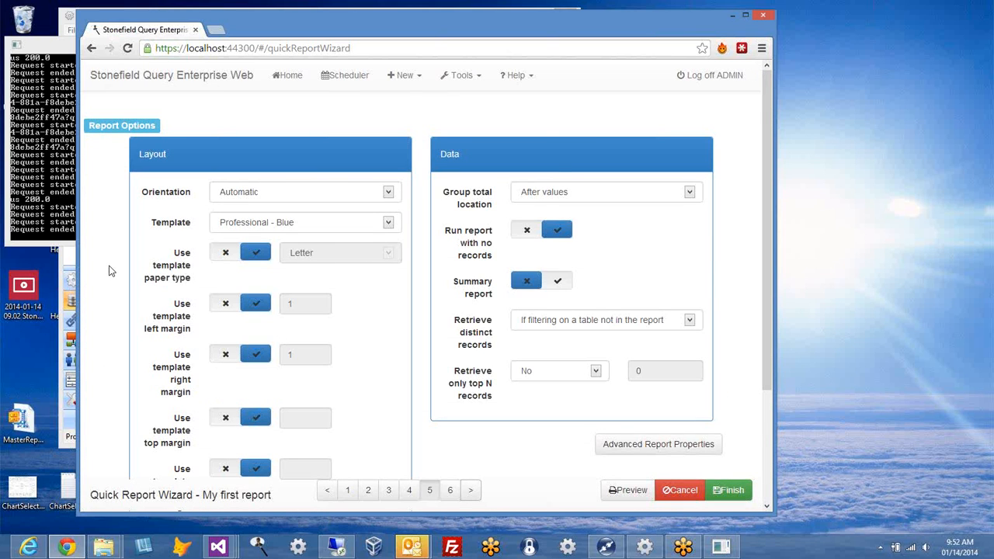
# Step: Toggle Use template paper type off and back on, leaving paper size unchanged, and check group total location
pyautogui.scroll(-1, 273, 138)
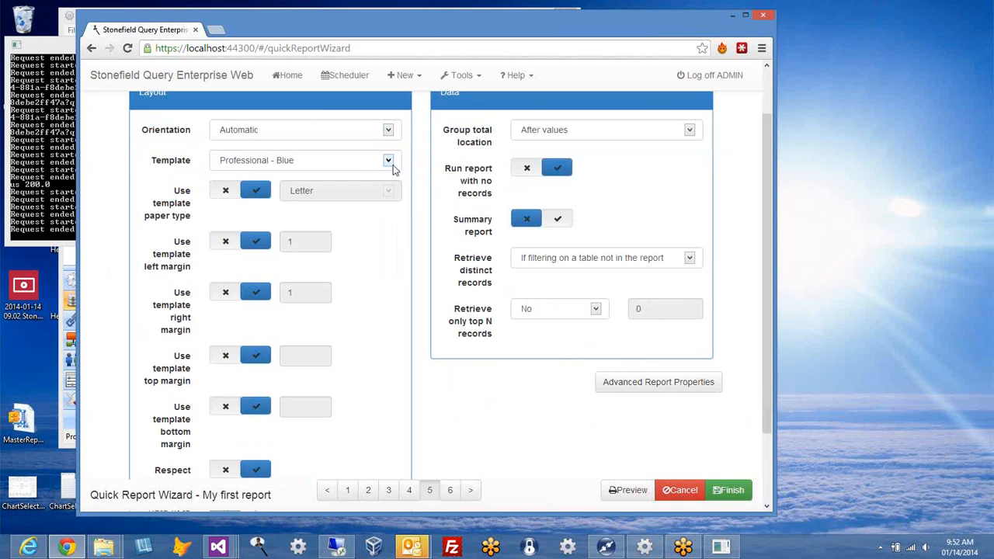
pyautogui.scroll(-1, 359, 265)
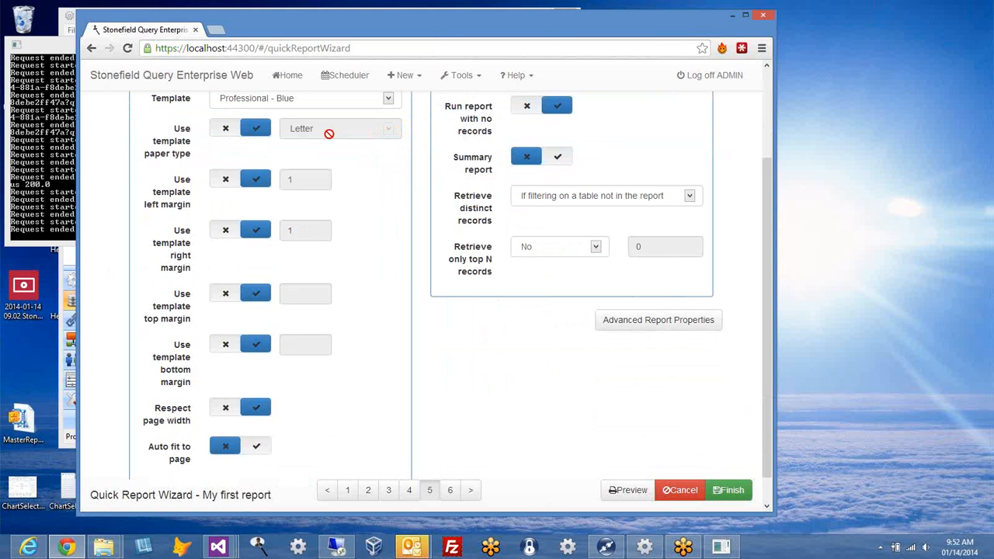
pyautogui.click(225, 128)
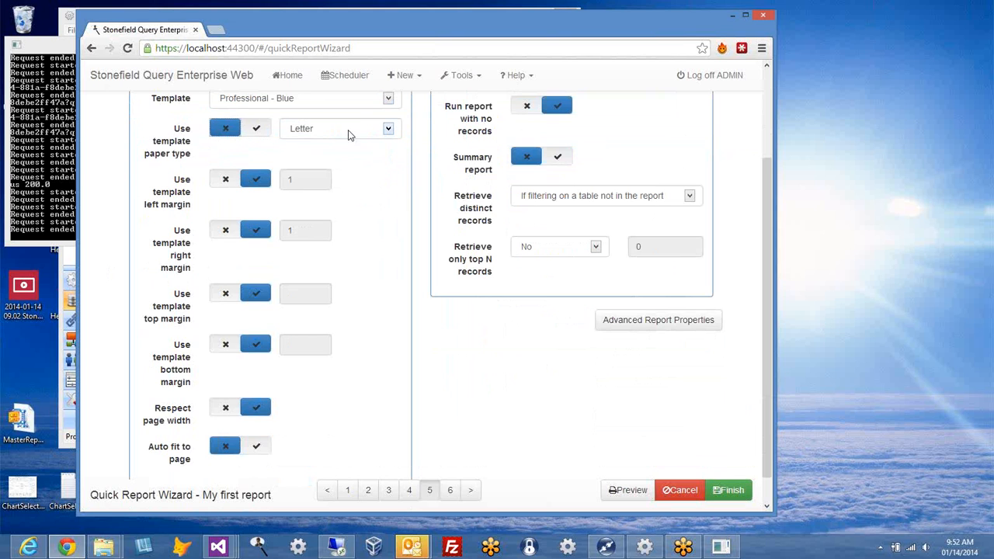
pyautogui.click(388, 129)
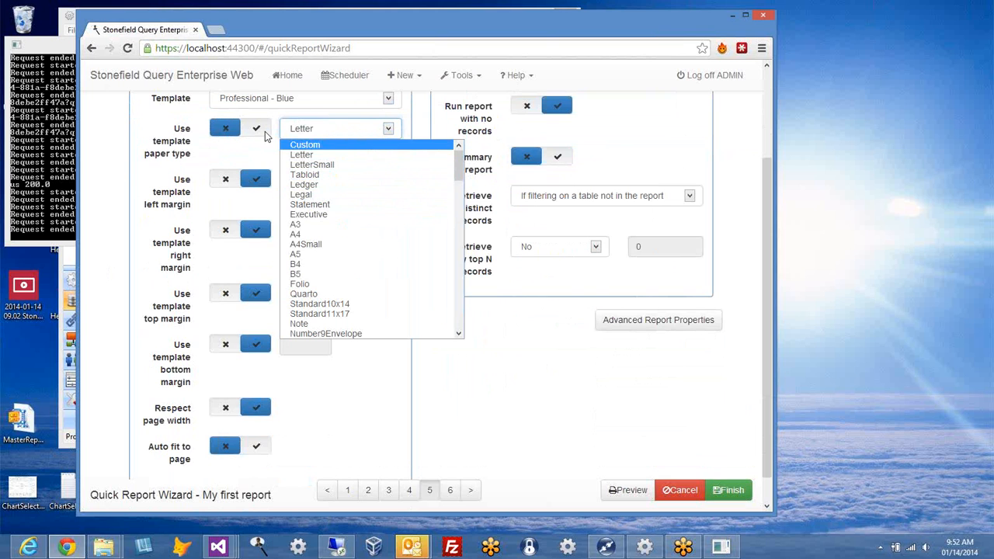
pyautogui.click(265, 131)
pyautogui.click(265, 132)
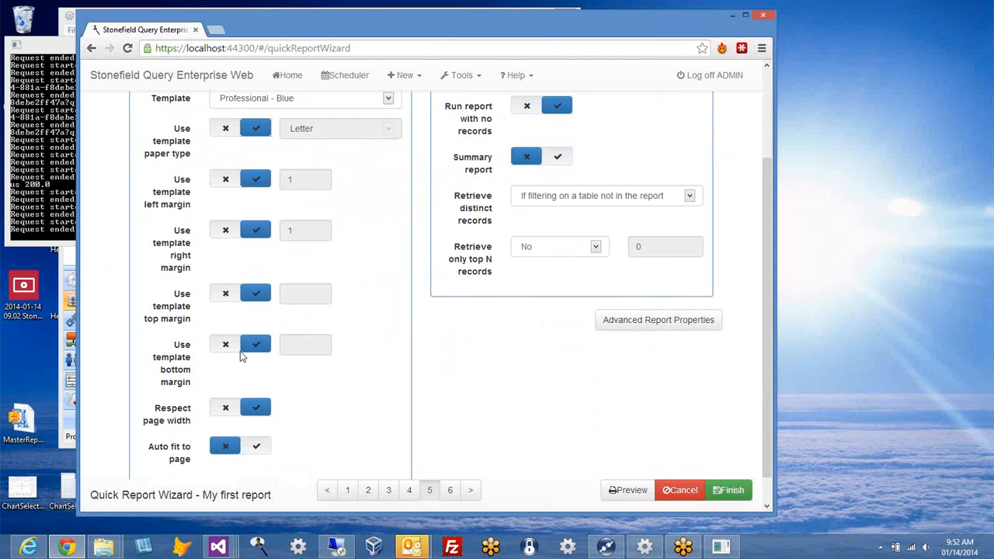
pyautogui.scroll(-1, 385, 395)
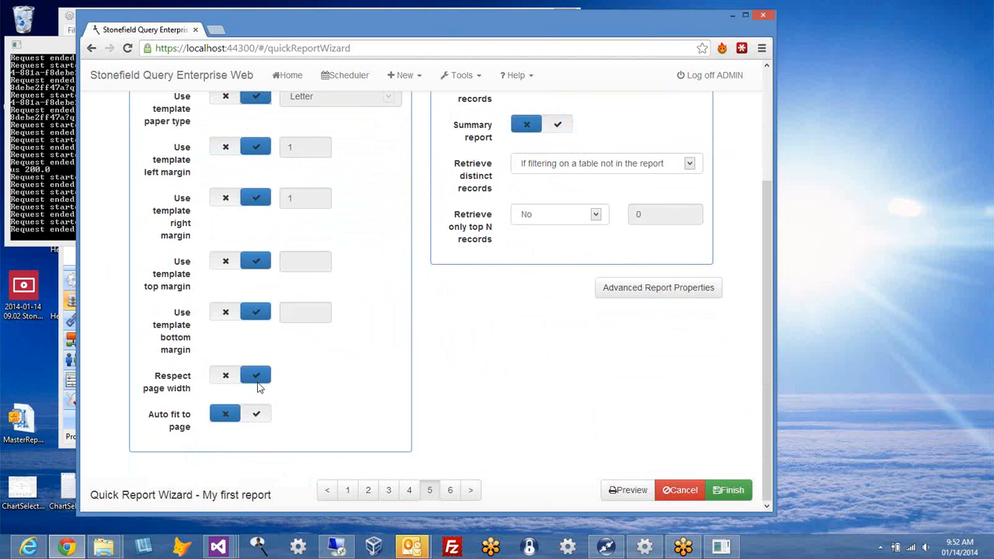
pyautogui.scroll(3, 528, 336)
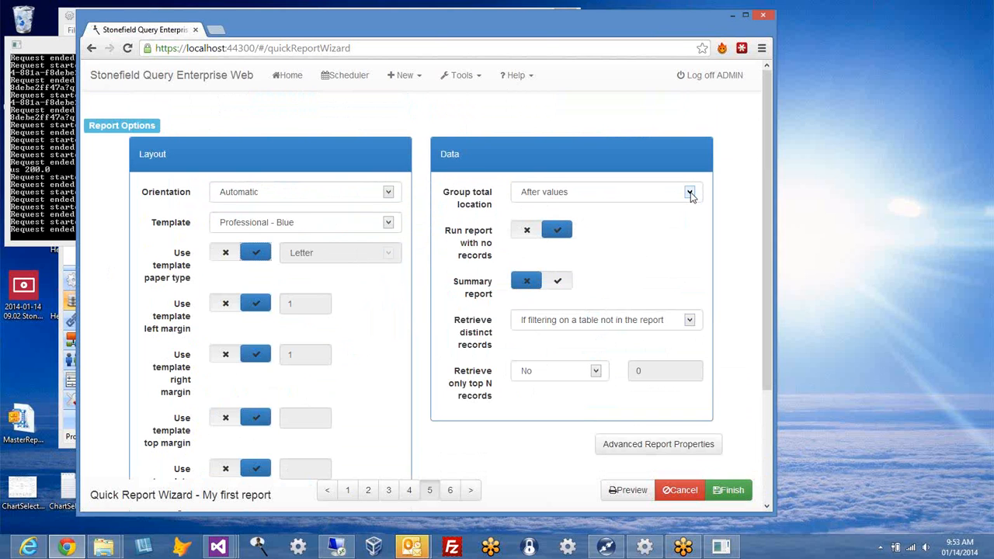
pyautogui.click(690, 193)
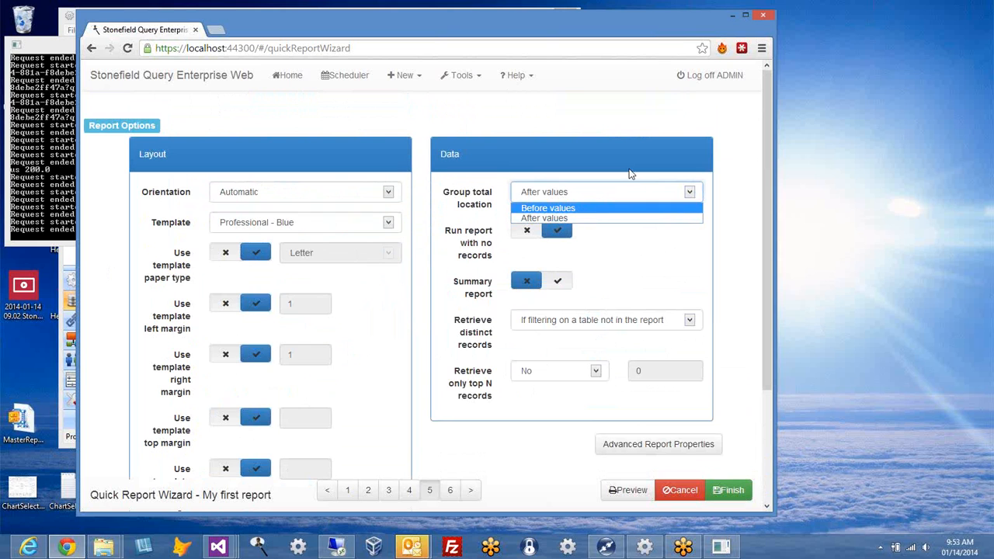
# Step: Leave Group total location at After and bring up Advanced Report Properties
pyautogui.click(710, 198)
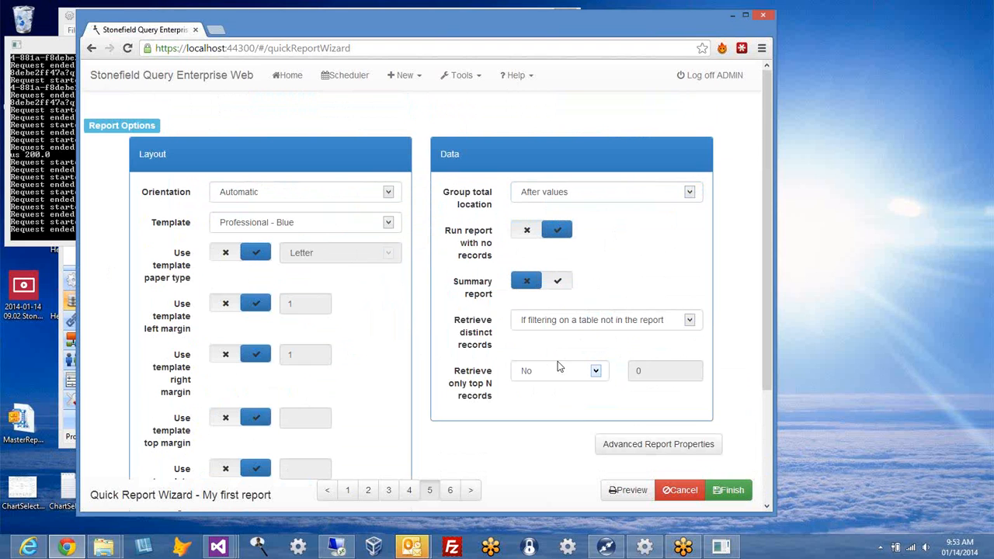
pyautogui.moveTo(766, 356); pyautogui.dragTo(766, 387)
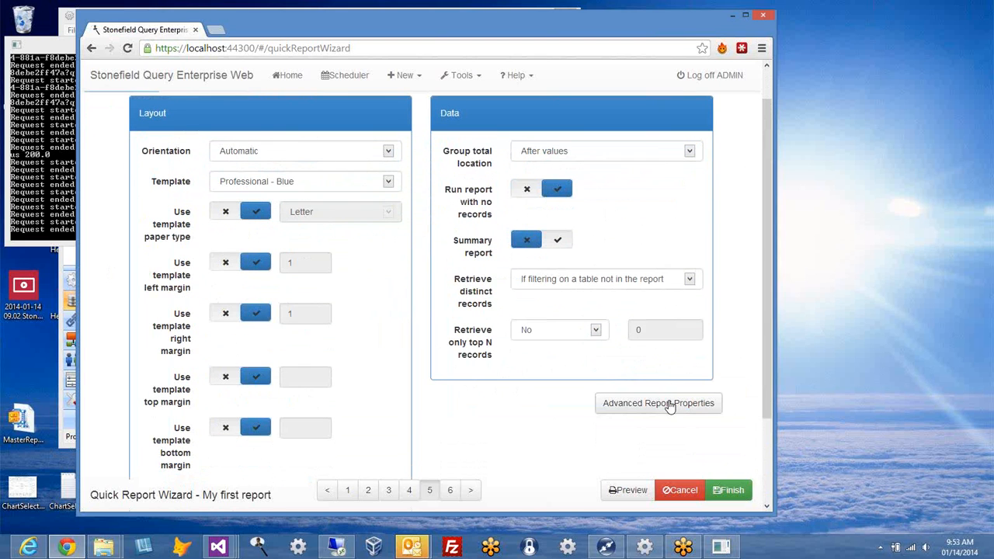
pyautogui.click(670, 405)
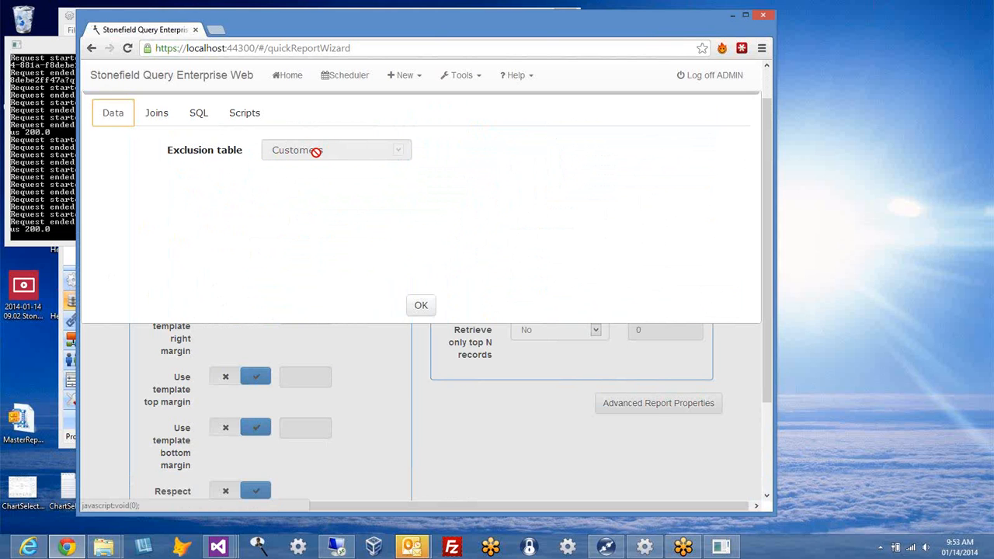
# Step: Review the report's join settings and its generated SQL query
pyautogui.click(154, 113)
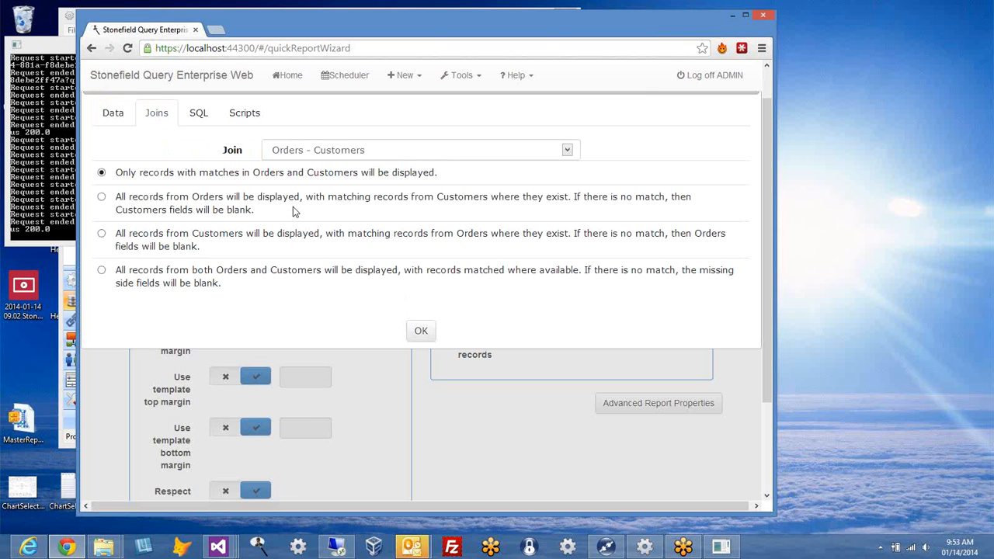
pyautogui.click(208, 120)
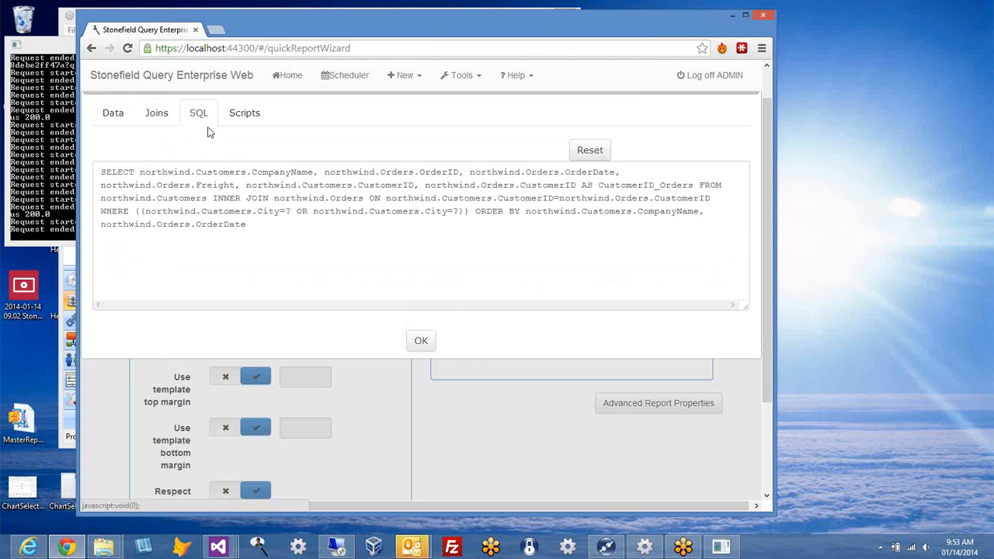
pyautogui.click(382, 252)
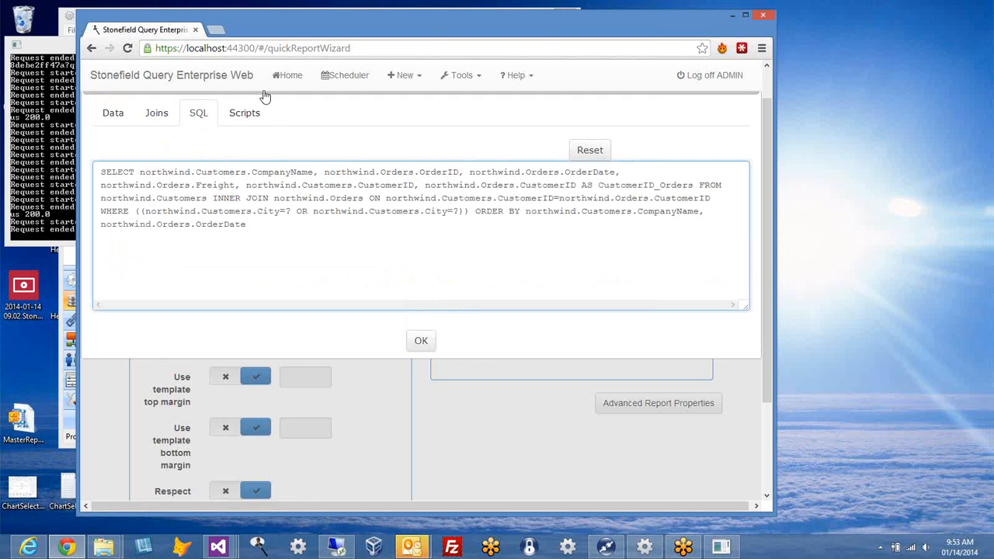
# Step: Inspect the AfterData script, then close Advanced Report Properties
pyautogui.click(253, 122)
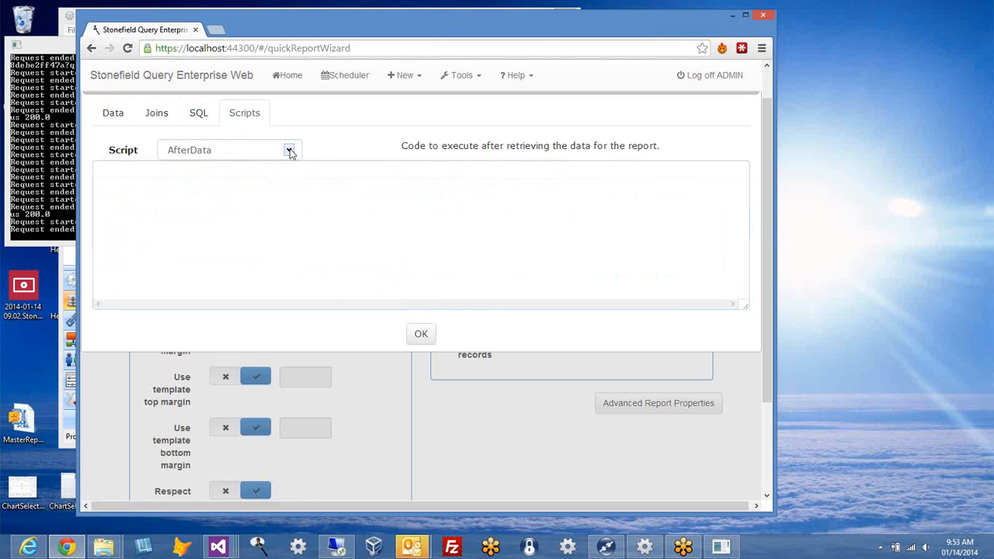
pyautogui.click(288, 151)
pyautogui.click(289, 152)
pyautogui.click(298, 185)
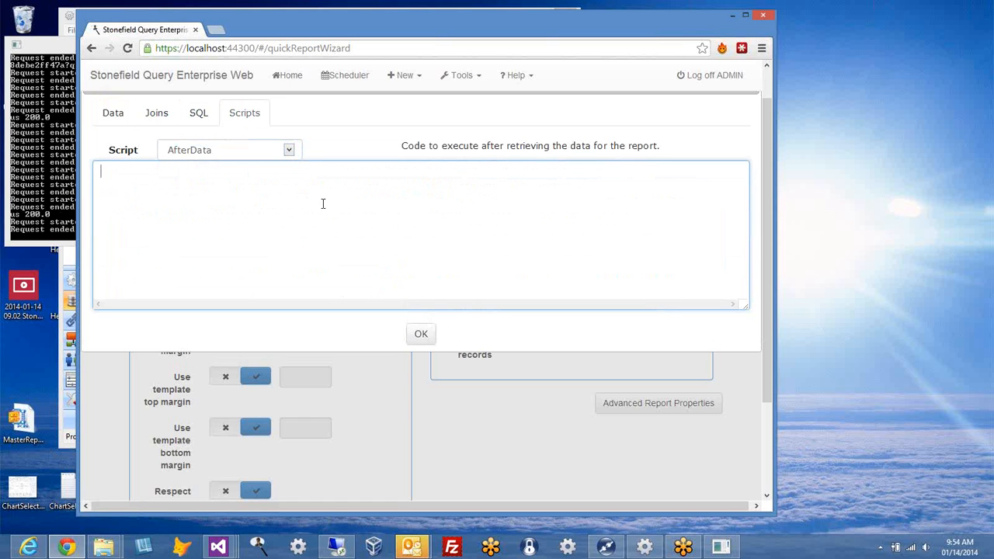
pyautogui.click(424, 338)
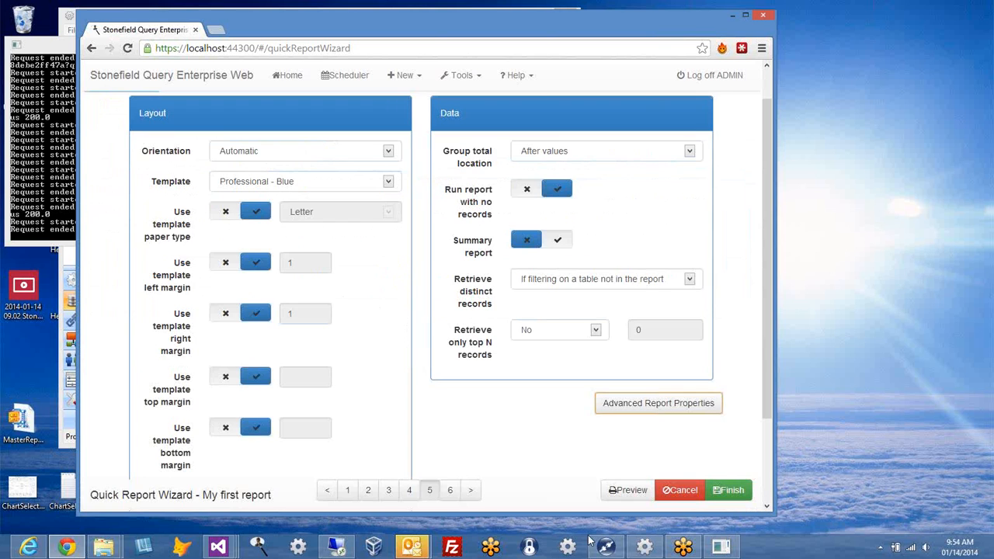
# Step: Grant the Managers role Read access on the security page, then cancel the wizard
pyautogui.scroll(-1, 561, 458)
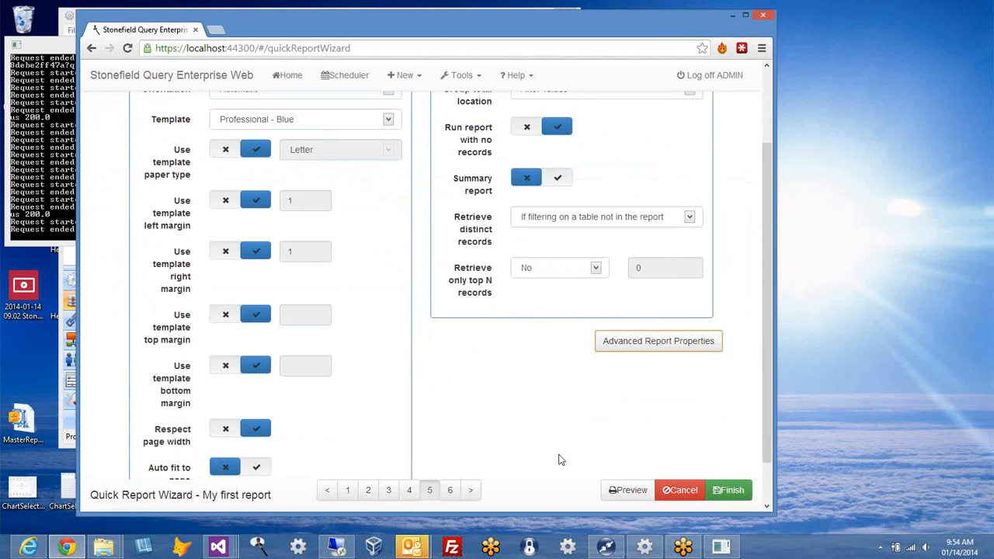
pyautogui.click(469, 490)
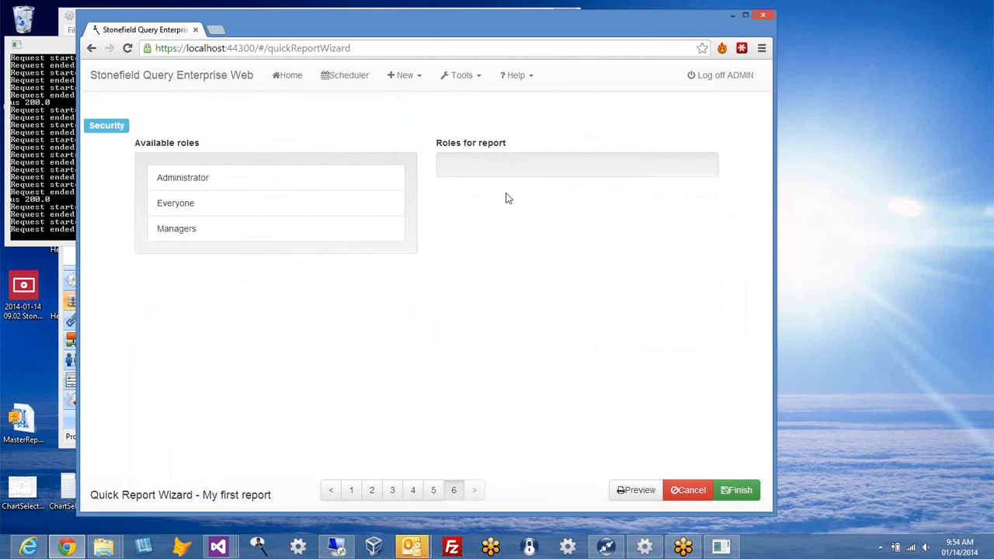
pyautogui.moveTo(206, 231); pyautogui.dragTo(497, 177)
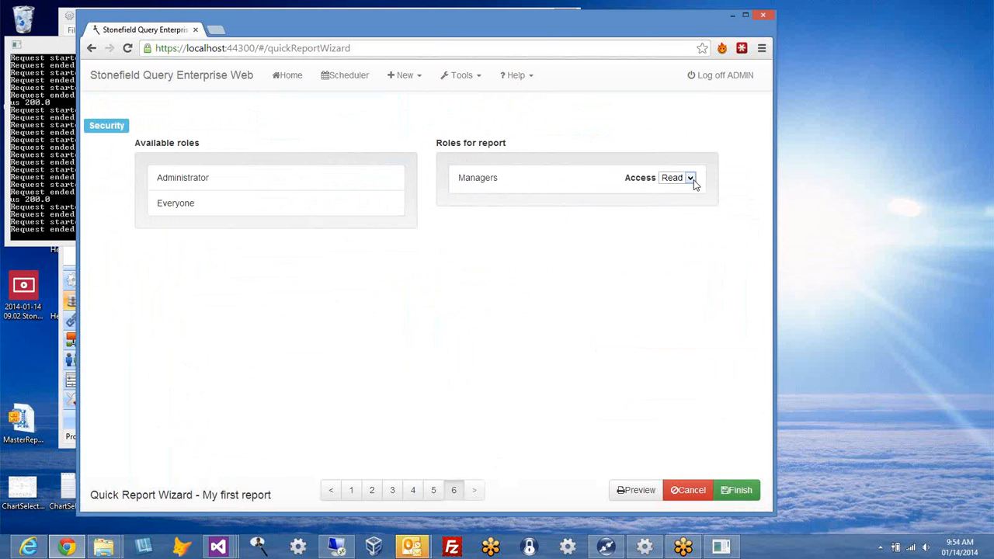
pyautogui.click(692, 180)
pyautogui.click(626, 239)
pyautogui.click(693, 492)
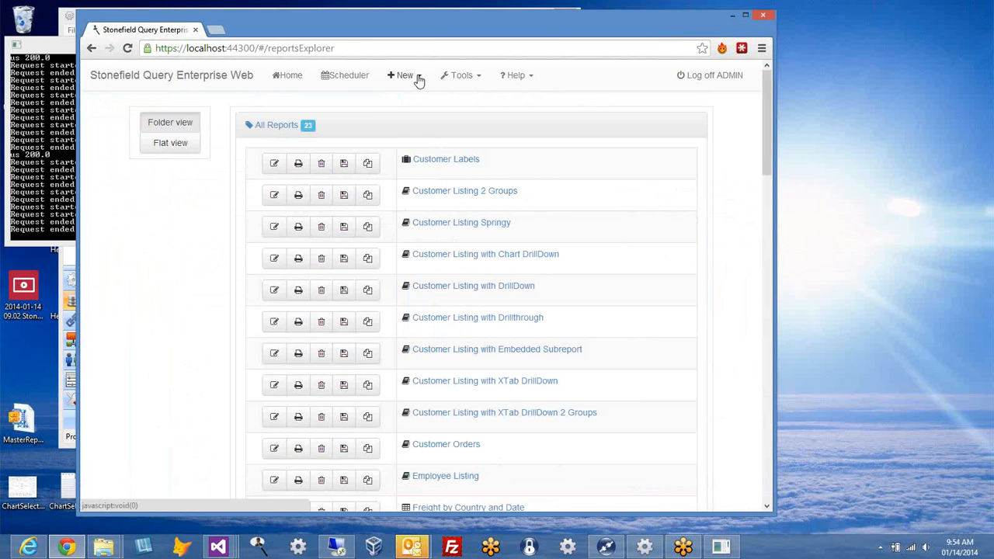
# Step: Start a new Quick Report and move on to data selection
pyautogui.click(418, 77)
pyautogui.click(424, 102)
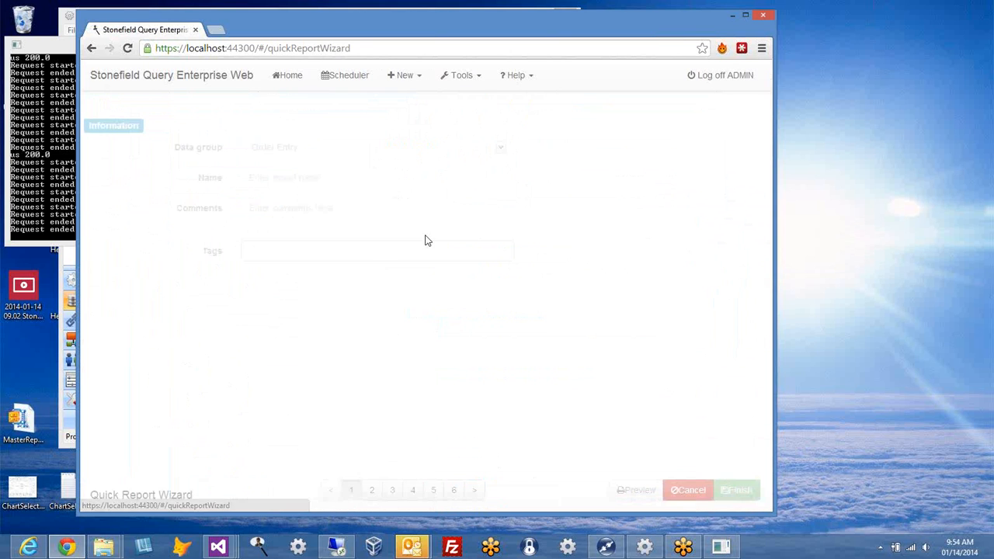
pyautogui.click(477, 490)
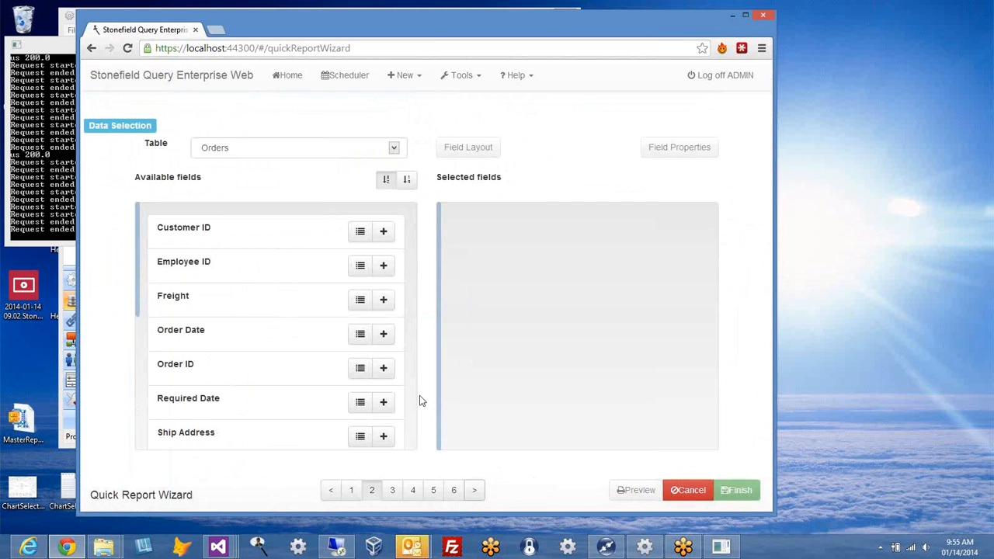
# Step: Select Company Name and Comments from the Customers table and open Field Properties
pyautogui.click(395, 151)
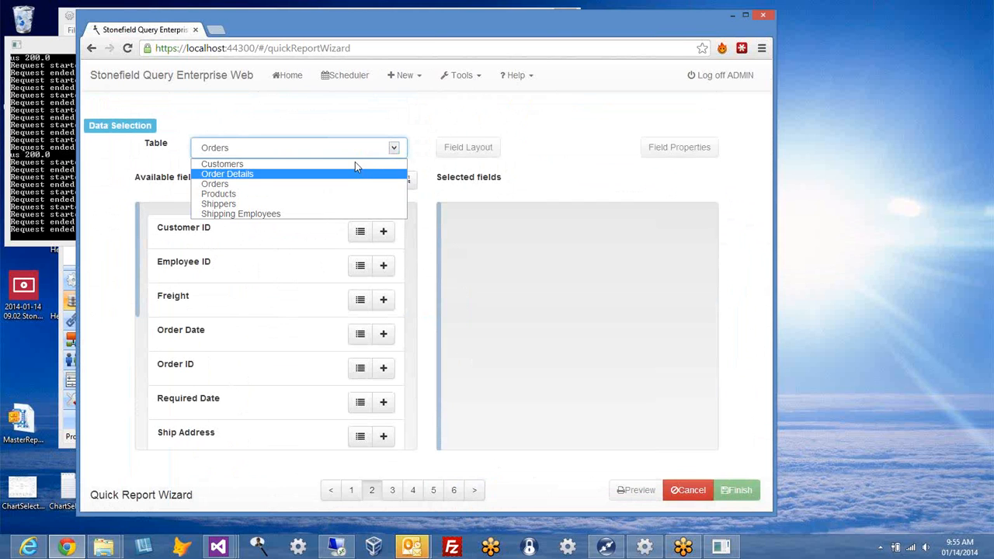
pyautogui.click(357, 164)
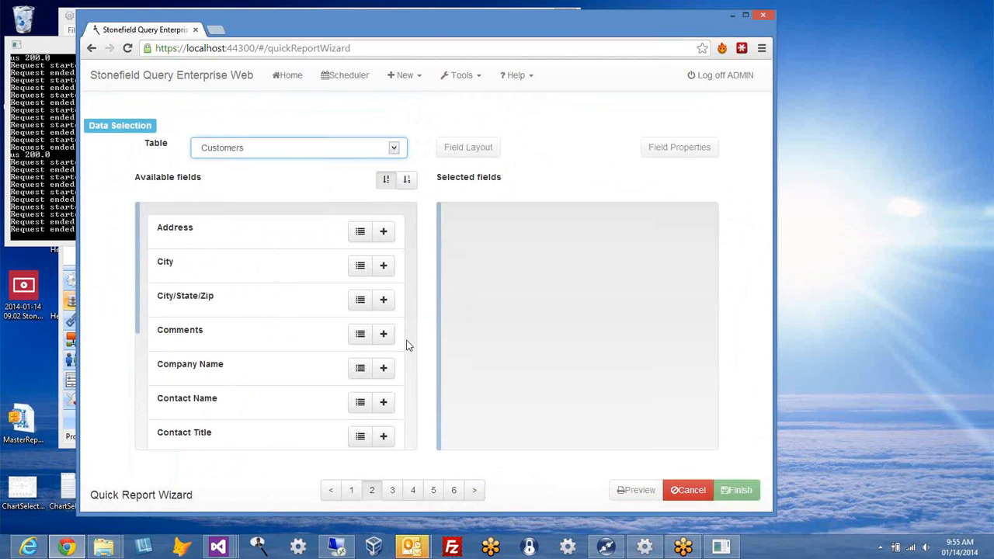
pyautogui.click(384, 370)
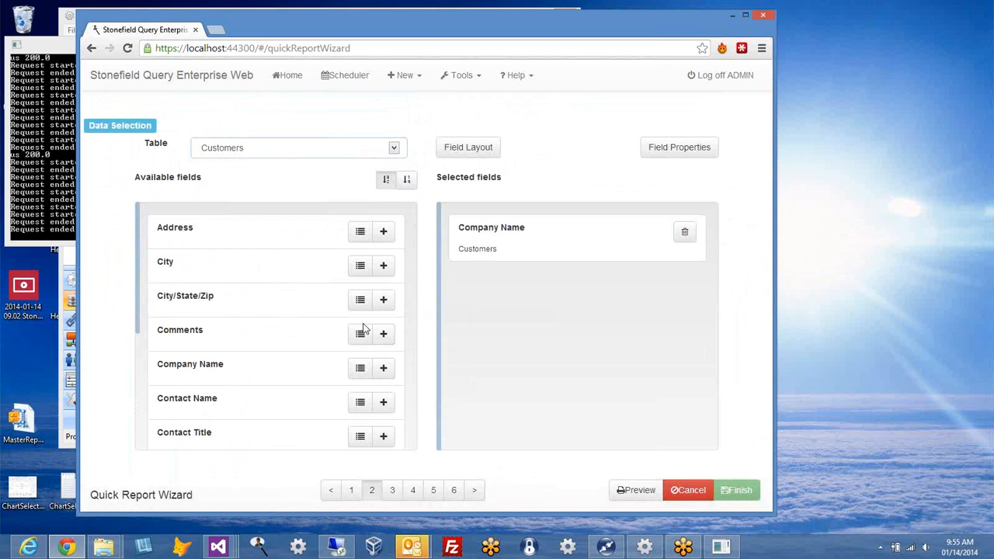
pyautogui.click(384, 335)
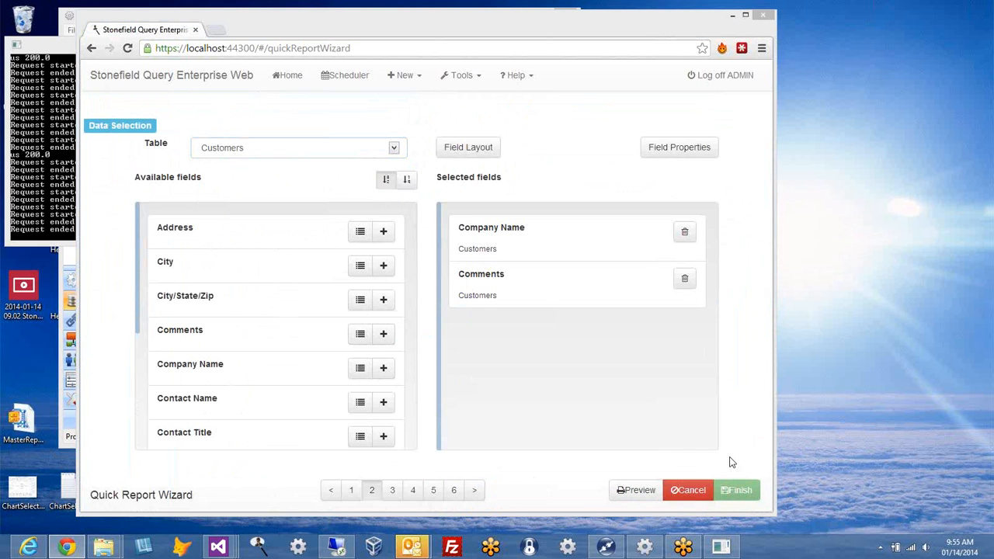
pyautogui.click(689, 151)
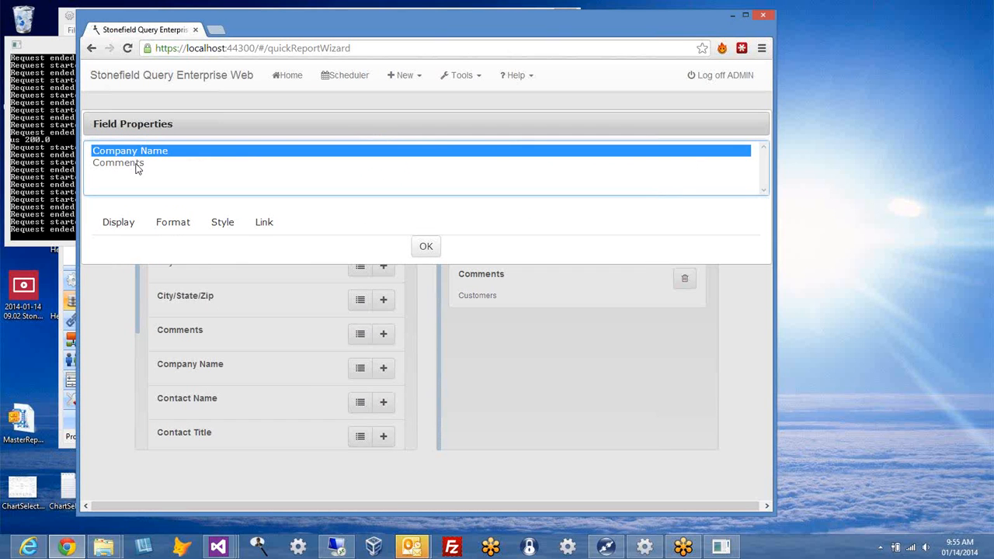
# Step: Check in Field Properties' Format settings that Comments uses the Rich Text control type
pyautogui.click(137, 165)
pyautogui.click(426, 247)
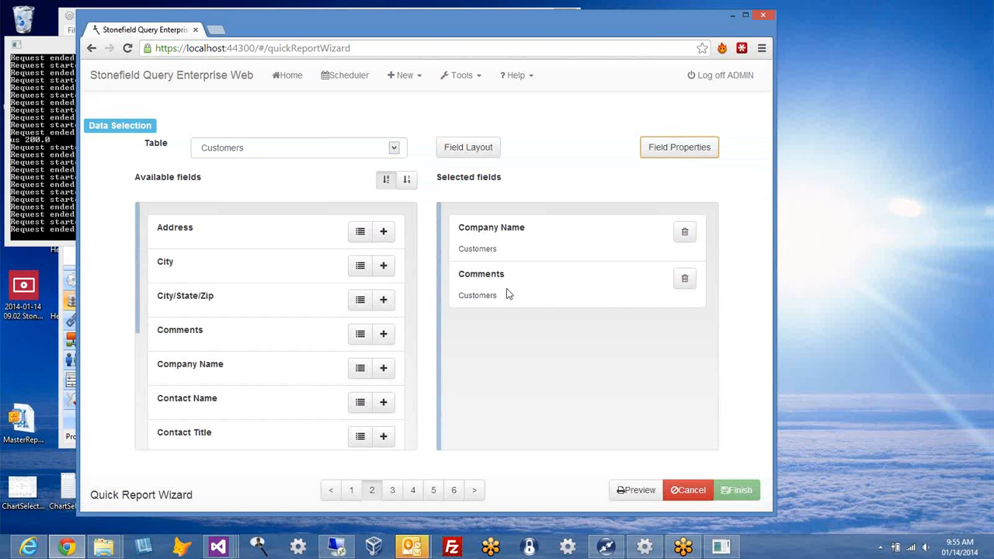
pyautogui.click(679, 158)
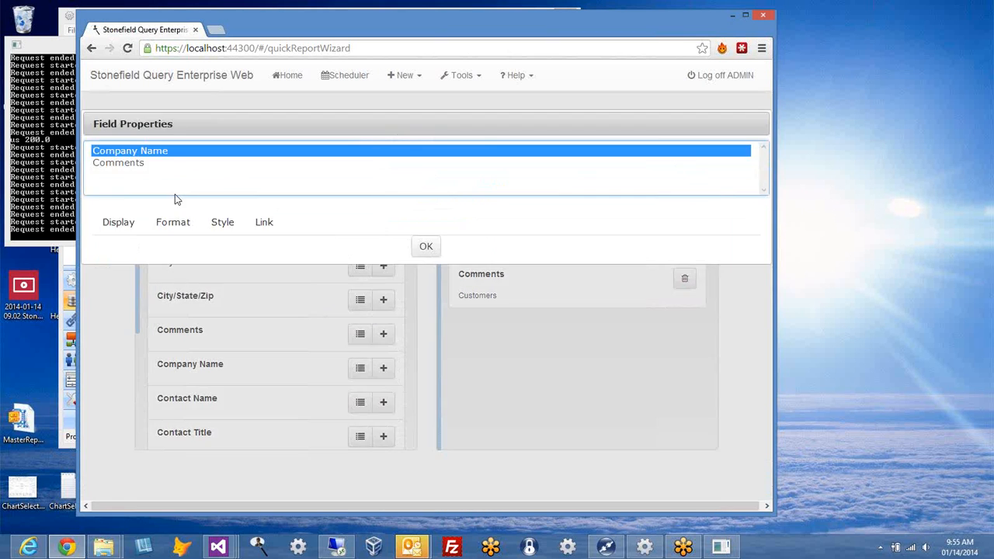
pyautogui.click(121, 226)
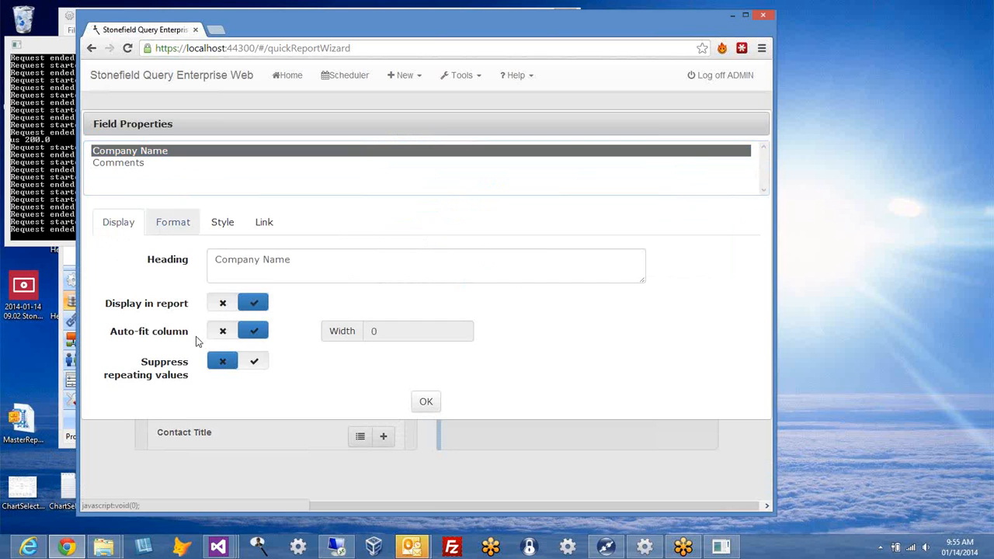
pyautogui.click(175, 221)
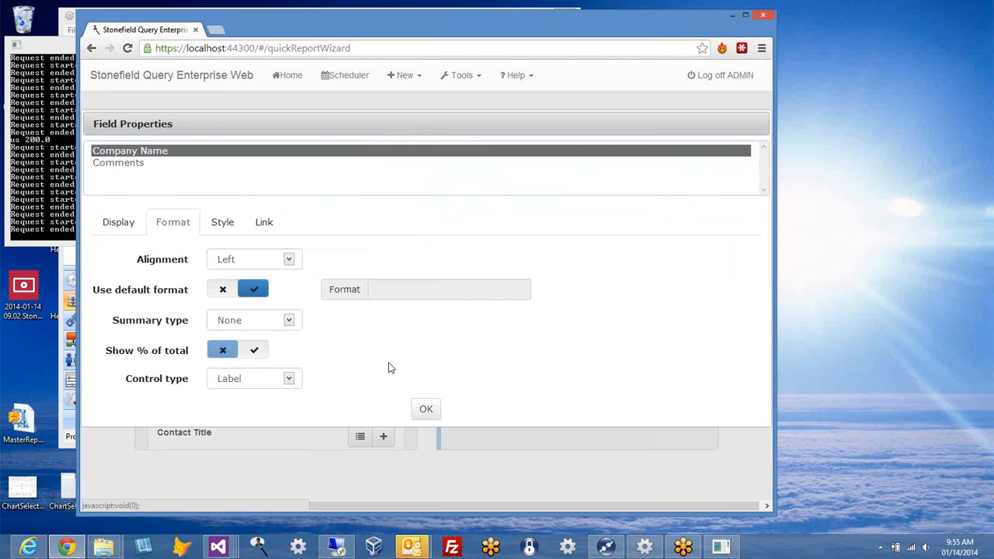
pyautogui.click(158, 164)
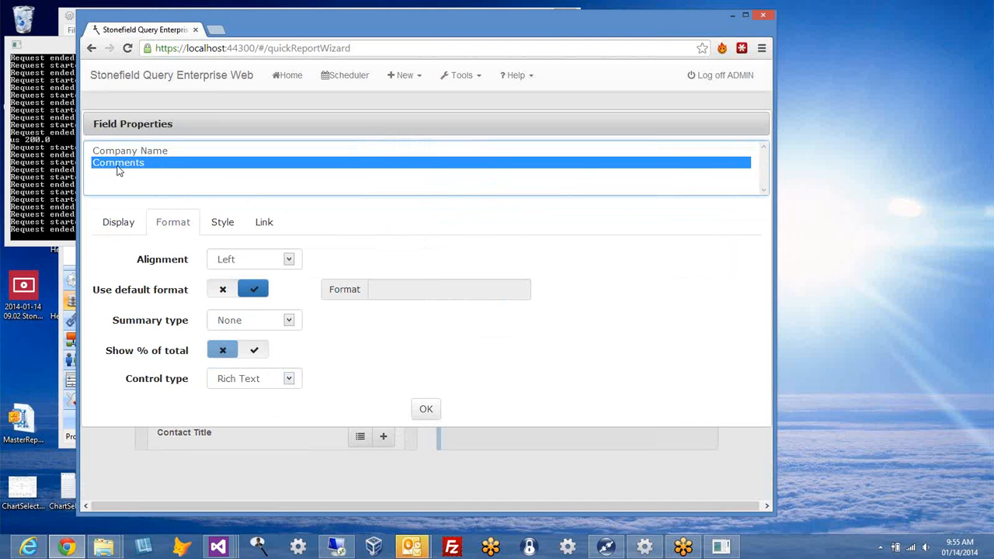
pyautogui.click(426, 408)
# Step: Preview the report and inspect the italic and highlighted comment formatting
pyautogui.click(649, 495)
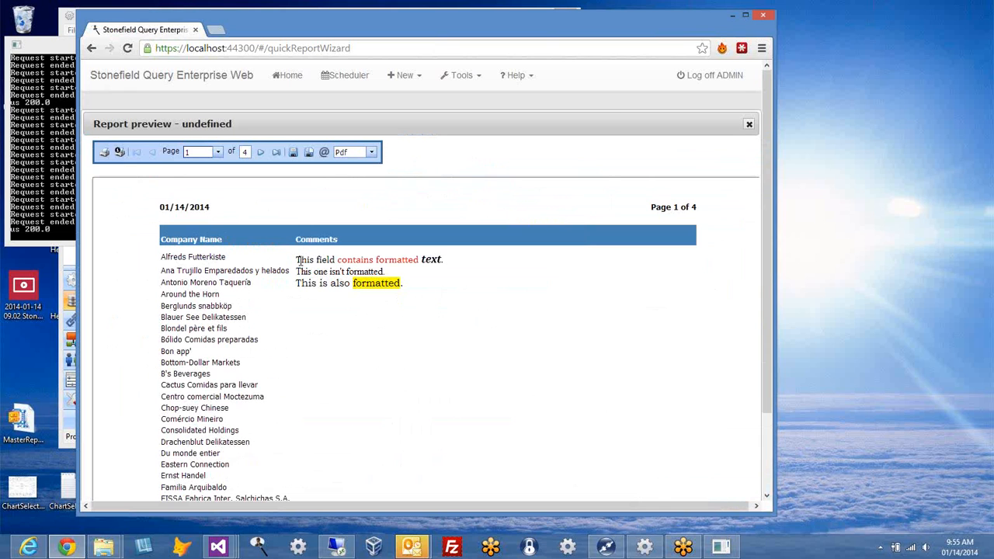
pyautogui.doubleClick(340, 261)
pyautogui.moveTo(448, 257); pyautogui.dragTo(423, 259)
pyautogui.moveTo(352, 283); pyautogui.dragTo(299, 273)
pyautogui.click(443, 283)
pyautogui.click(429, 399)
pyautogui.click(749, 126)
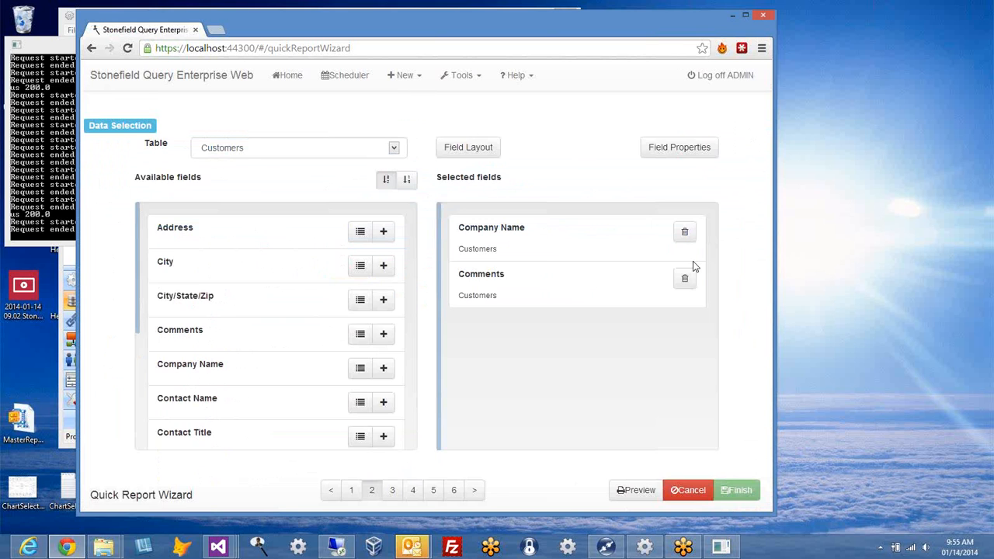
# Step: Remove the Comments and Company Name fields from the selection
pyautogui.click(685, 281)
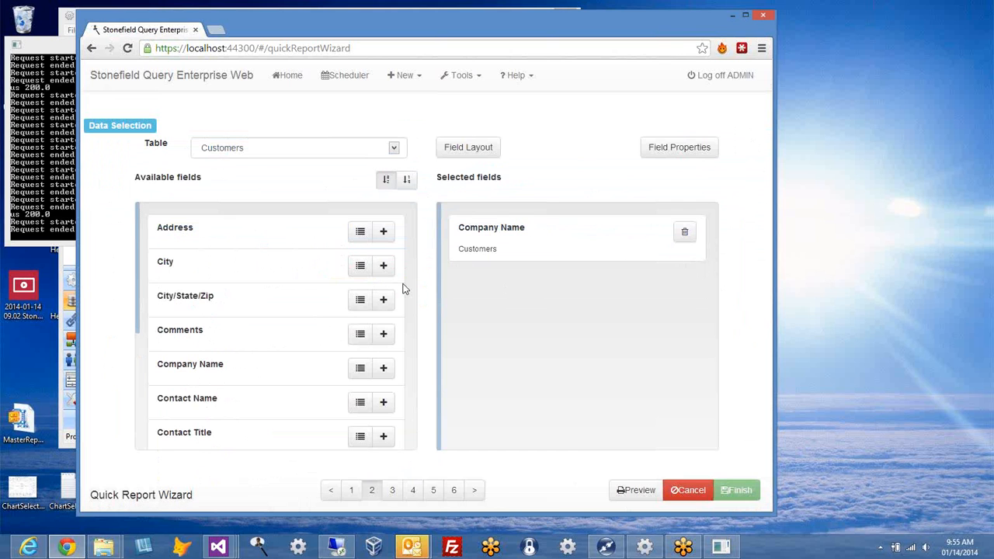
pyautogui.click(682, 235)
pyautogui.click(394, 147)
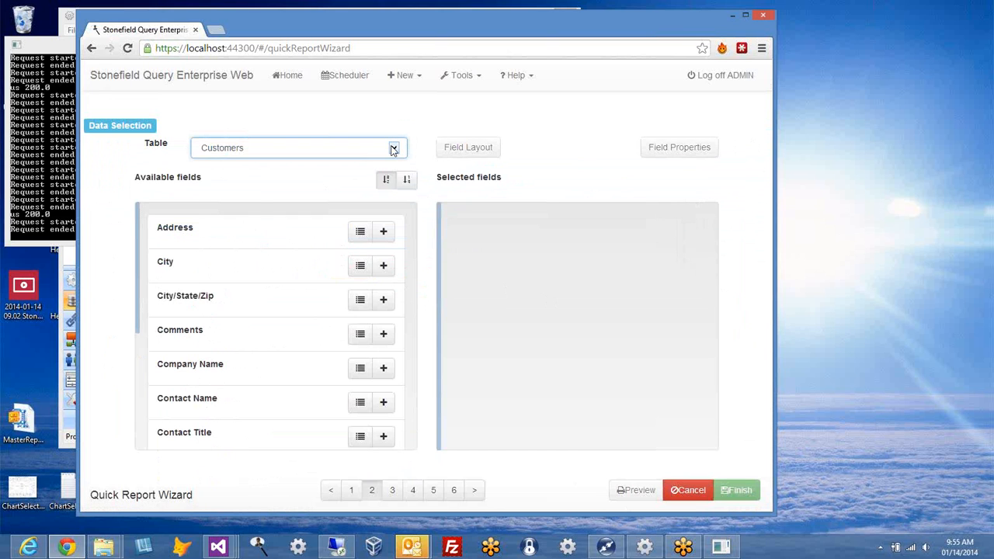
# Step: Set the data group to All and choose the Human Resources - Employees table
pyautogui.click(342, 491)
pyautogui.click(488, 150)
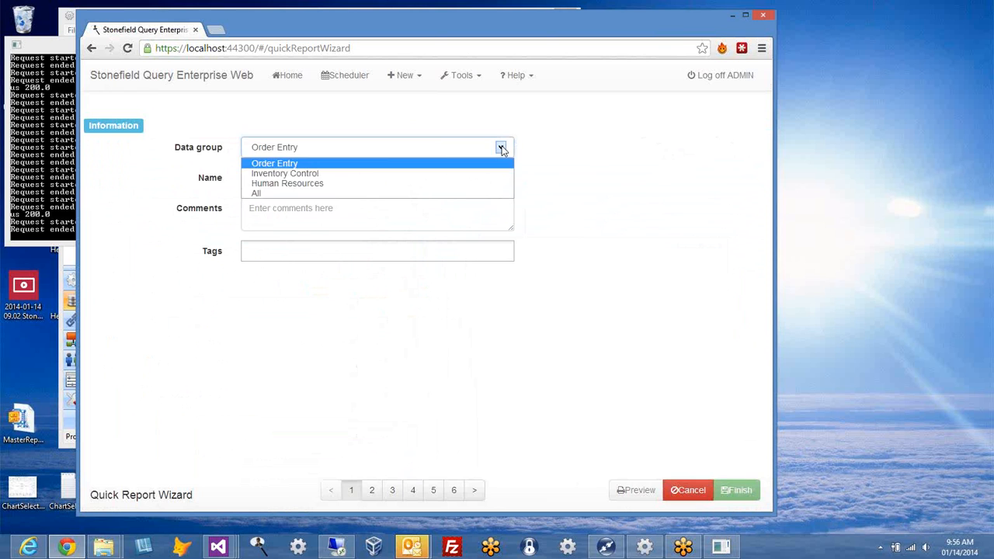
pyautogui.click(415, 193)
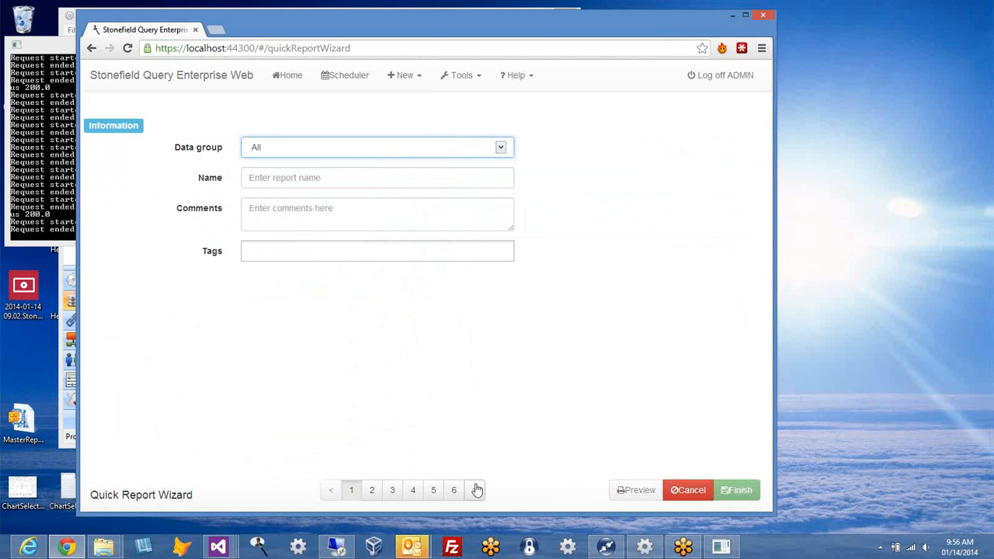
pyautogui.click(473, 490)
pyautogui.click(402, 154)
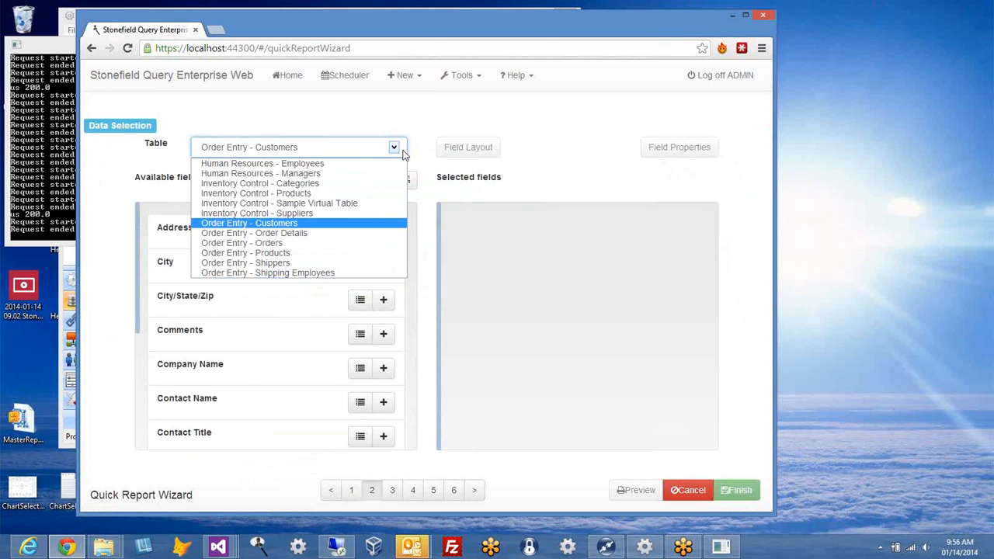
pyautogui.click(366, 168)
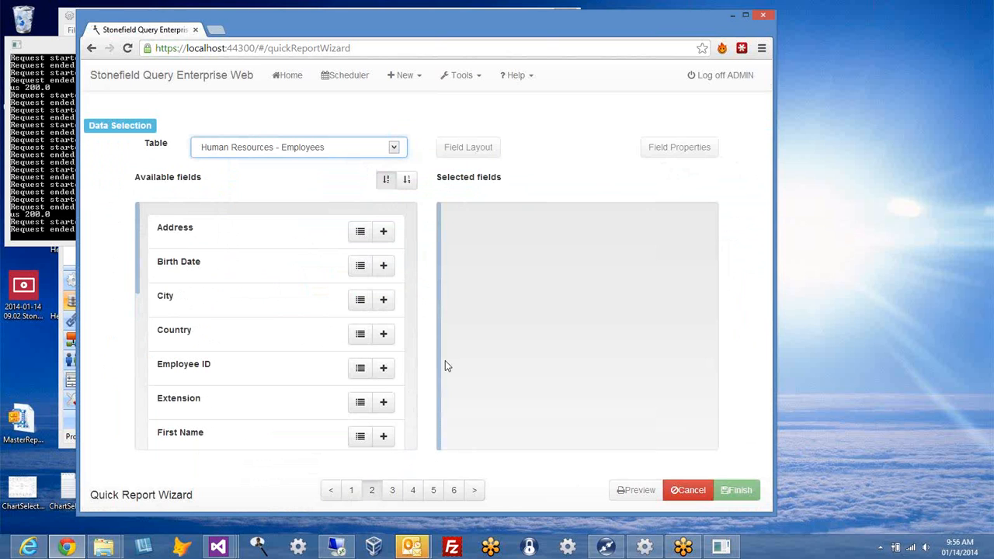
# Step: Add First Name and Photo, confirming Photo's control type is Image
pyautogui.click(384, 440)
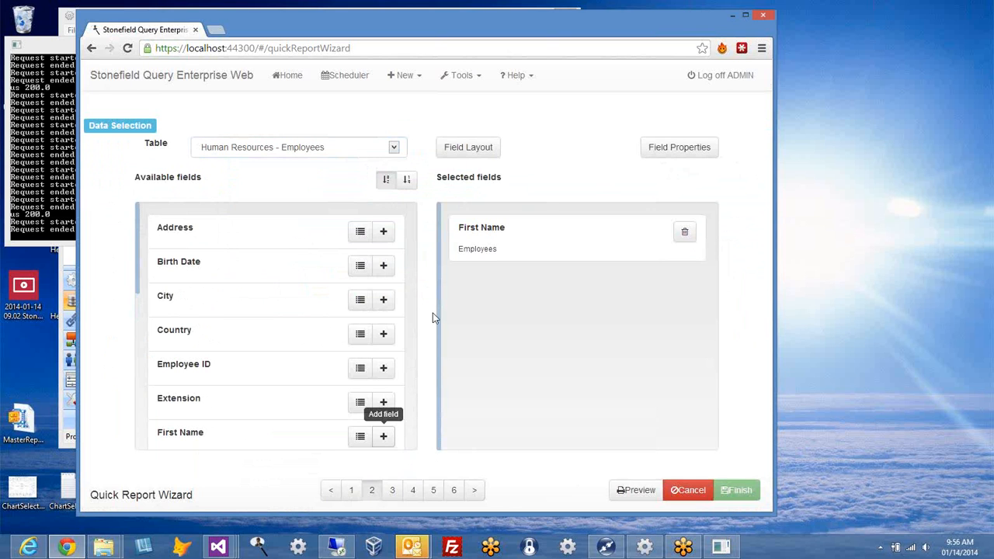
pyautogui.scroll(-1, 233, 365)
pyautogui.scroll(-3, 258, 362)
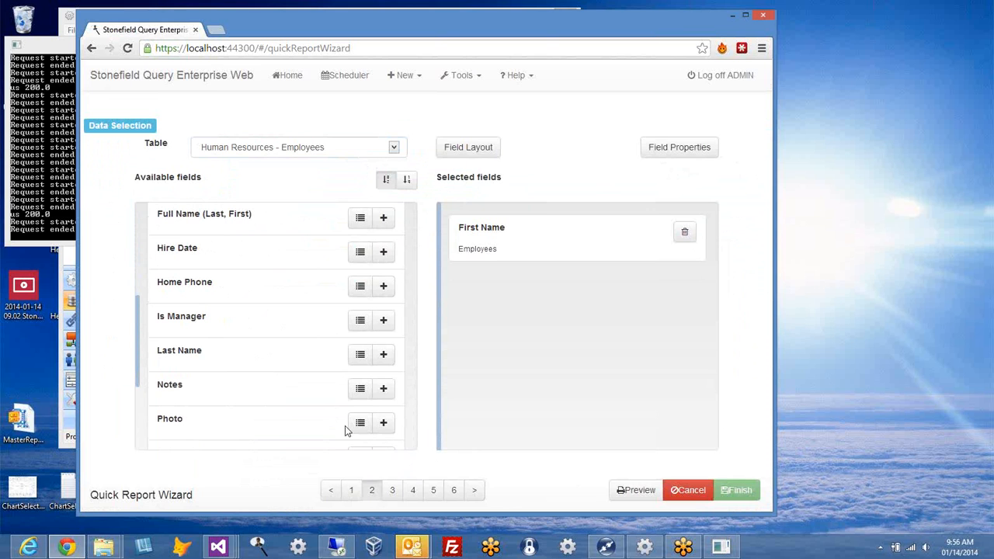
pyautogui.click(384, 422)
pyautogui.click(706, 148)
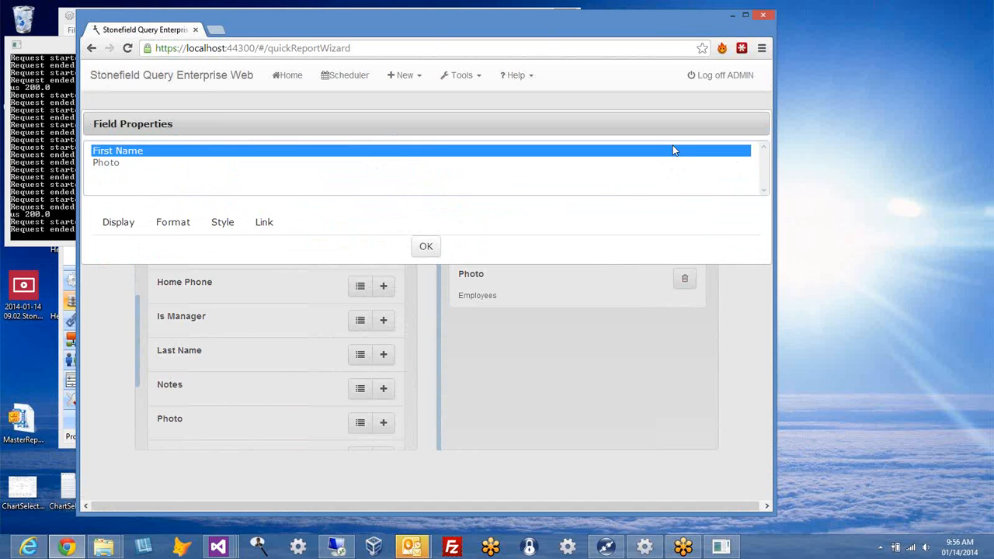
pyautogui.click(101, 163)
pyautogui.click(171, 222)
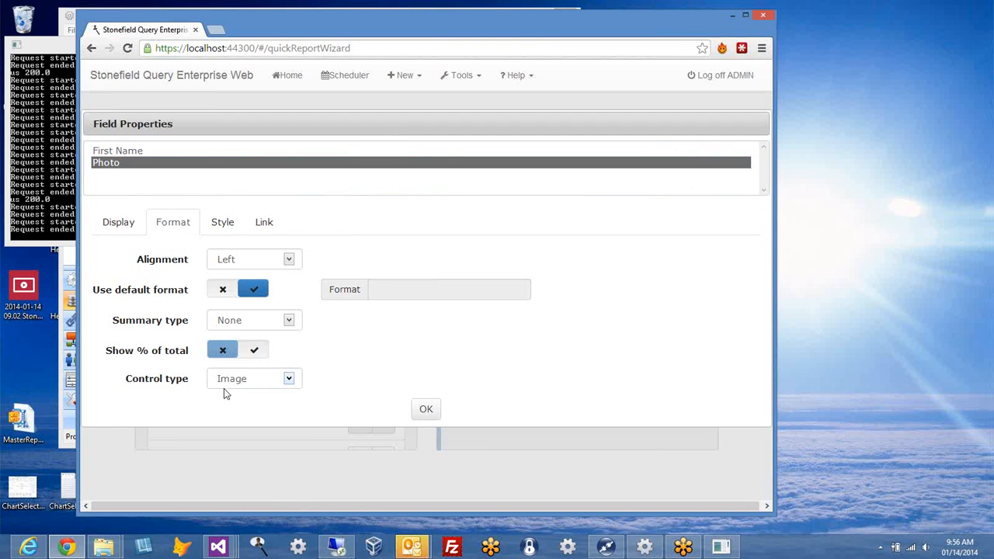
pyautogui.click(424, 413)
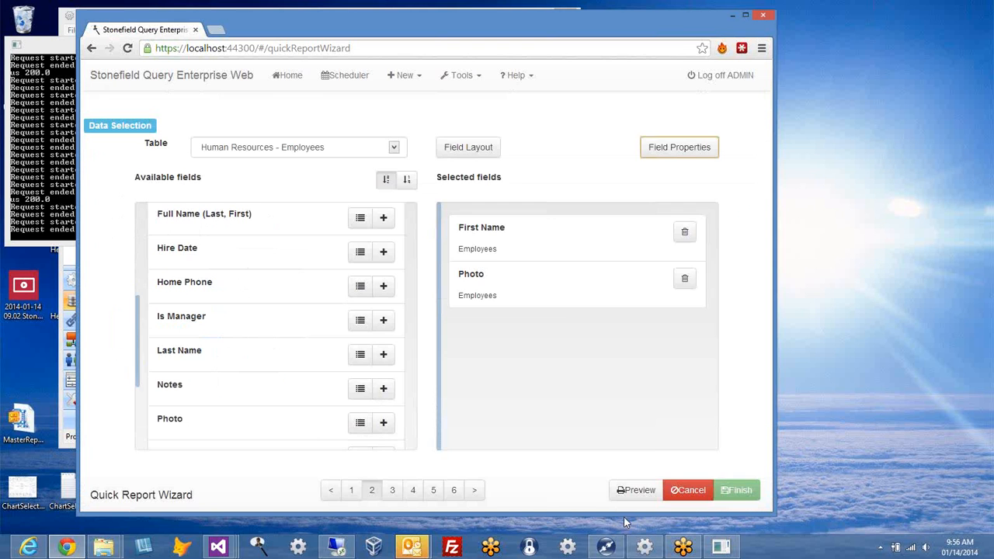
# Step: Preview the 3-page employee photo report, then remove the Photo field
pyautogui.click(636, 494)
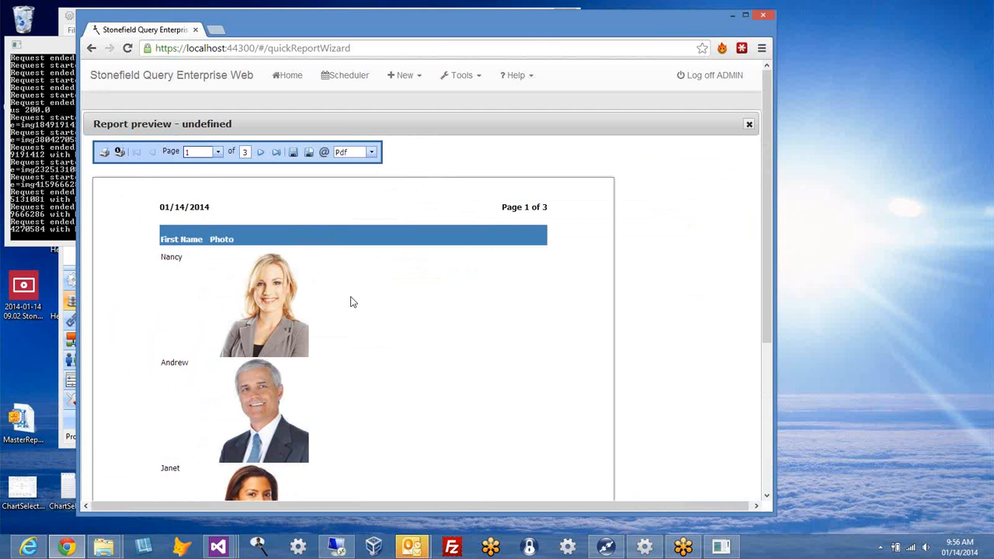
pyautogui.click(749, 126)
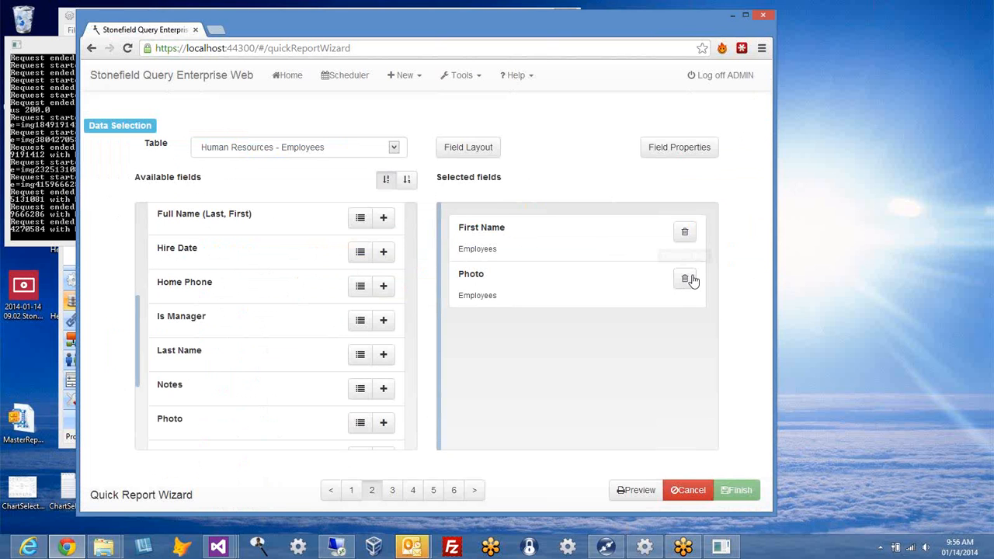
pyautogui.click(685, 279)
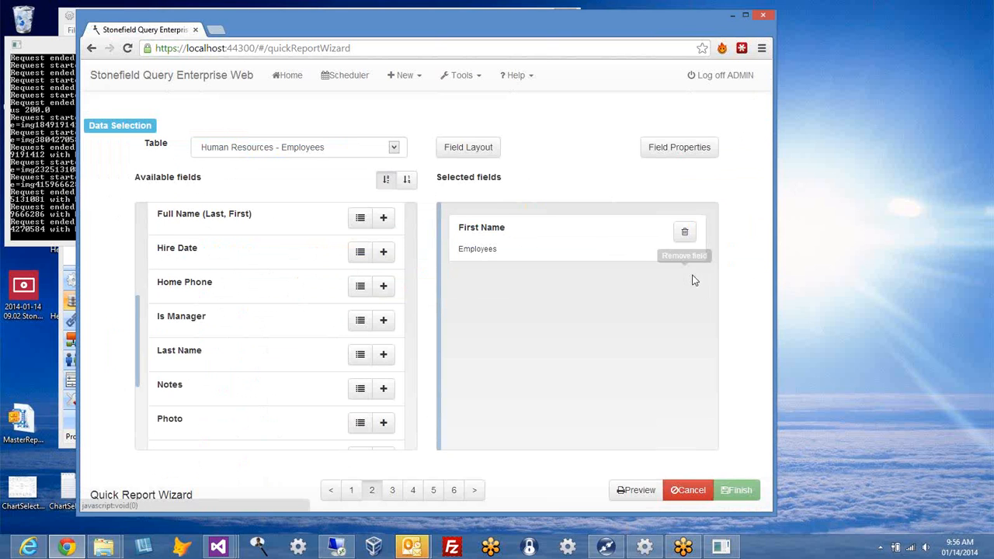
# Step: Replace First Name with Product ID and Product Name from Order Entry - Products
pyautogui.click(686, 233)
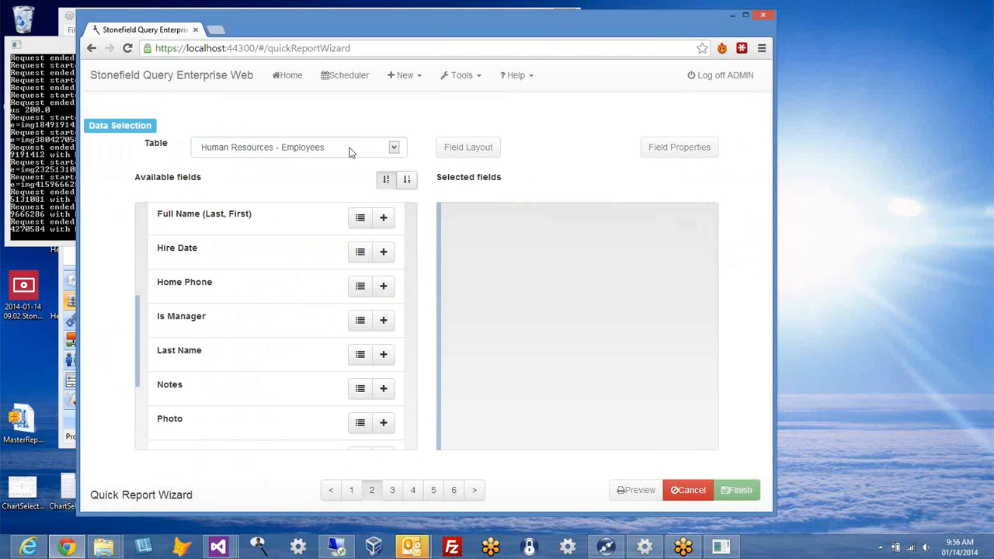
pyautogui.click(393, 149)
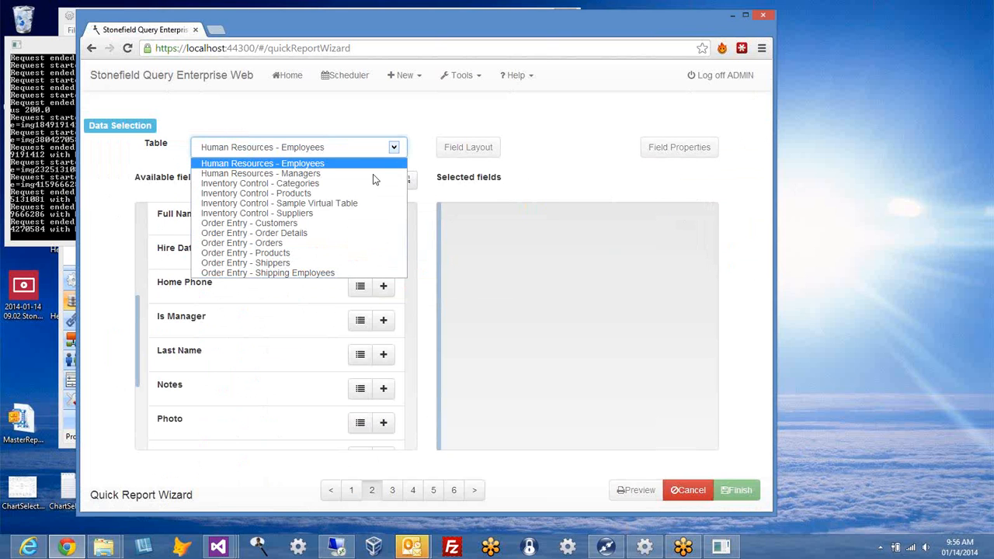
pyautogui.click(342, 253)
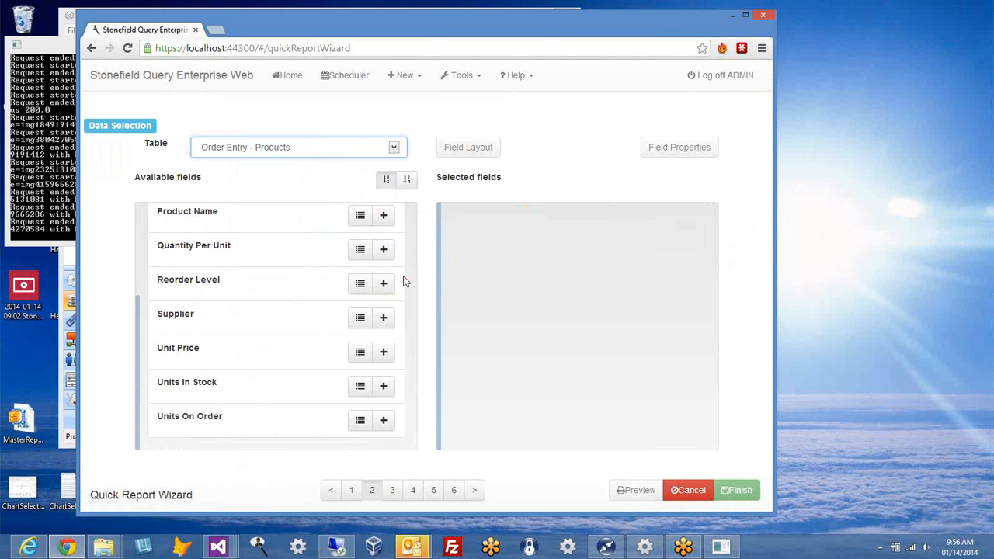
pyautogui.scroll(3, 279, 327)
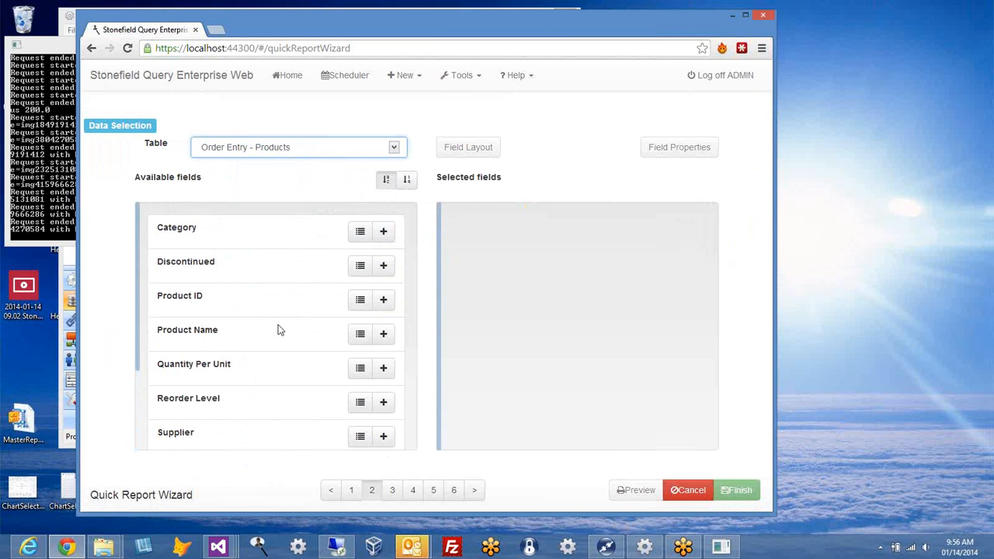
pyautogui.click(383, 300)
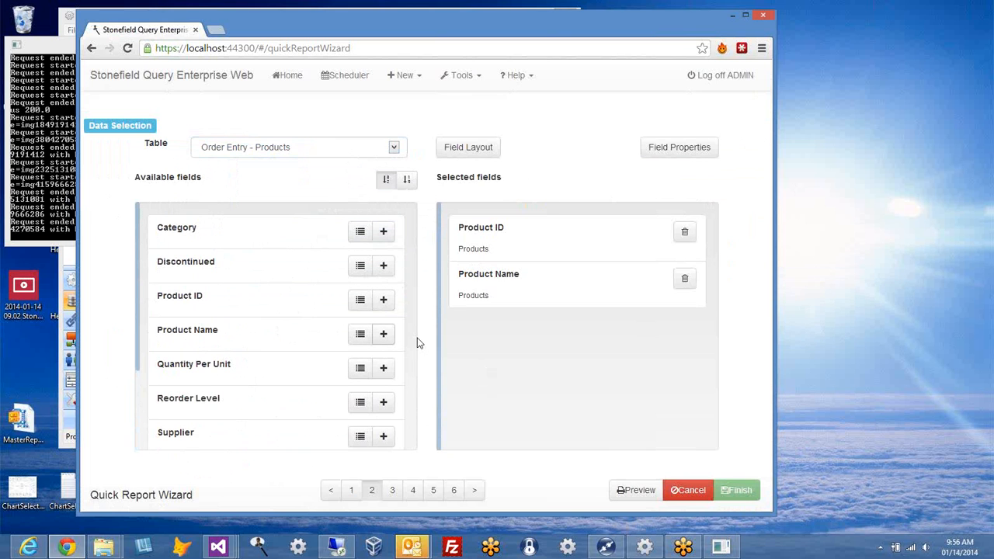
# Step: Show Product ID as a Code 128 bar code and preview the 6-page report
pyautogui.click(680, 147)
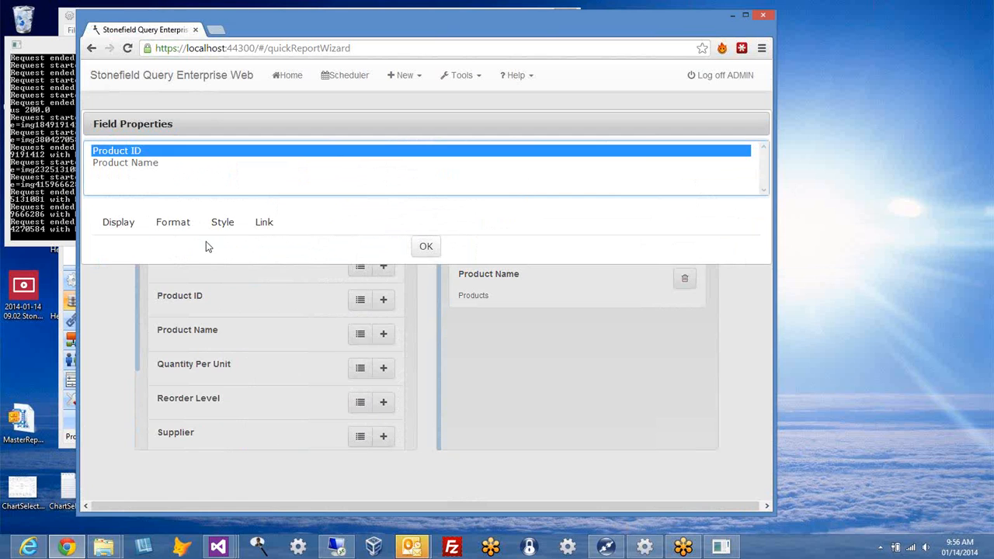
pyautogui.click(165, 219)
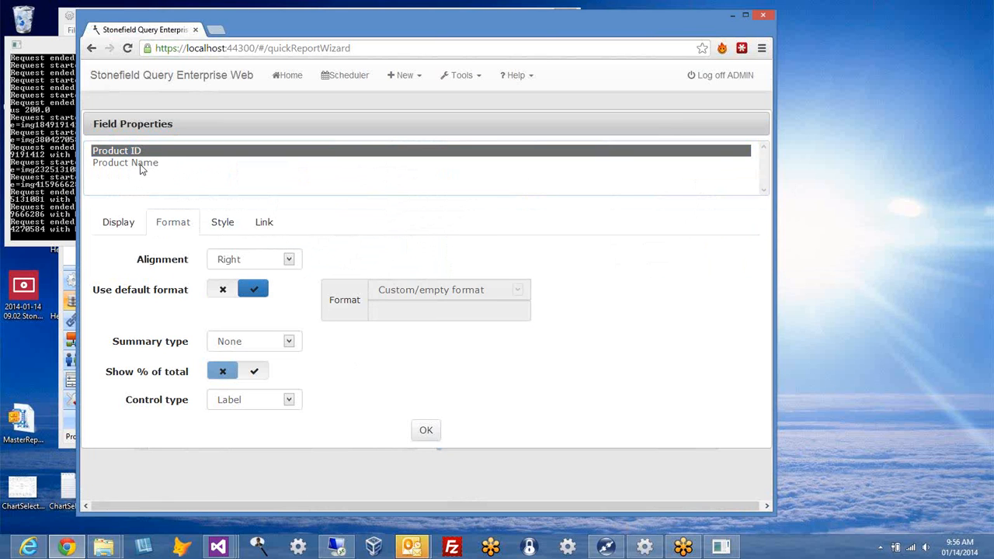
pyautogui.click(288, 401)
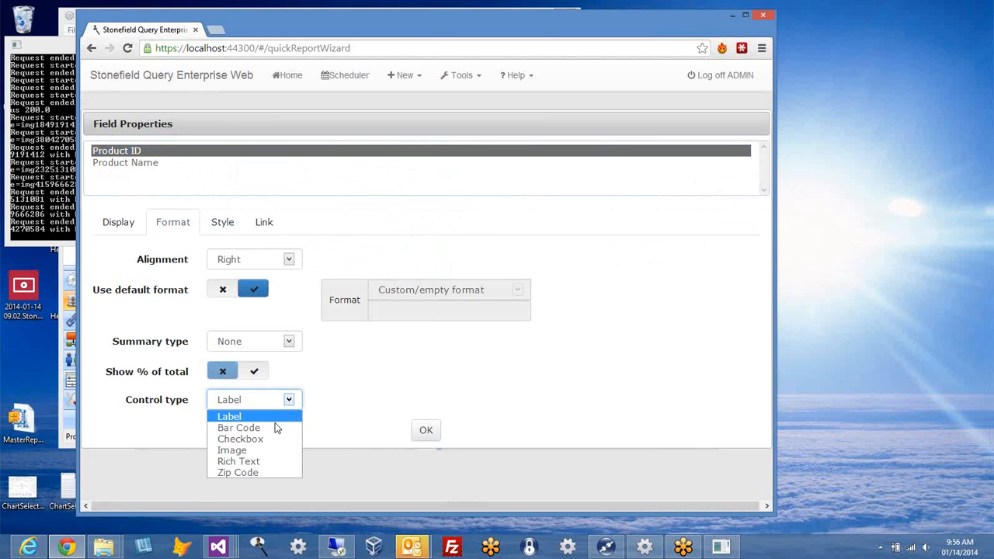
pyautogui.click(276, 428)
pyautogui.scroll(-1, 433, 401)
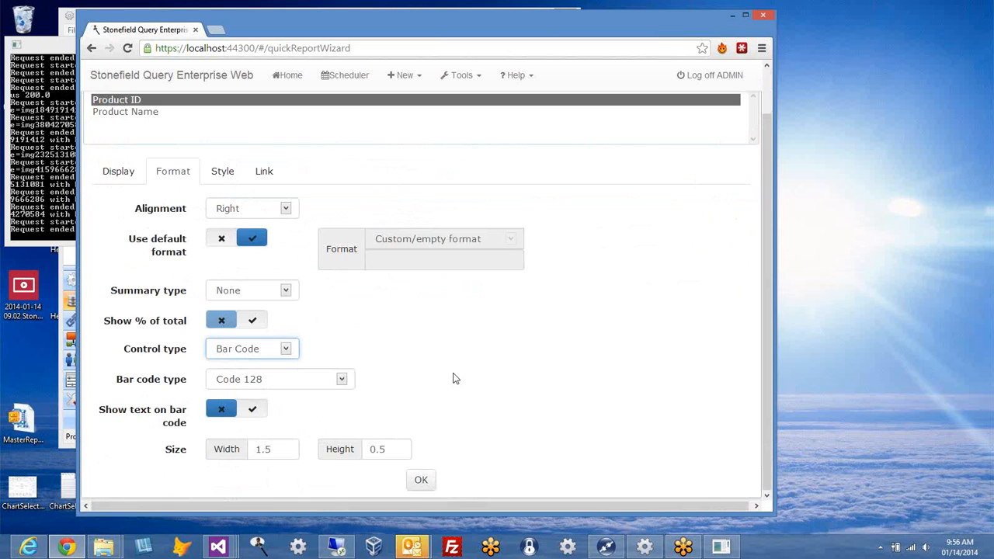
pyautogui.click(343, 380)
pyautogui.moveTo(352, 284)
pyautogui.mouseDown()
pyautogui.moveTo(355, 325)
pyautogui.moveTo(356, 285)
pyautogui.mouseUp()
pyautogui.click(510, 336)
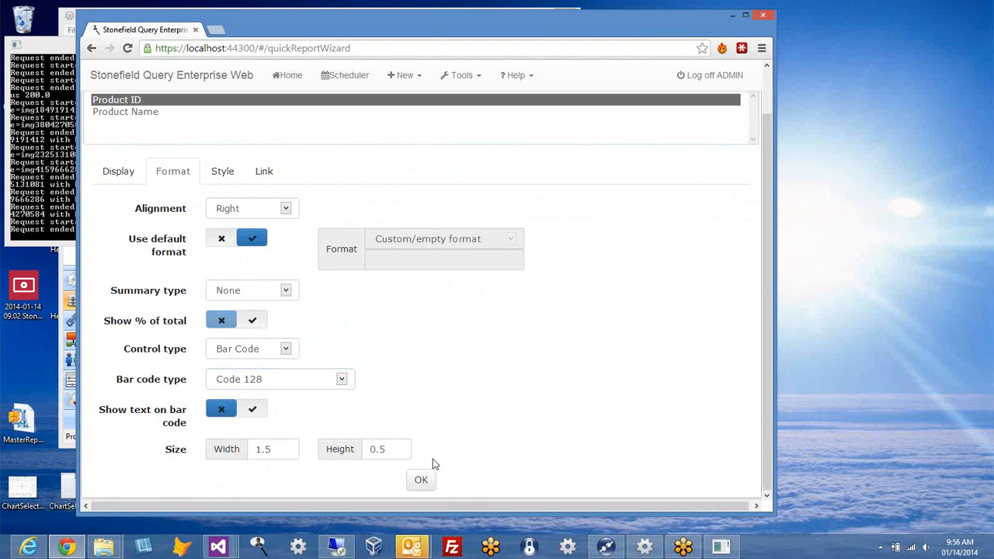
pyautogui.click(423, 481)
pyautogui.click(625, 492)
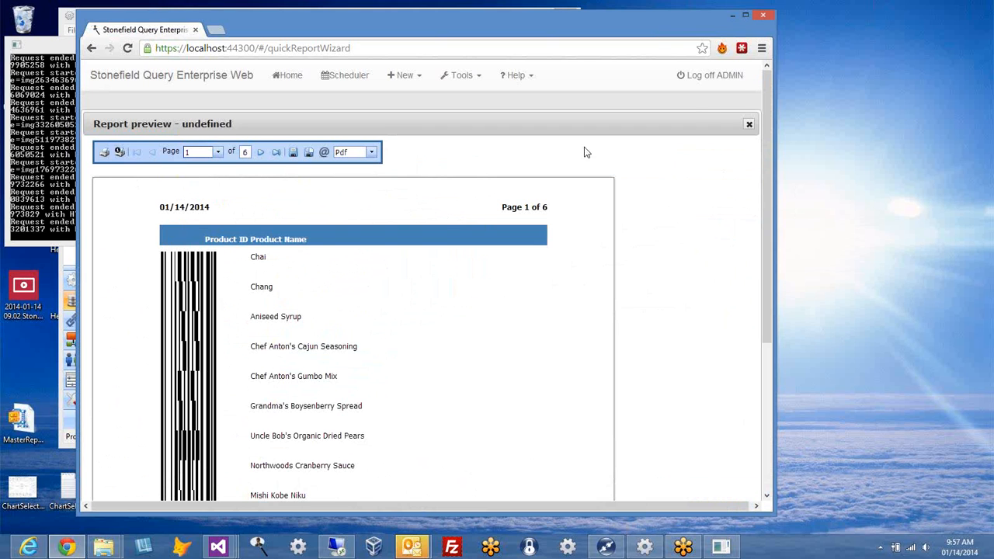
pyautogui.click(748, 126)
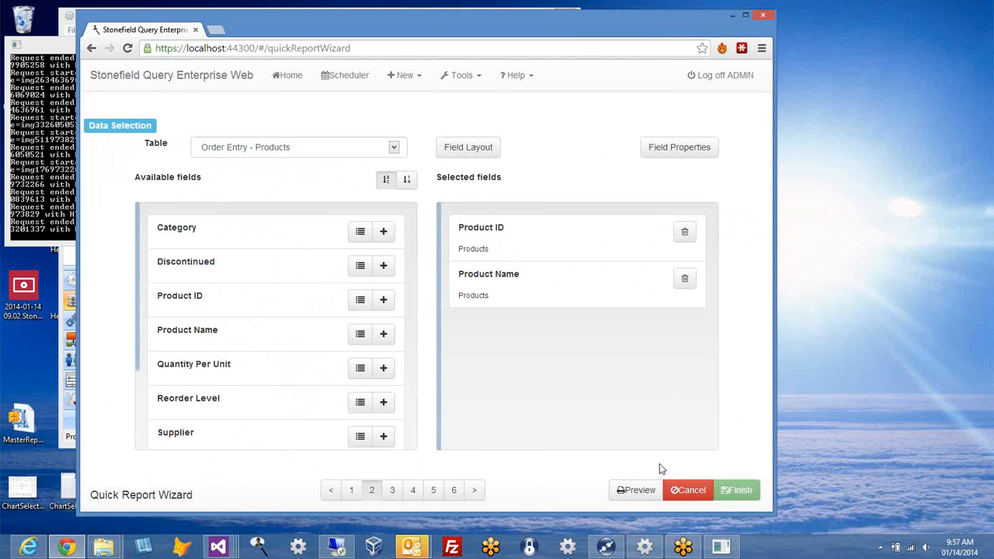
# Step: Cancel the products quick report and begin a new Cross-Tab Report
pyautogui.click(683, 495)
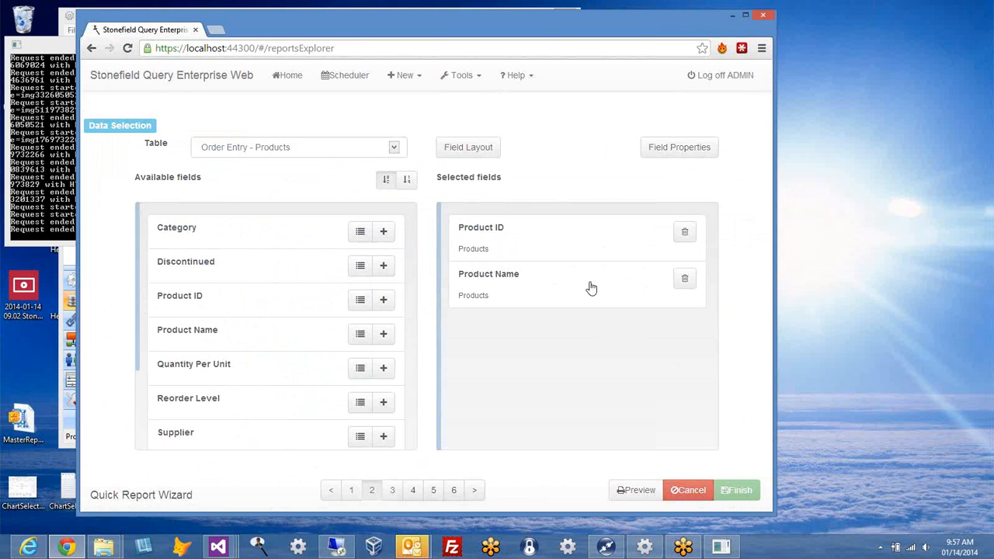
pyautogui.click(419, 78)
pyautogui.click(418, 125)
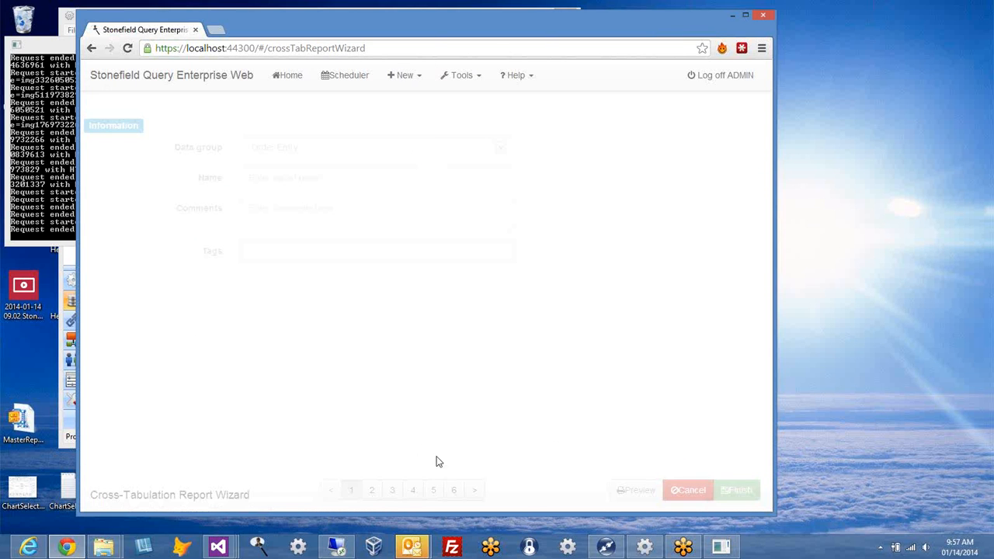
# Step: Select Customers Country, Products Category and Order Details Total Price as report fields
pyautogui.click(474, 490)
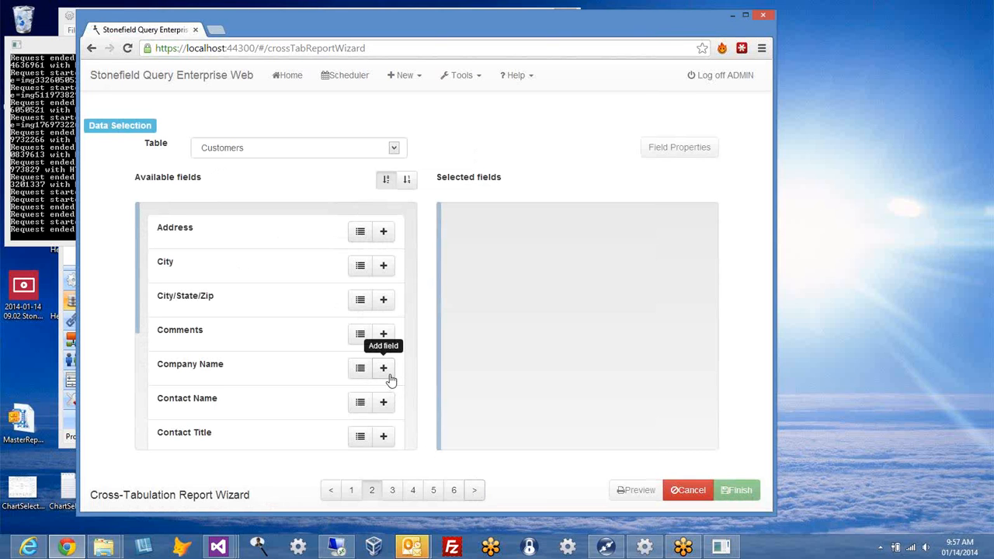
pyautogui.scroll(-2, 305, 452)
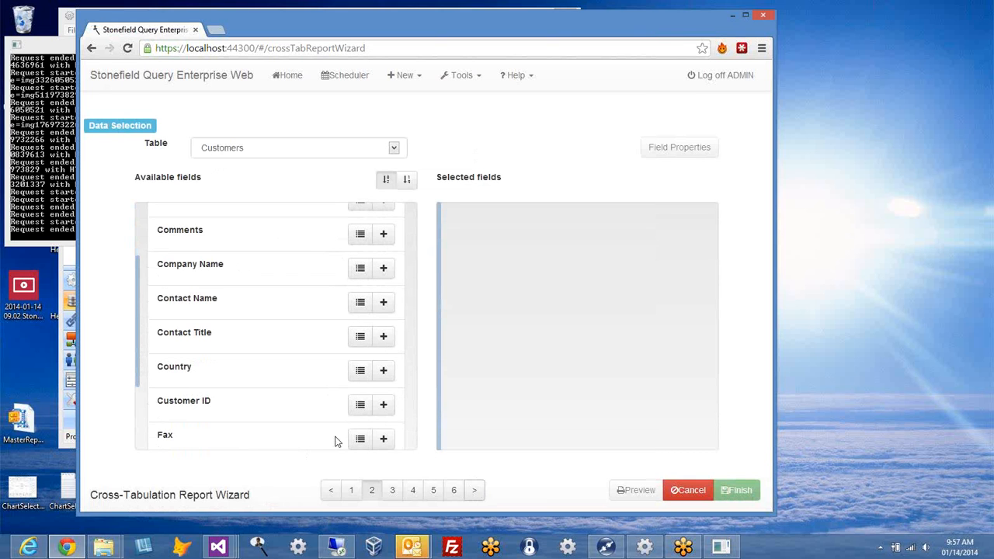
pyautogui.click(383, 371)
pyautogui.click(394, 147)
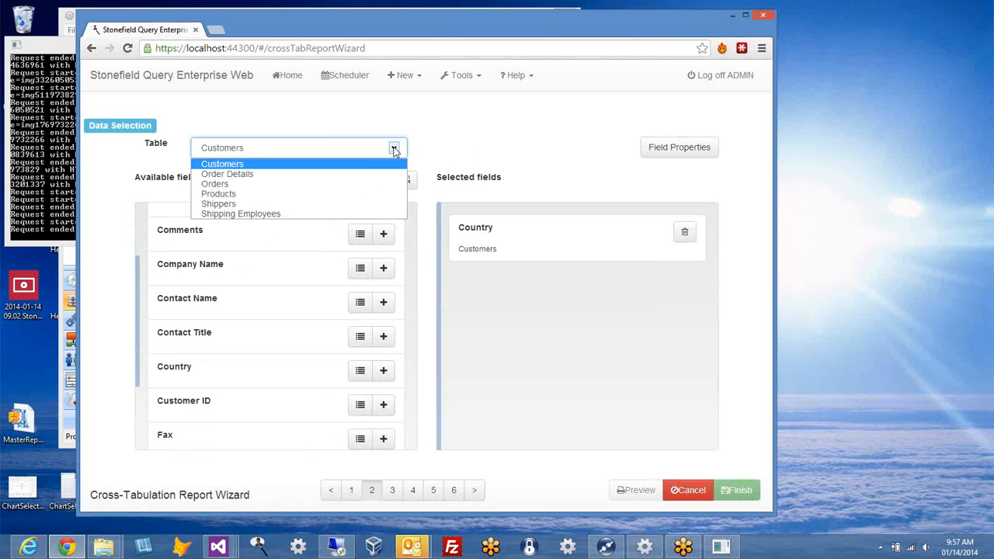
pyautogui.click(339, 195)
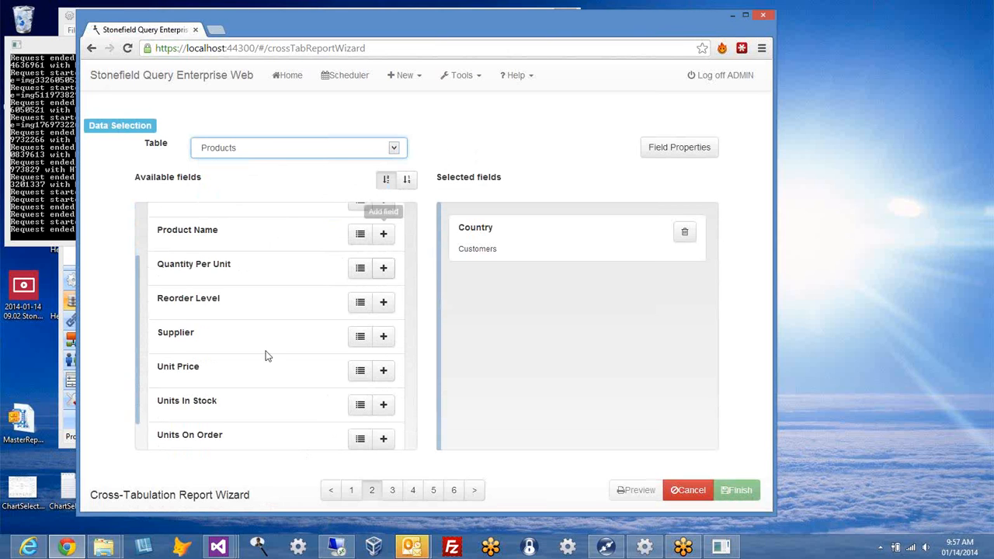
pyautogui.scroll(2, 266, 355)
pyautogui.click(383, 230)
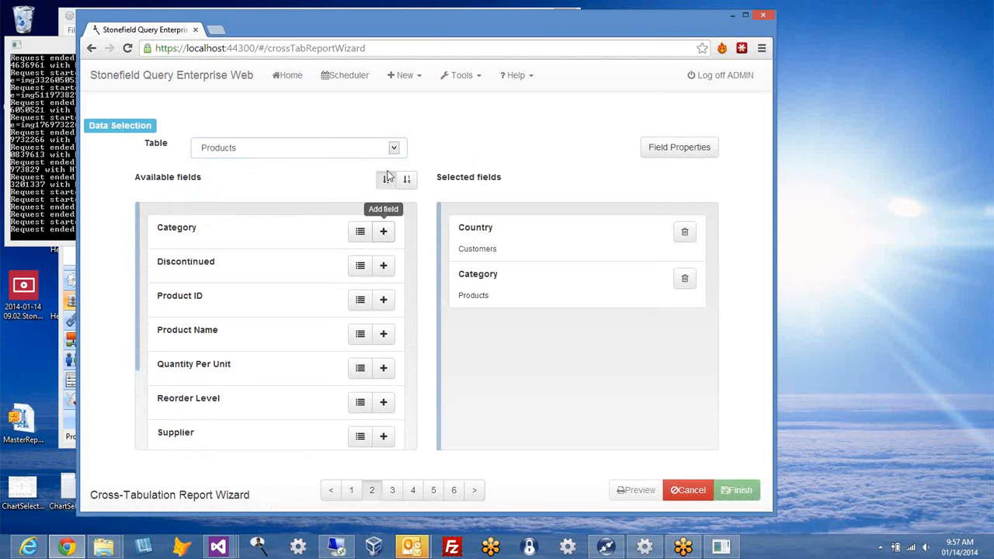
pyautogui.click(394, 148)
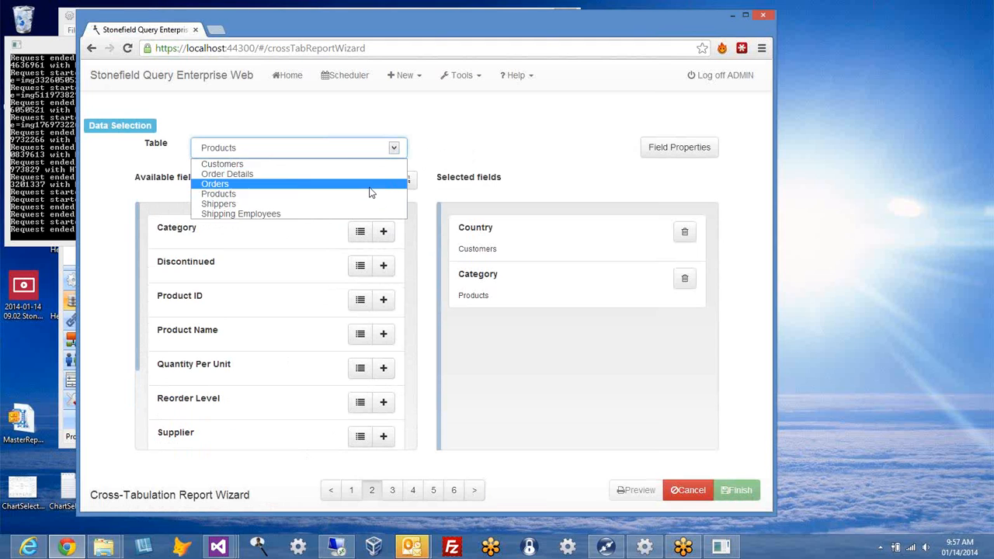
pyautogui.click(373, 175)
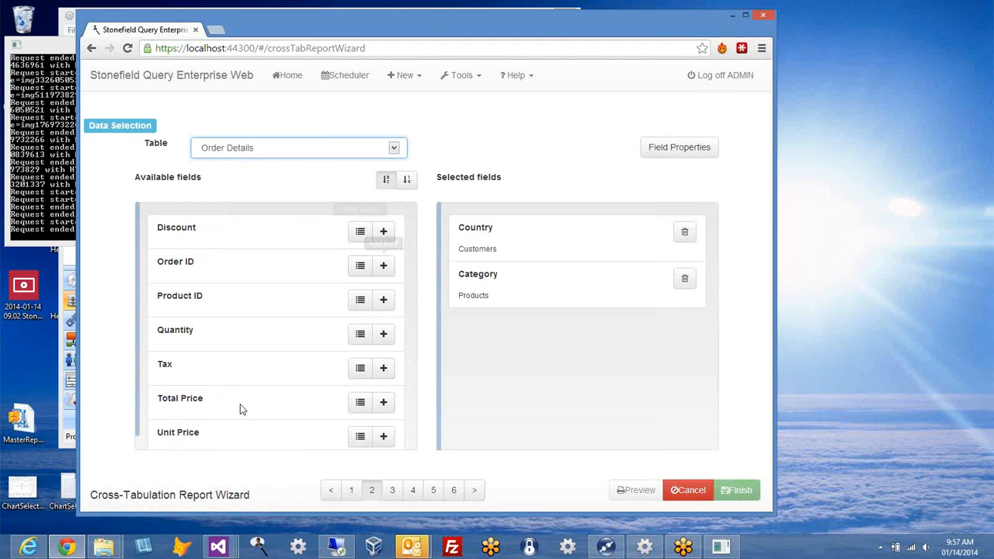
pyautogui.click(383, 401)
# Step: Place Country as rows, Category as columns, Total Price as data, and preview
pyautogui.click(474, 493)
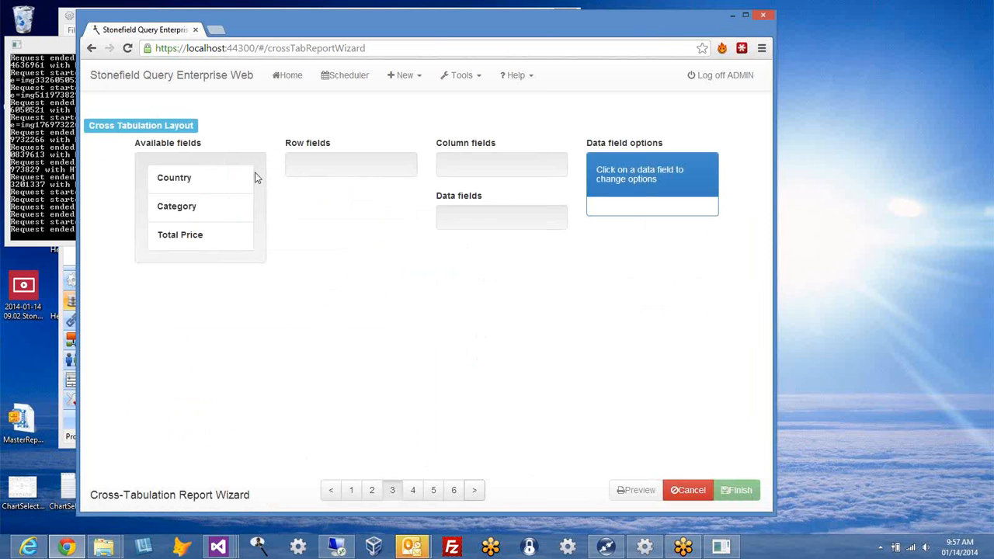
pyautogui.moveTo(211, 190); pyautogui.dragTo(364, 180)
pyautogui.moveTo(208, 177); pyautogui.dragTo(438, 185)
pyautogui.moveTo(256, 190); pyautogui.dragTo(493, 269)
pyautogui.click(635, 490)
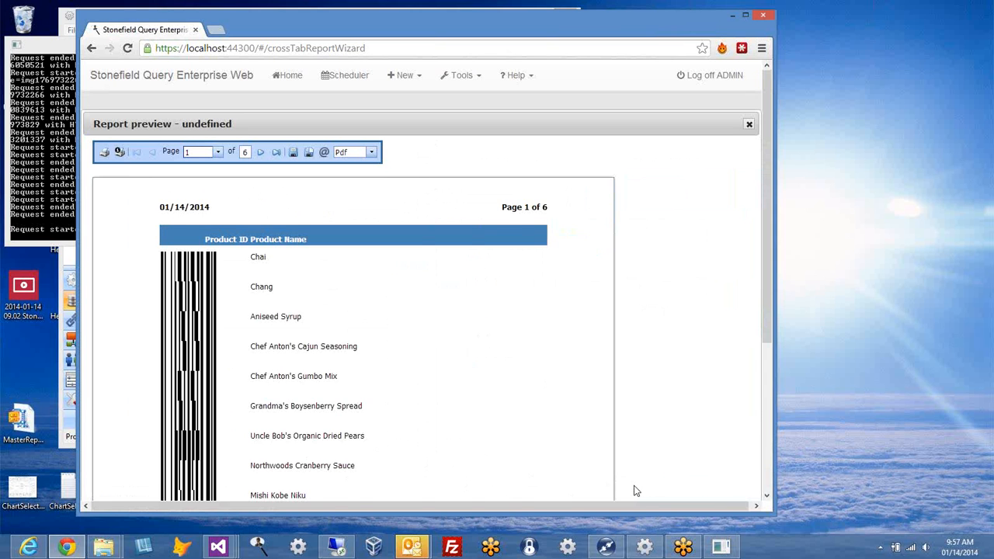
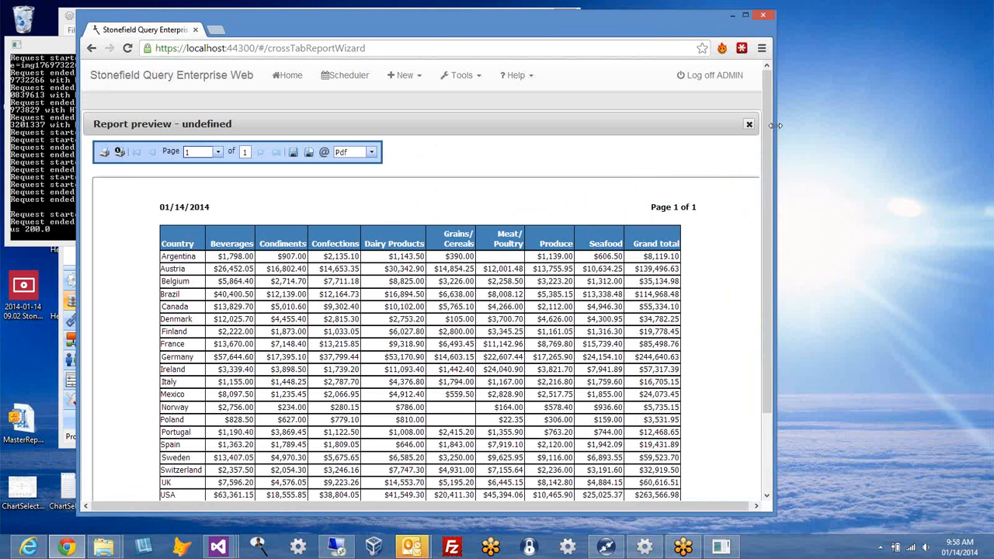
# Step: Close the preview and view the summary types for the Total Price data field
pyautogui.click(748, 125)
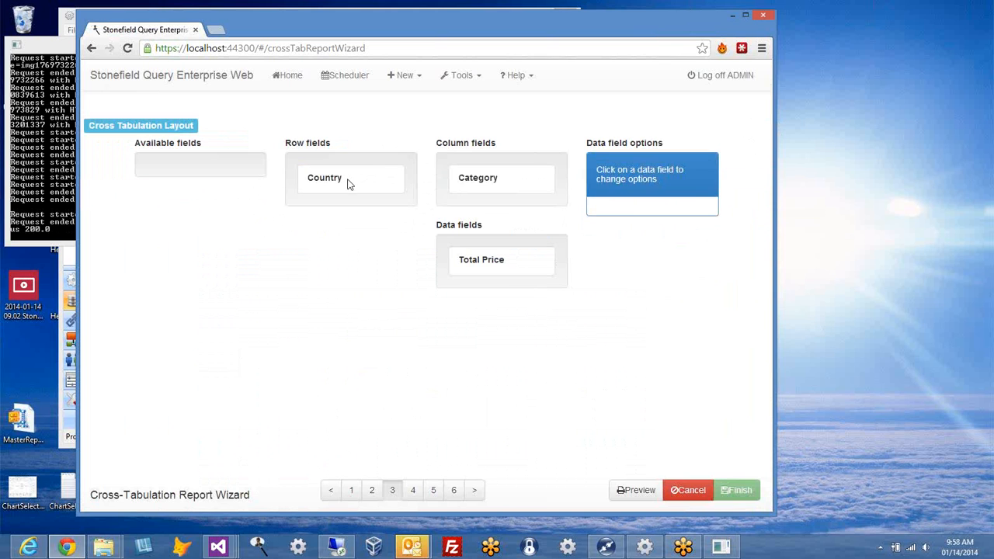
pyautogui.click(533, 264)
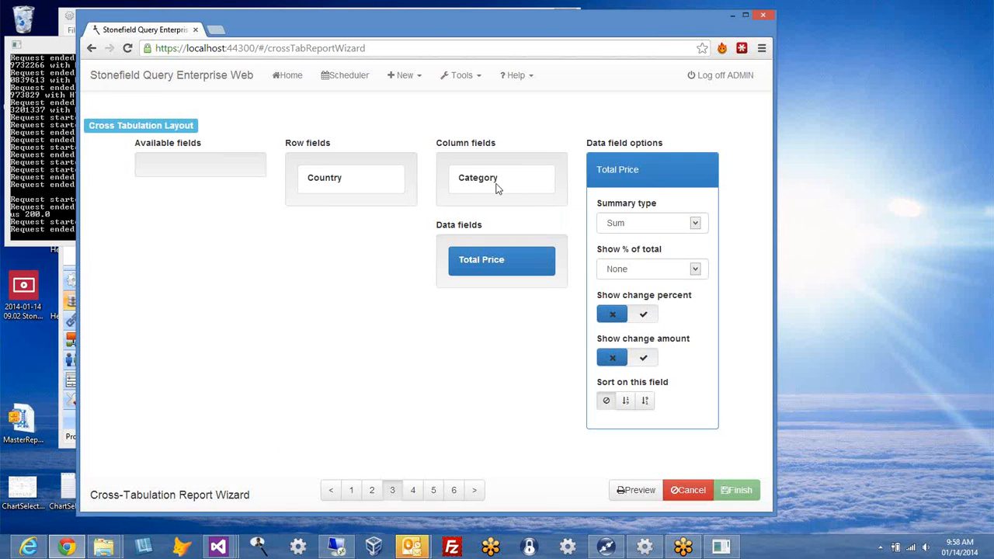
pyautogui.click(696, 223)
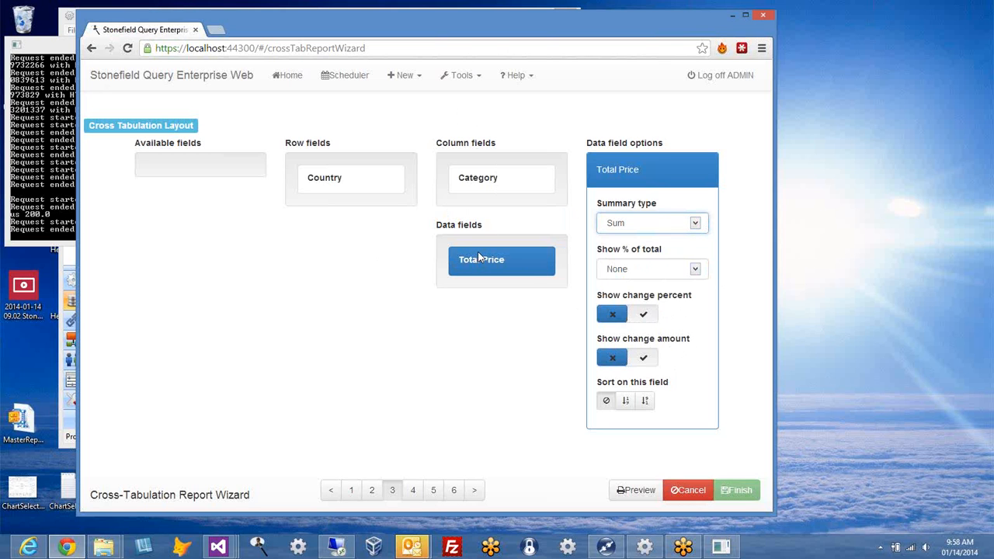
# Step: Sort by Total Price descending and preview to confirm USA leads the grand totals
pyautogui.click(646, 401)
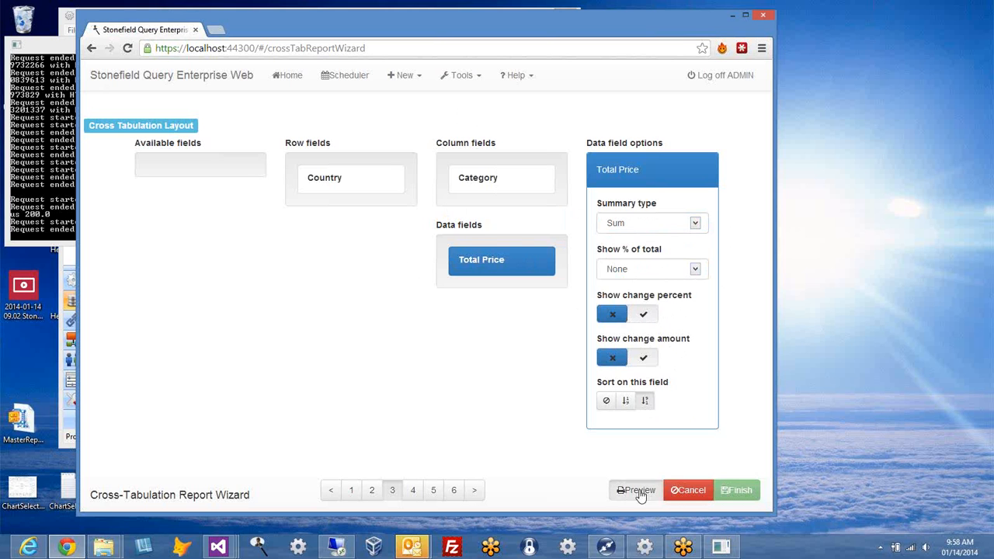
pyautogui.click(638, 491)
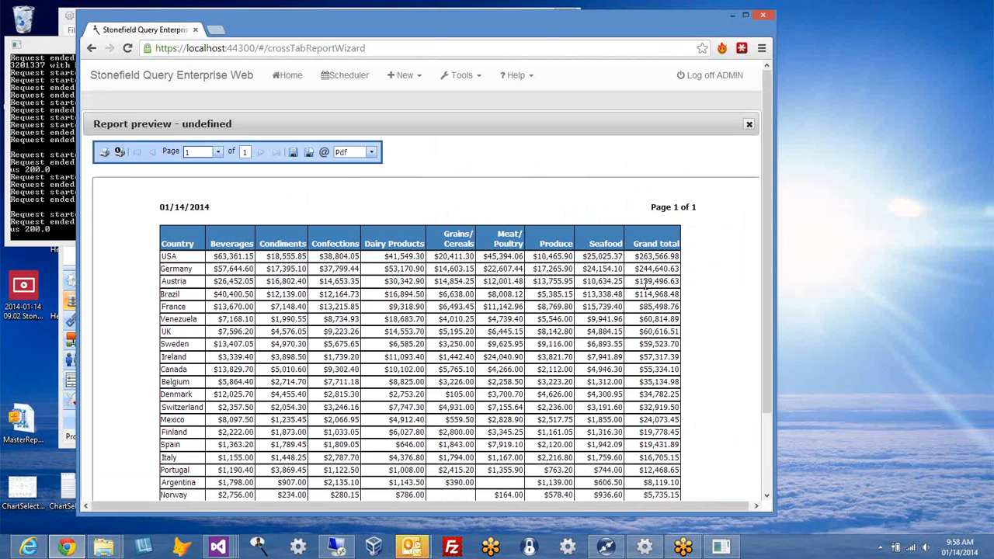
pyautogui.moveTo(635, 262); pyautogui.dragTo(684, 259)
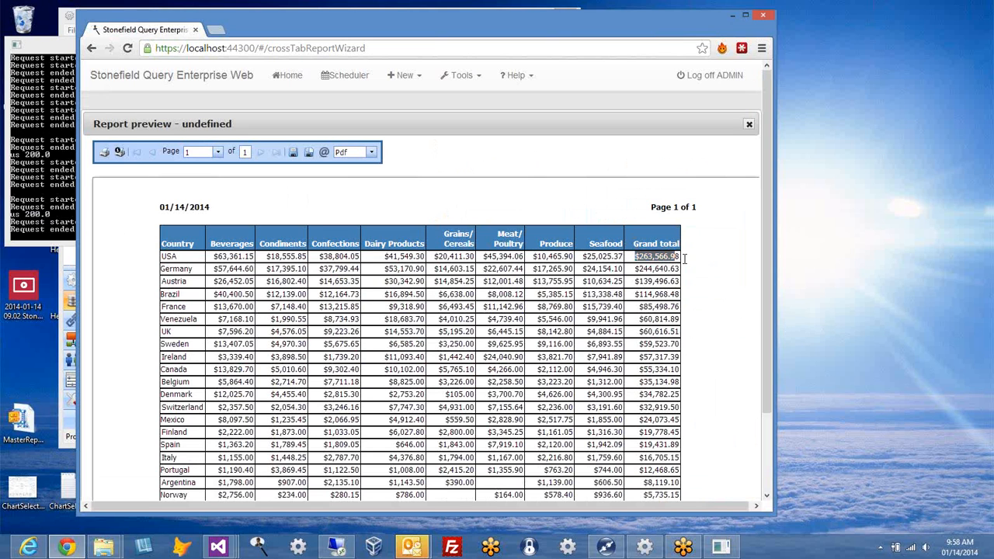
pyautogui.click(656, 268)
pyautogui.click(749, 126)
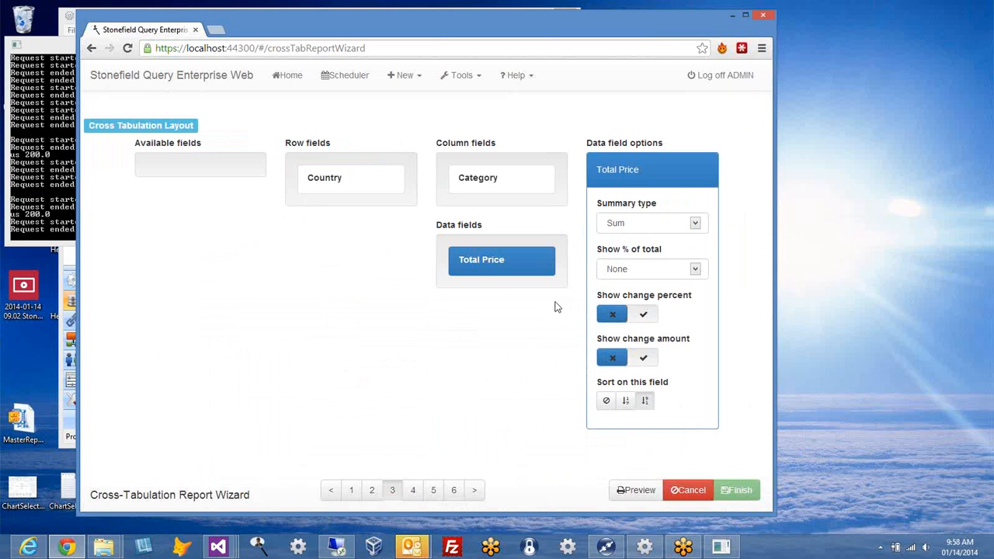
# Step: Page through the Filtering and Report Options steps, then cancel the cross-tab report
pyautogui.click(480, 498)
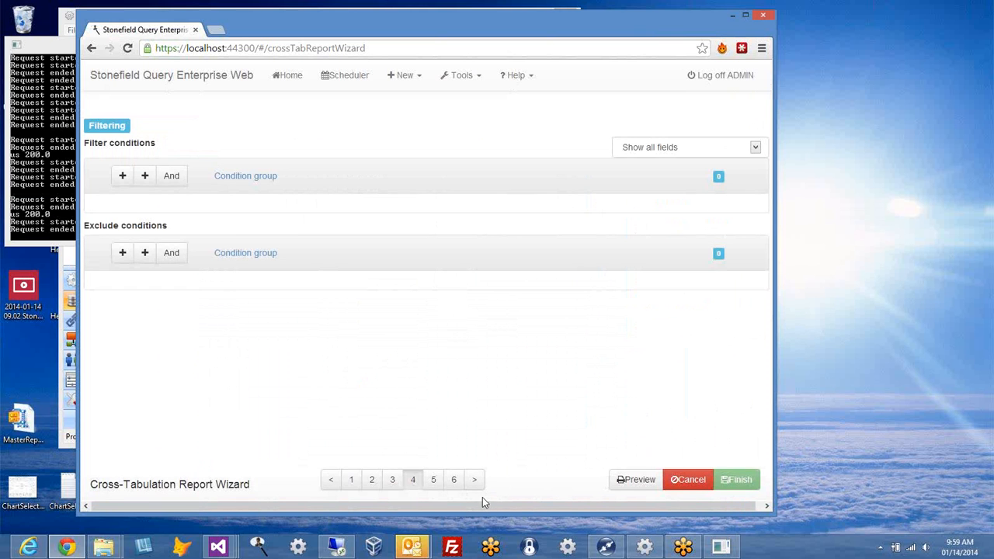
pyautogui.click(472, 489)
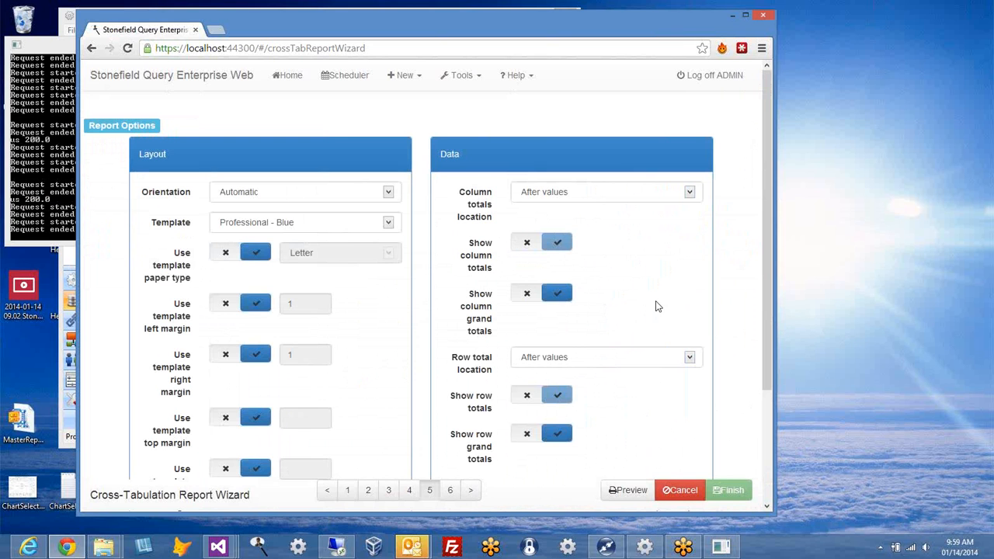
pyautogui.click(677, 490)
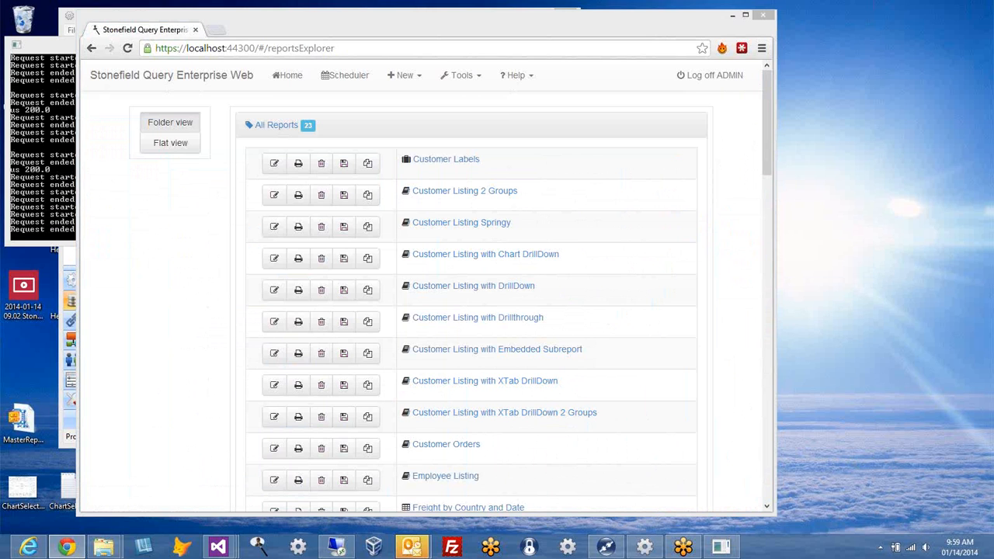
pyautogui.click(460, 75)
# Step: Open Tools > Options and browse the Locale list, leaving English (United States)
pyautogui.click(476, 117)
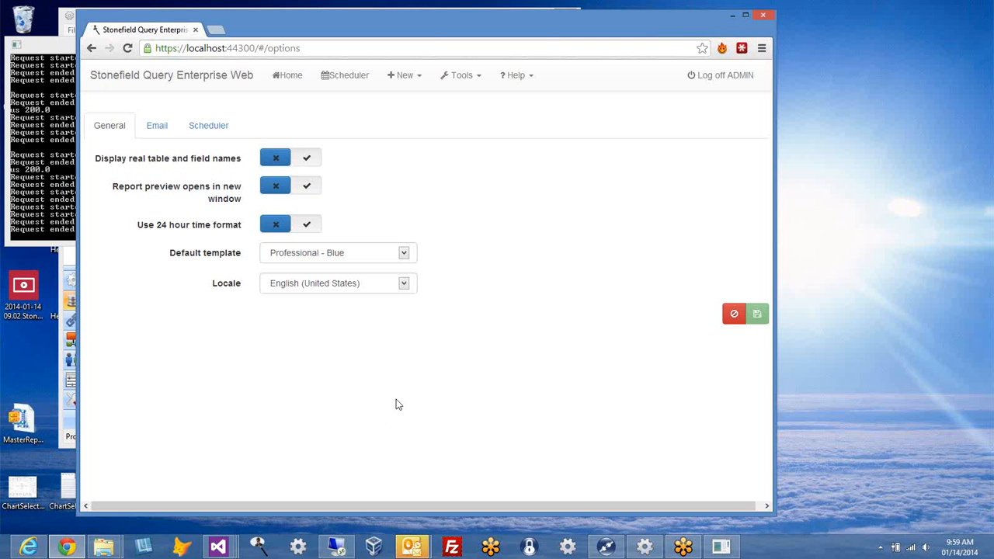
pyautogui.click(404, 284)
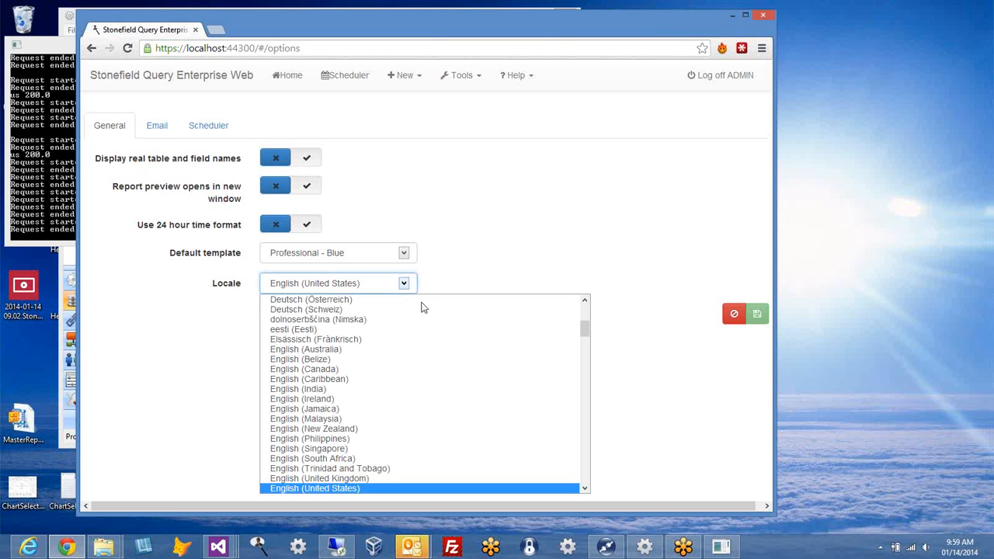
pyautogui.moveTo(586, 331)
pyautogui.mouseDown()
pyautogui.moveTo(586, 357)
pyautogui.moveTo(590, 337)
pyautogui.mouseUp()
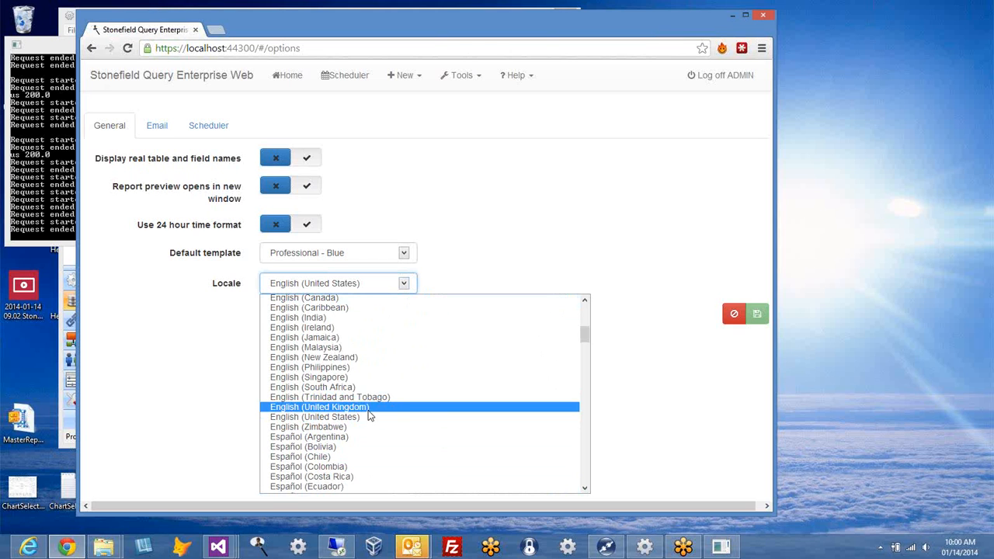
pyautogui.click(527, 191)
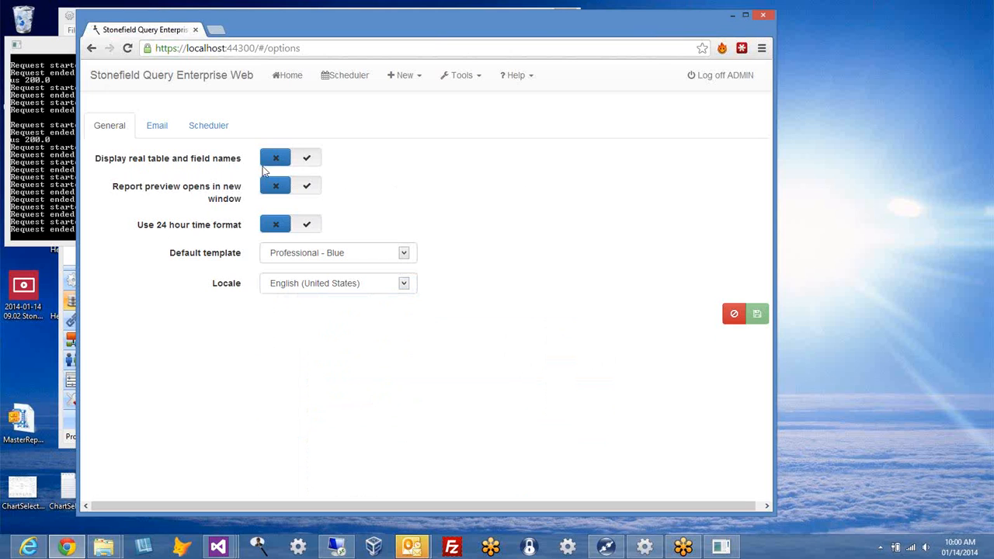
# Step: Review the Email and Scheduler settings, then cancel Options without saving
pyautogui.click(165, 132)
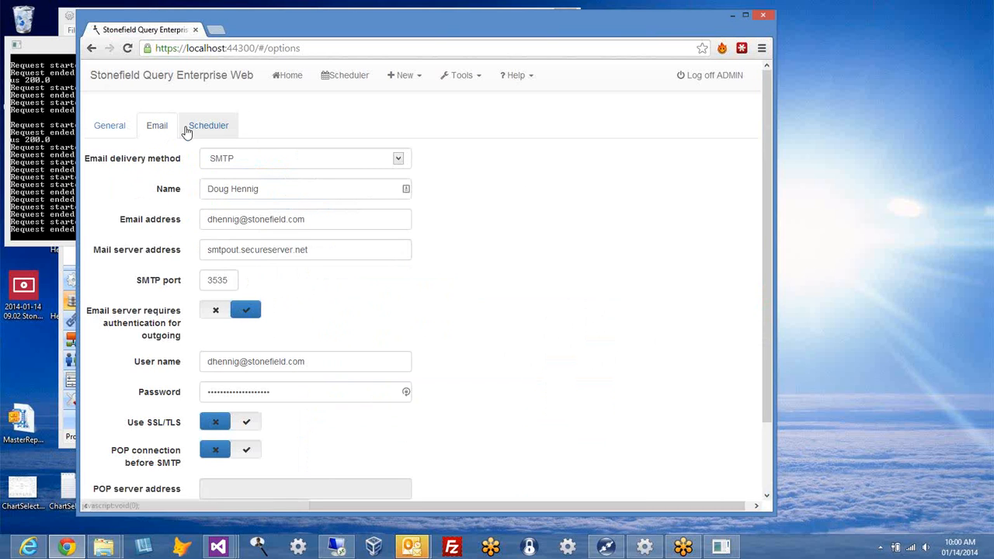
pyautogui.click(188, 132)
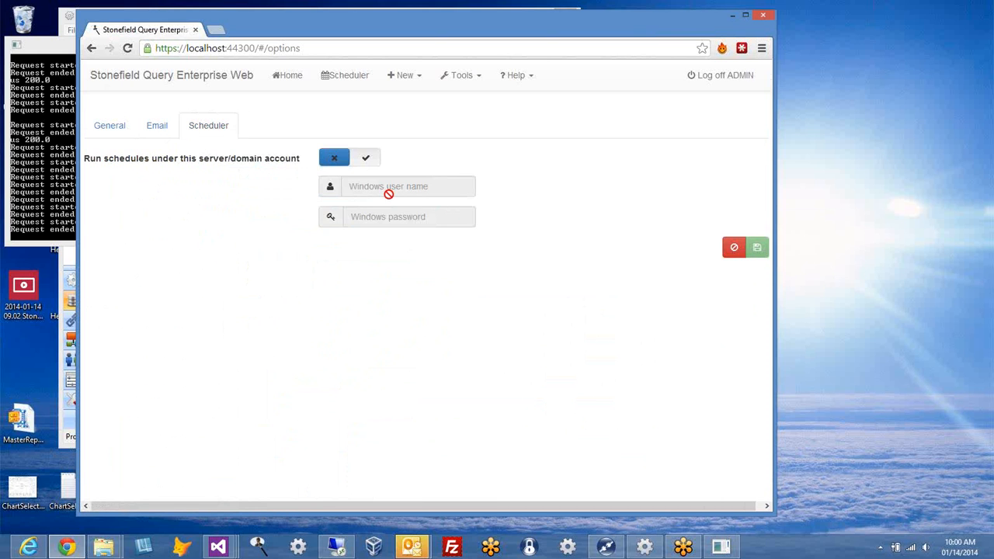
pyautogui.click(742, 254)
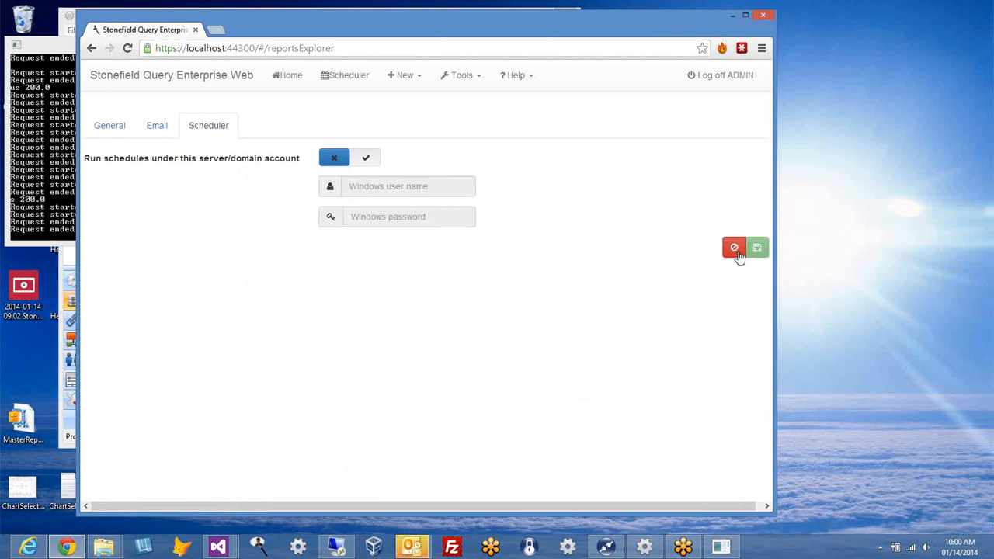
# Step: Start a new schedule named 'hhfhfgh' that repeats weekly
pyautogui.click(419, 77)
pyautogui.click(420, 79)
pyautogui.click(416, 79)
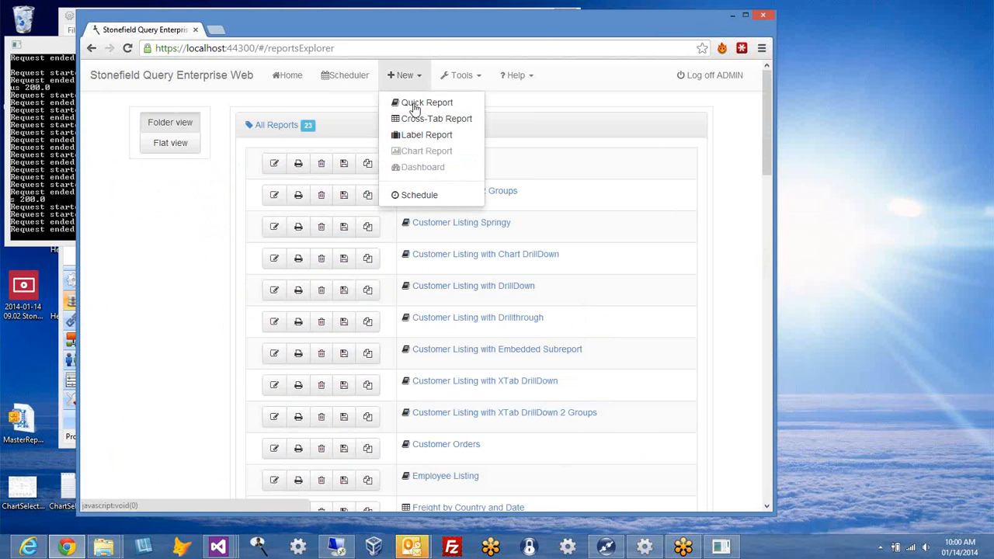
pyautogui.click(416, 196)
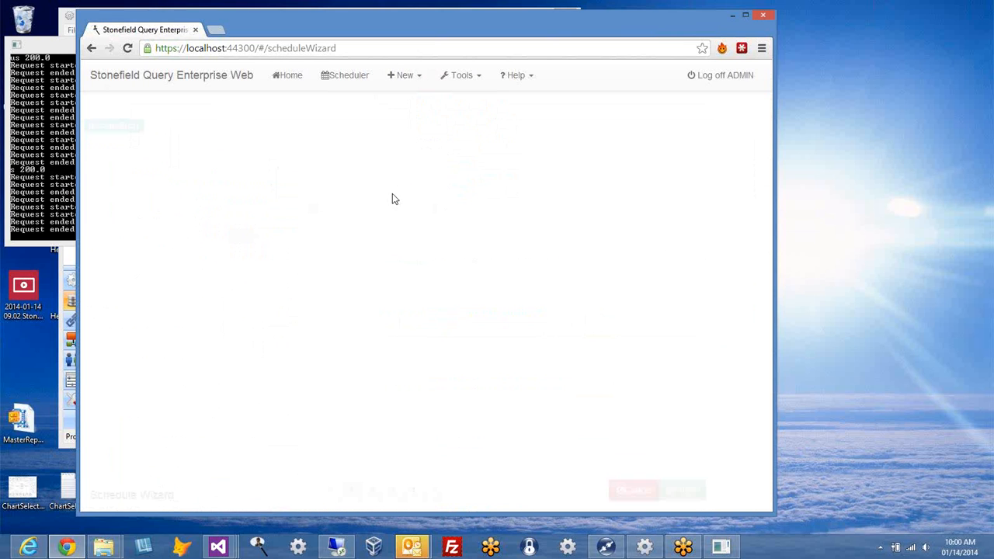
pyautogui.click(310, 149)
pyautogui.write('hhfhfgh')
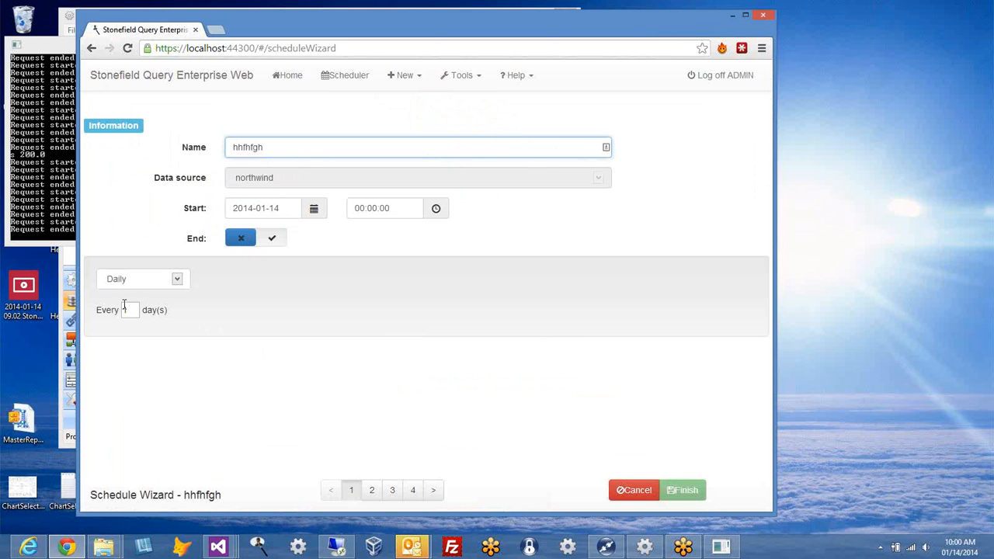
pyautogui.click(176, 281)
pyautogui.click(152, 305)
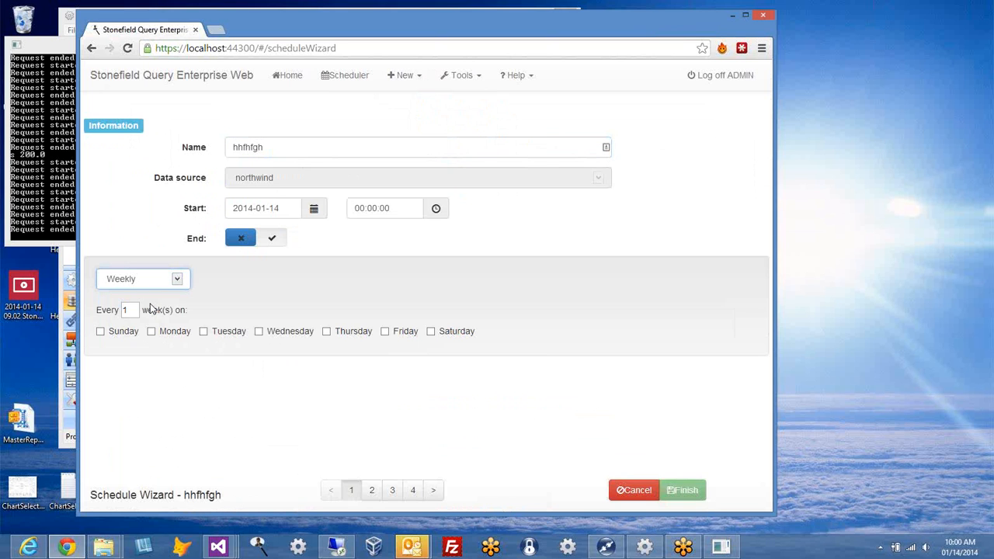
pyautogui.click(434, 490)
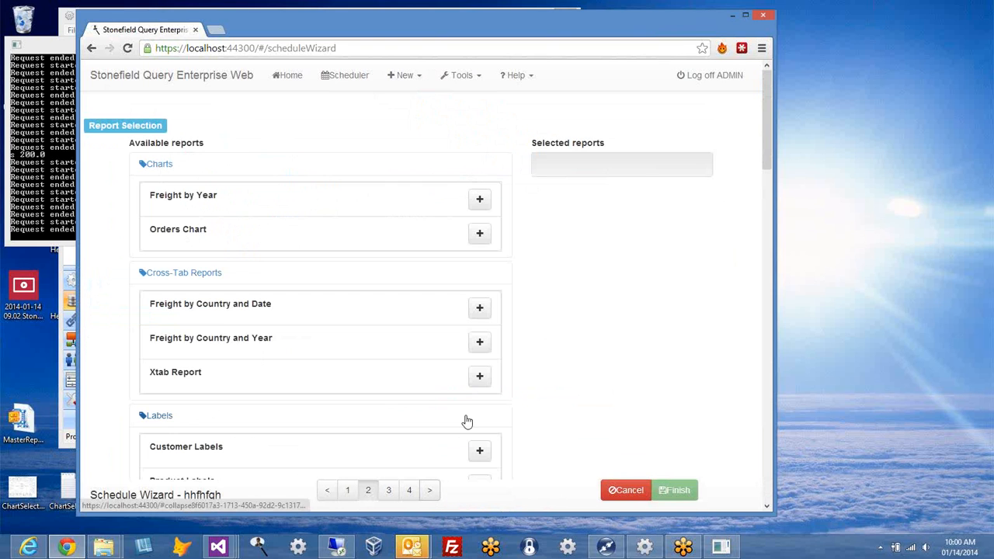
# Step: Select Freight by Year, Xtab Report and Customer Labels as the scheduled reports
pyautogui.click(480, 200)
pyautogui.click(480, 375)
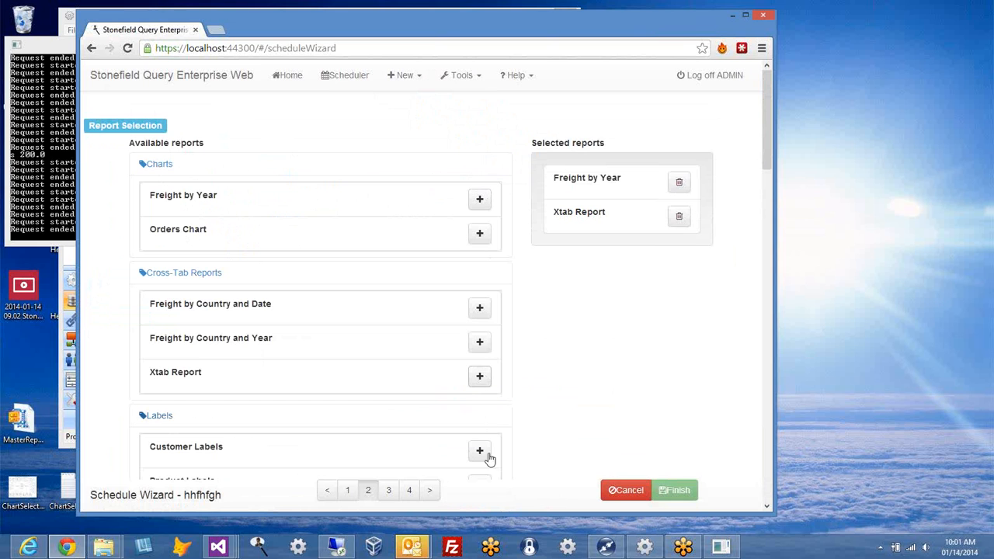
pyautogui.click(480, 452)
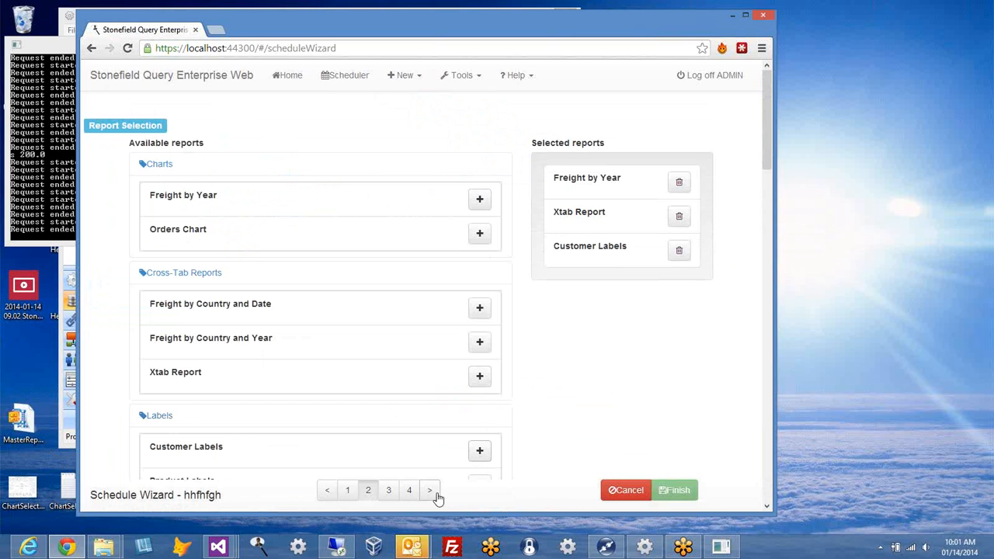
pyautogui.click(431, 491)
# Step: Review each report's export options, then cancel the schedule wizard
pyautogui.click(215, 163)
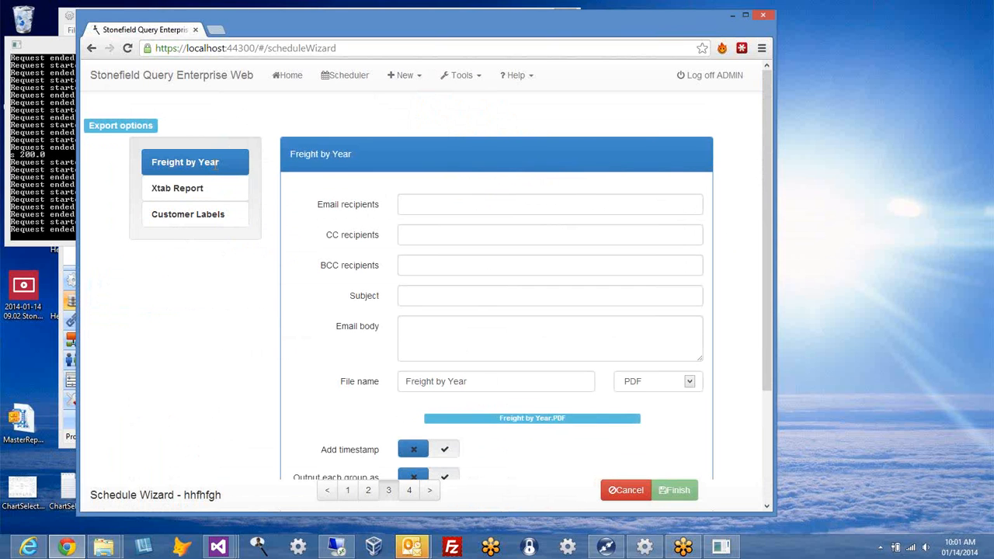
pyautogui.click(444, 203)
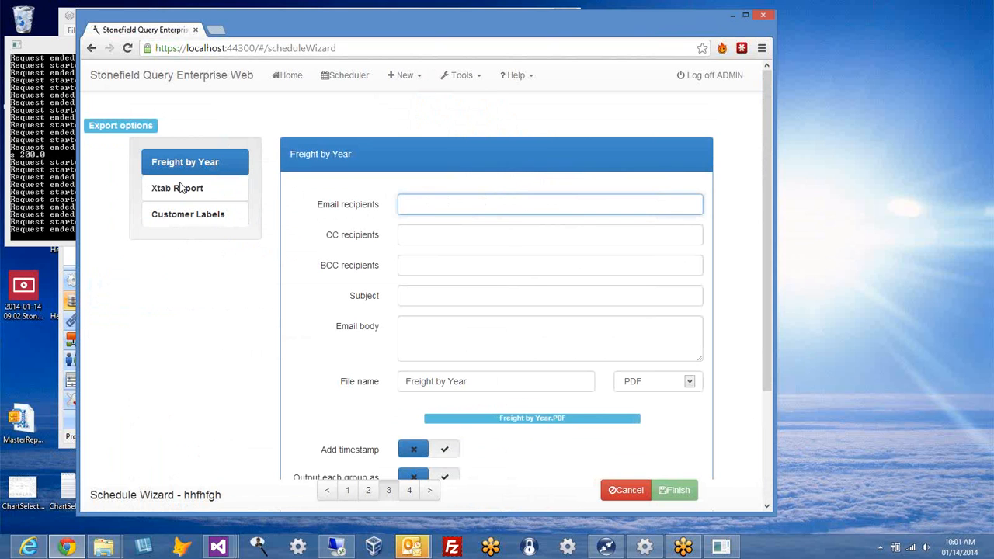
pyautogui.click(180, 188)
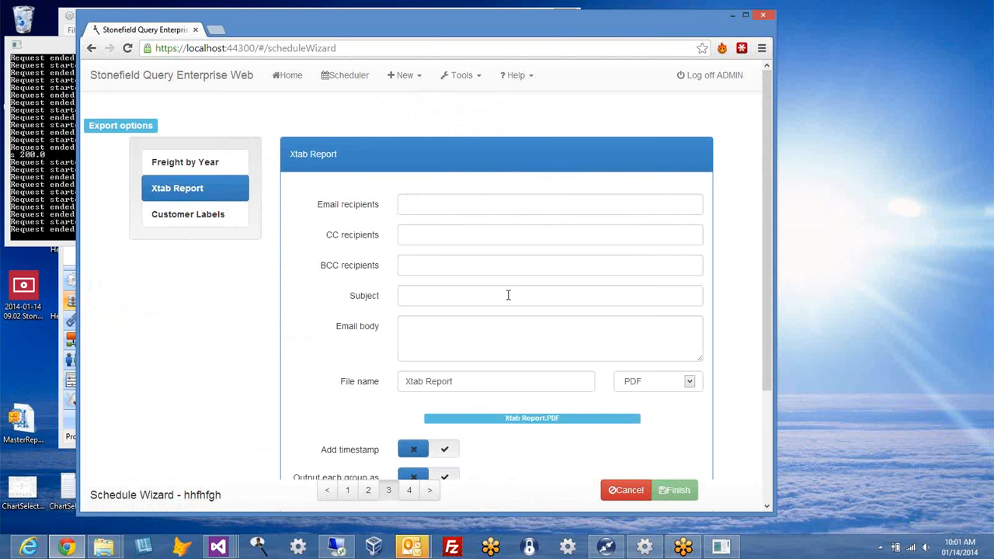
pyautogui.click(235, 216)
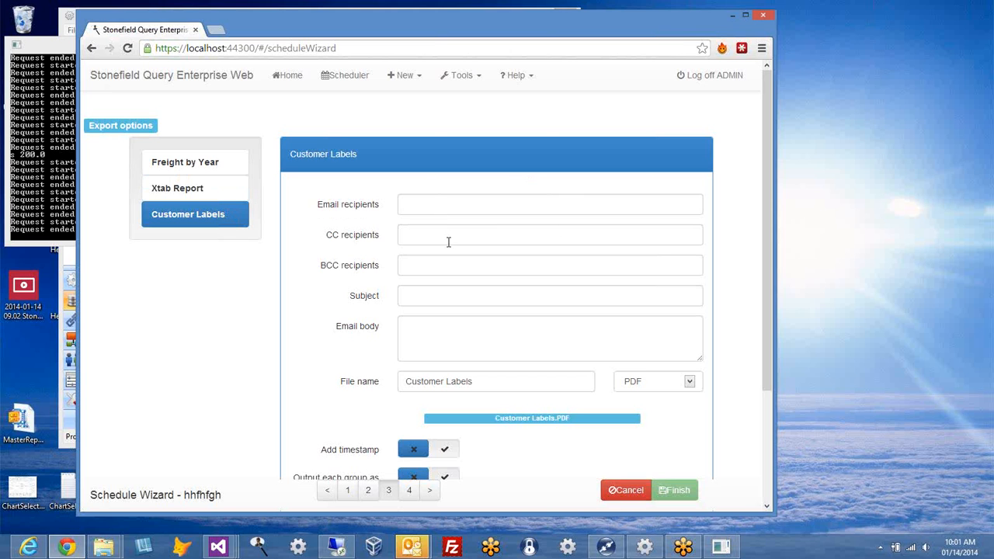
pyautogui.click(643, 491)
pyautogui.click(469, 83)
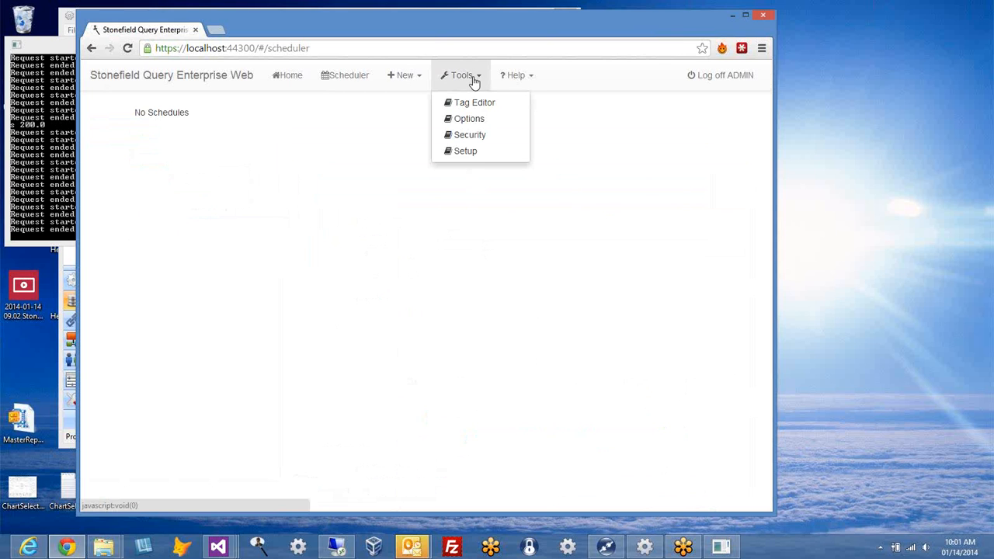
# Step: Reopen the administration tools list and choose the Tag Editor
pyautogui.click(475, 80)
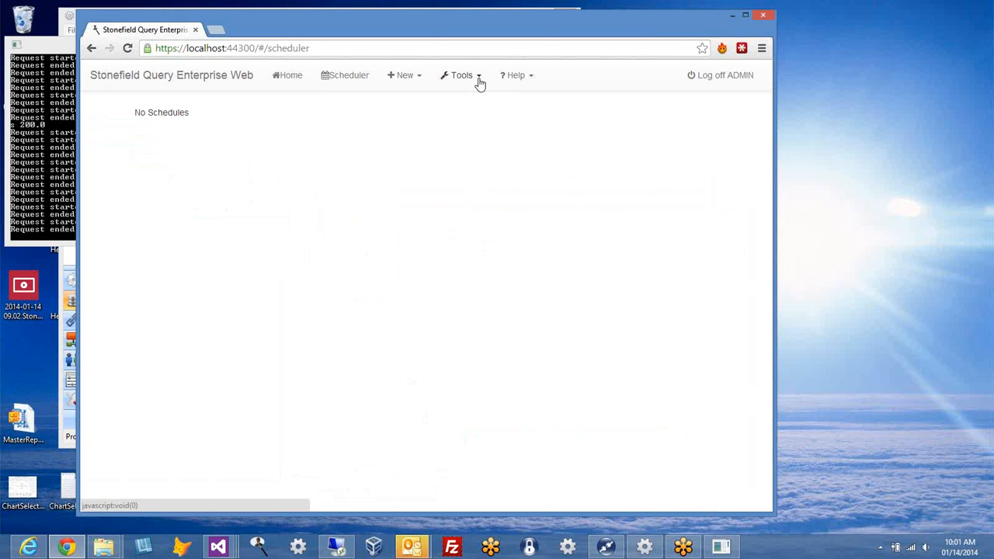
pyautogui.click(479, 78)
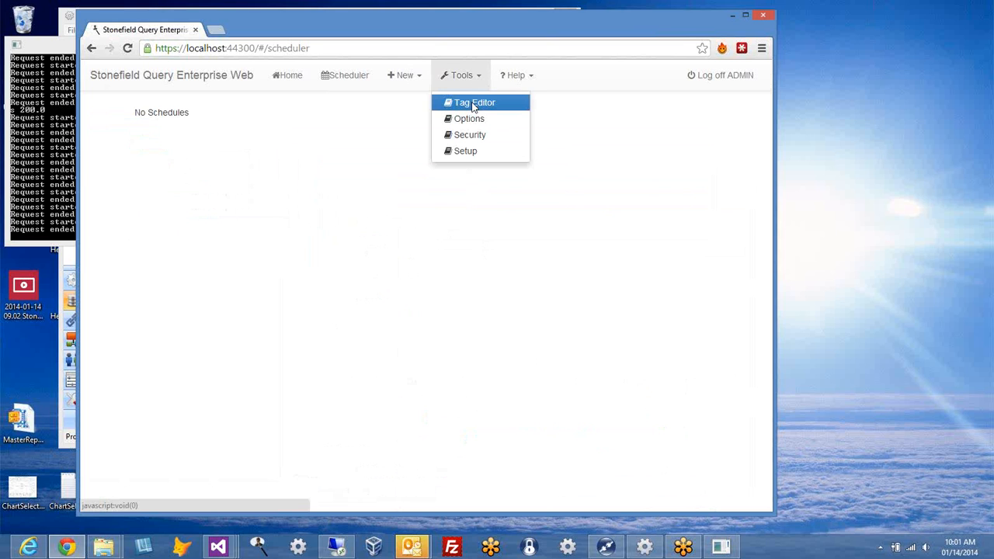
pyautogui.click(473, 103)
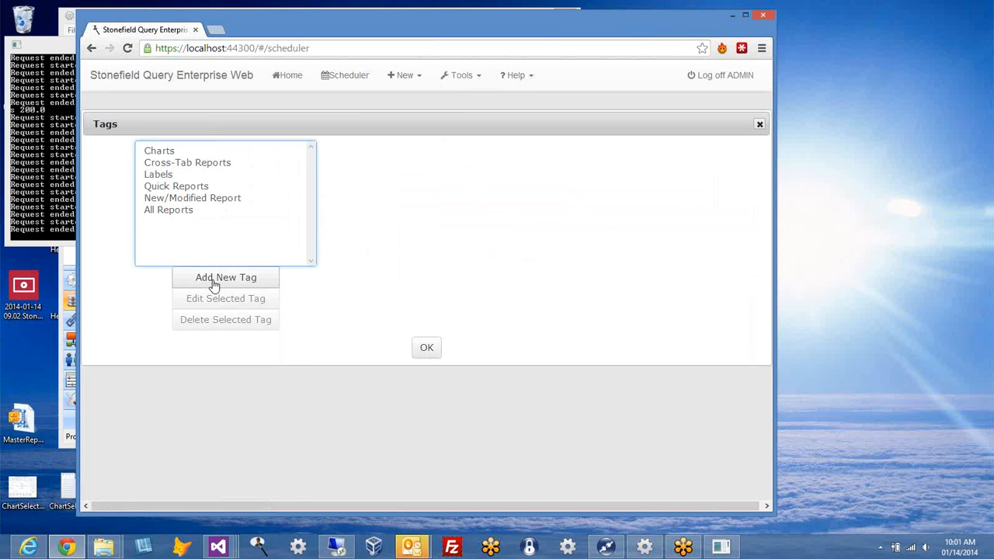
pyautogui.click(193, 199)
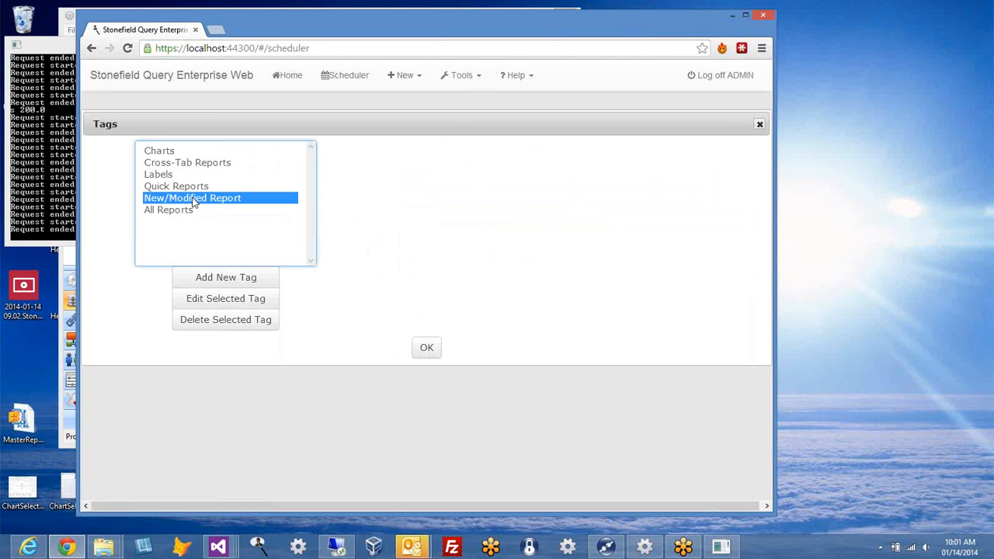
pyautogui.click(226, 301)
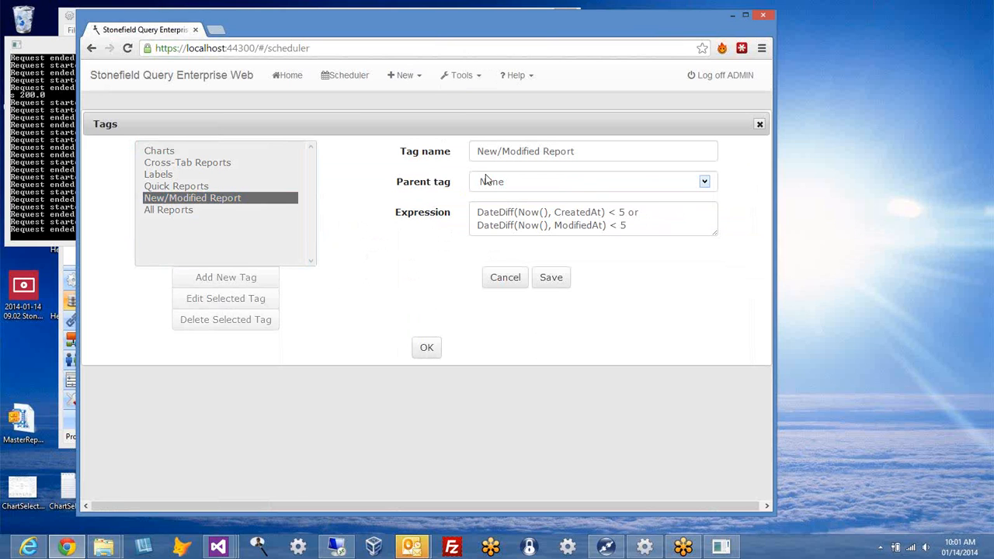
pyautogui.click(704, 187)
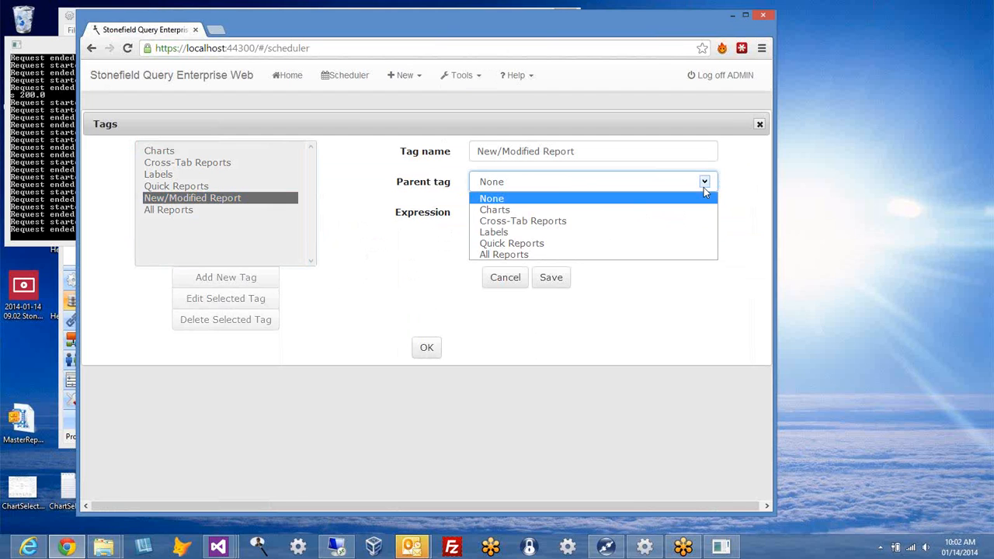
pyautogui.click(703, 187)
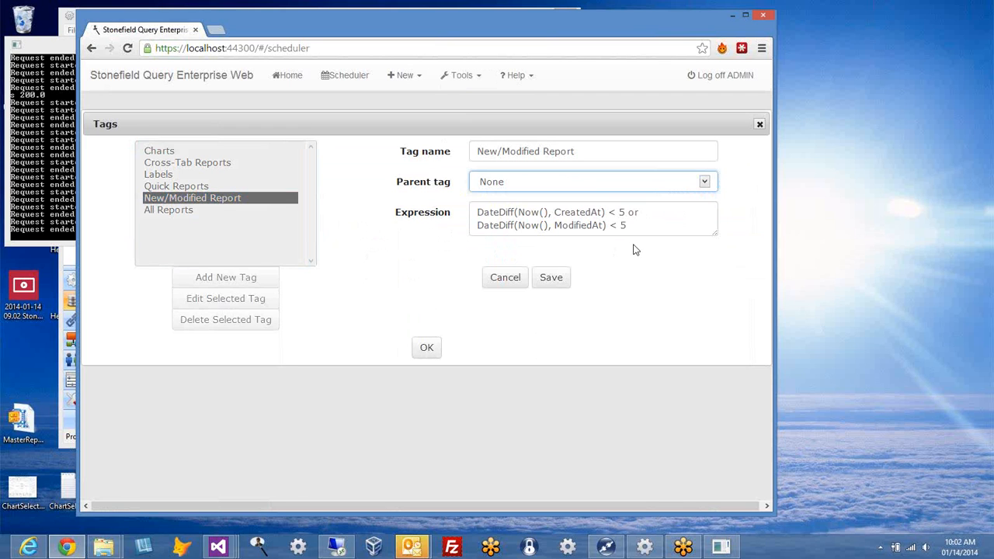
pyautogui.moveTo(519, 214); pyautogui.dragTo(549, 214)
pyautogui.click(492, 213)
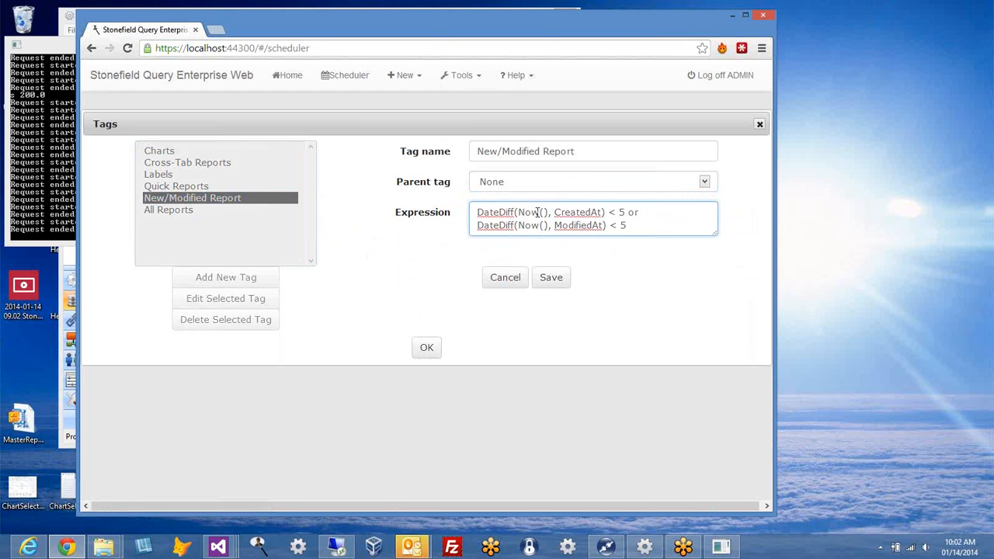
pyautogui.moveTo(519, 215); pyautogui.dragTo(643, 215)
pyautogui.click(657, 224)
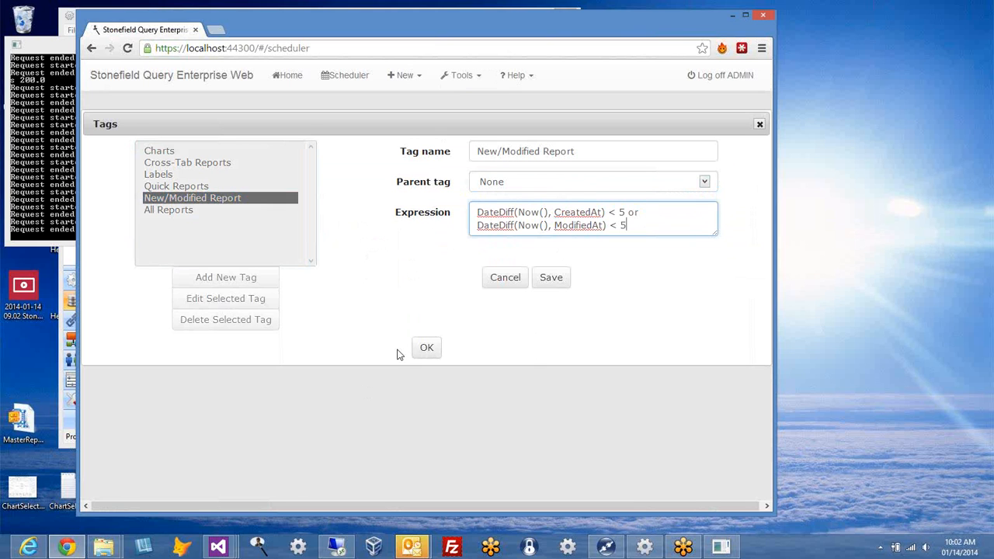
pyautogui.click(426, 347)
# Step: Open Security, view the ADMIN user and Everyone role, and glance at Help options
pyautogui.click(479, 79)
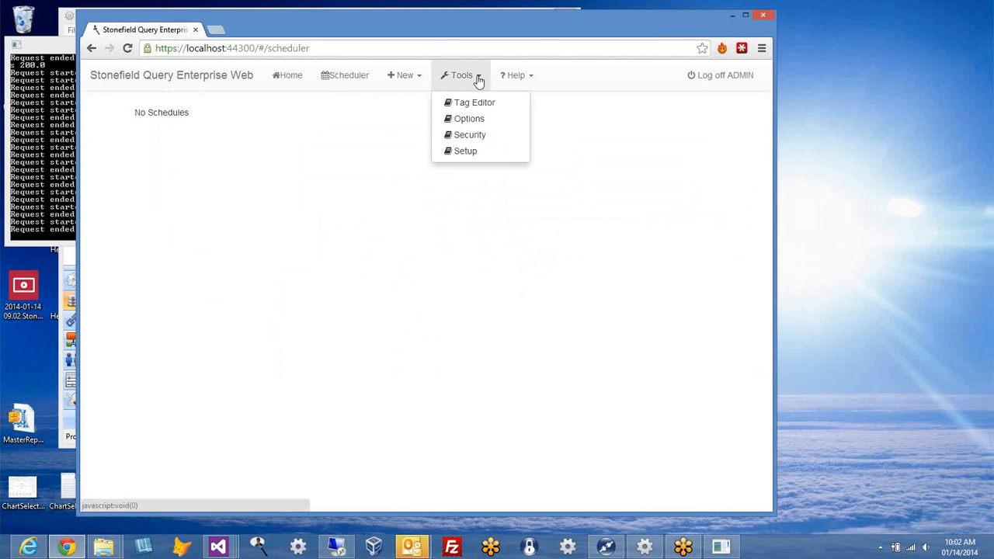
pyautogui.click(463, 137)
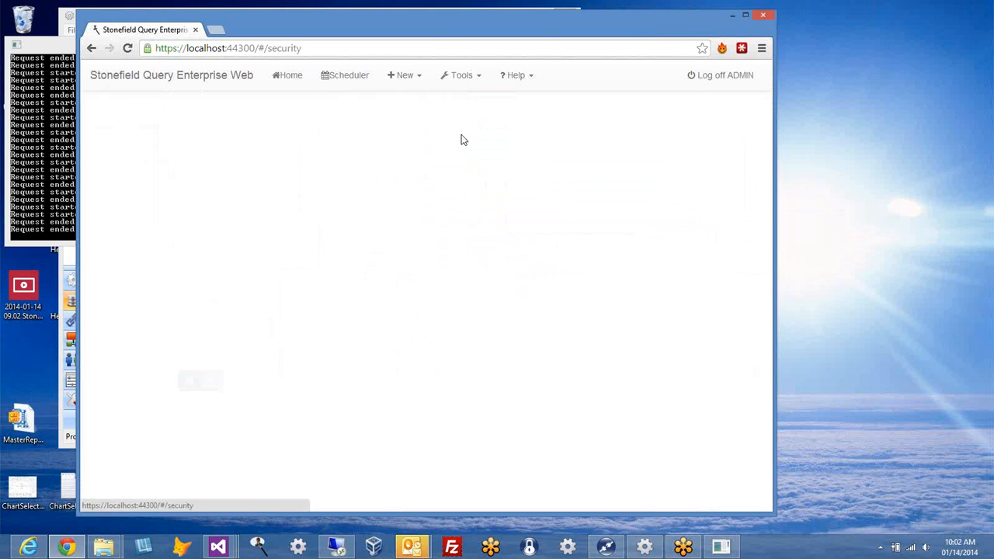
pyautogui.click(158, 161)
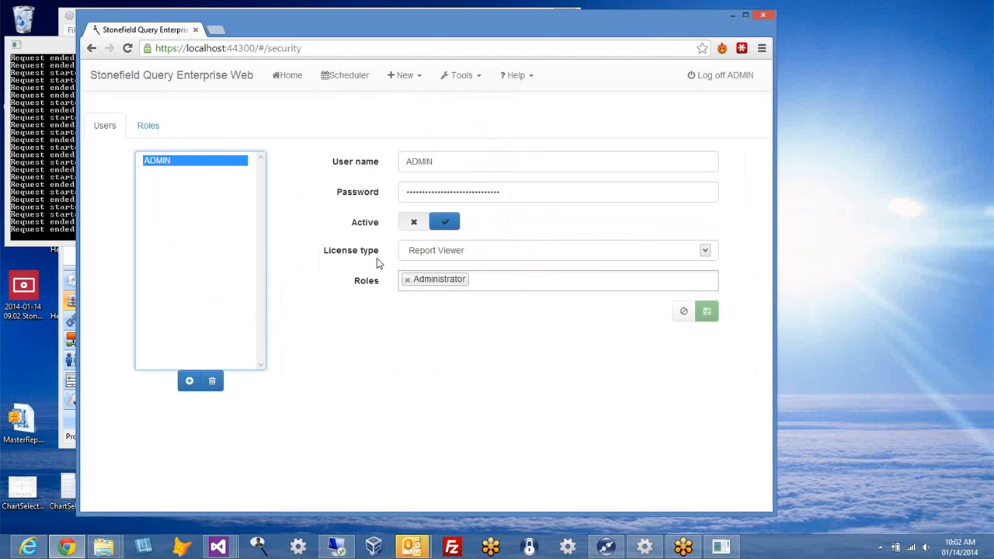
pyautogui.click(147, 128)
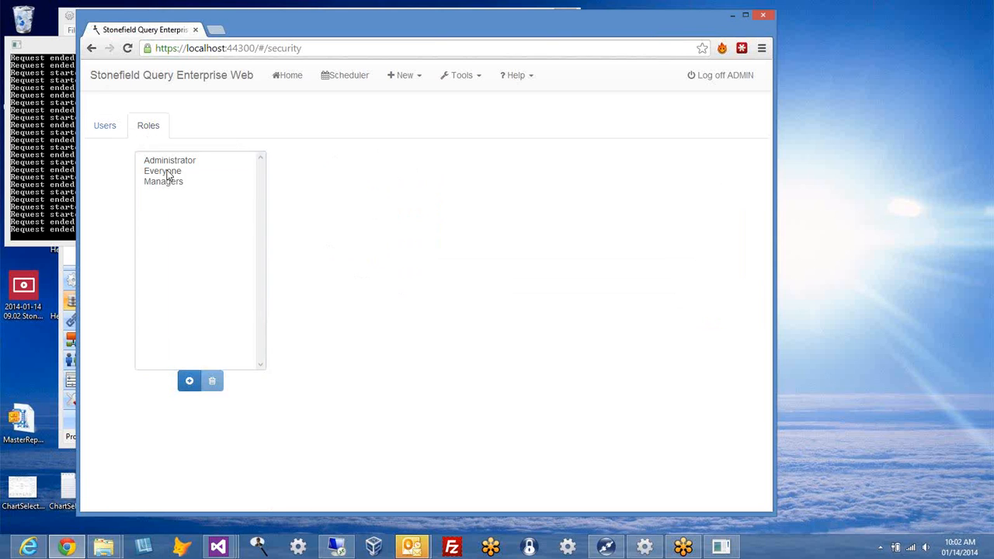
pyautogui.click(167, 174)
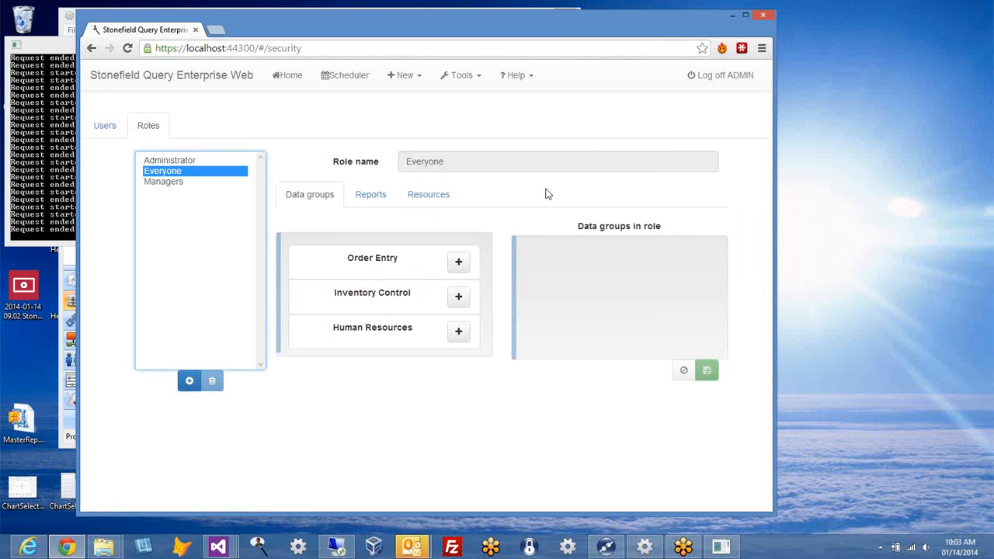
pyautogui.click(535, 80)
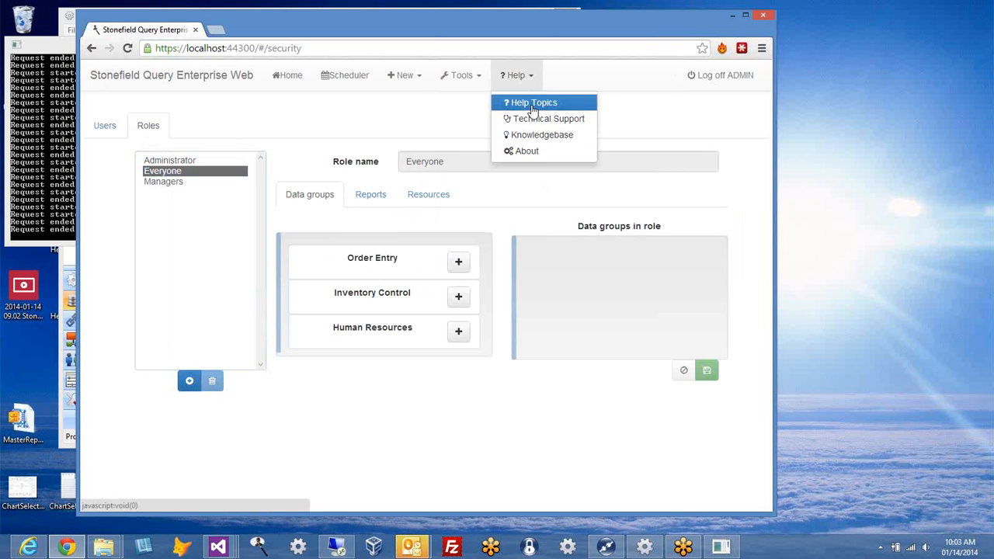
pyautogui.click(424, 112)
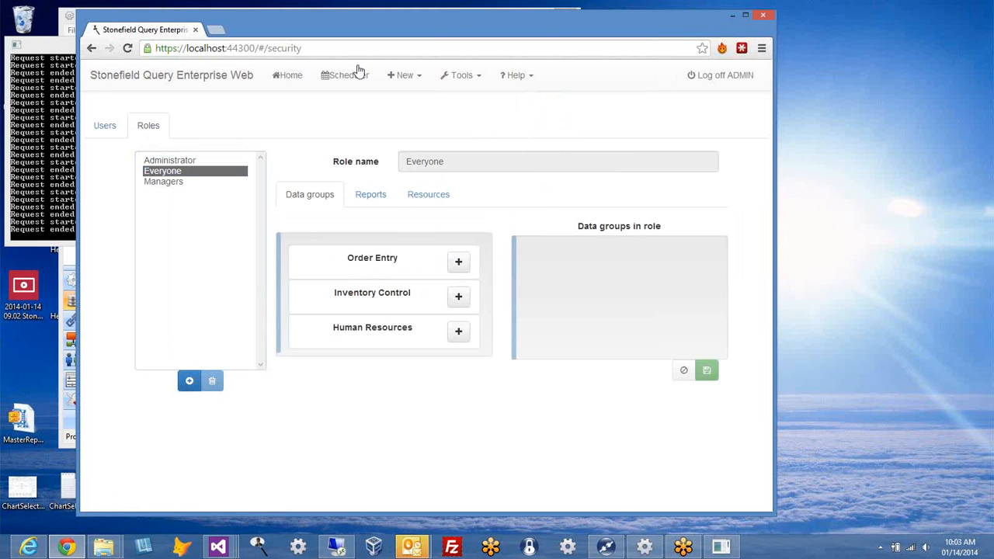
# Step: Return to Users and keep ADMIN's licence type as Report Viewer
pyautogui.click(93, 131)
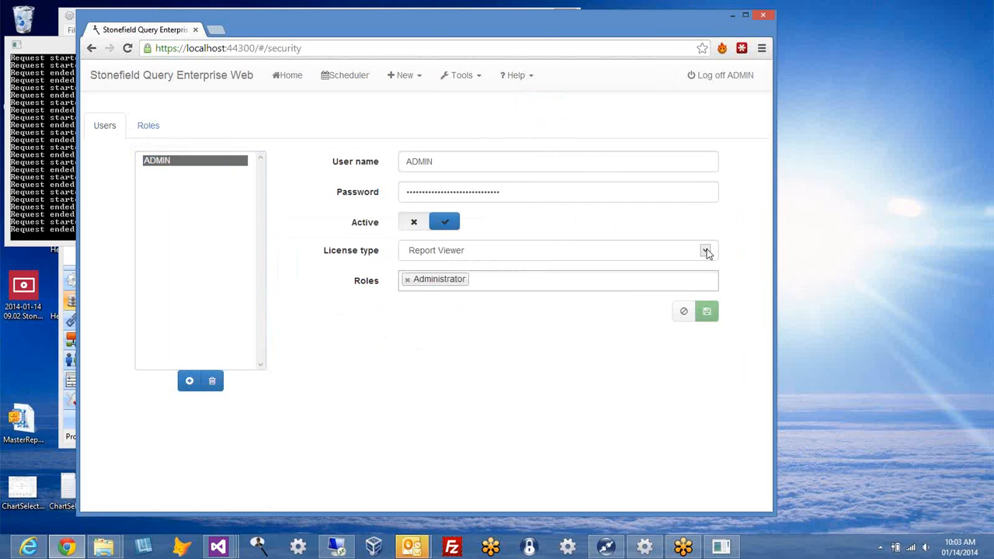
pyautogui.click(477, 252)
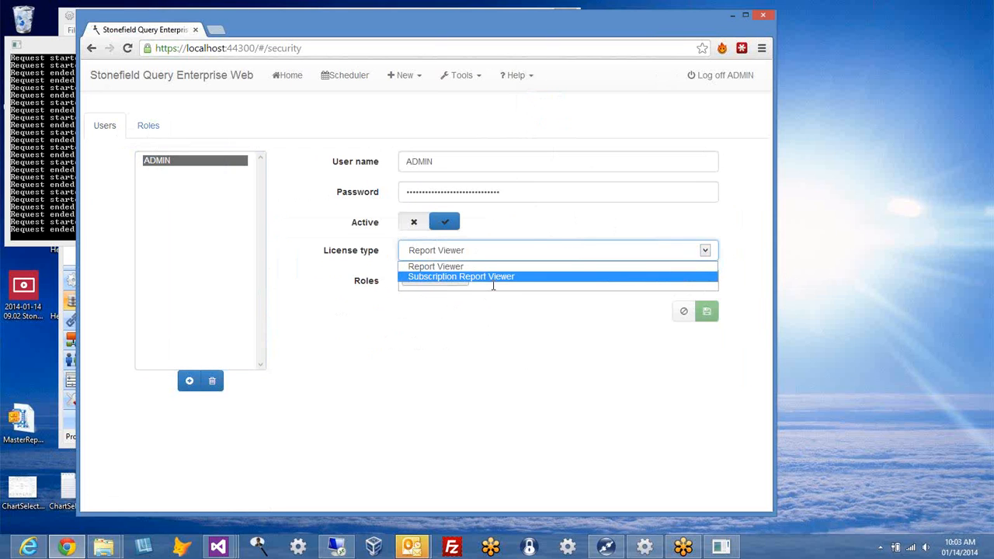
pyautogui.click(554, 228)
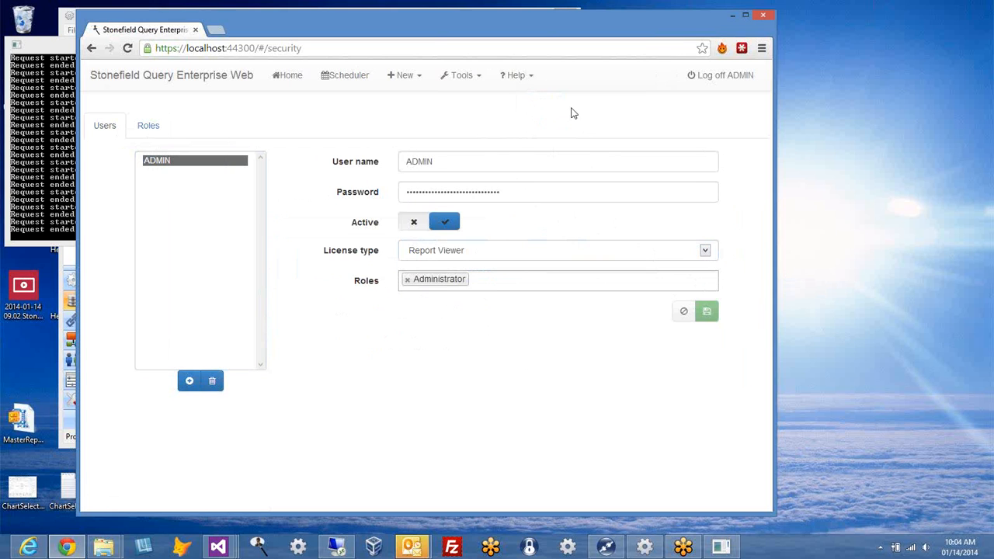
pyautogui.click(530, 81)
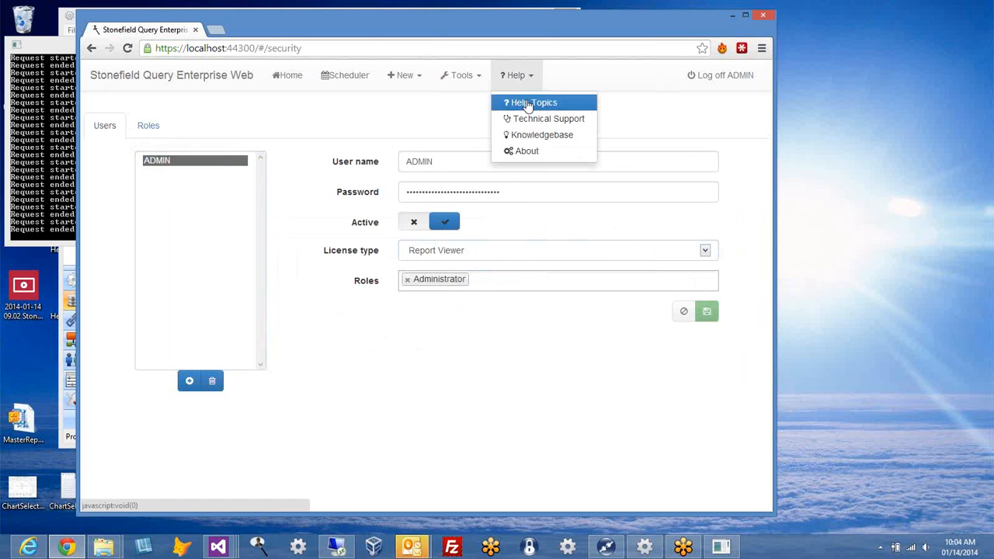
pyautogui.click(529, 100)
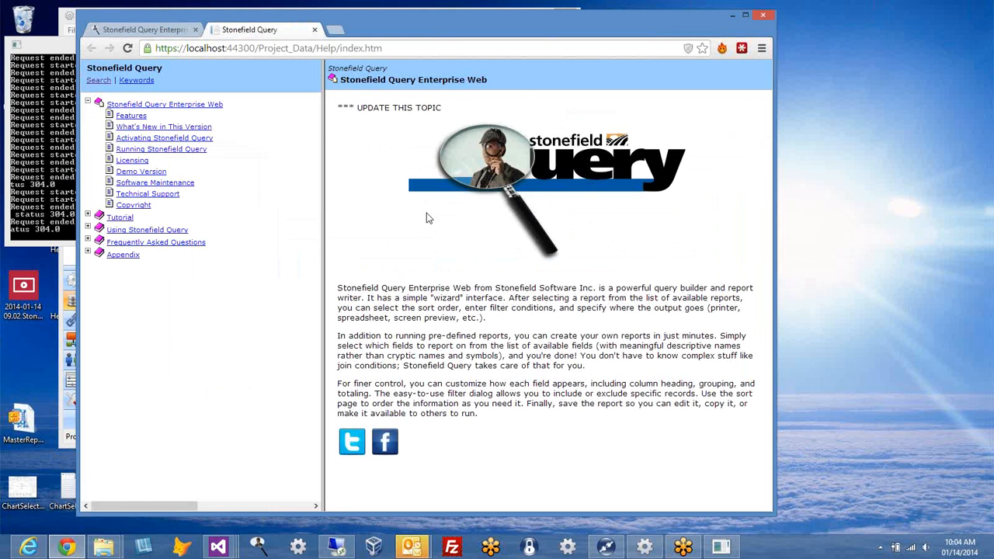
pyautogui.moveTo(442, 108); pyautogui.dragTo(349, 108)
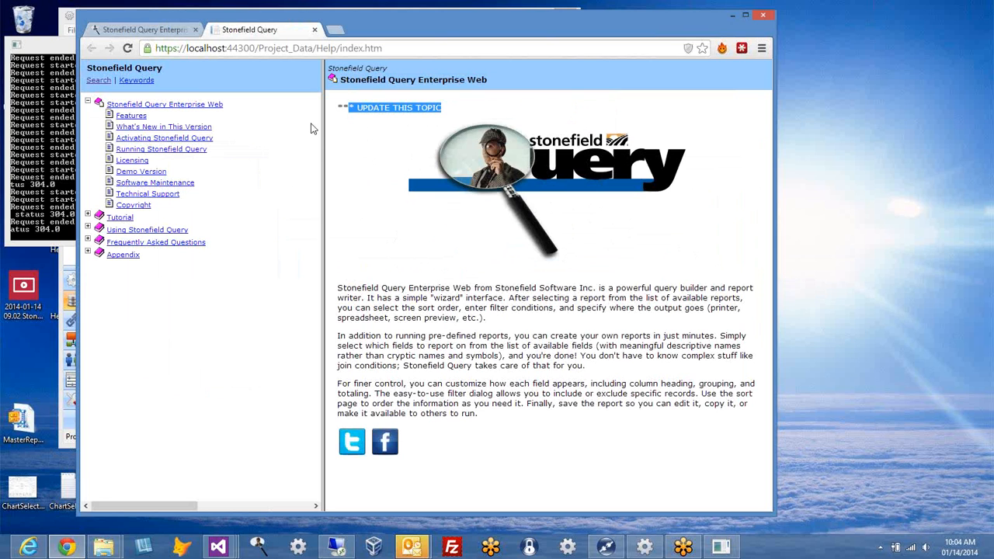
pyautogui.click(152, 173)
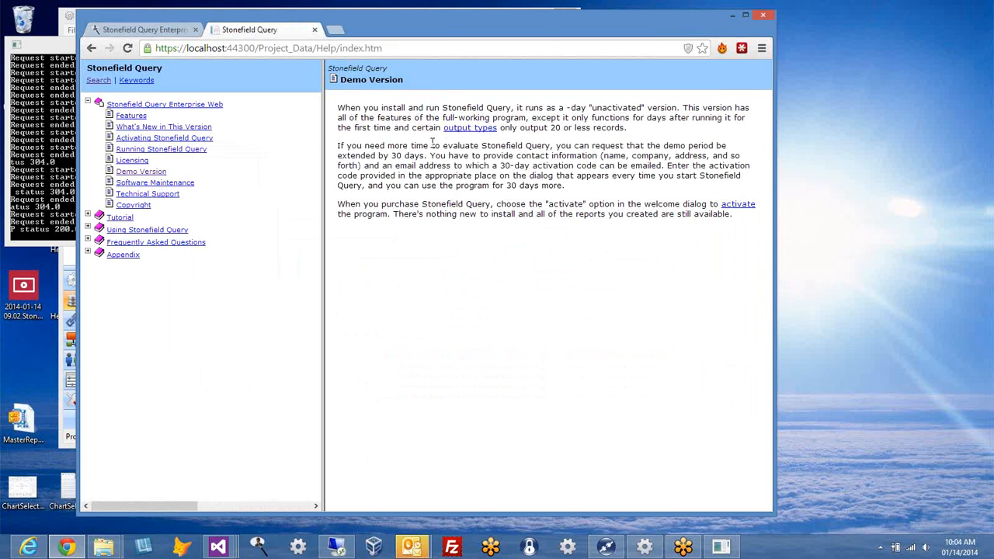
pyautogui.click(315, 30)
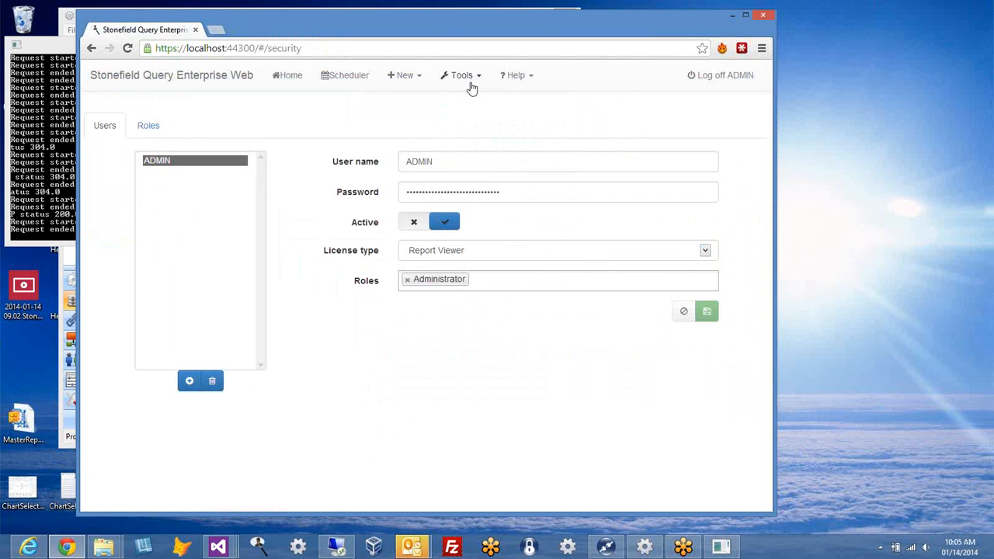
# Step: Compare Everyone and Managers resource settings, leaving Everyone with Scheduler and Tag Editor access
pyautogui.click(159, 132)
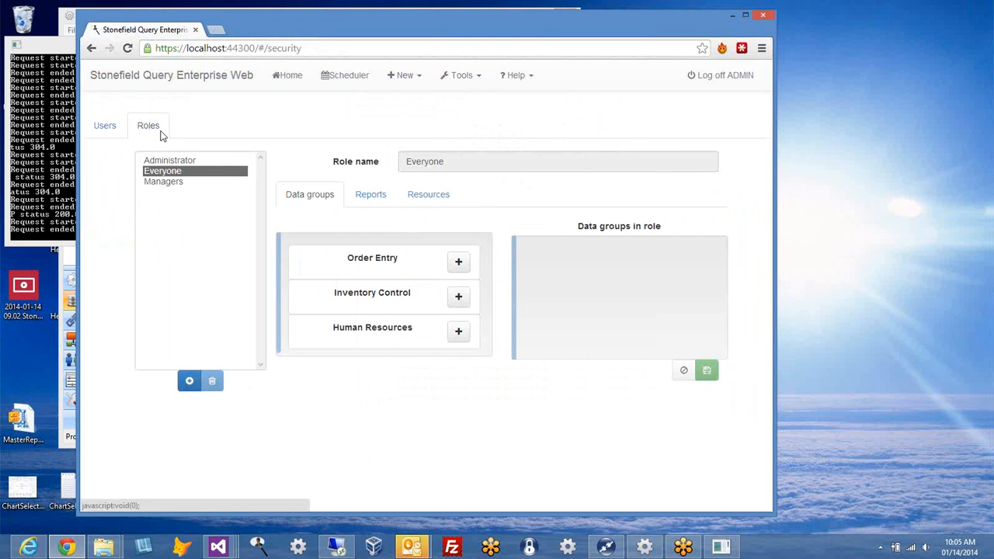
pyautogui.click(426, 200)
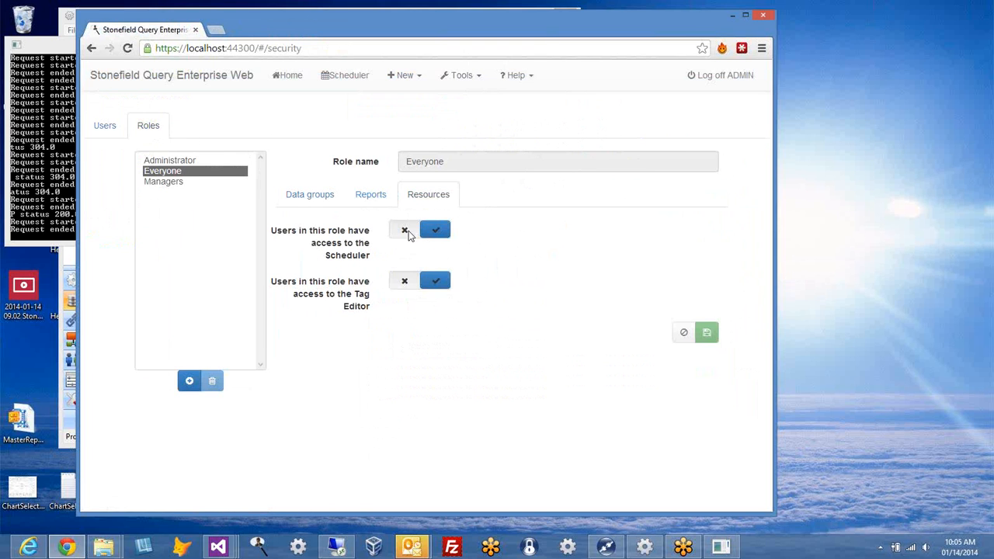
pyautogui.click(407, 231)
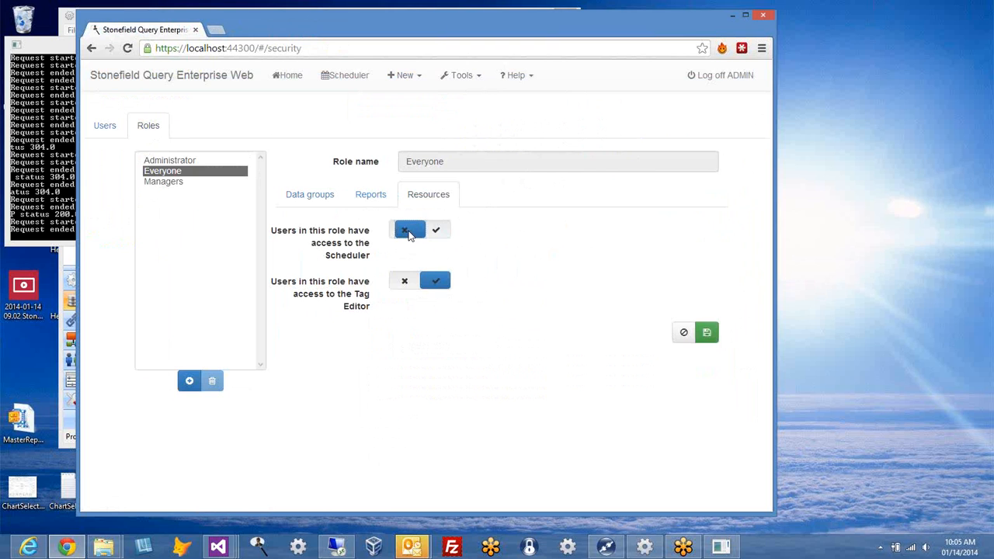
pyautogui.click(174, 182)
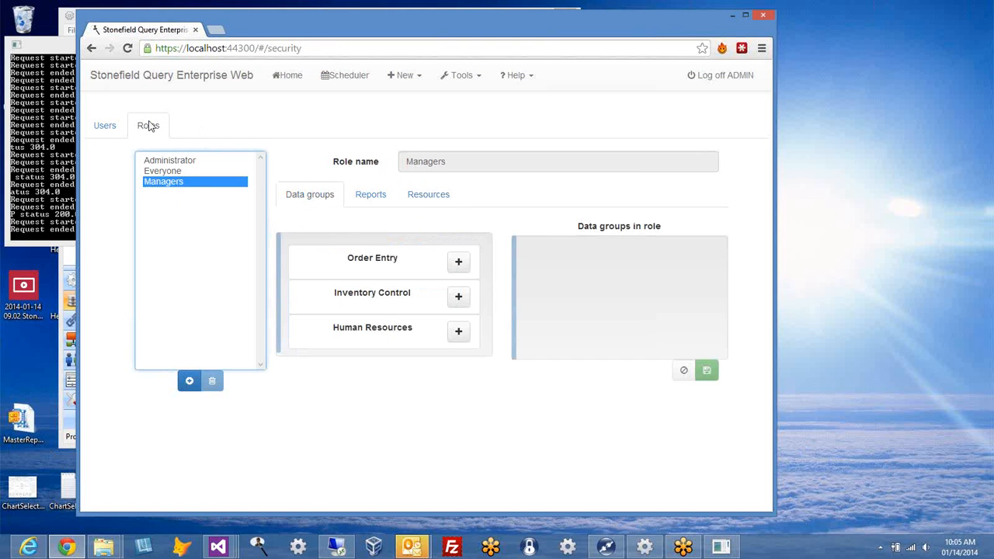
pyautogui.click(423, 195)
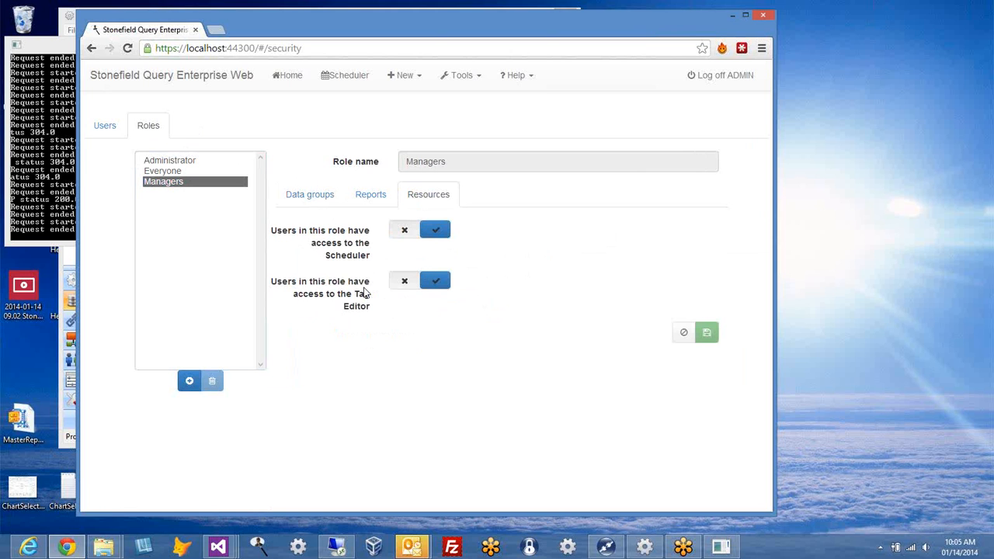
pyautogui.click(177, 173)
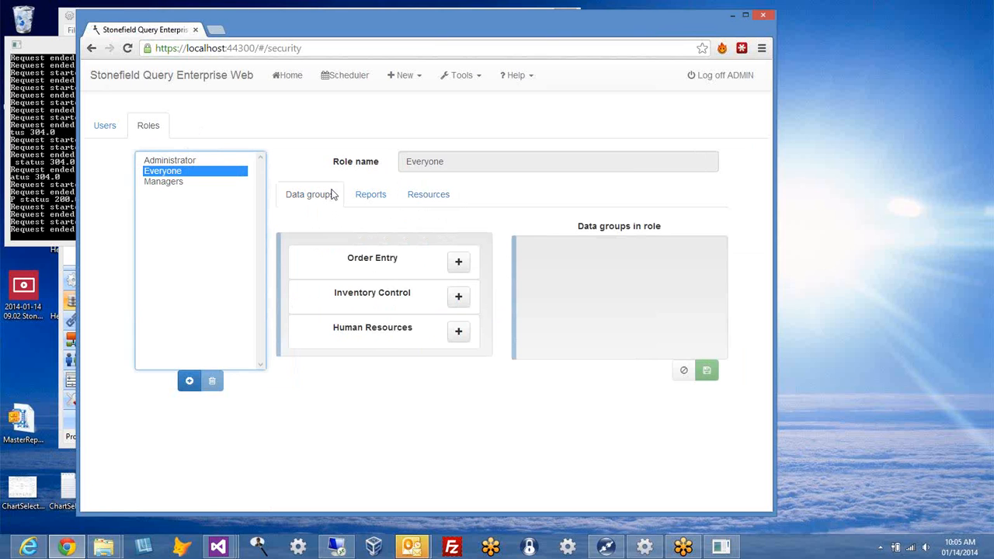
pyautogui.click(420, 194)
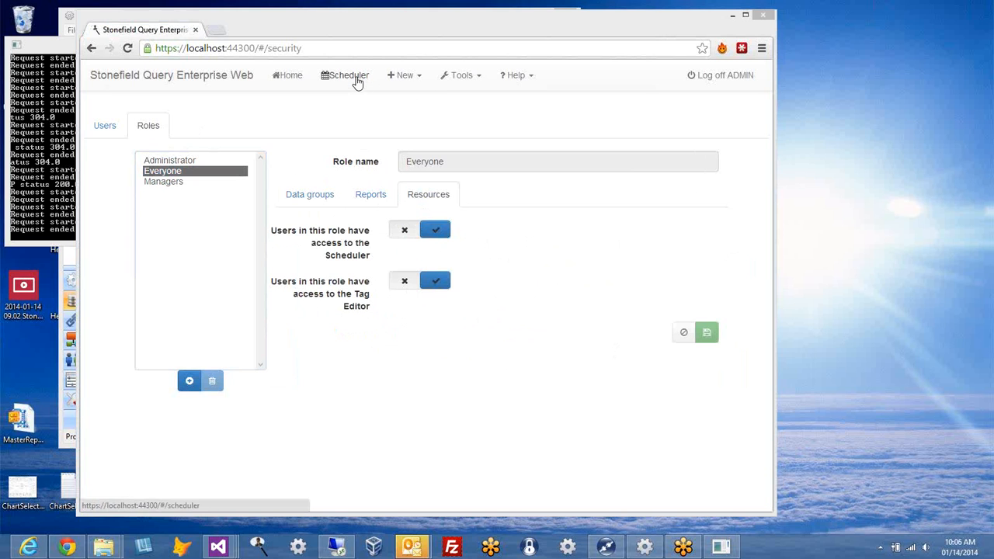
# Step: Go to the Scheduler page, which still shows No Schedules
pyautogui.click(357, 82)
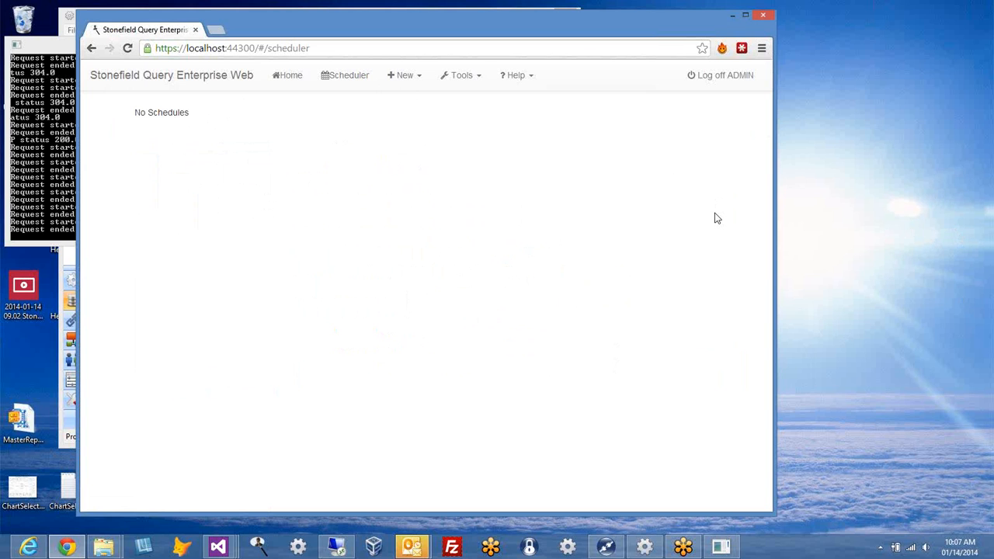
pyautogui.moveTo(552, 23); pyautogui.dragTo(601, 27)
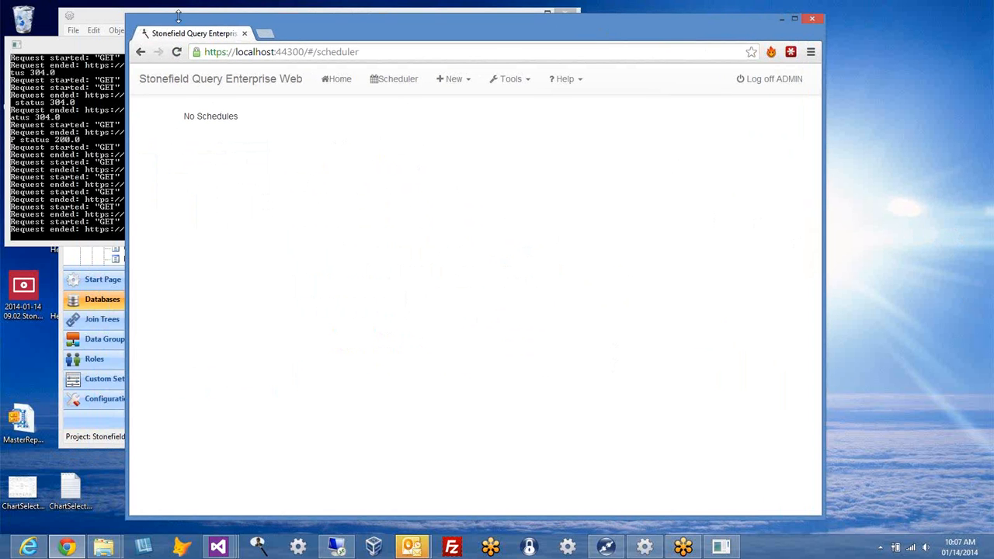
# Step: In Studio, start uploading the project but cancel it, then return to the browser's Scheduler page
pyautogui.click(99, 22)
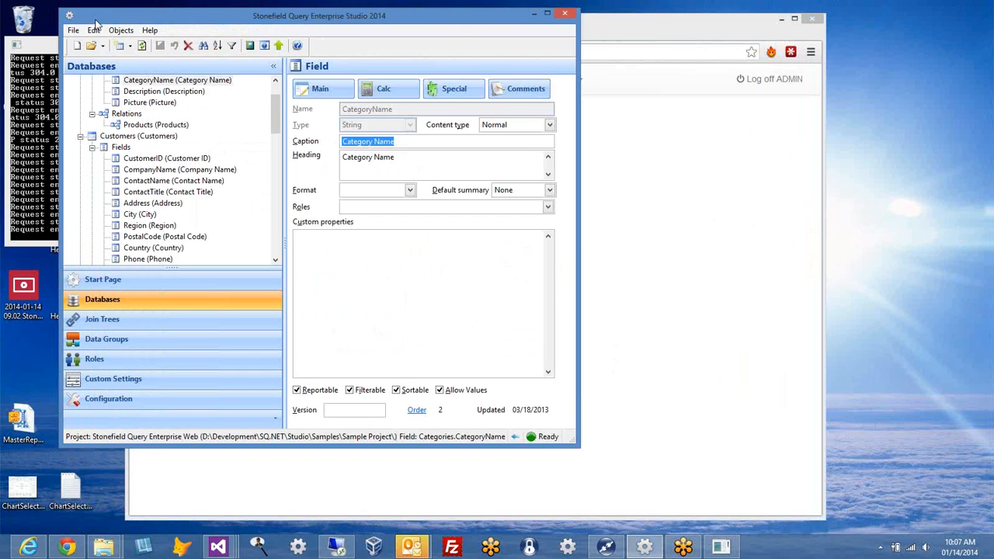
pyautogui.click(73, 30)
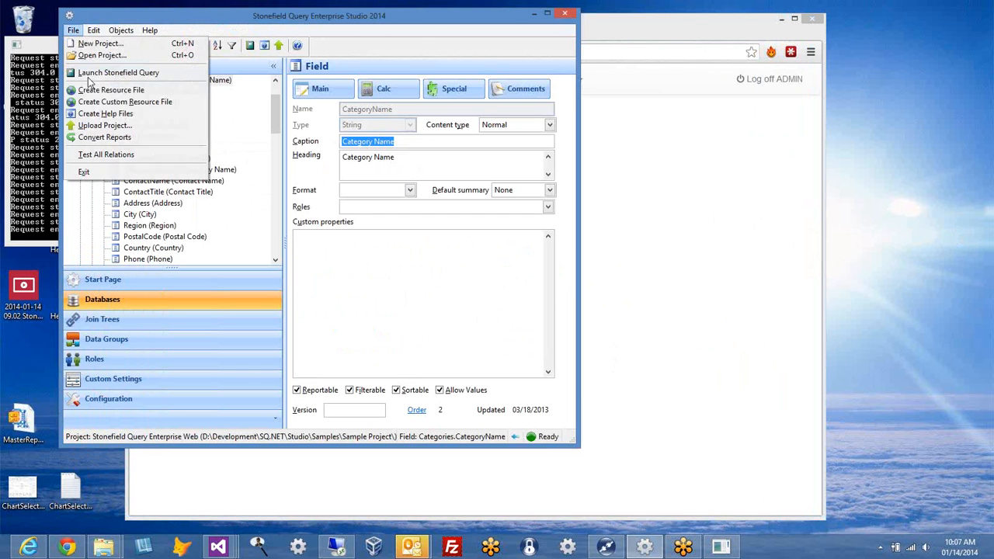
pyautogui.click(113, 126)
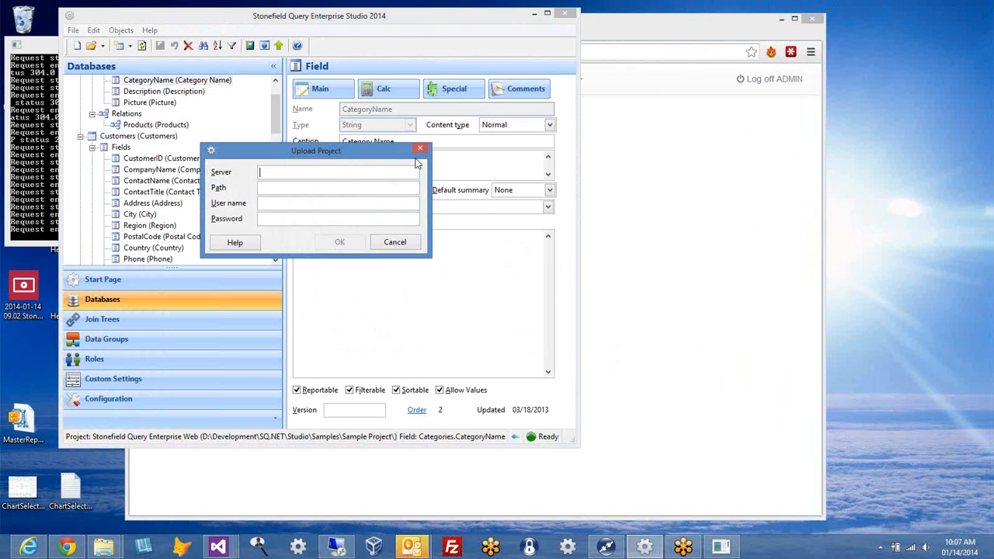
pyautogui.click(409, 244)
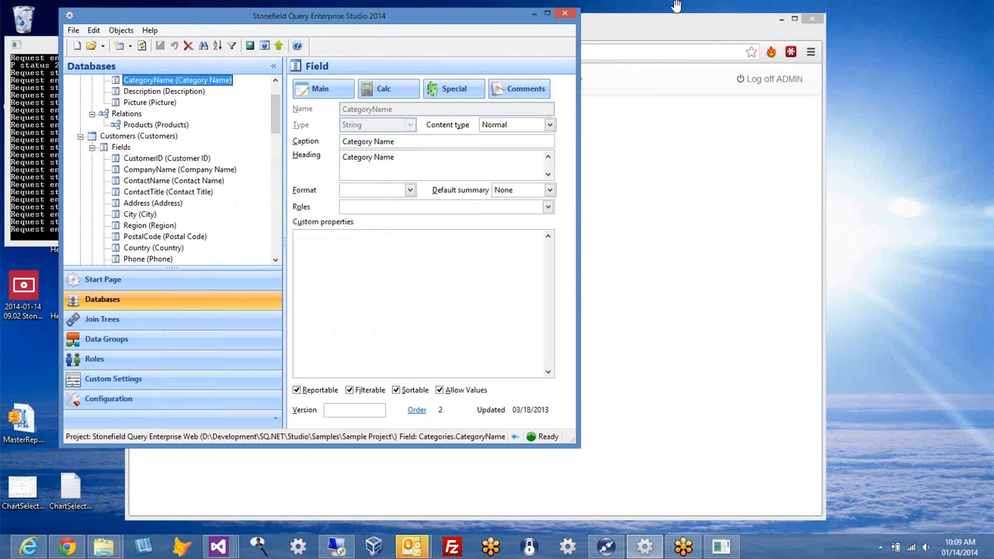
pyautogui.click(666, 31)
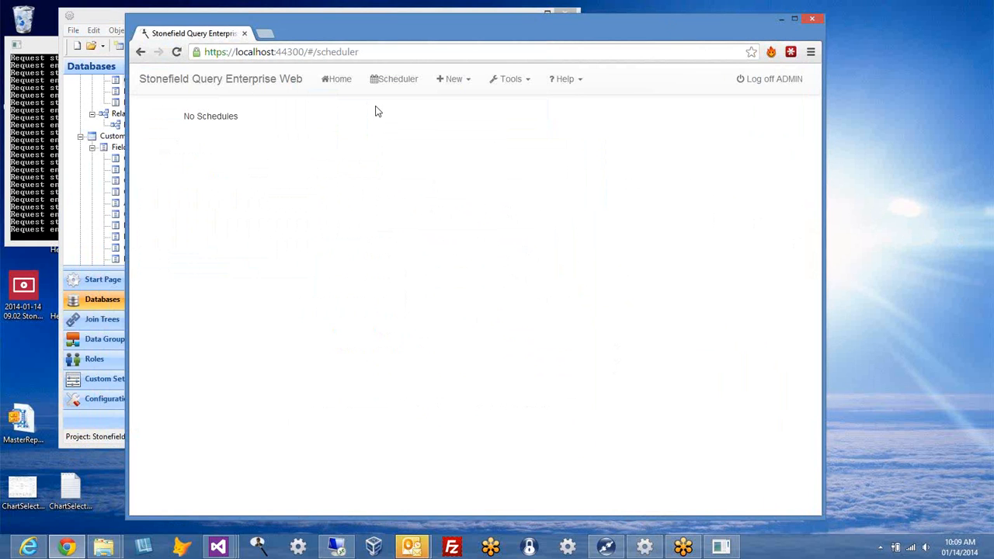
# Step: Go Home to the Reports Explorer listing all 23 reports
pyautogui.click(324, 81)
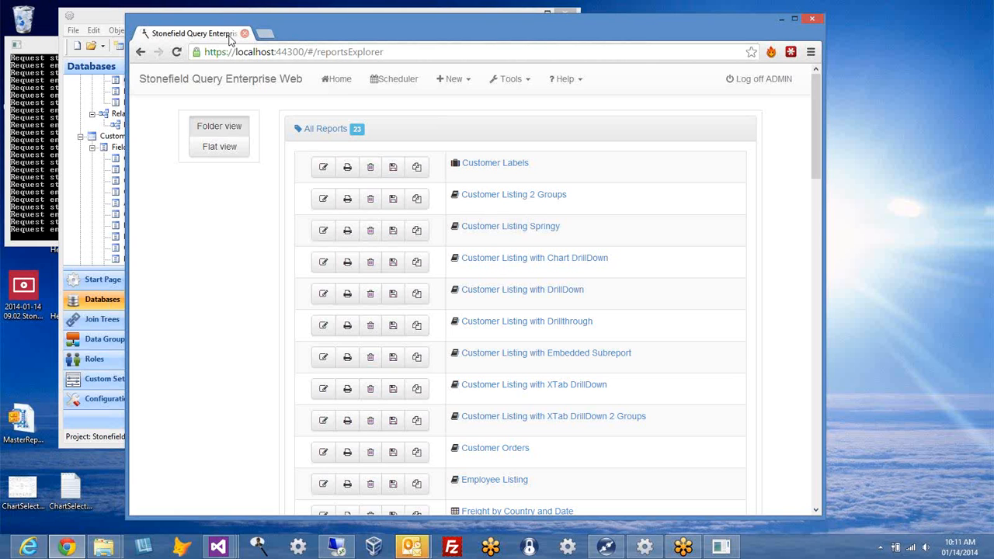
# Step: Select the start of the page address to reach the #/reportsExplorer All Reports page
pyautogui.moveTo(204, 52); pyautogui.dragTo(234, 52)
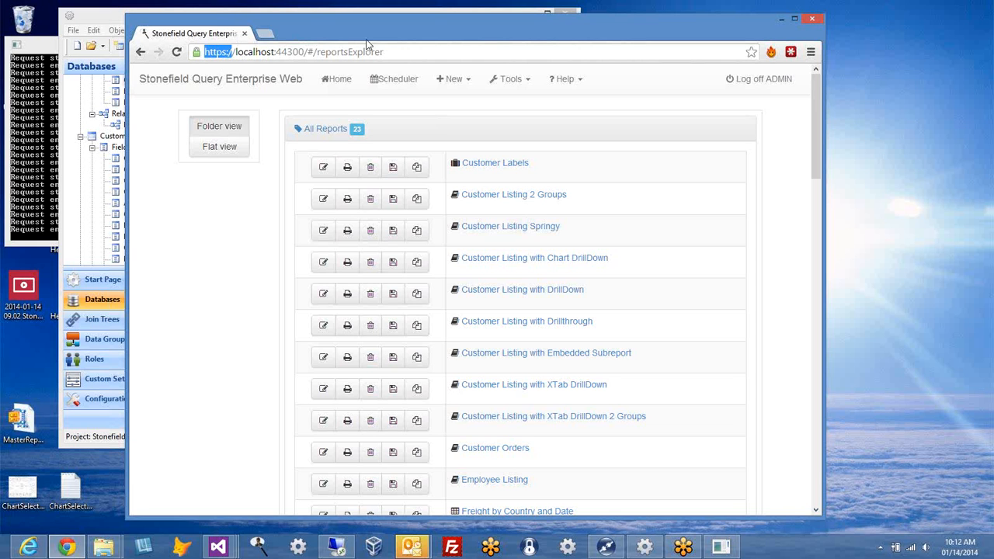
# Step: Open Tools > Security and view the Users list with only ADMIN, then switch to Studio
pyautogui.click(520, 84)
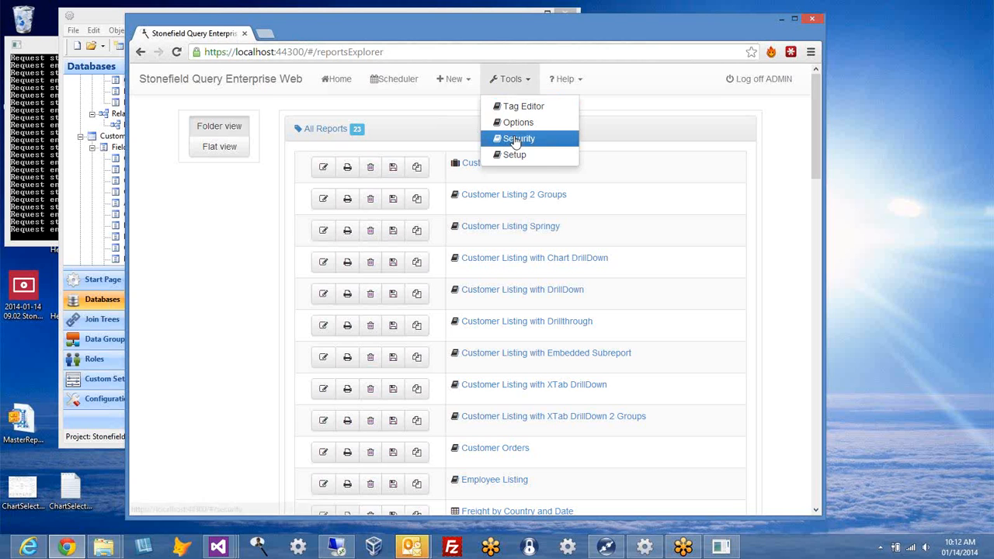
pyautogui.click(514, 138)
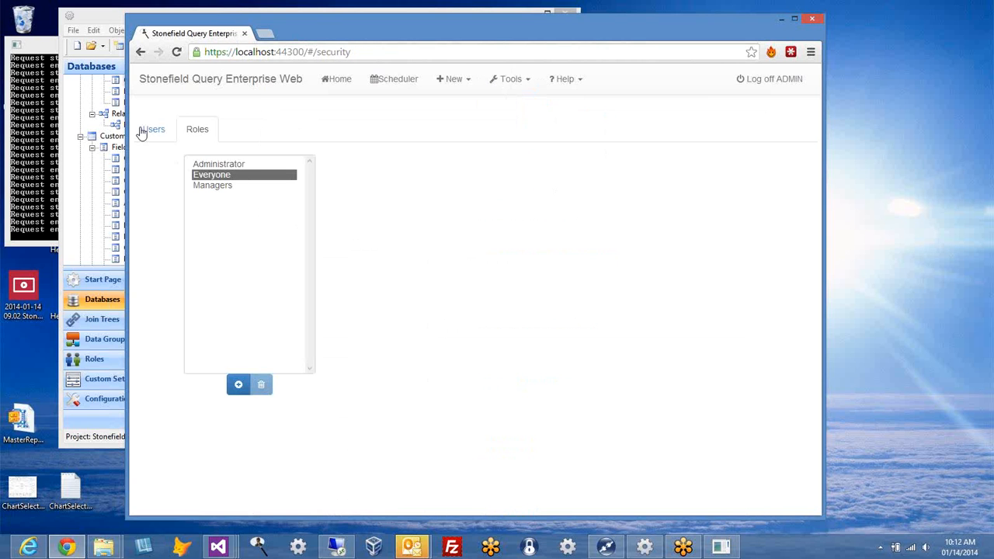
pyautogui.click(142, 131)
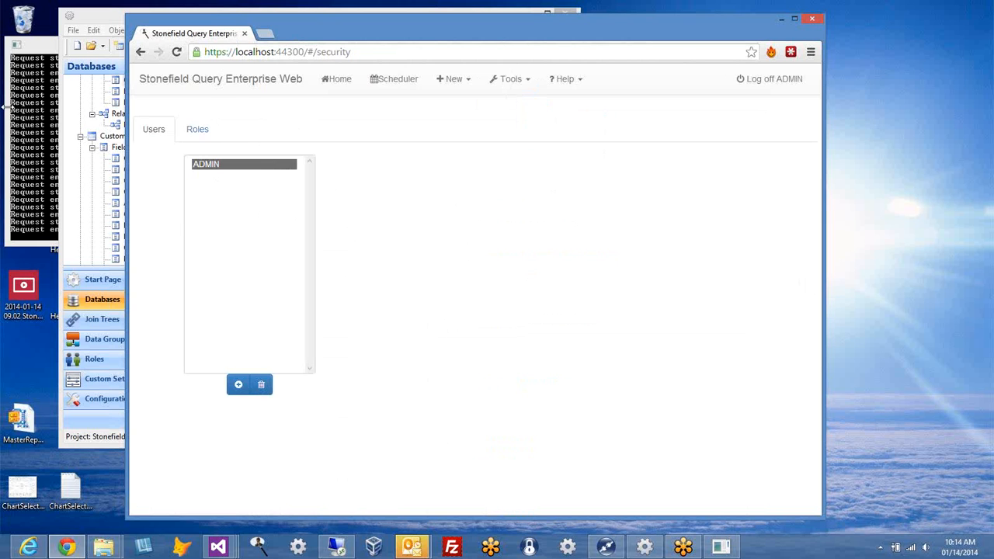
pyautogui.click(104, 17)
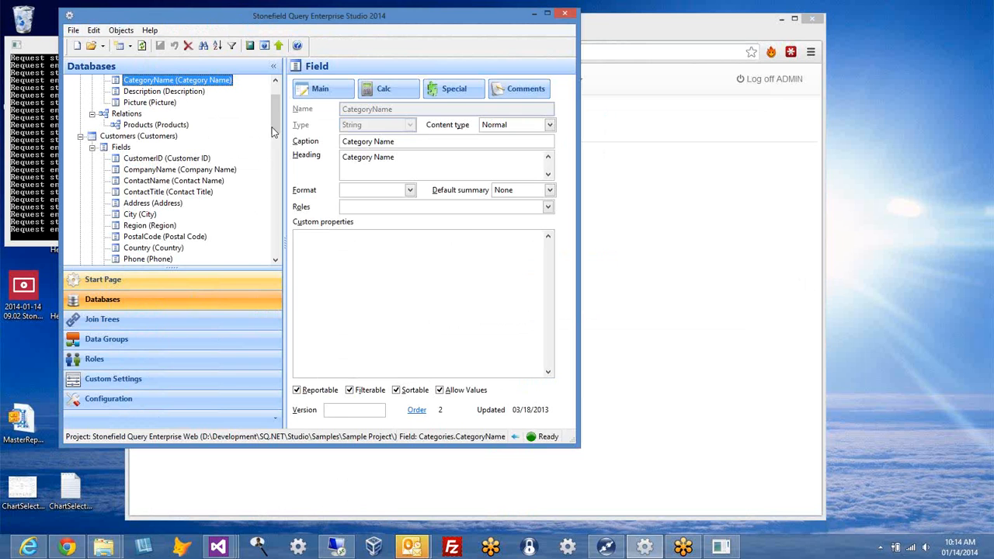
# Step: Select the northwind database and inspect its Microsoft Access Driver connection string to Northwind.mdb
pyautogui.scroll(2, 271, 132)
pyautogui.click(105, 80)
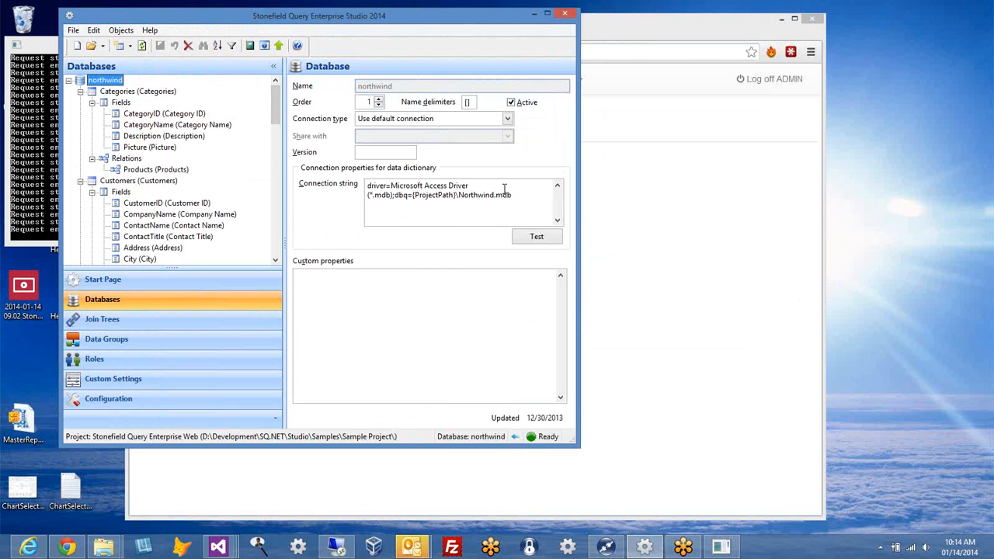
pyautogui.moveTo(517, 195); pyautogui.dragTo(366, 185)
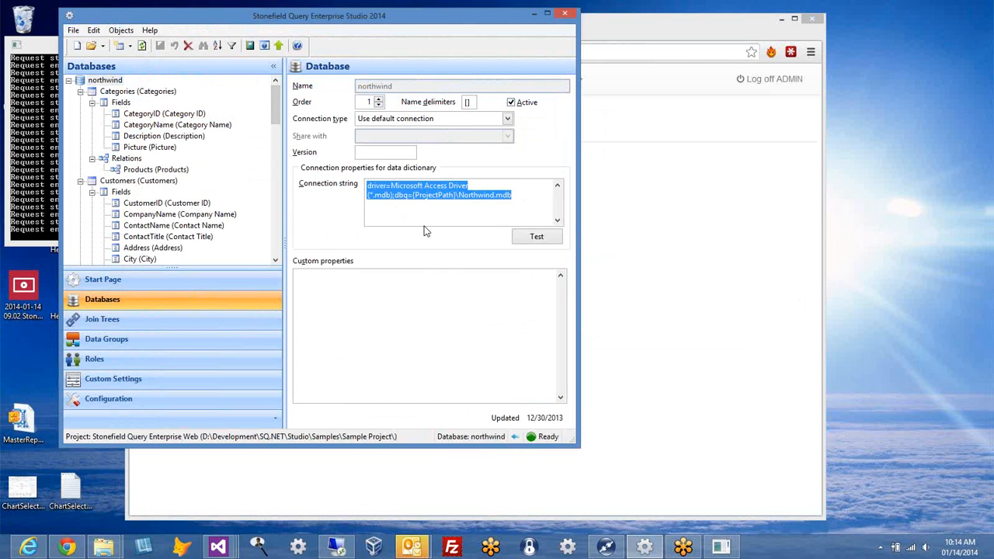
pyautogui.click(457, 210)
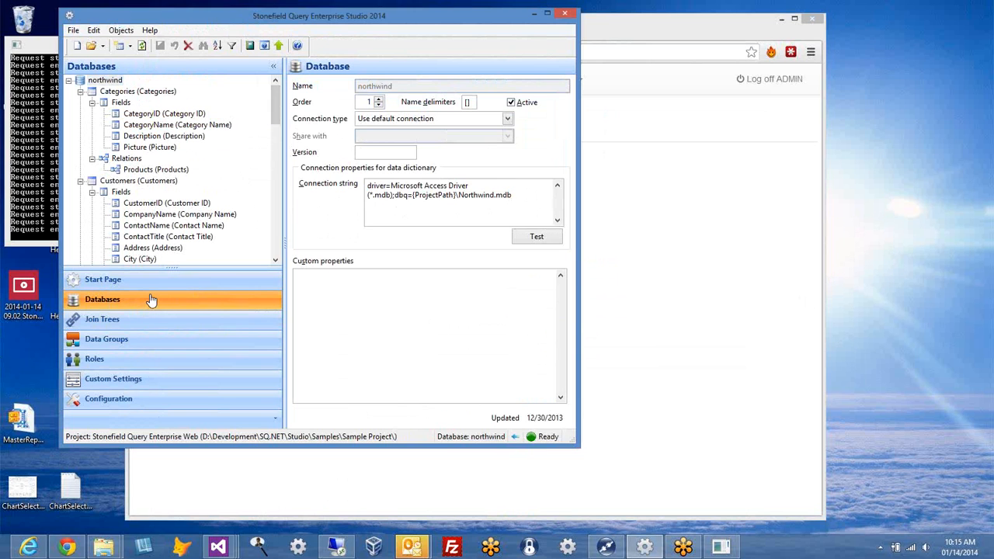
pyautogui.click(513, 184)
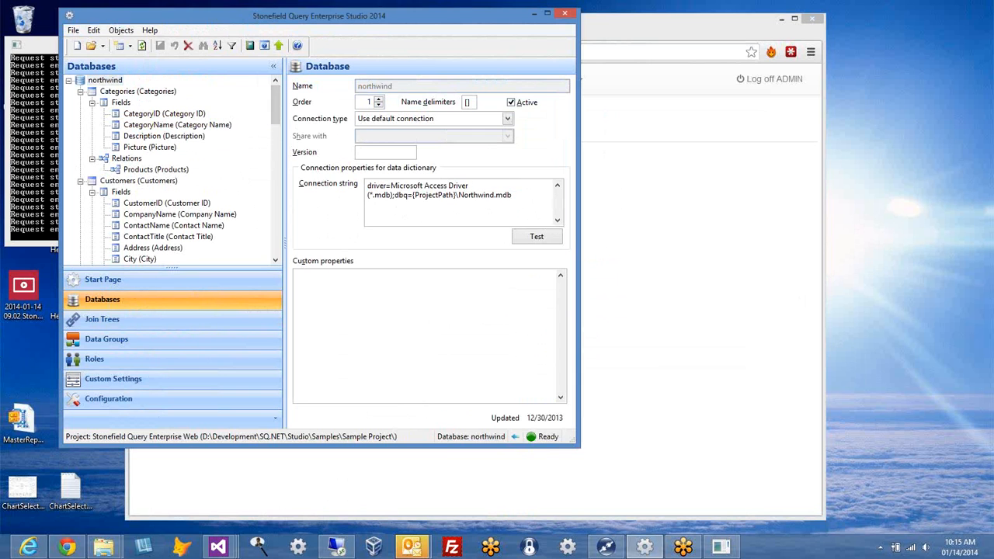
pyautogui.press('Home')
pyautogui.hotkey('shift', 'ctrl', 'End')
pyautogui.hotkey('ctrl', 'c')
pyautogui.click(512, 351)
pyautogui.hotkey('ctrl', 'v')
pyautogui.click(541, 203)
pyautogui.press('Home')
pyautogui.press('Up')
pyautogui.press('Right')
pyautogui.press('Right')
pyautogui.press('Right')
pyautogui.press('Right')
pyautogui.hotkey('shift', 'End')
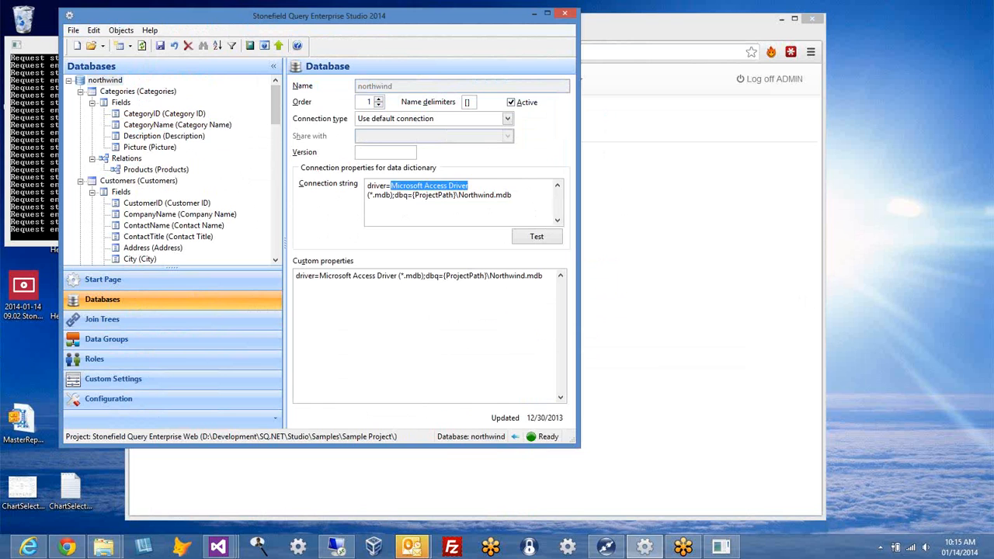
pyautogui.write('SQL Ser')
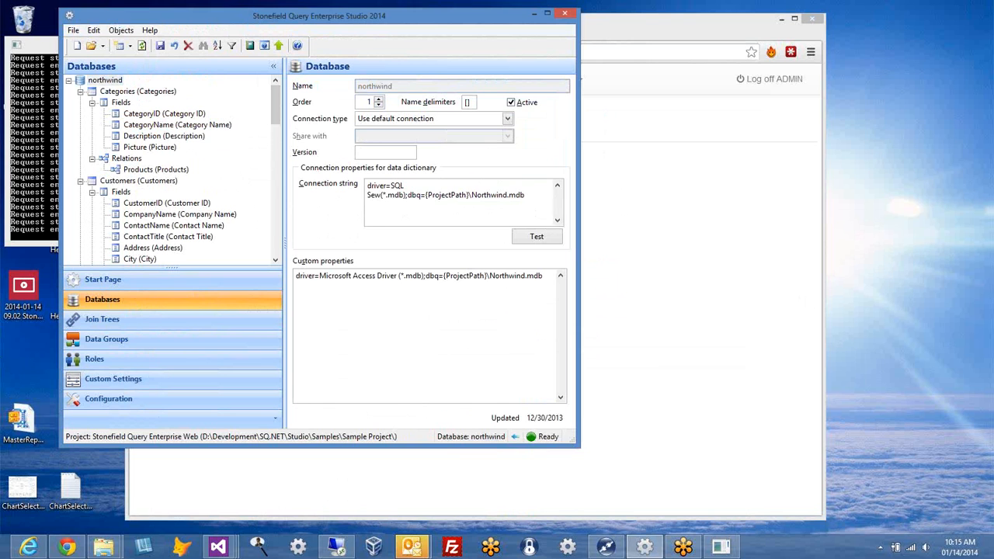
pyautogui.write('ver; database=sfsdf')
pyautogui.hotkey('ctrl', 'shift', 'End')
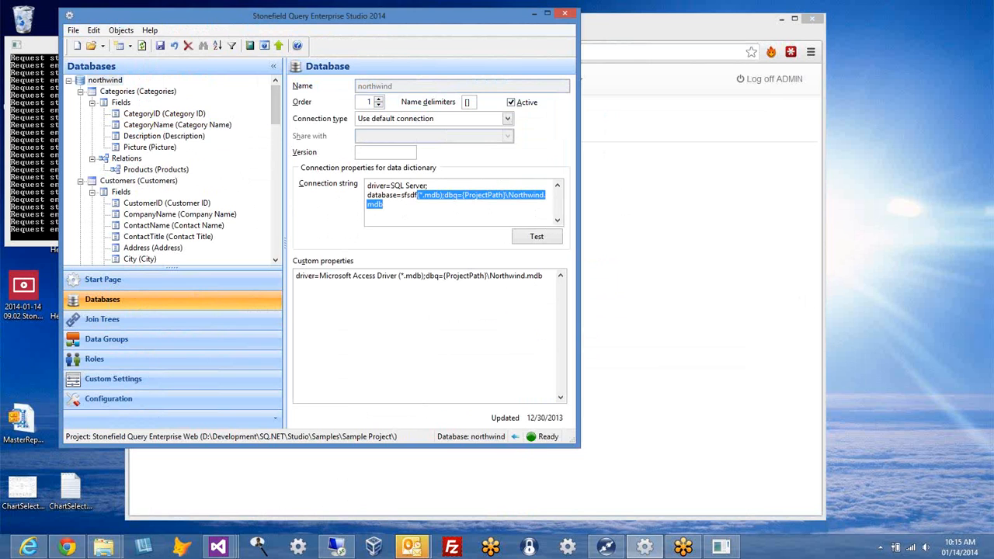
pyautogui.write(';server=fsdfsfs')
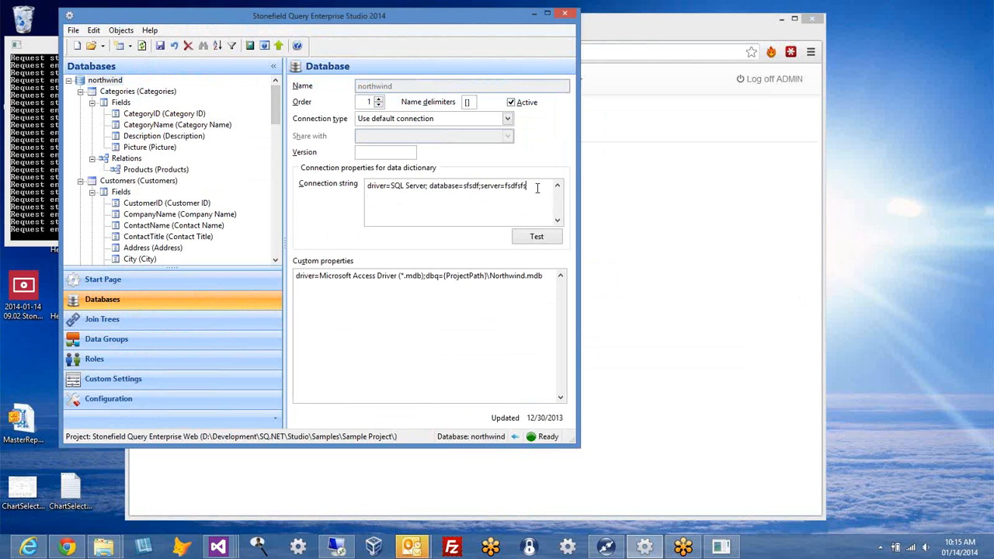
pyautogui.moveTo(536, 188); pyautogui.dragTo(369, 184)
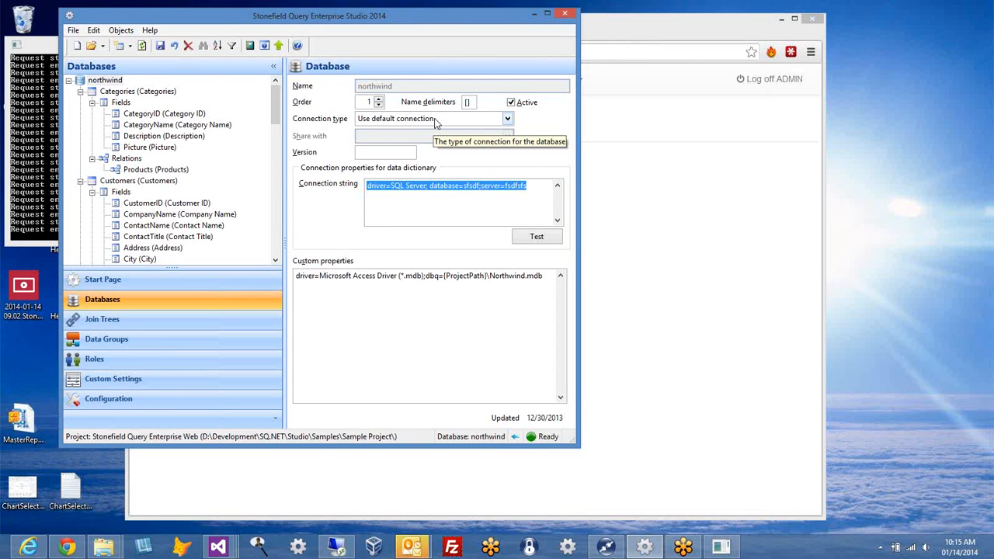
pyautogui.click(508, 118)
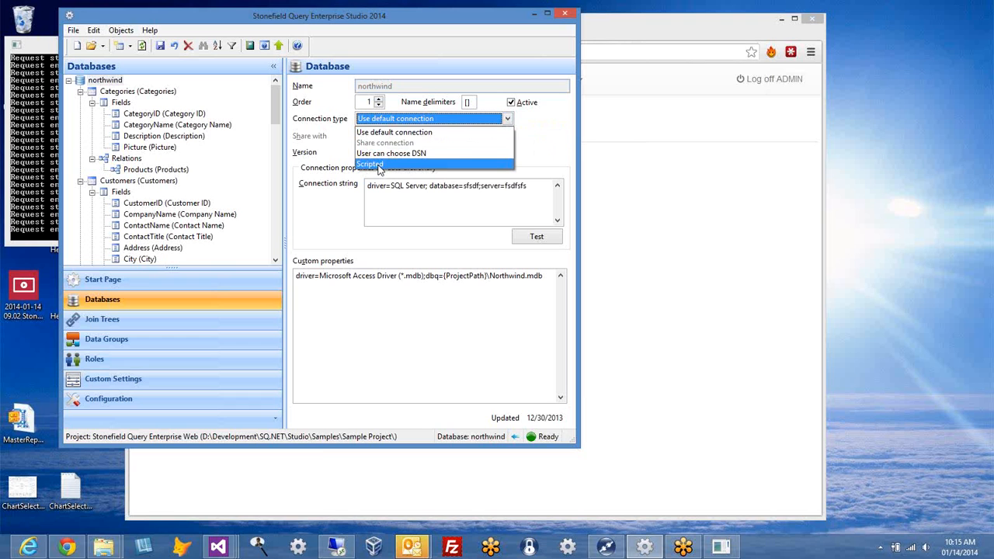
pyautogui.click(546, 137)
pyautogui.click(466, 366)
pyautogui.hotkey('ctrl', 'a')
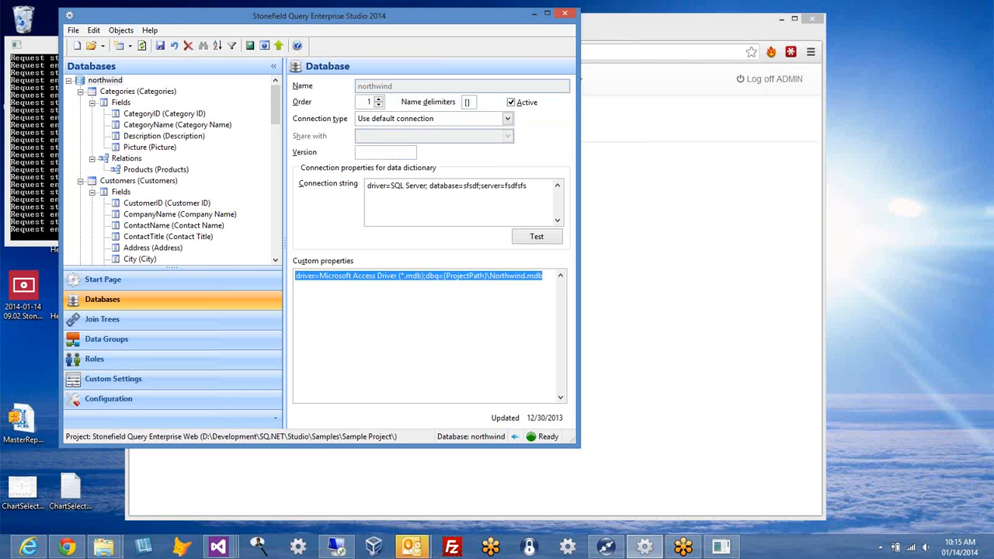
pyautogui.click(479, 205)
pyautogui.hotkey('ctrl', 'a')
pyautogui.hotkey('ctrl', 'v')
pyautogui.click(466, 335)
pyautogui.hotkey('ctrl', 'a')
pyautogui.press('Delete')
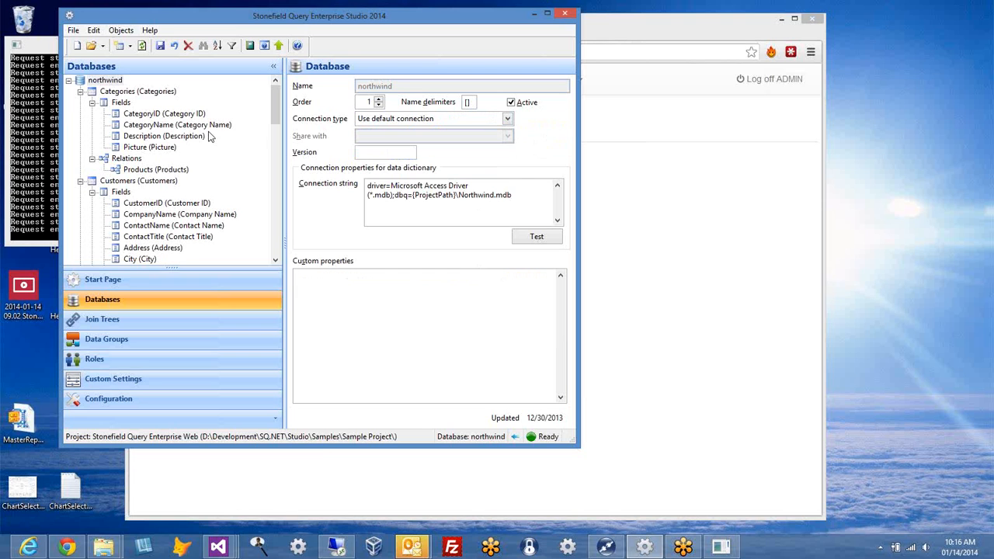
pyautogui.click(109, 81)
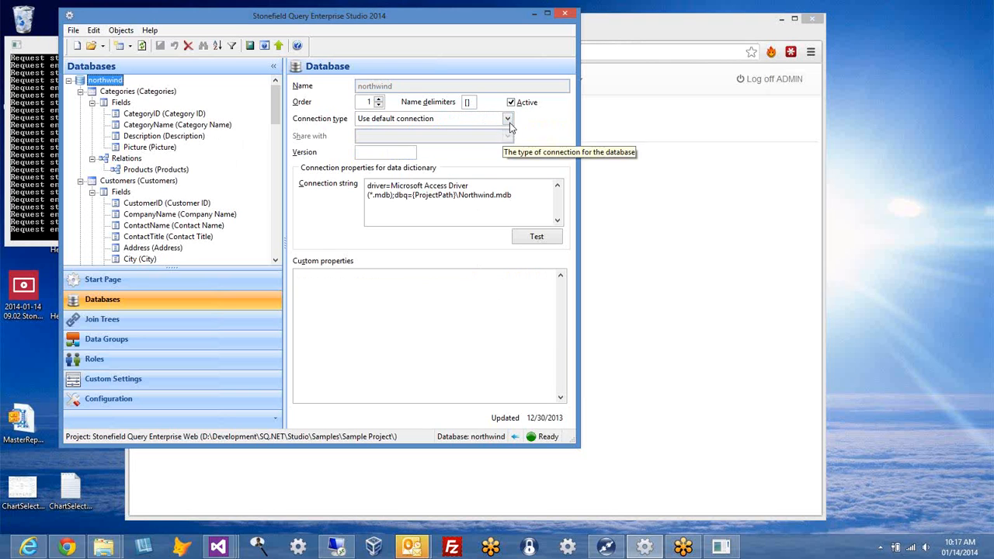
pyautogui.click(444, 118)
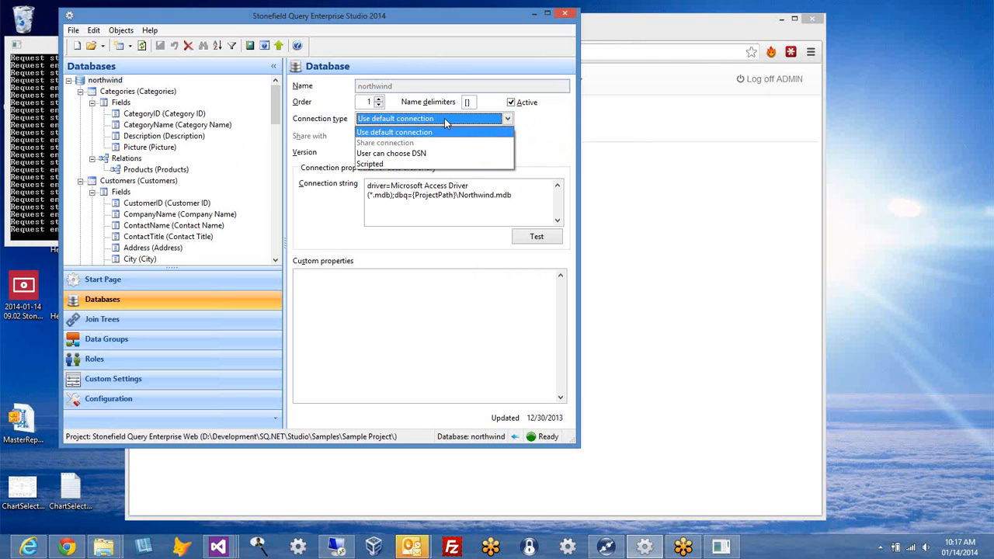
pyautogui.click(428, 113)
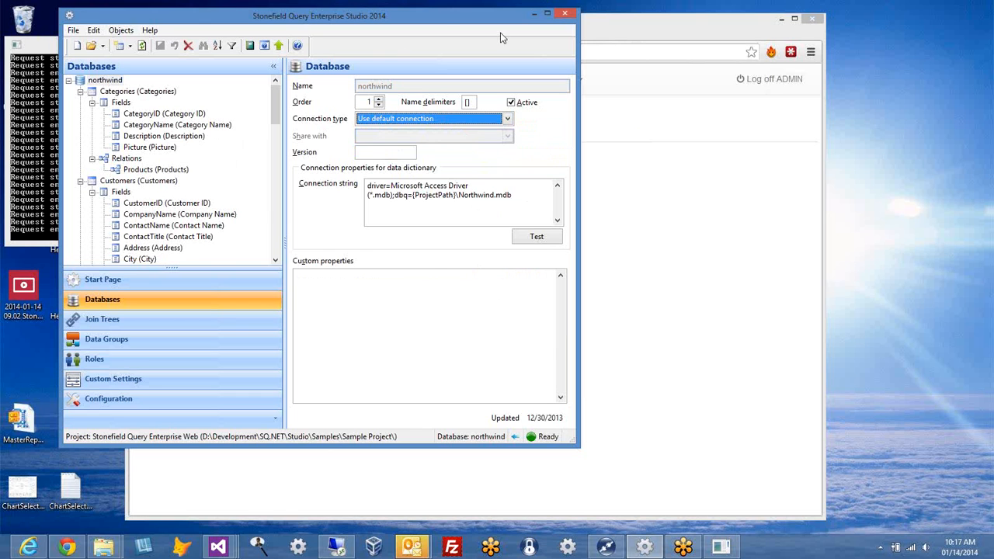
pyautogui.click(507, 119)
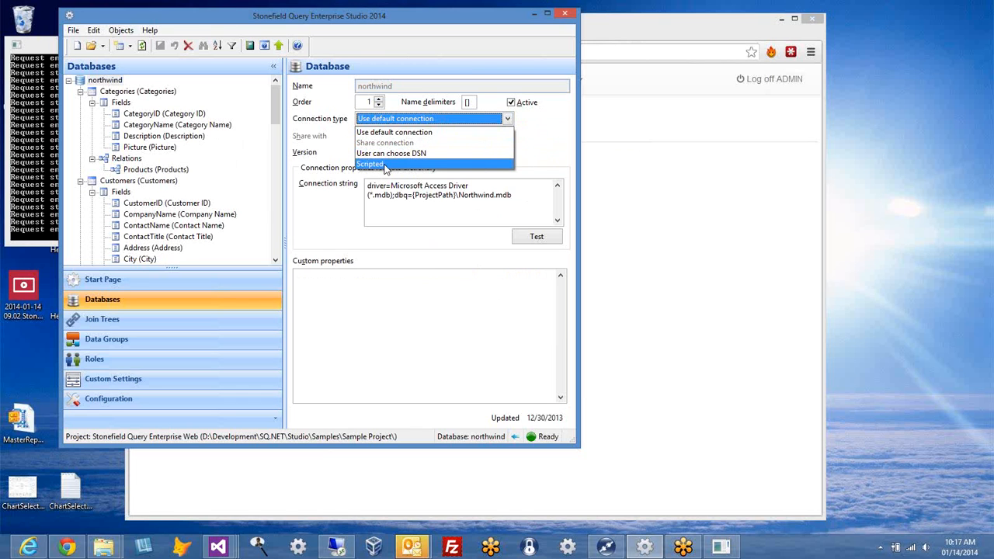
pyautogui.click(541, 147)
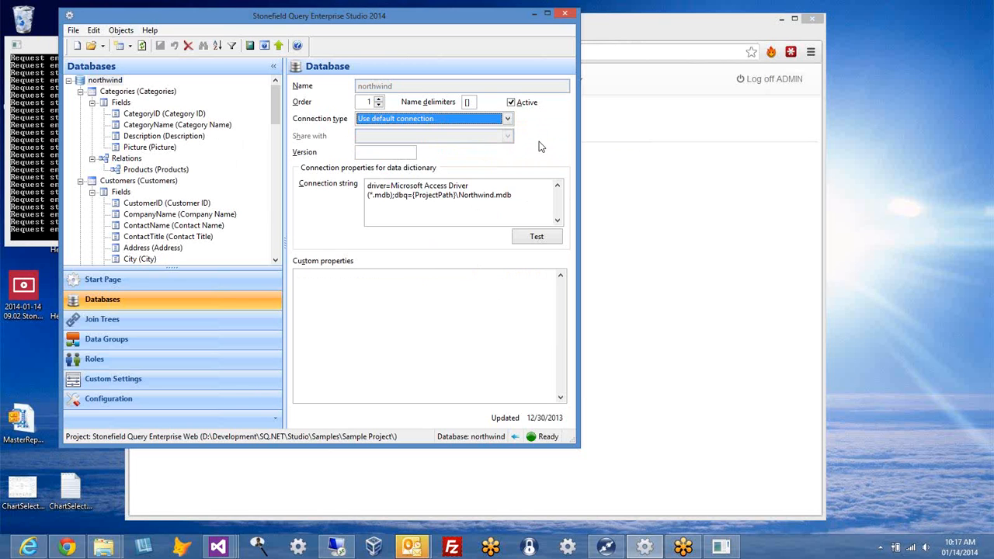